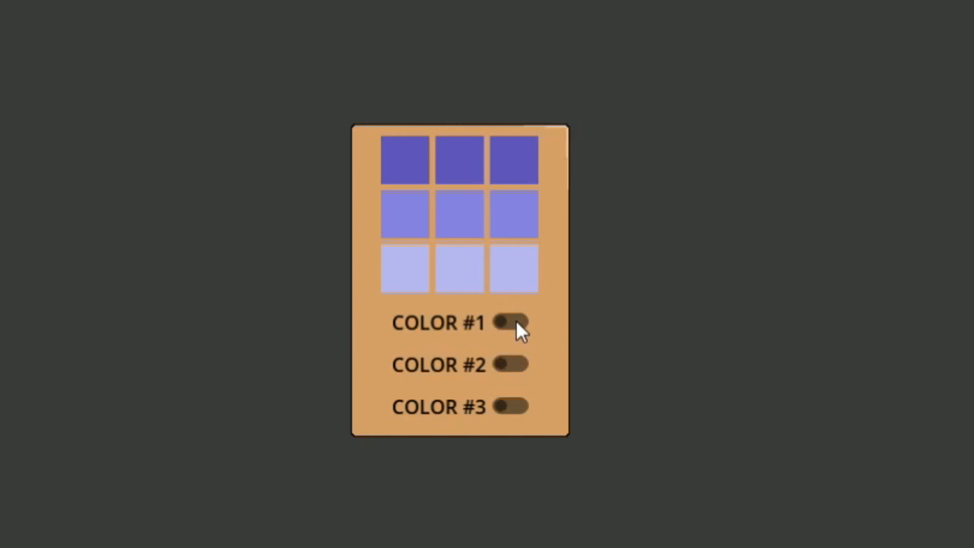
Step: Toggle the COLOR #1, #2 and #3 switches in the finished demo to preview the background colour changes
left_click(508, 364)
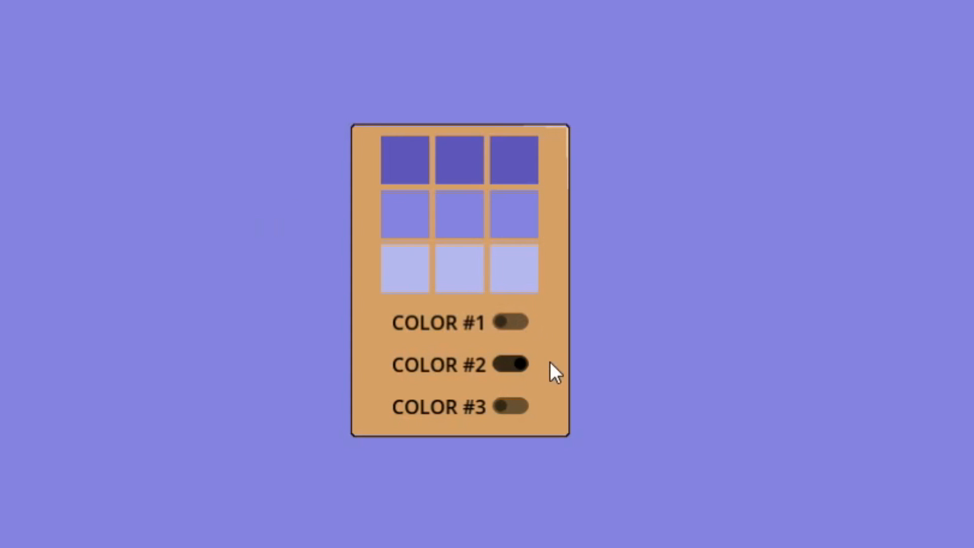
left_click(510, 323)
left_click(513, 406)
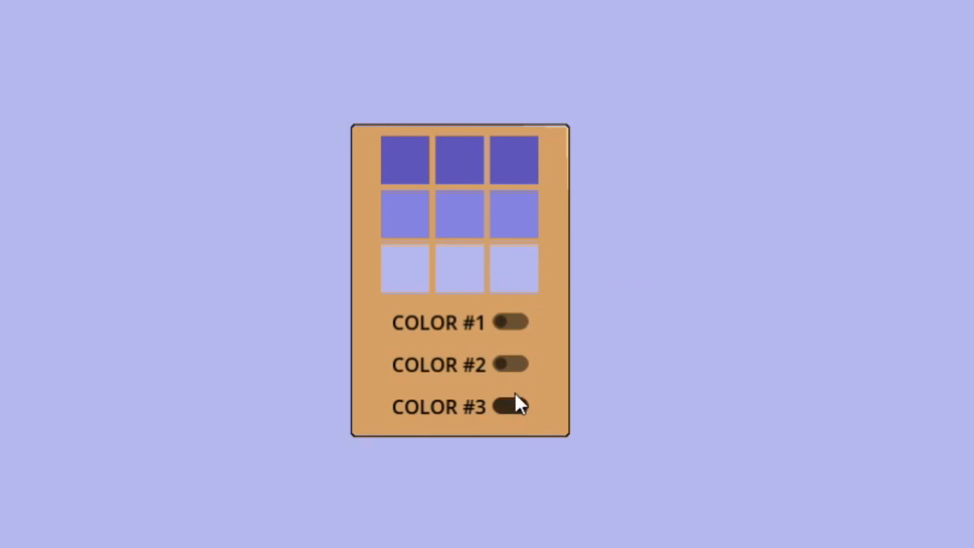
left_click(514, 323)
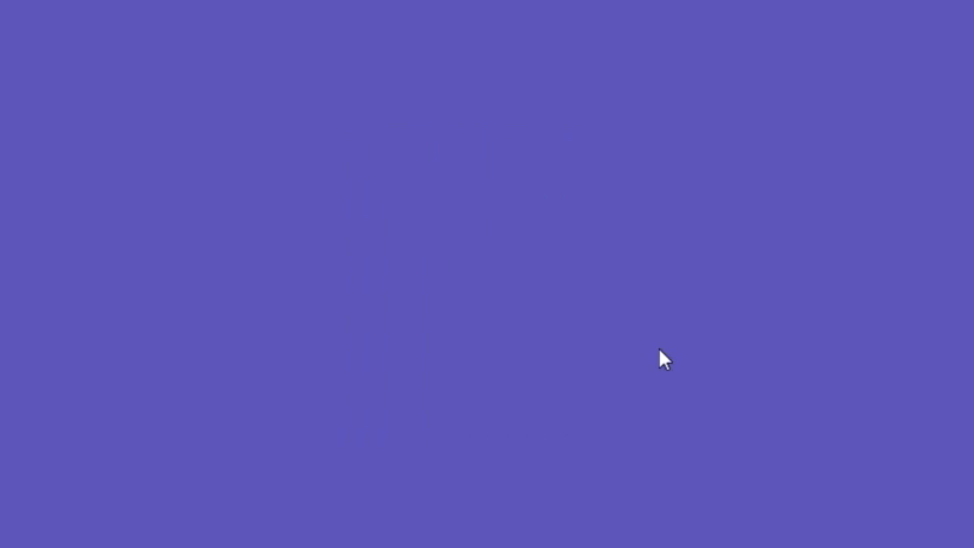
left_click(507, 405)
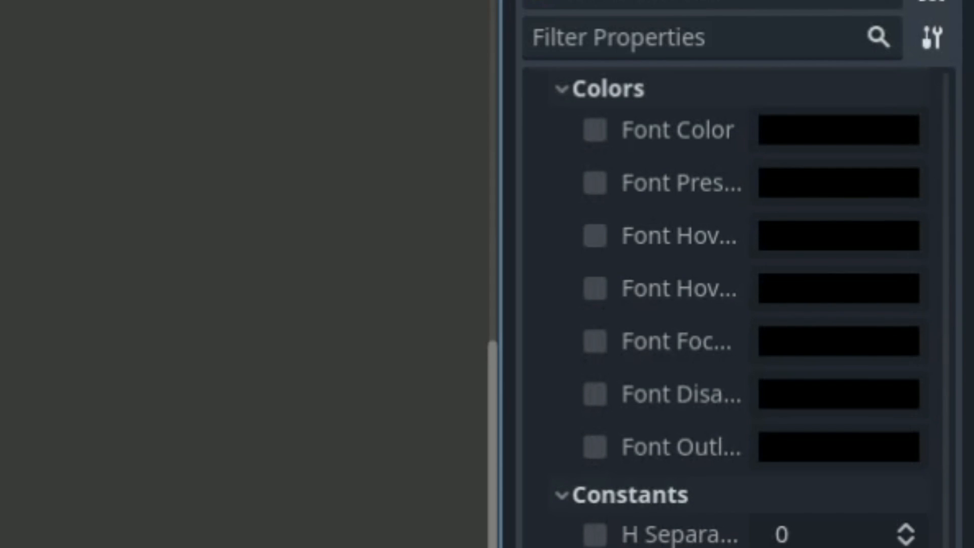
scroll(739, 274, "down", 3)
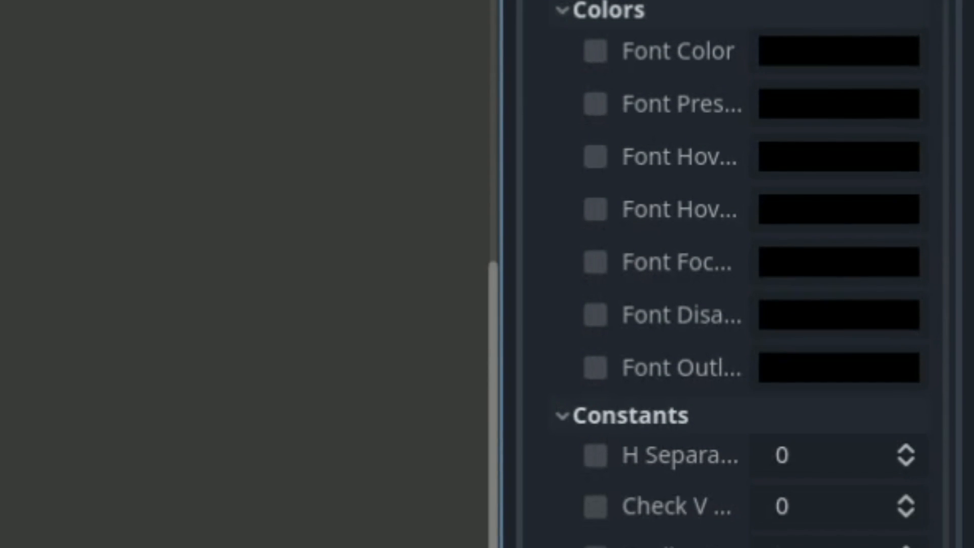
scroll(243, 274, "down", 3)
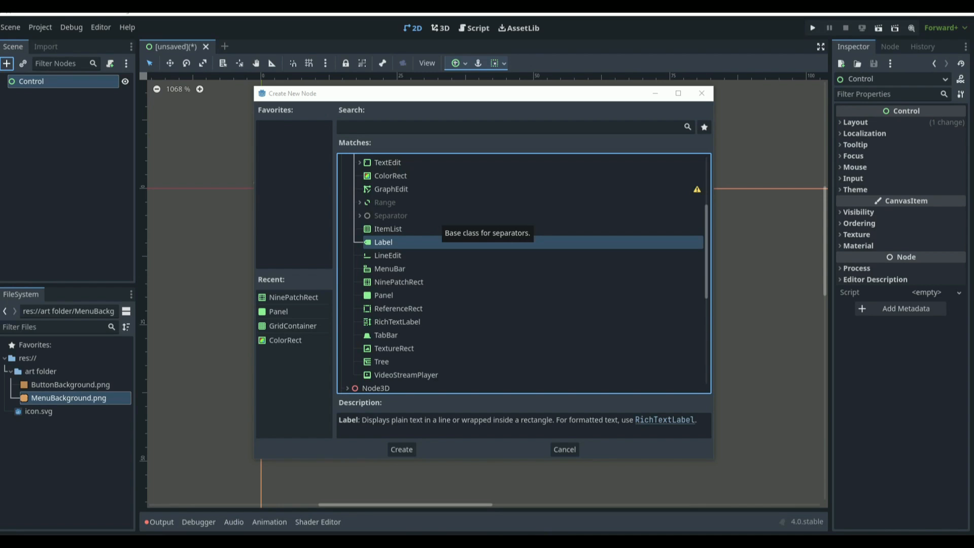
scroll(387, 291, "up", 3)
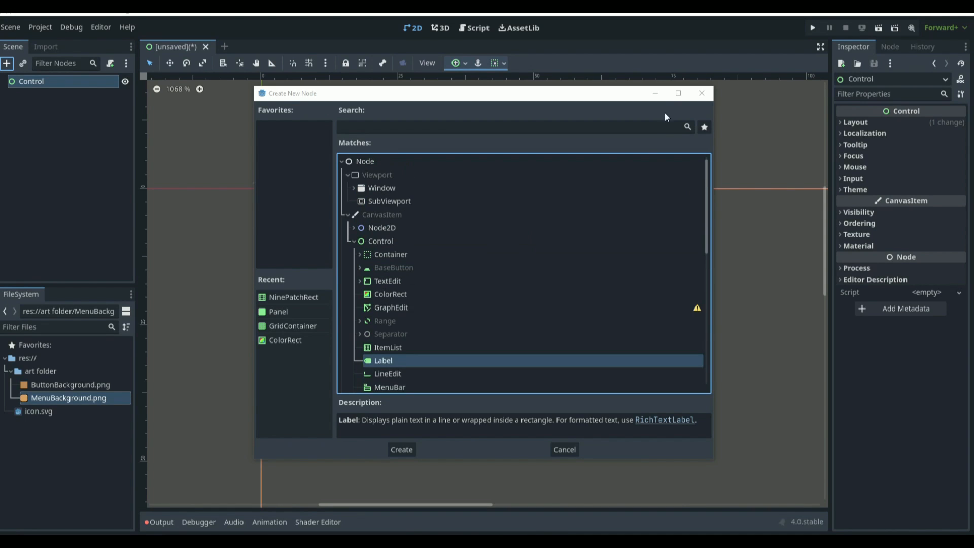
left_click(702, 92)
Step: Open a new scene tab and create a User Interface root node
left_click(224, 47)
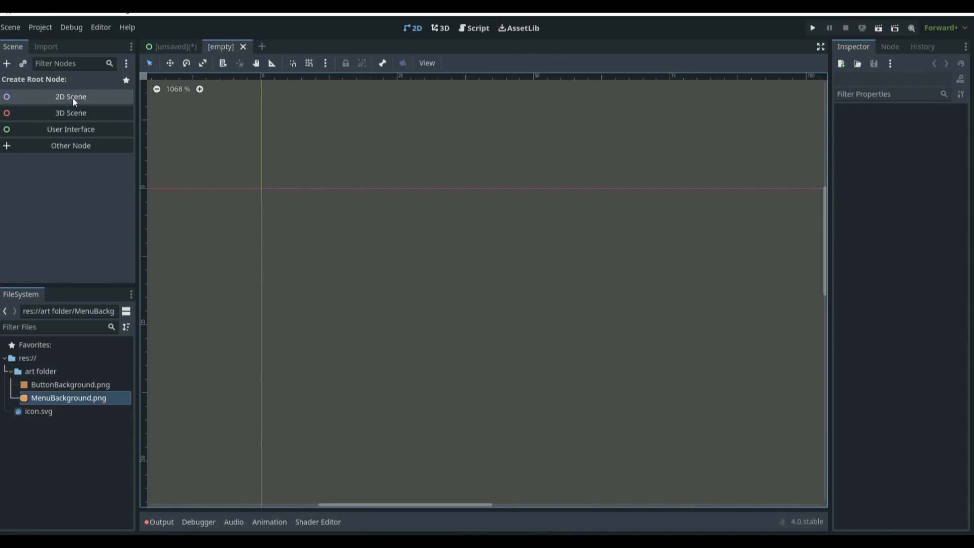
left_click(72, 129)
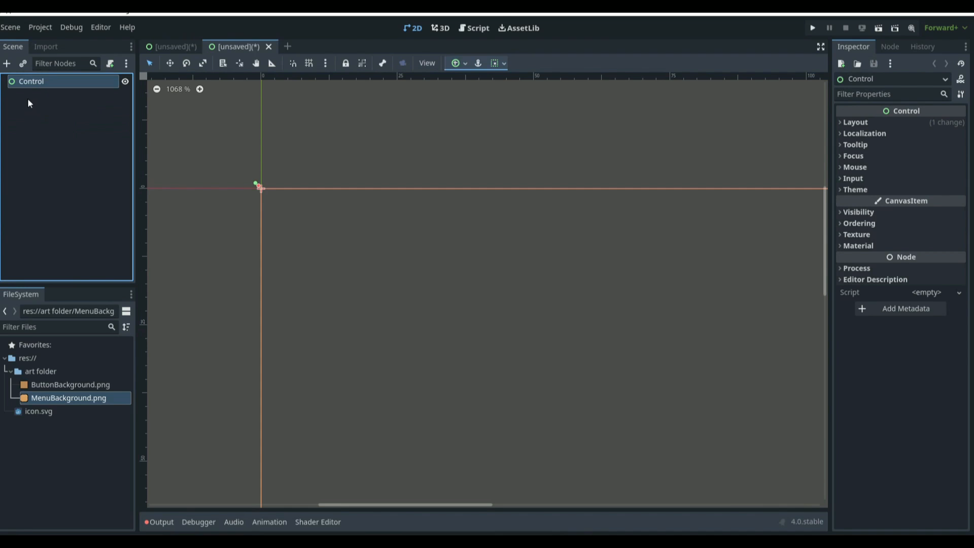
Step: Add a GridContainer child node under the Control root node
left_click(7, 64)
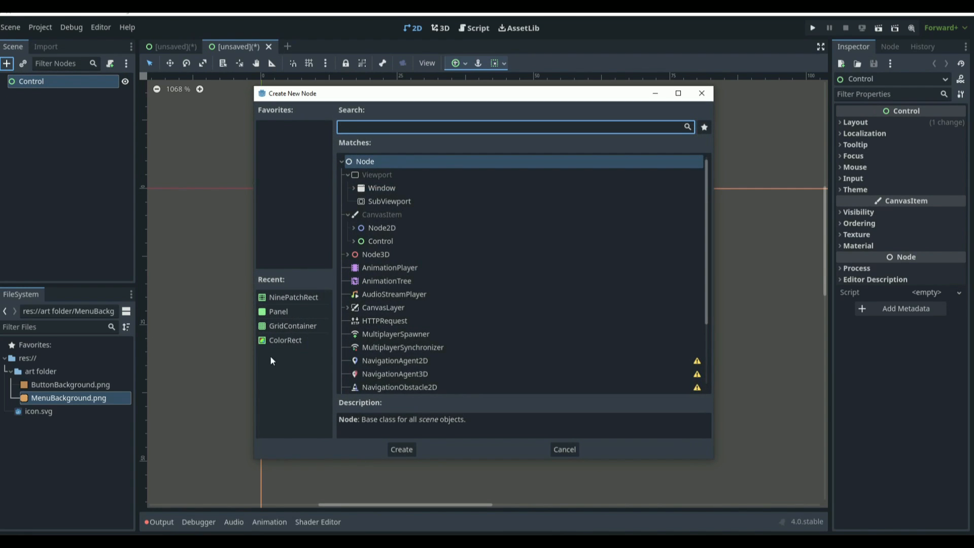
left_click(353, 241)
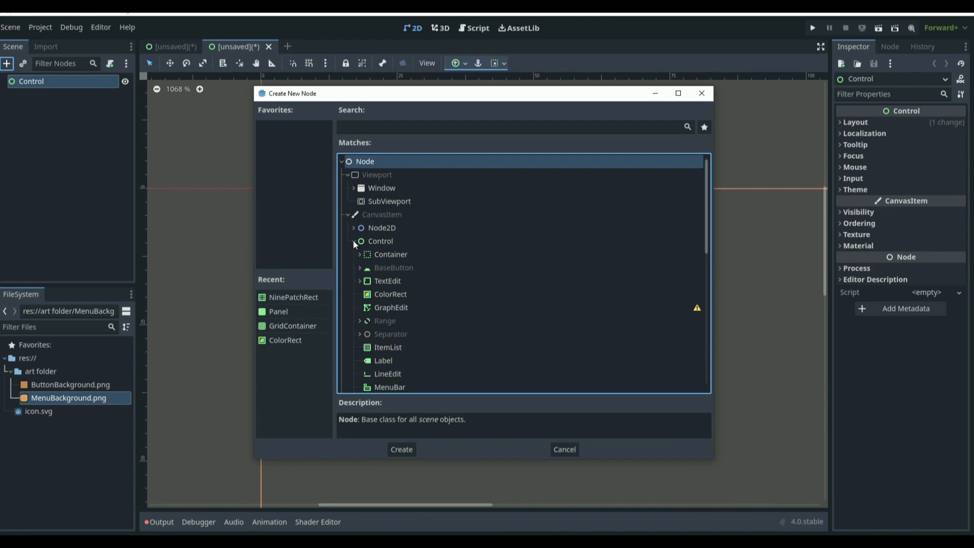
scroll(399, 238, "down", 2)
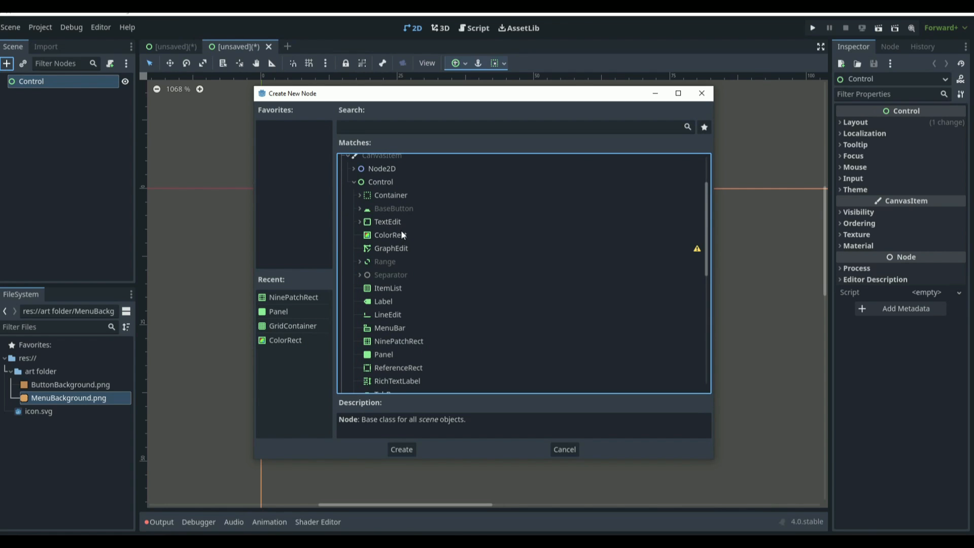
scroll(405, 238, "down", 2)
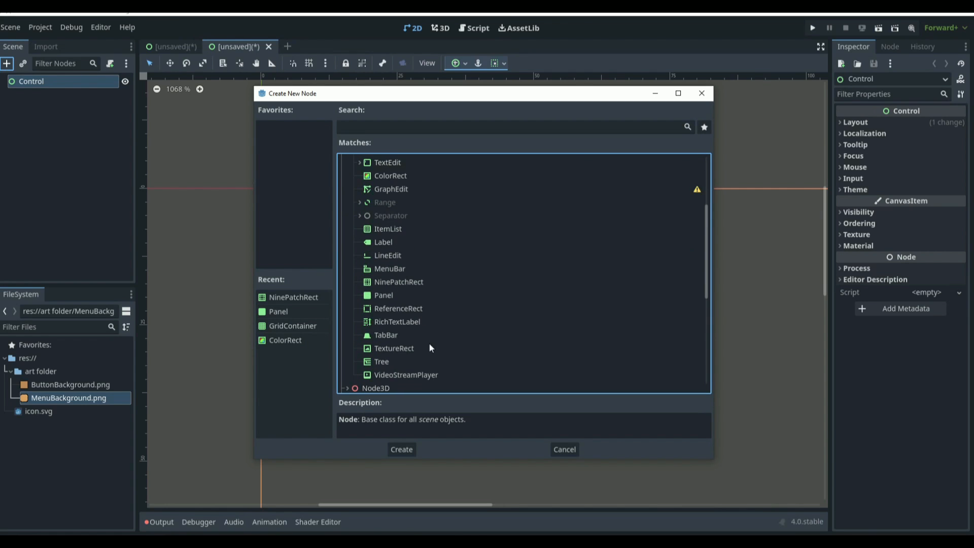
left_click(416, 321)
scroll(419, 323, "up", 1)
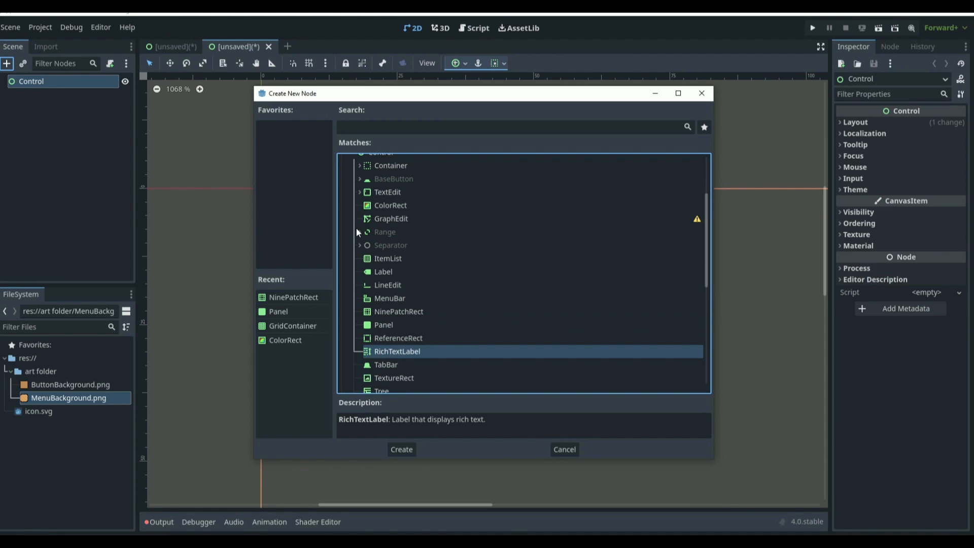
scroll(424, 317, "up", 2)
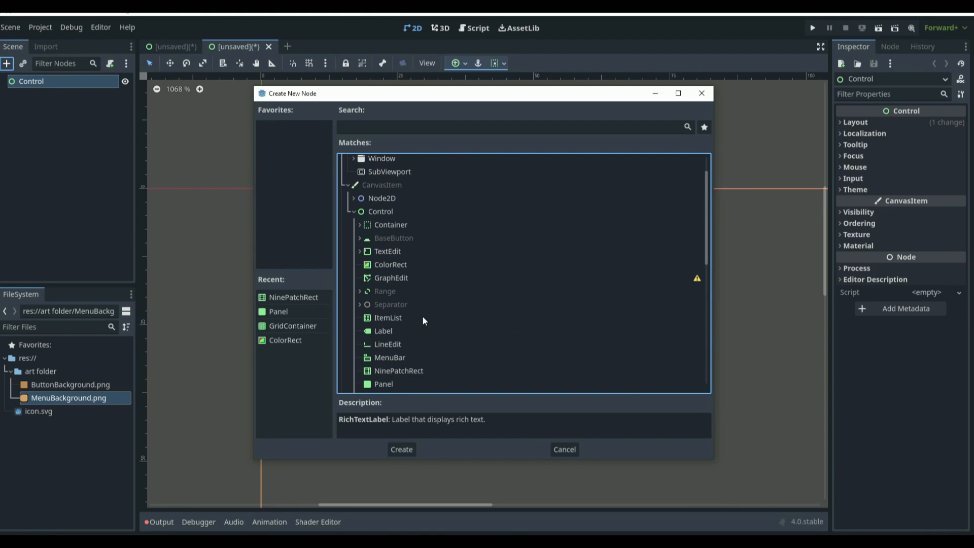
left_click(360, 226)
scroll(427, 247, "down", 2)
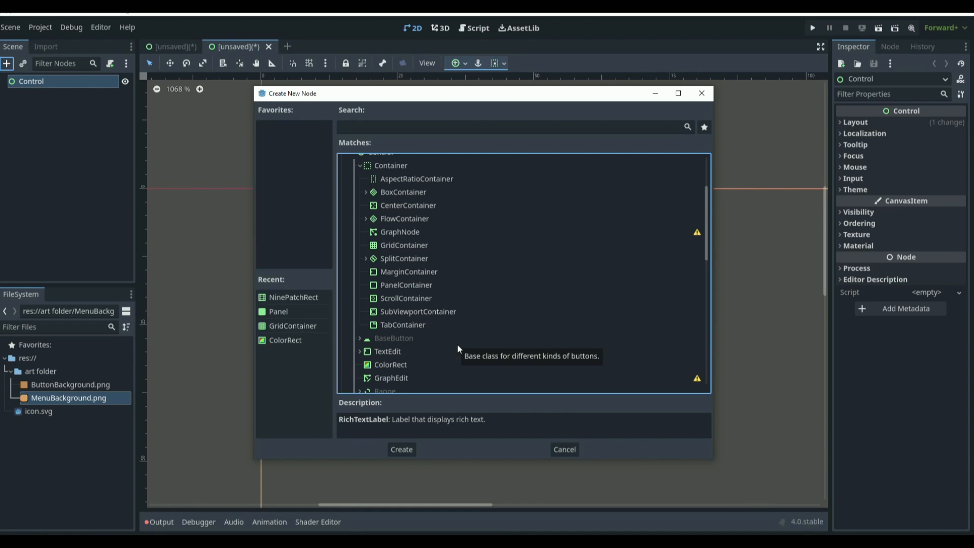
left_click(434, 243)
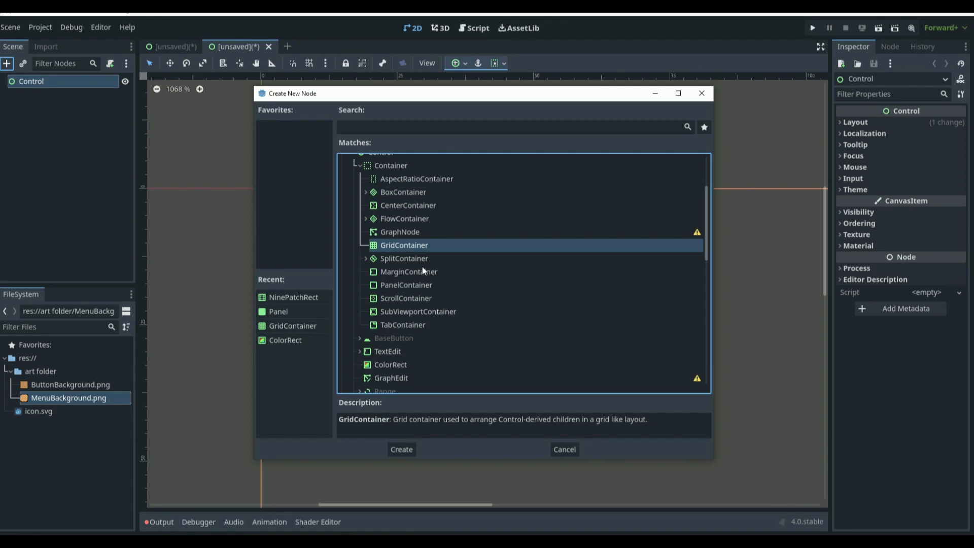
double_click(418, 247)
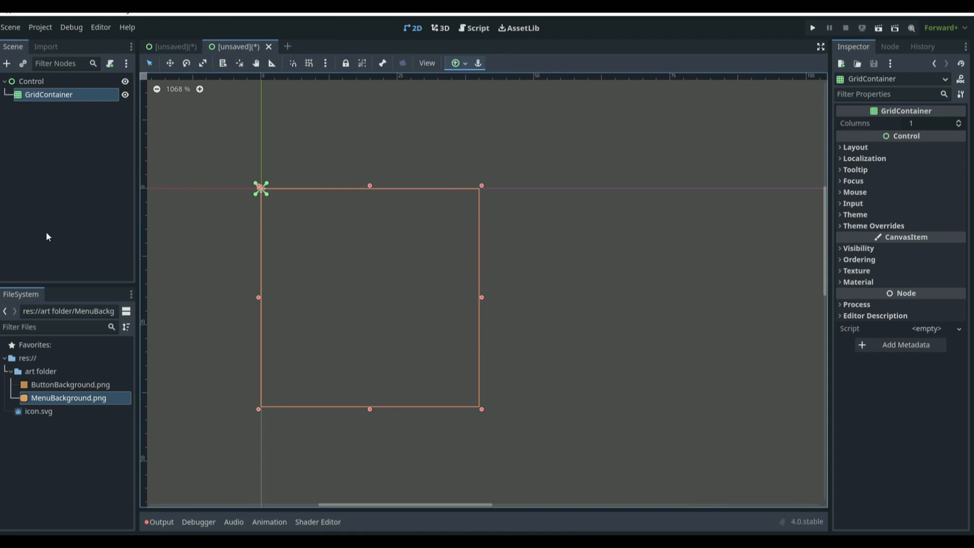
Step: Set the GridContainer's Columns to 3
left_click(919, 122)
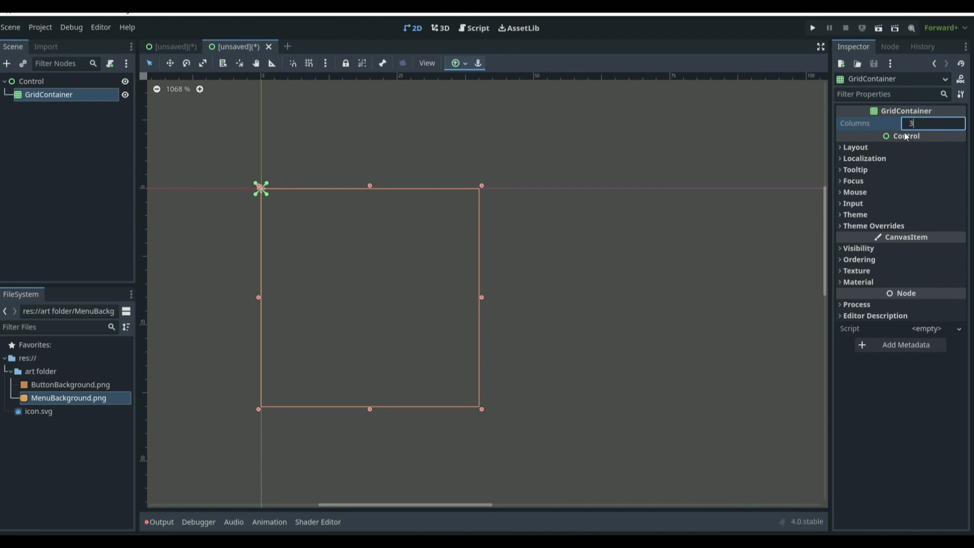
type("3")
key("Return")
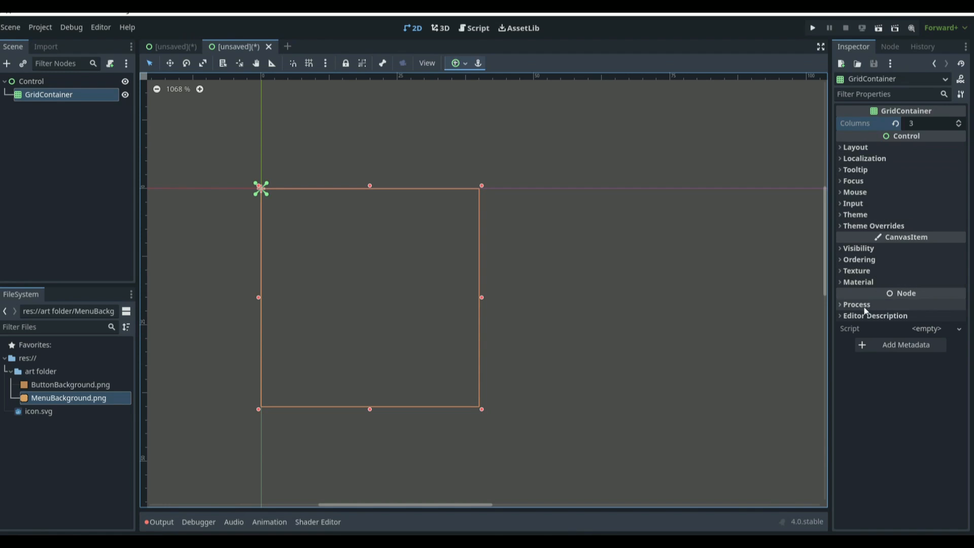
Step: Override the GridContainer's H Separation theme constant and set it to 6
left_click(871, 225)
left_click(870, 238)
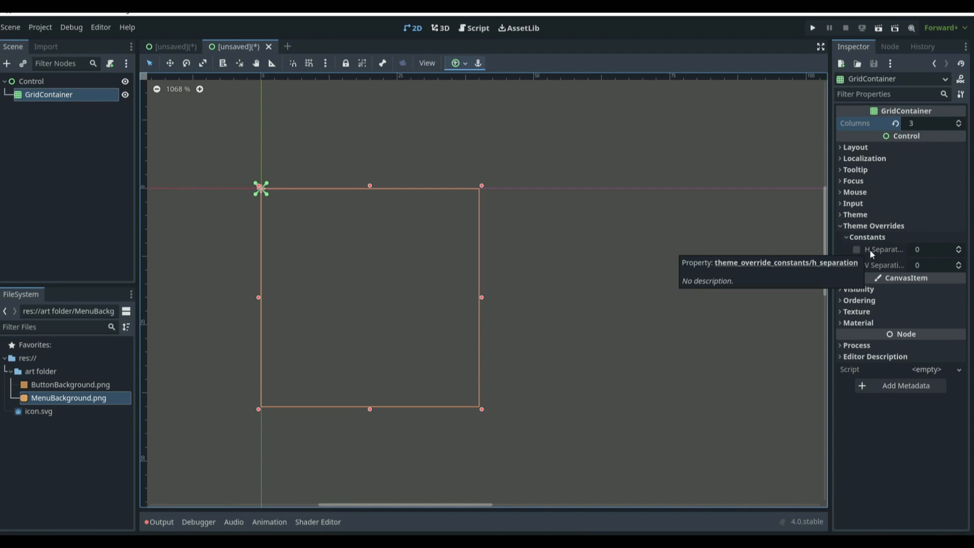
left_click(959, 248)
left_click(955, 263)
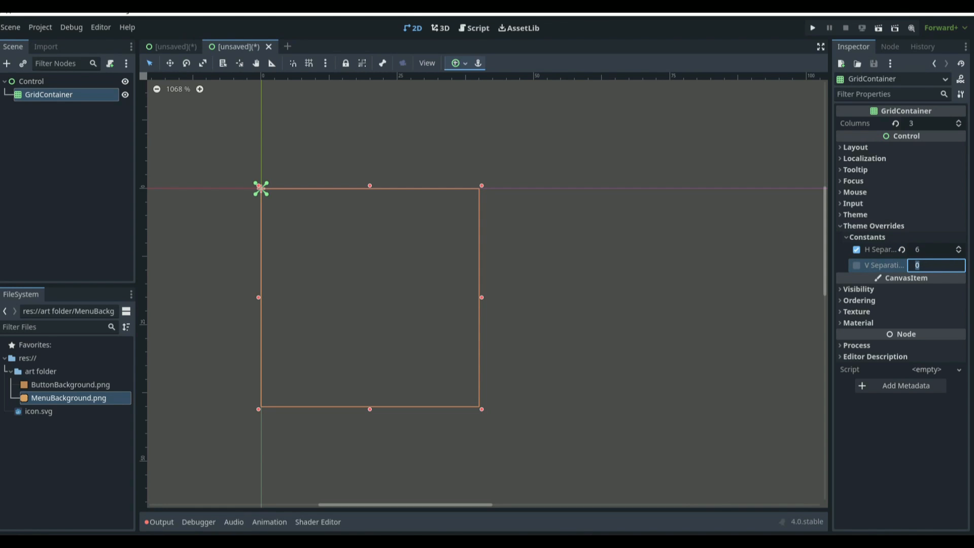
Step: Add a Panel child to the GridContainer and rename it Panel1
left_click(58, 85)
left_click(62, 96)
left_click(8, 64)
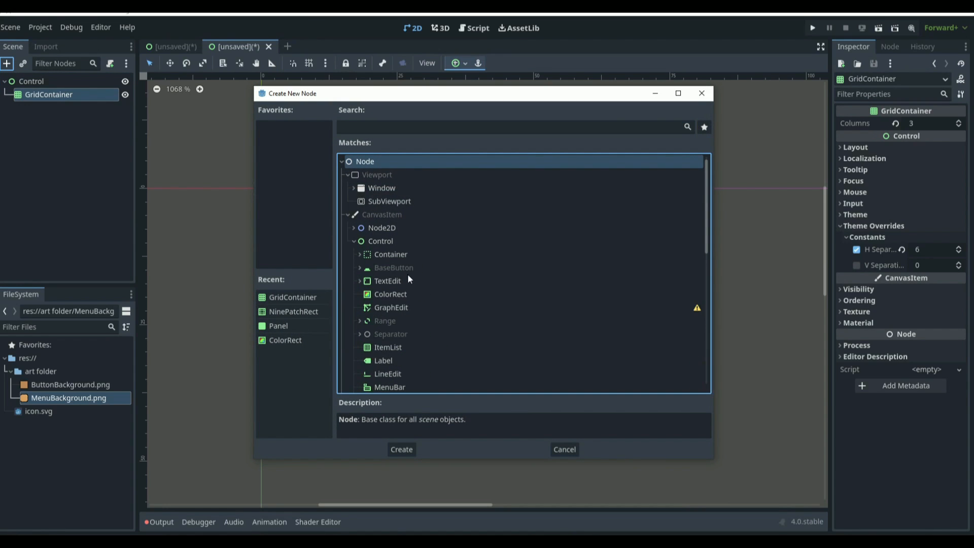
scroll(409, 278, "down", 3)
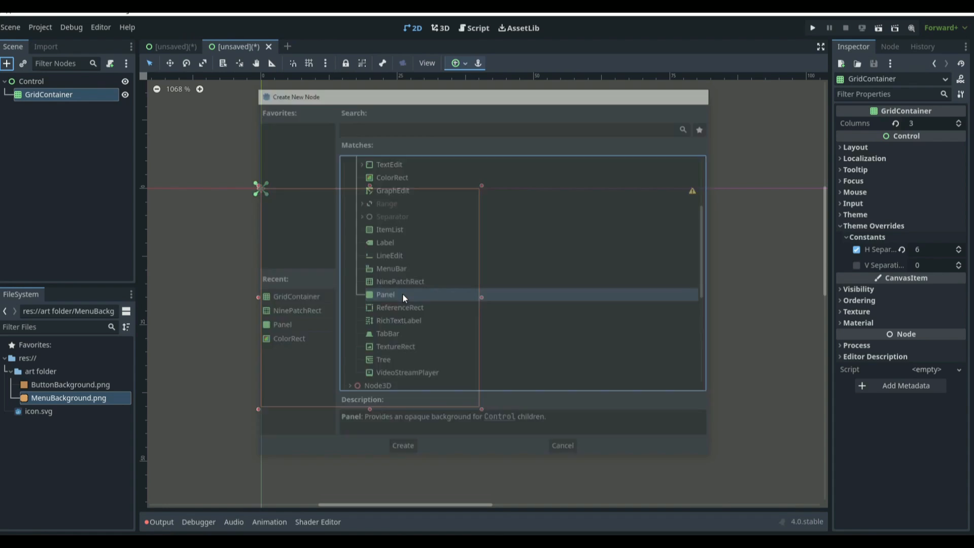
double_click(403, 294)
double_click(46, 109)
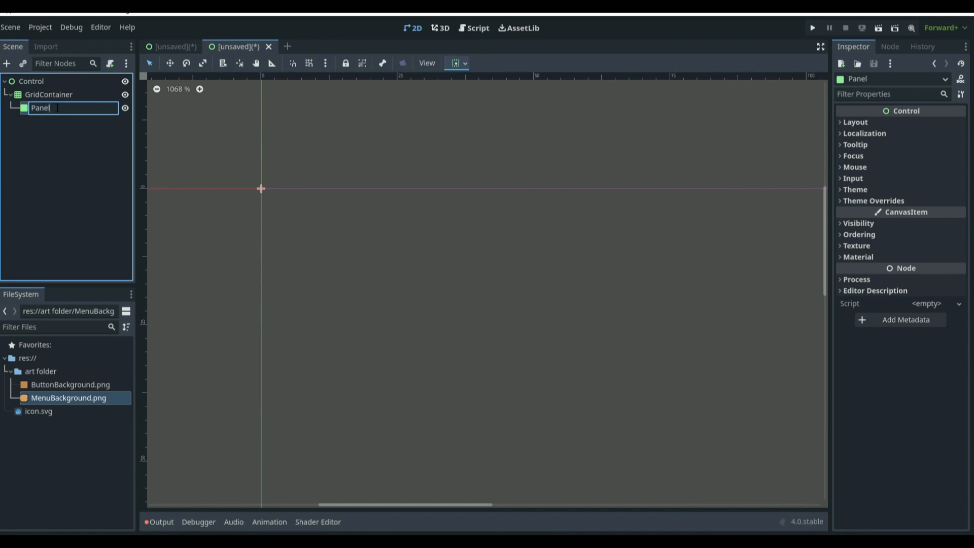
type("1")
key("Return")
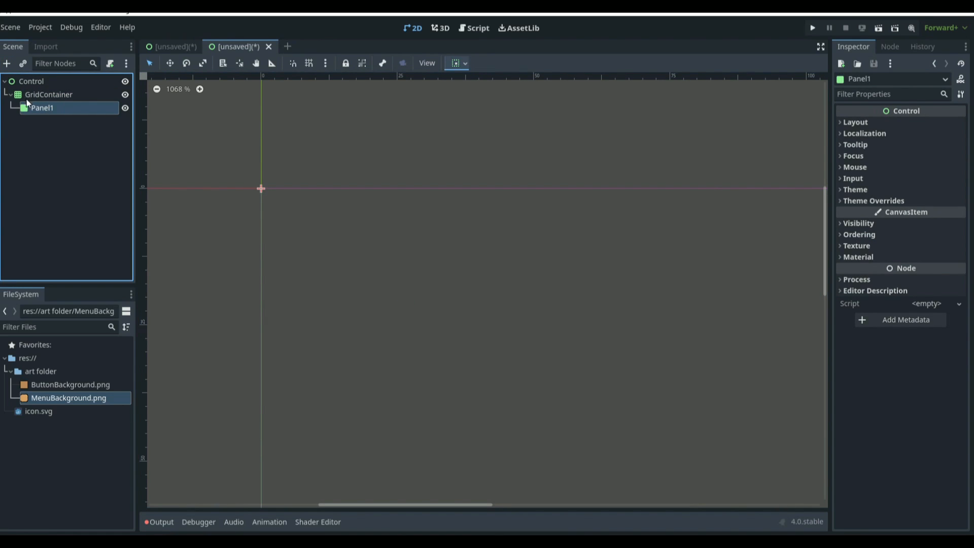
Step: Add a ColorRect child to Panel1 by searching the node list for colo
left_click(6, 63)
type("co")
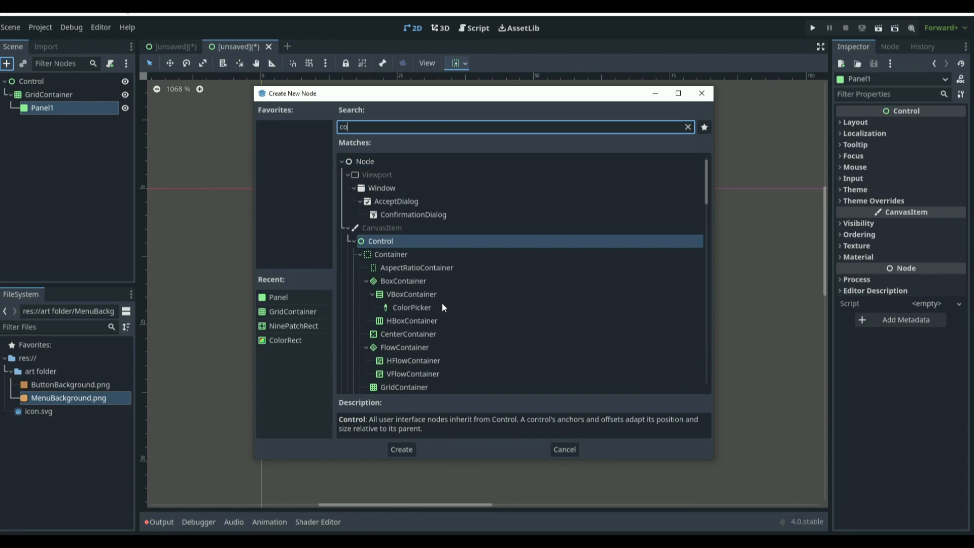
type("lo")
double_click(406, 330)
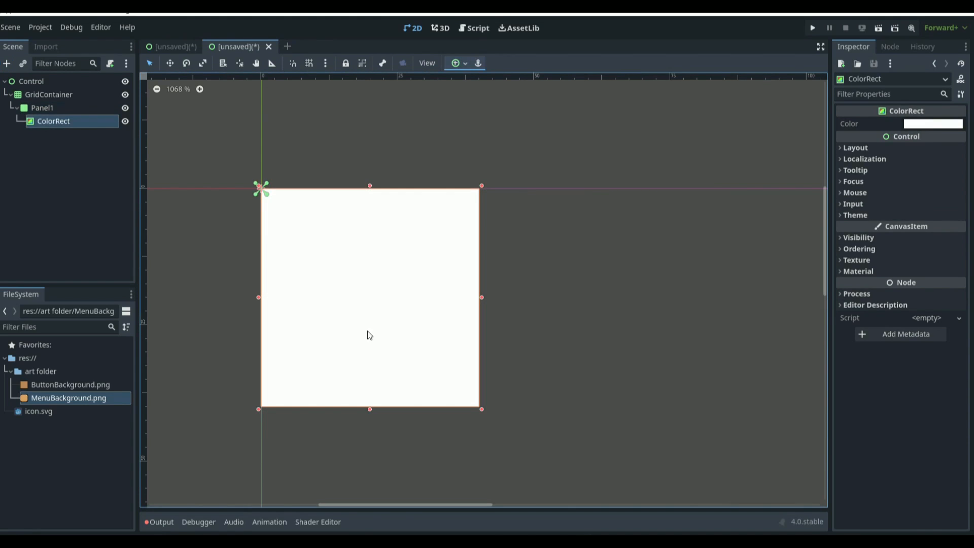
Step: Copy Panel1 with its ColorRect and paste it into the GridContainer as Panel2
scroll(406, 293, "down", 2)
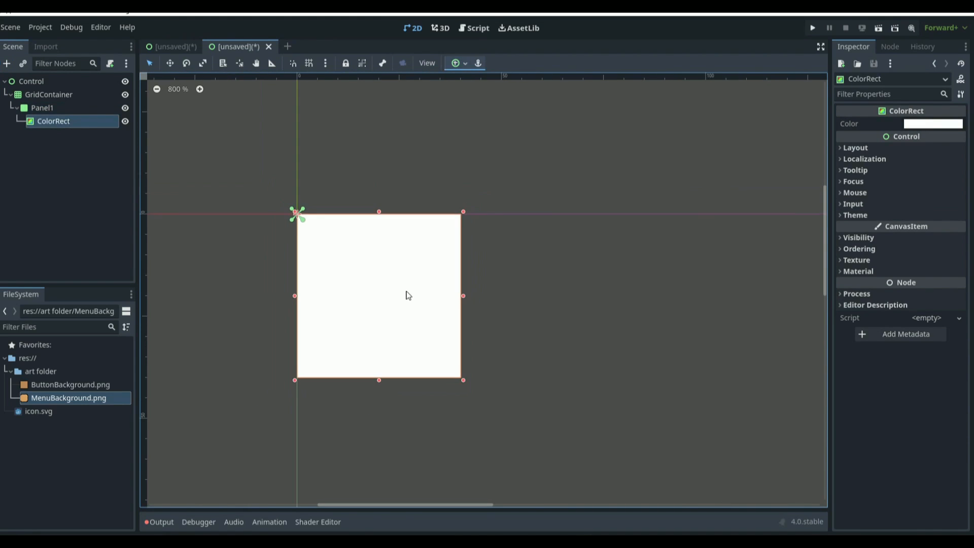
scroll(406, 317, "up", 3)
scroll(423, 314, "down", 3)
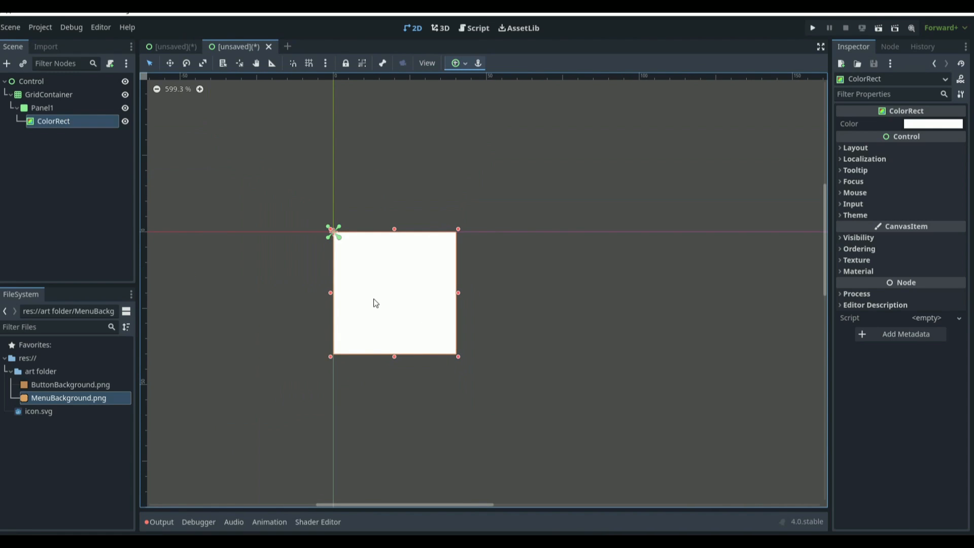
left_click(50, 108)
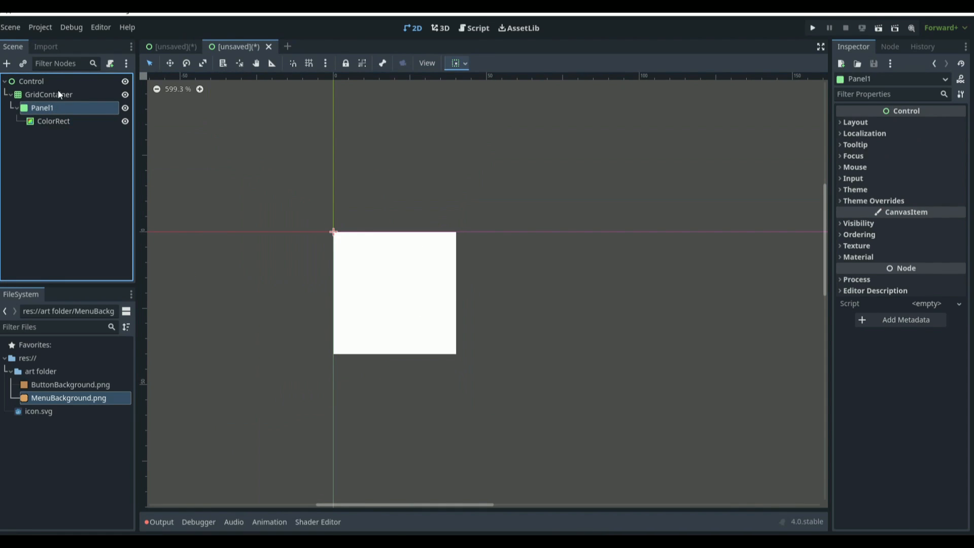
left_click(56, 94)
key("ctrl+v")
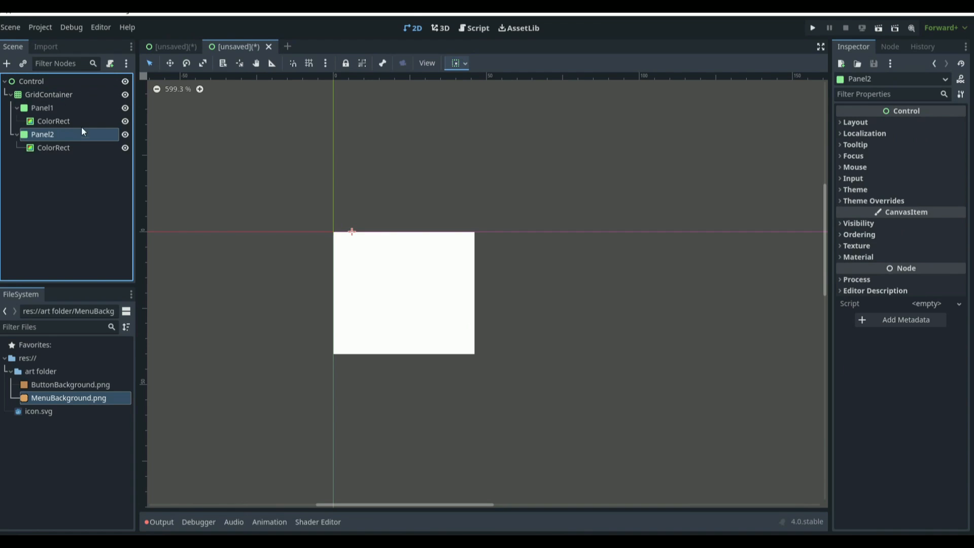
Step: Set Panel2's ColorRect color to pink, hex ff54ff
left_click(75, 147)
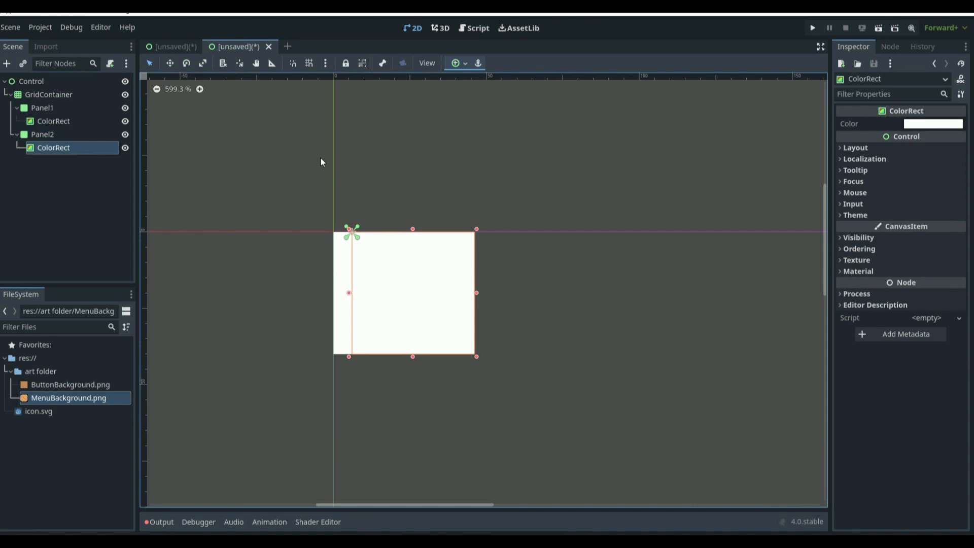
left_click(932, 124)
left_click_drag(868, 326, 856, 325)
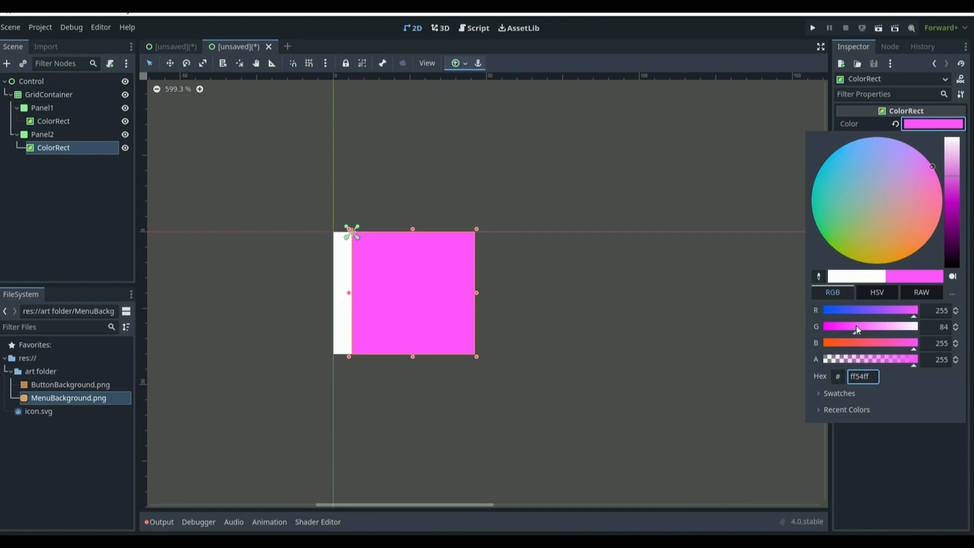
left_click(688, 340)
Step: Set the GridContainer's columns to 2
left_click(59, 96)
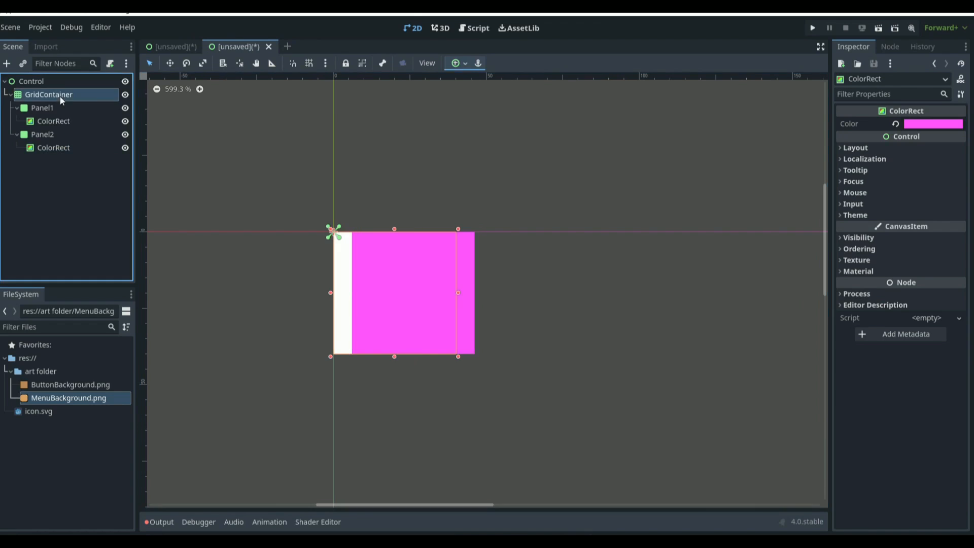
left_click(931, 124)
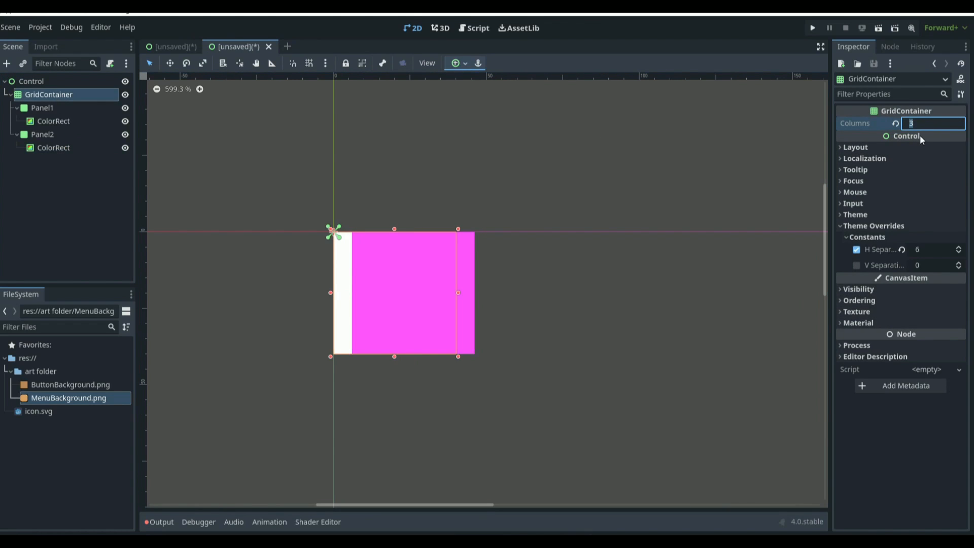
key("Return")
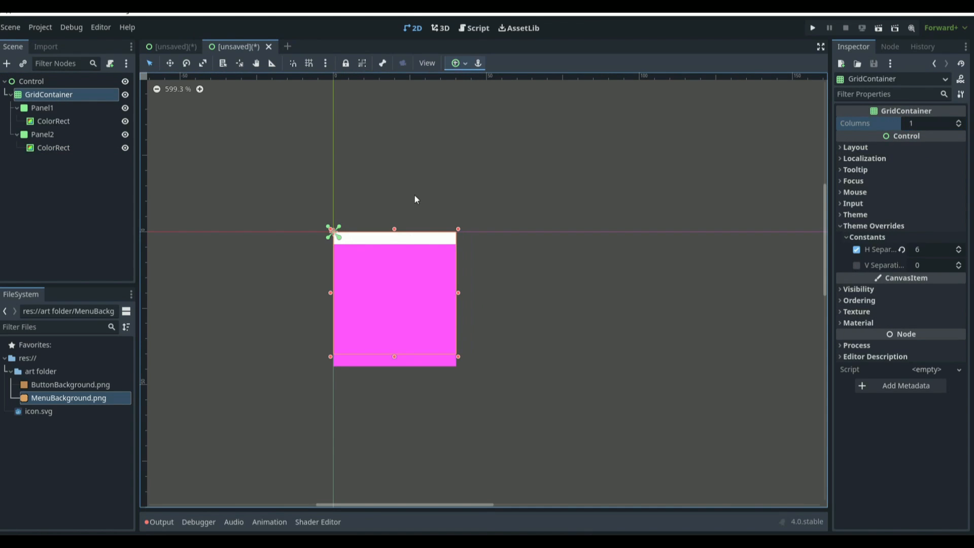
left_click(936, 125)
type("2")
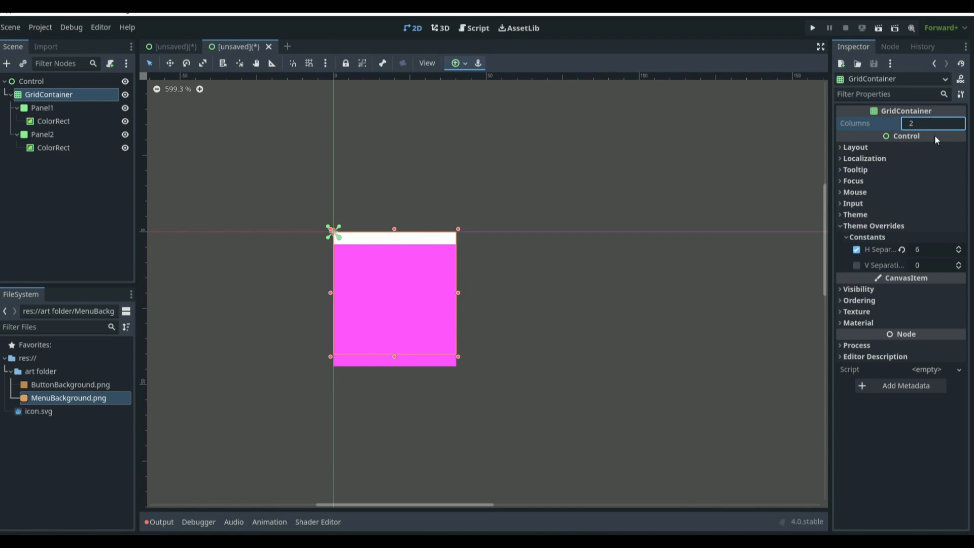
key("Return")
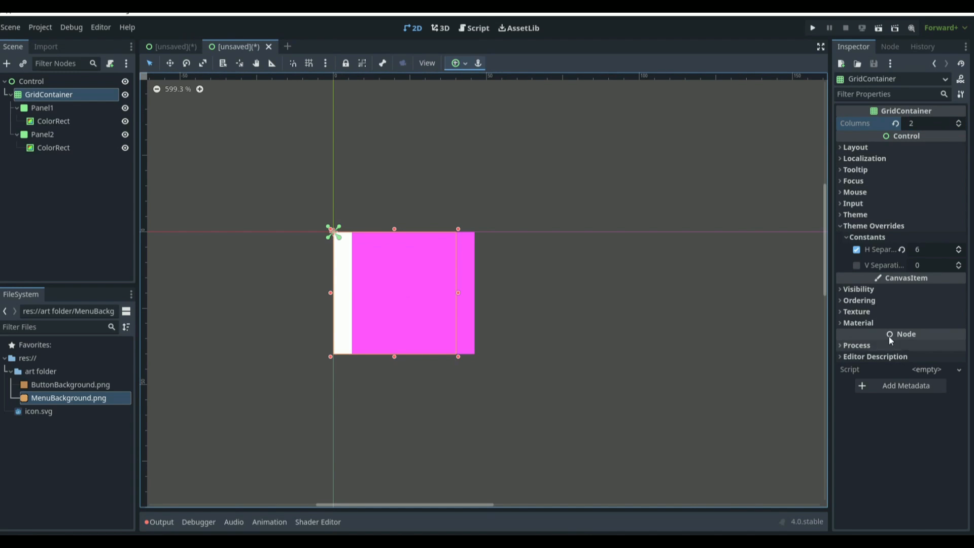
Step: Set the GridContainer's horizontal separation constant to 100
left_click(936, 249)
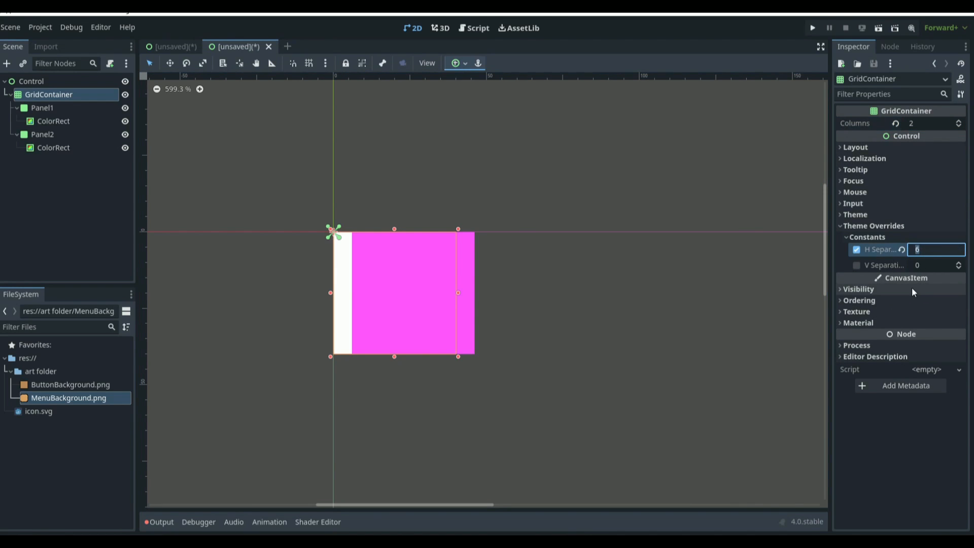
key("BackSpace")
type("100")
key("Return")
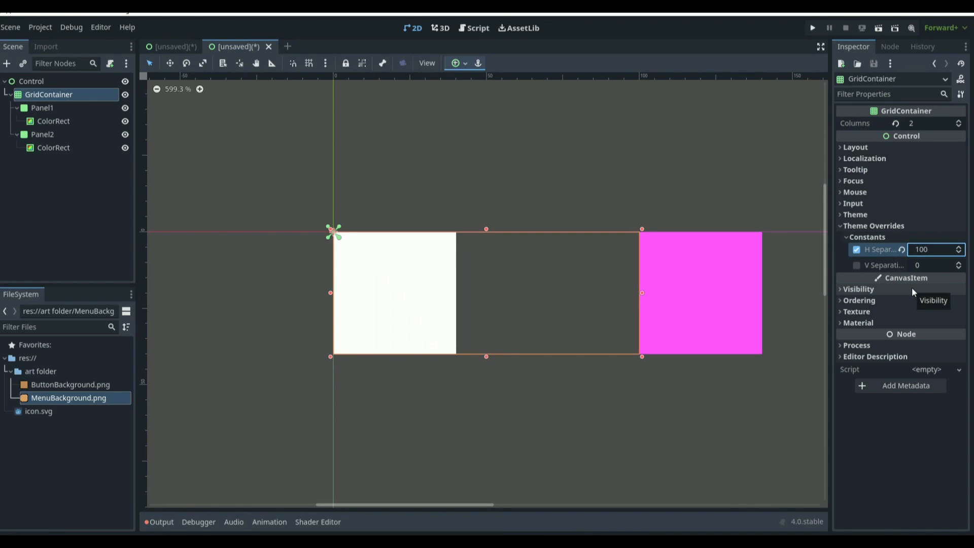
Step: Copy Panel1 with its ColorRect and paste it into the GridContainer as Panel3
left_click(686, 122)
scroll(561, 281, "down", 17)
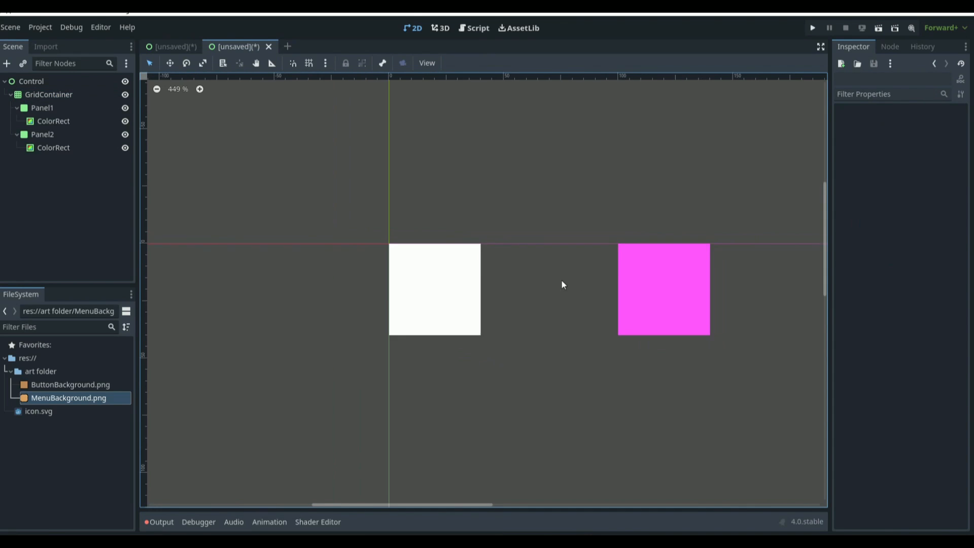
left_click(621, 286)
left_click(104, 168)
left_click(89, 133)
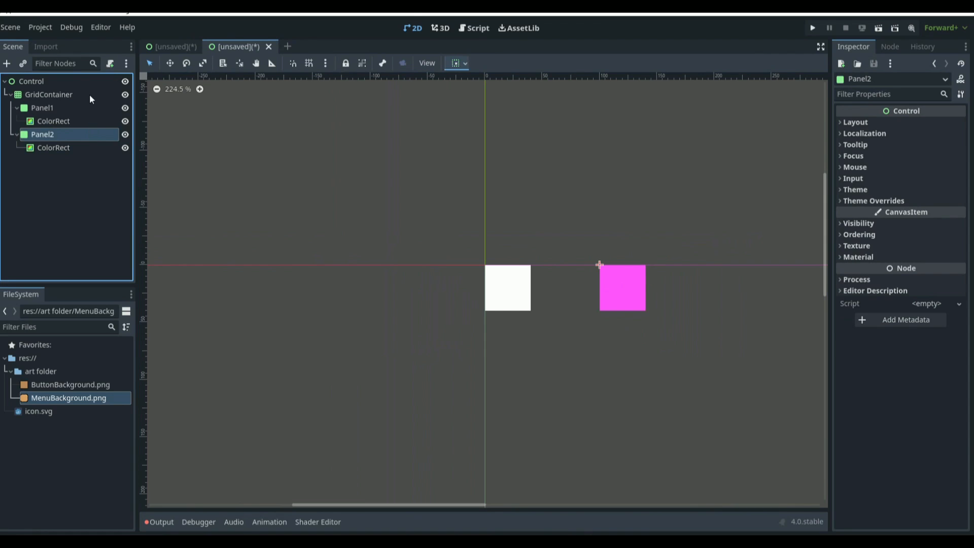
left_click(84, 109)
key("ctrl+c")
left_click(76, 93)
key("ctrl+v")
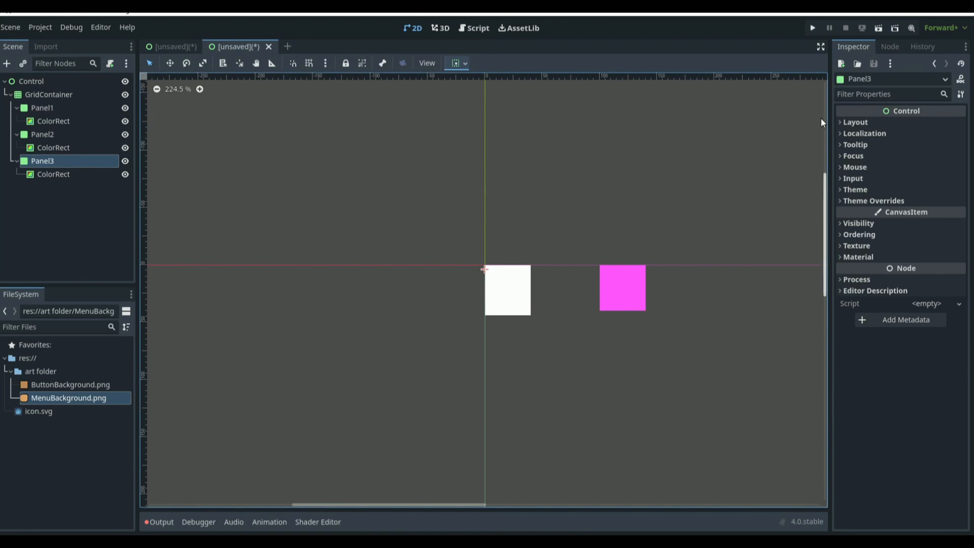
Step: Set the GridContainer's columns to 3
left_click(857, 122)
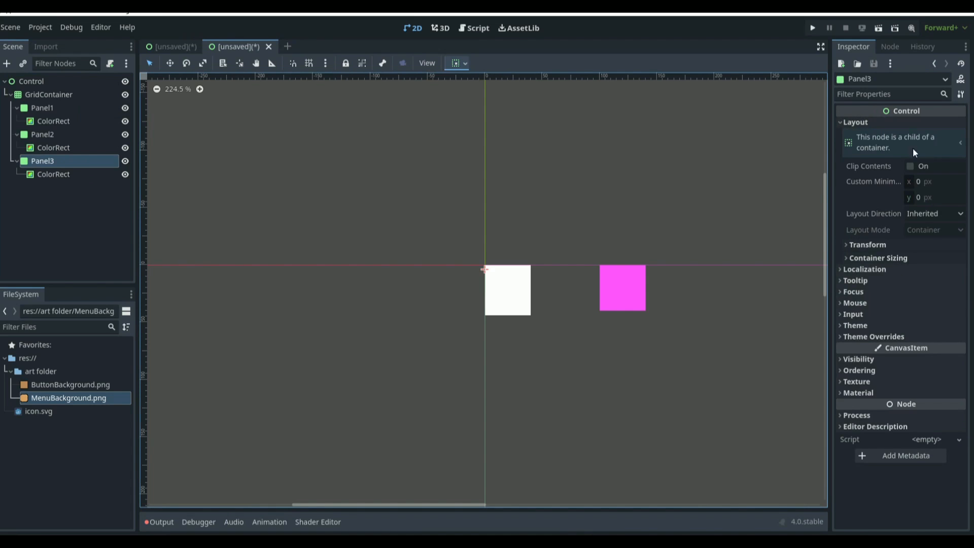
left_click(83, 96)
left_click(935, 125)
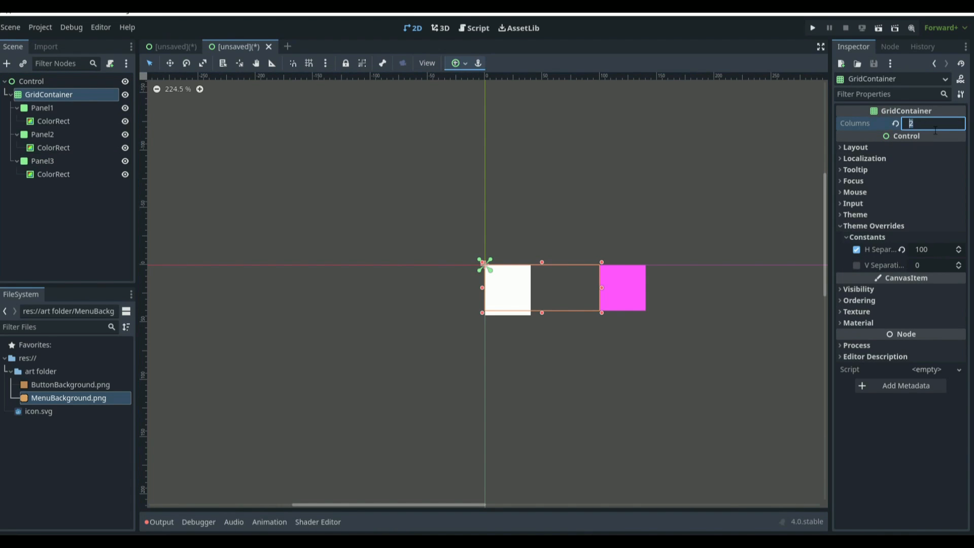
type("3")
key("Return")
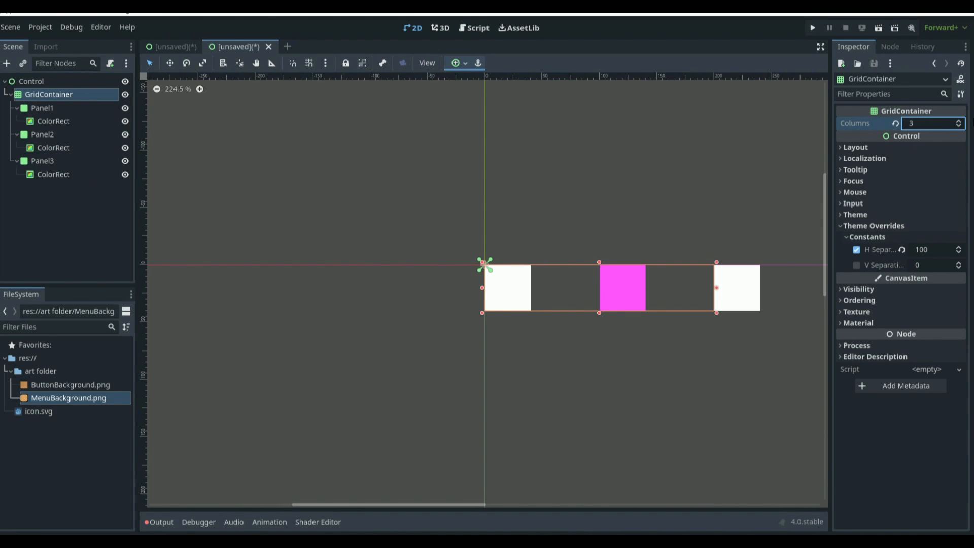
left_click(660, 188)
scroll(649, 238, "down", 6)
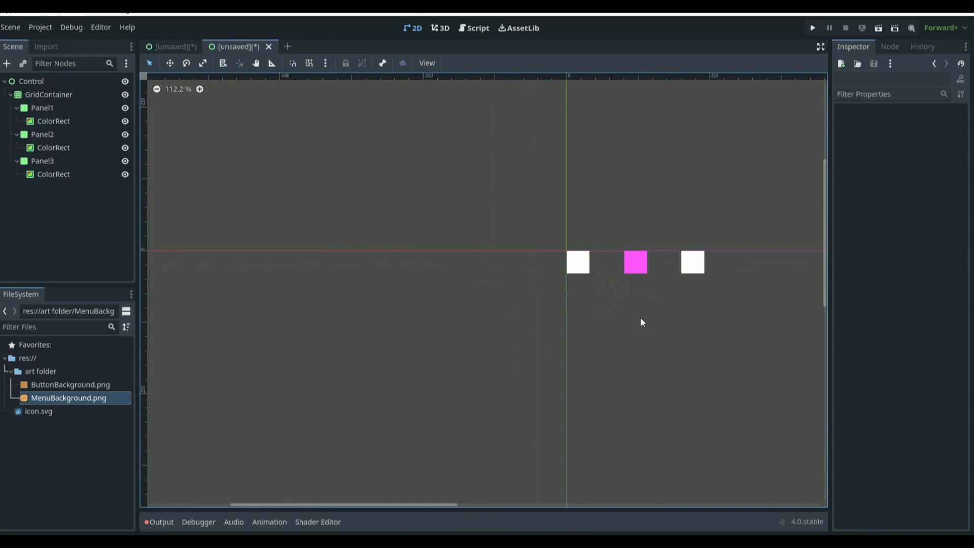
Step: Delete the GridContainer together with all its child panels
left_click(48, 96)
key("Delete")
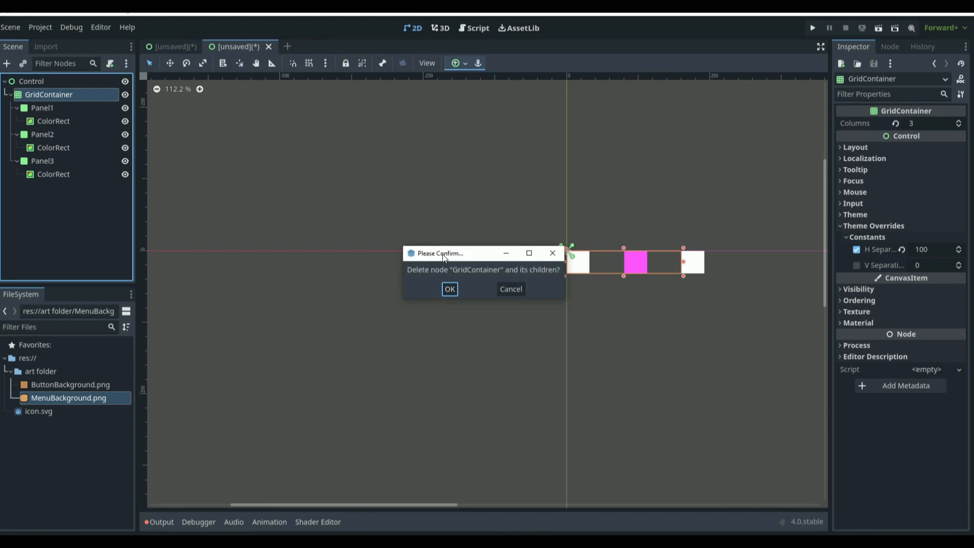
left_click(450, 287)
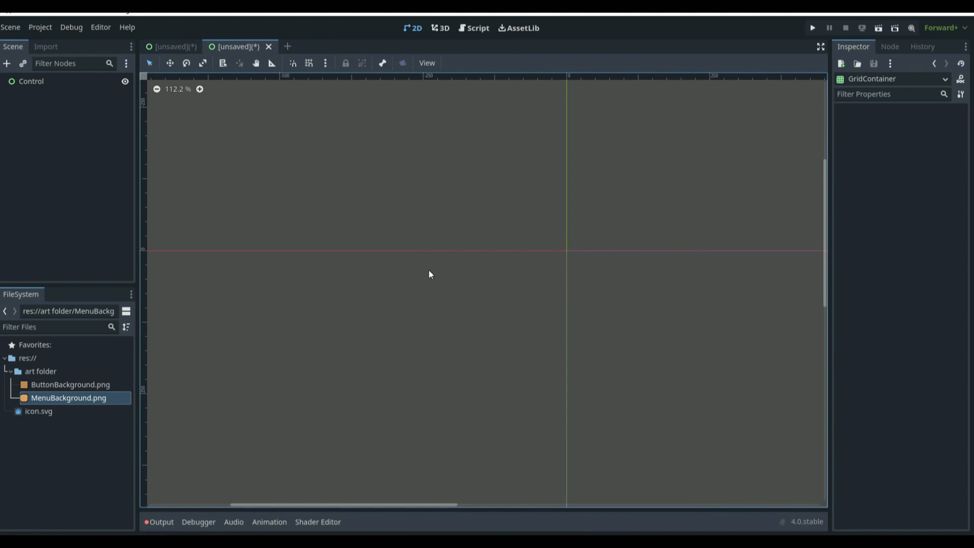
left_click(31, 81)
left_click(6, 64)
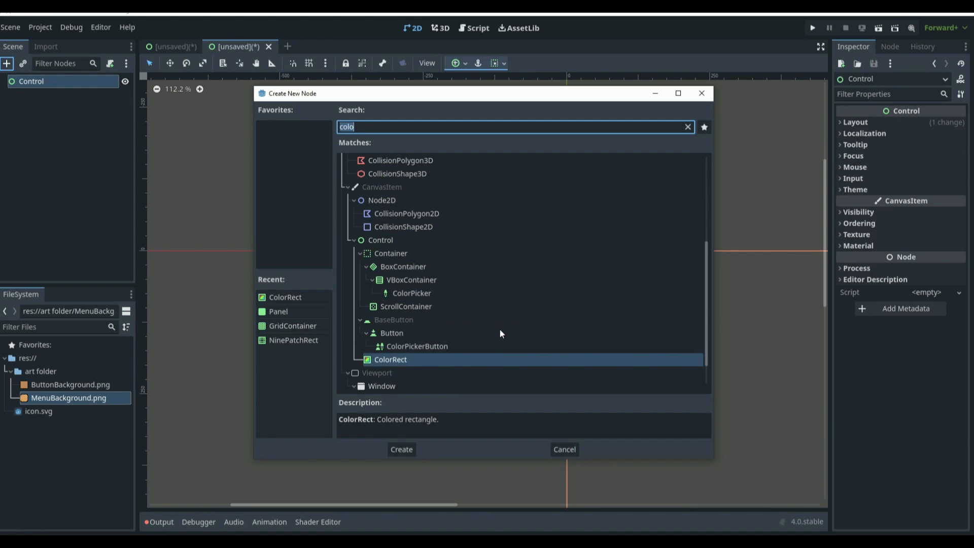
scroll(357, 242, "up", 1)
left_click(357, 242)
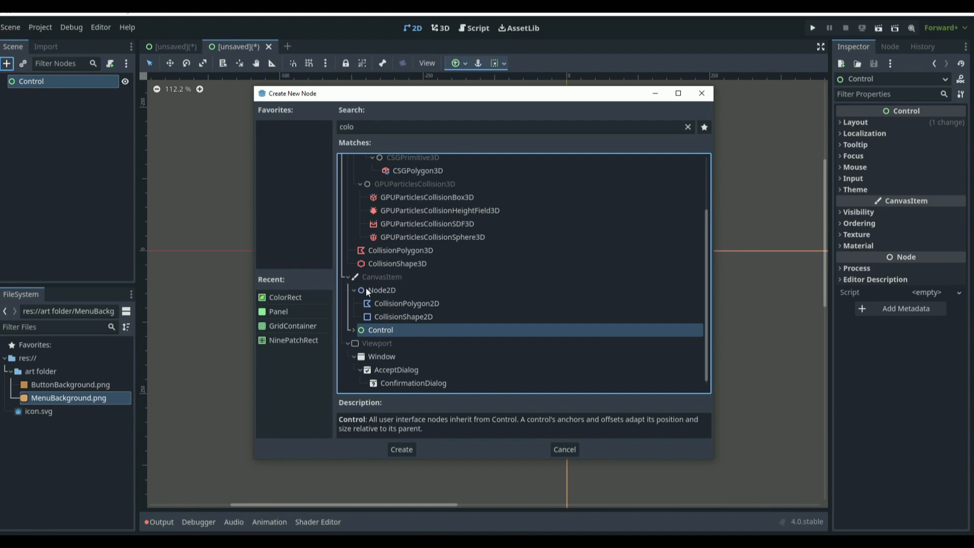
left_click(702, 93)
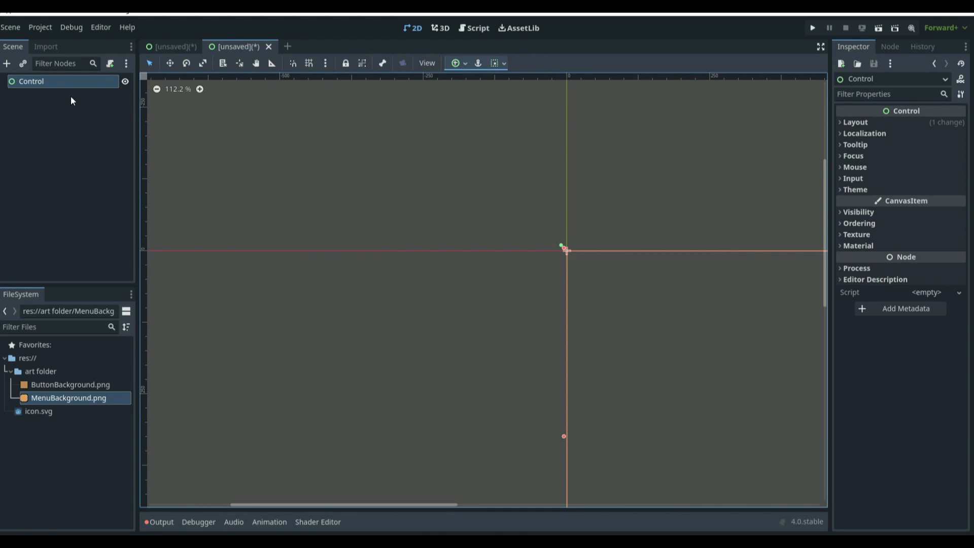
Step: Add an OptionButton child to the Control node by browsing the Button types in the node list
left_click(7, 63)
left_click(354, 210)
scroll(367, 228, "up", 3)
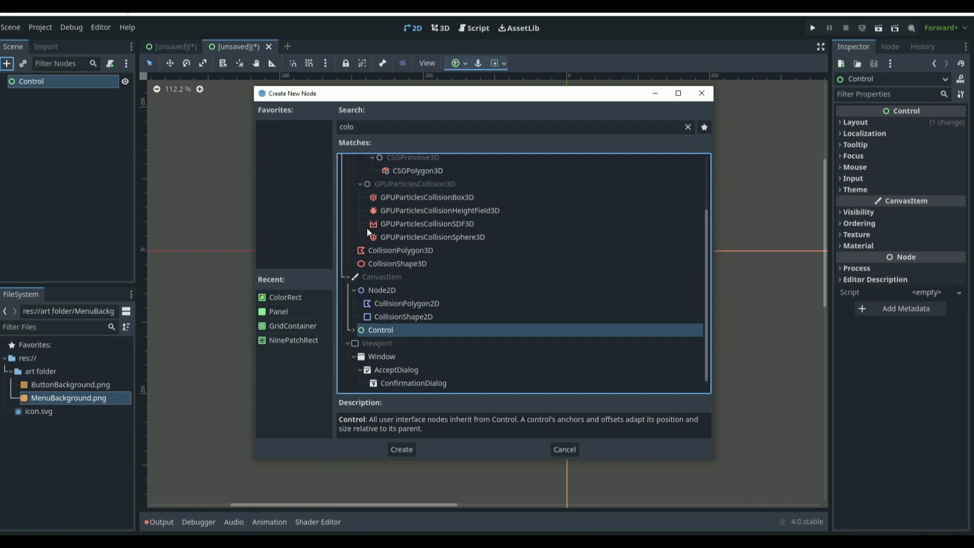
scroll(398, 227, "up", 2)
left_click(382, 127)
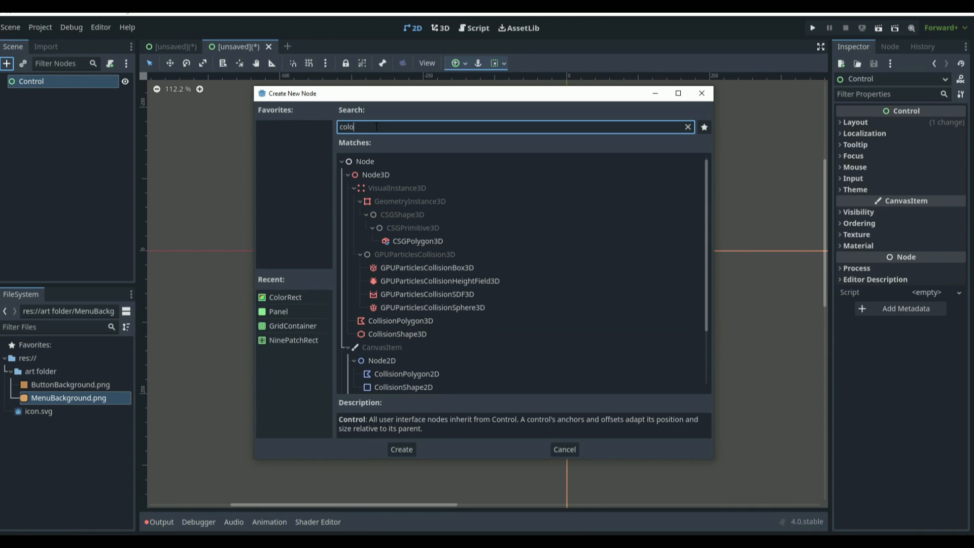
key("BackSpace")
key("BackSpace")
key("BackSpace")
key("BackSpace")
left_click(354, 241)
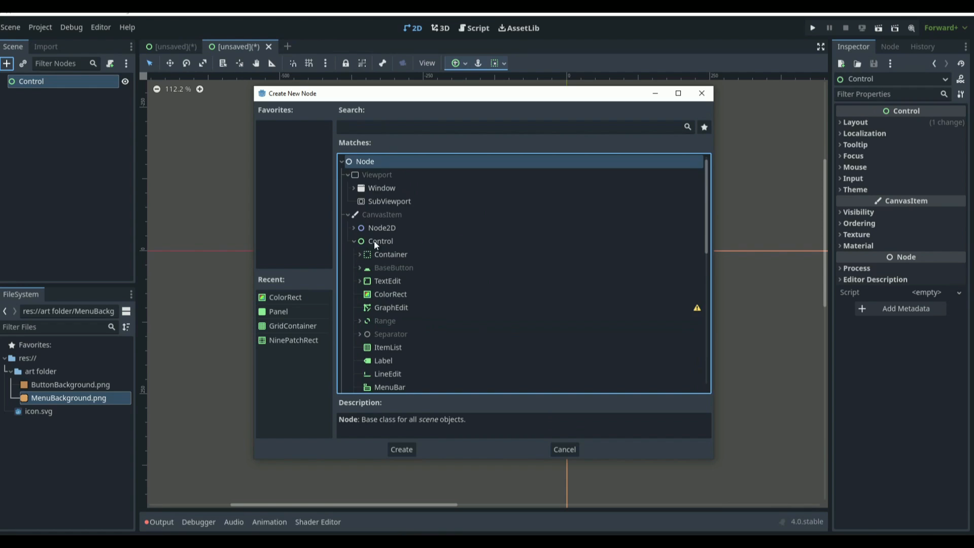
scroll(391, 230, "down", 3)
left_click(360, 209)
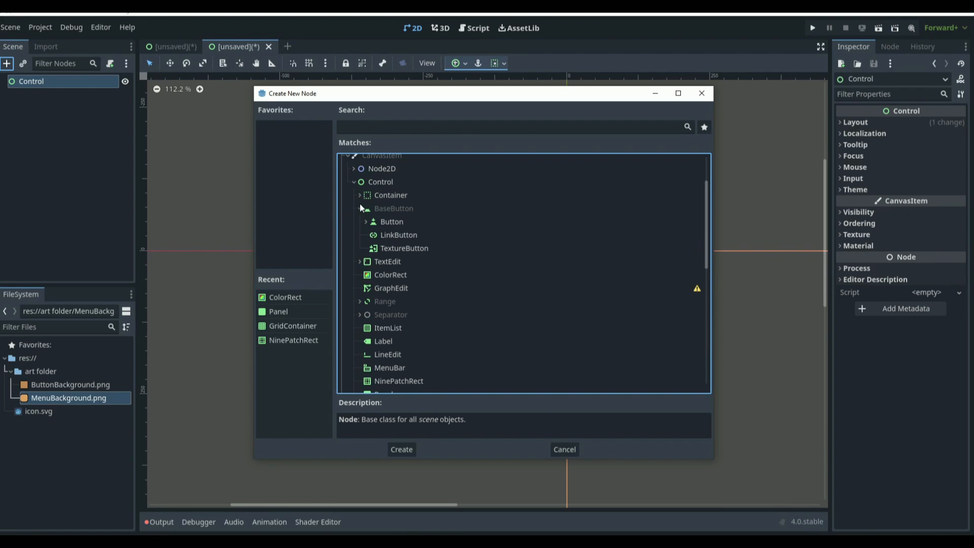
left_click(366, 221)
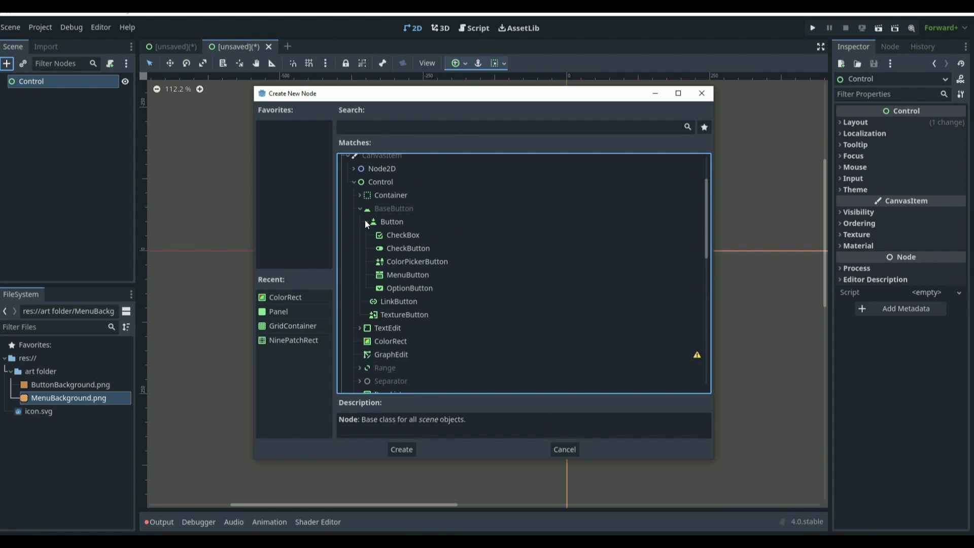
left_click(409, 275)
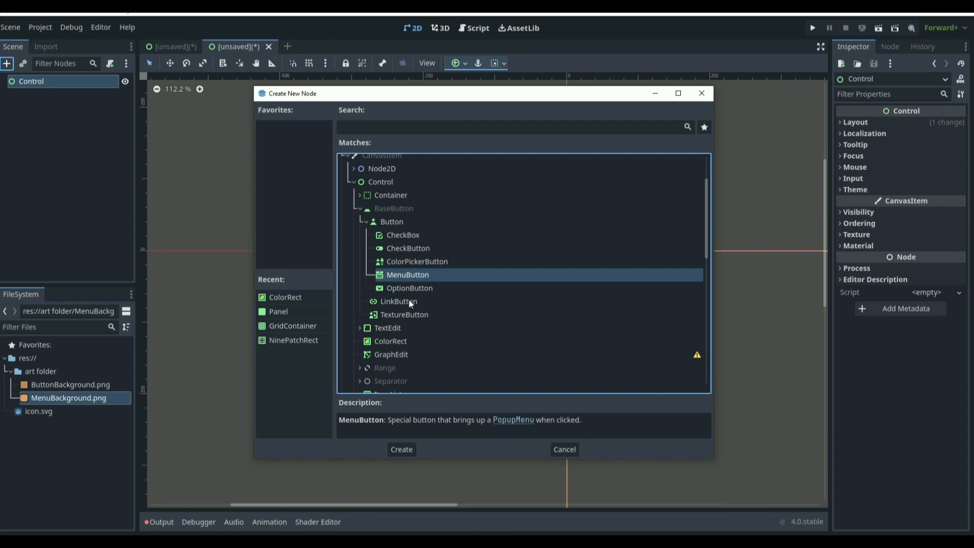
left_click(411, 303)
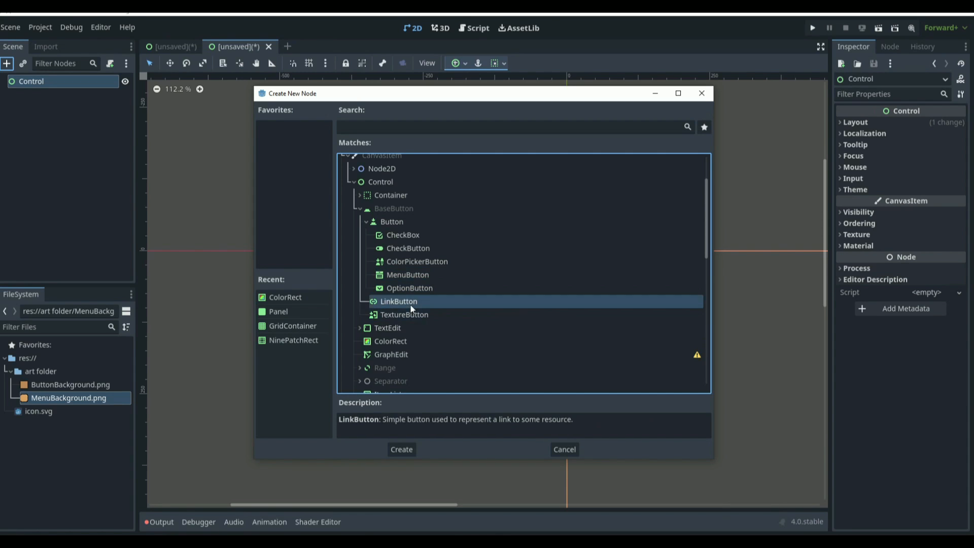
double_click(409, 288)
Step: Delete the OptionButton node
left_click(109, 131)
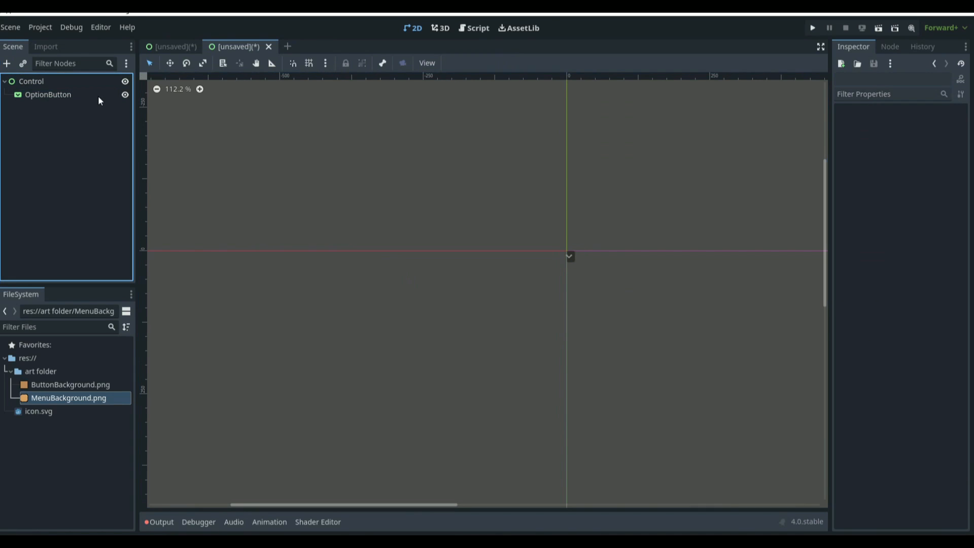
left_click(98, 94)
key("Delete")
left_click(449, 289)
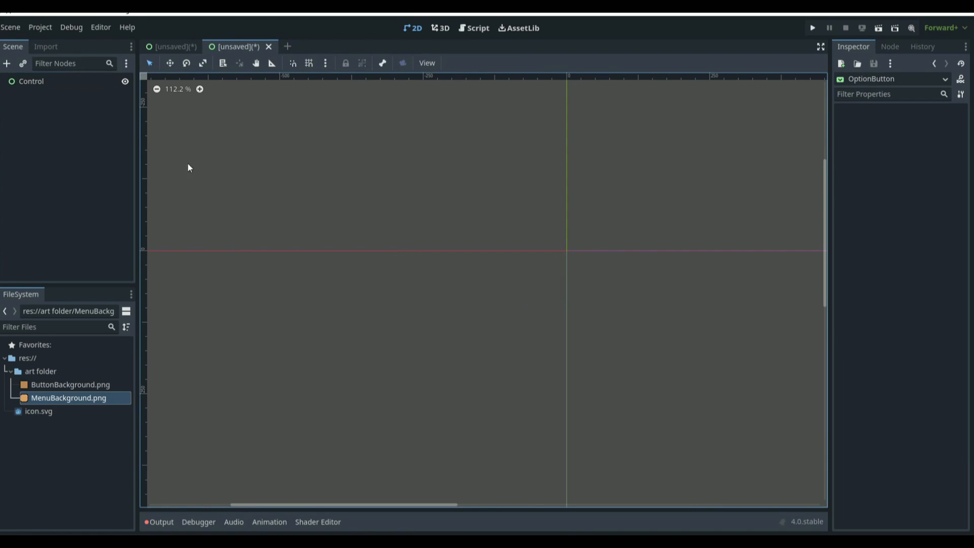
Step: Add a NinePatchRect child to the Control node from the node list
left_click(31, 81)
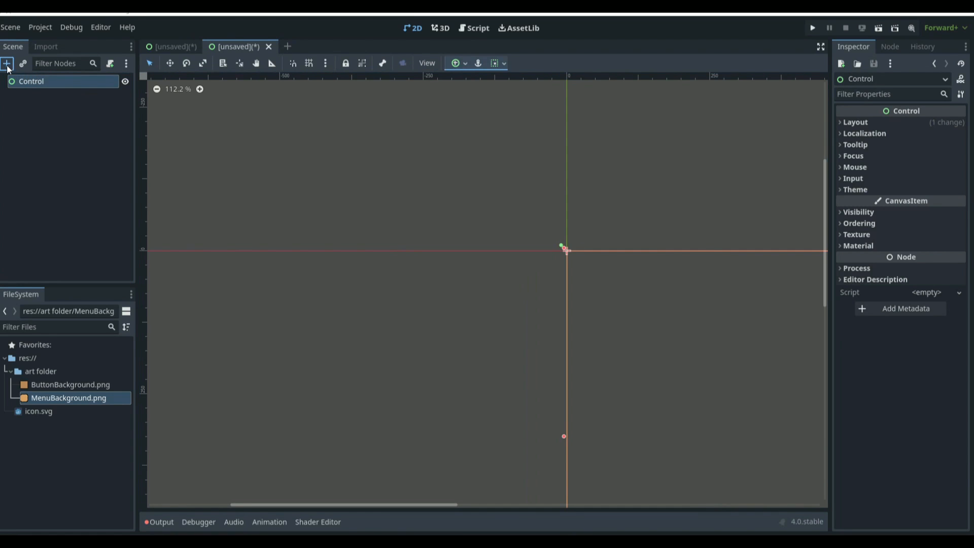
left_click(7, 64)
left_click(354, 242)
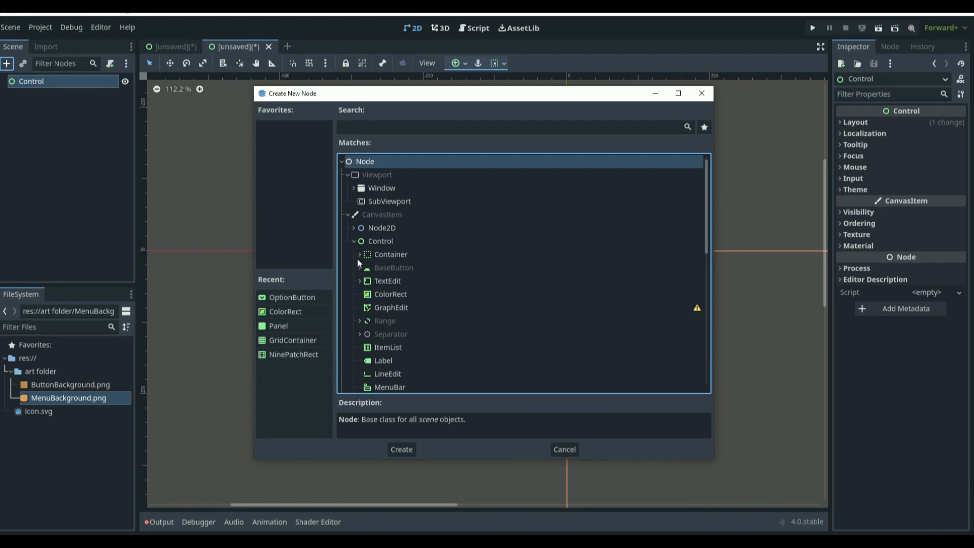
left_click(360, 268)
scroll(402, 294, "down", 3)
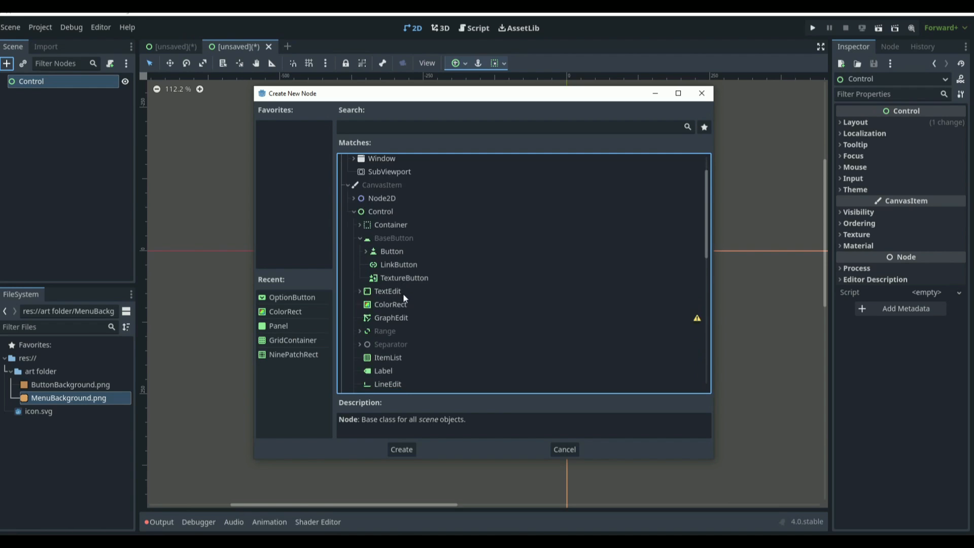
left_click(366, 222)
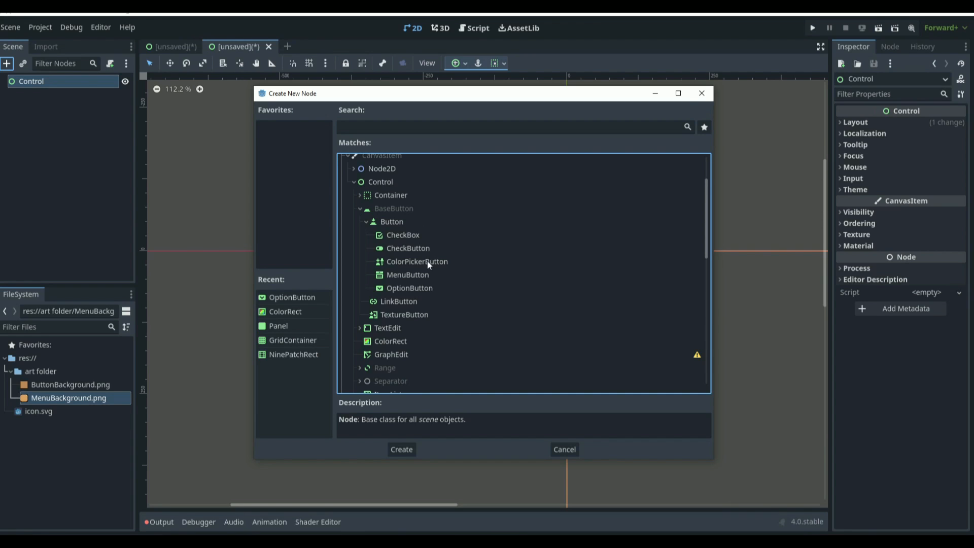
scroll(491, 262, "down", 6)
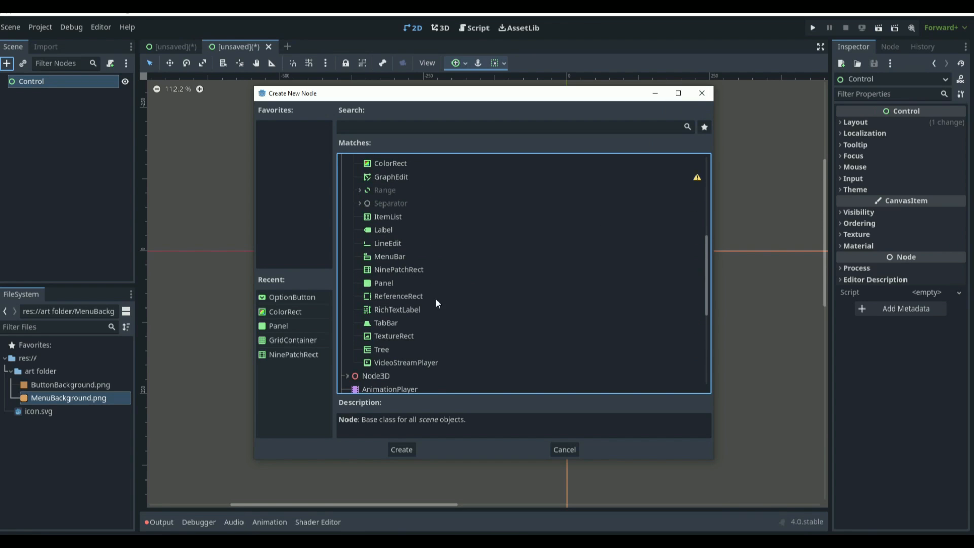
double_click(395, 269)
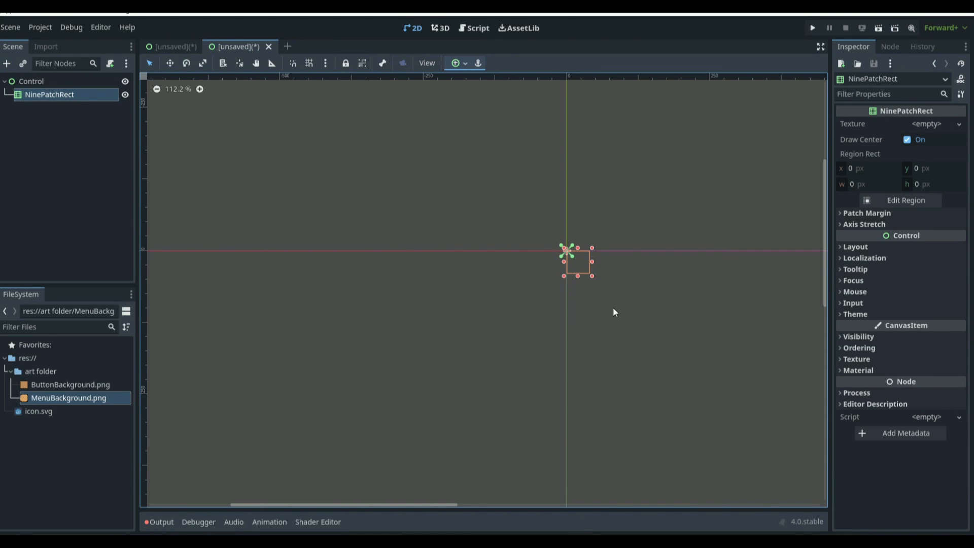
scroll(685, 264, "up", 7)
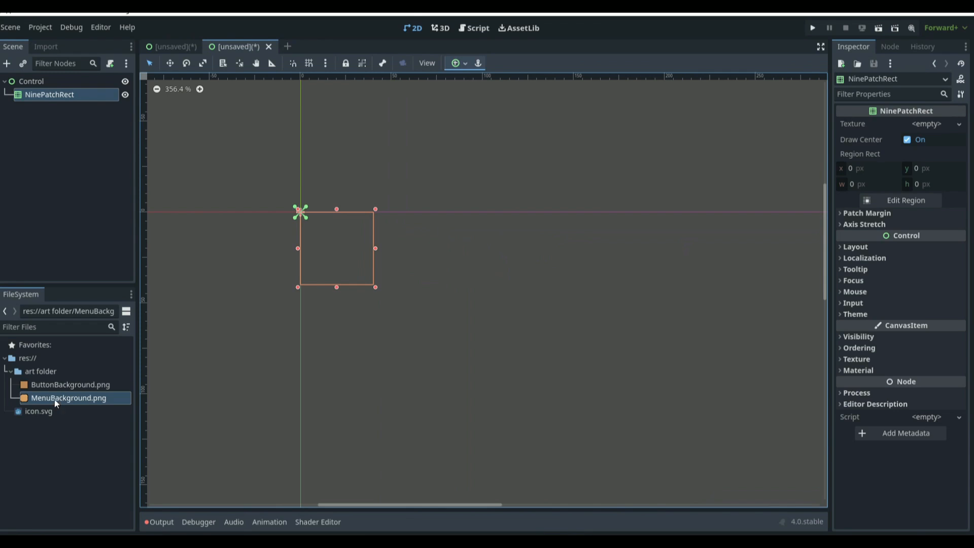
Step: Assign MenuBackground.png as the NinePatchRect's texture and also drop the same image into the scene as a sprite
left_click_drag(73, 396, 931, 126)
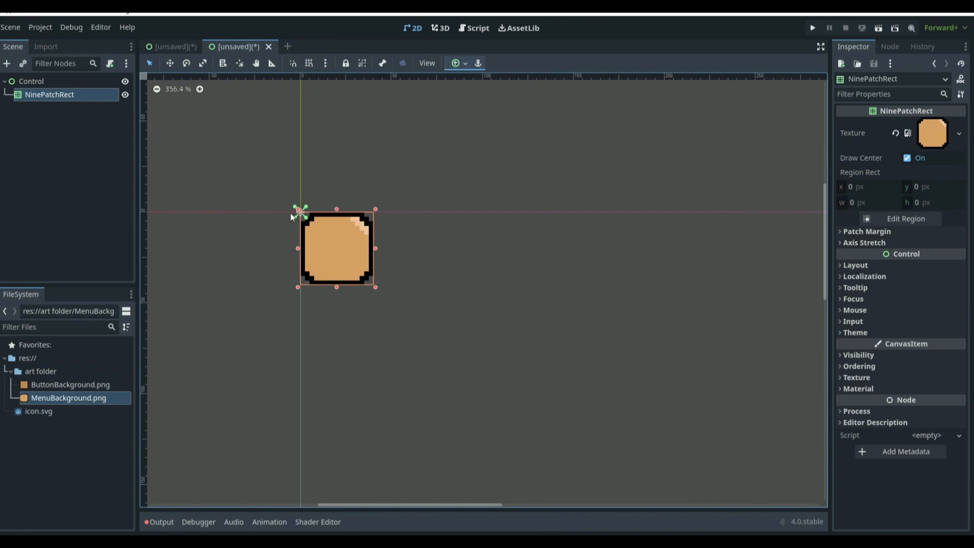
scroll(284, 231, "up", 5)
left_click_drag(118, 398, 440, 266)
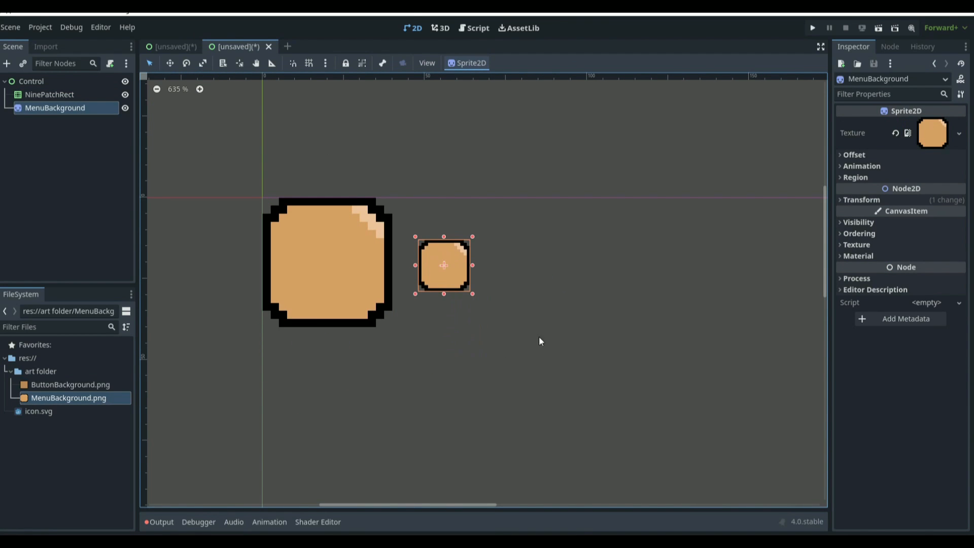
Step: Stretch the NinePatchRect and the MenuBackground sprite to compare them, then undo both resizes
left_click(511, 346)
left_click(372, 270)
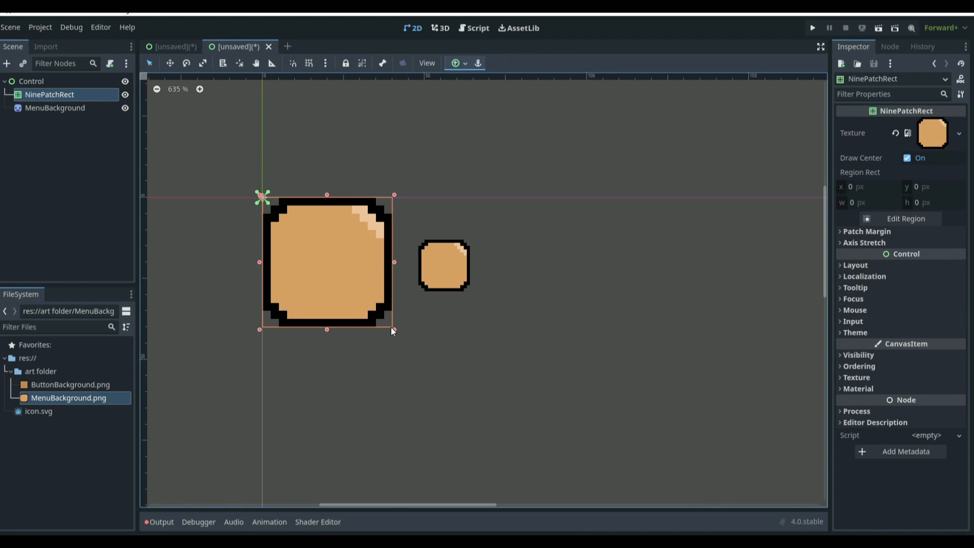
left_click_drag(393, 331, 405, 355)
left_click(434, 251)
left_click(443, 267)
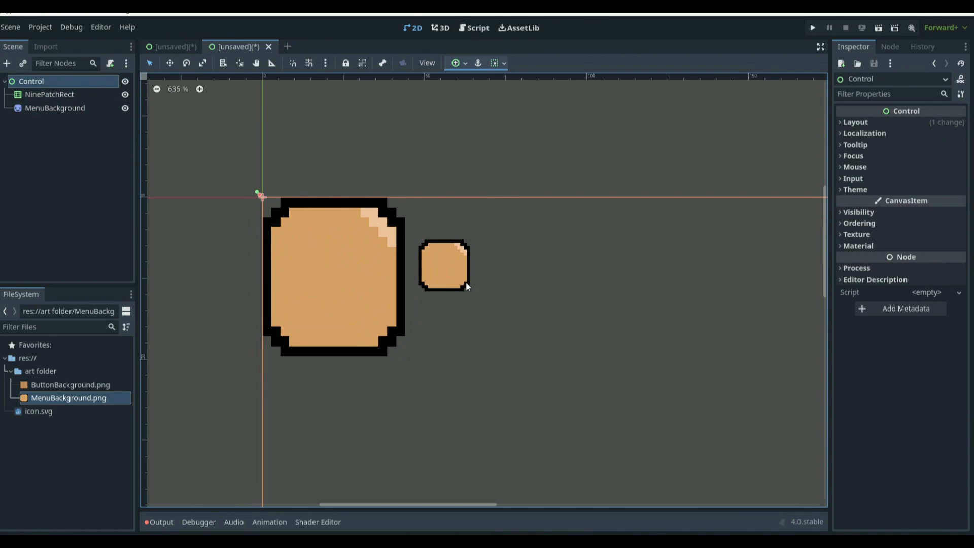
left_click(468, 287)
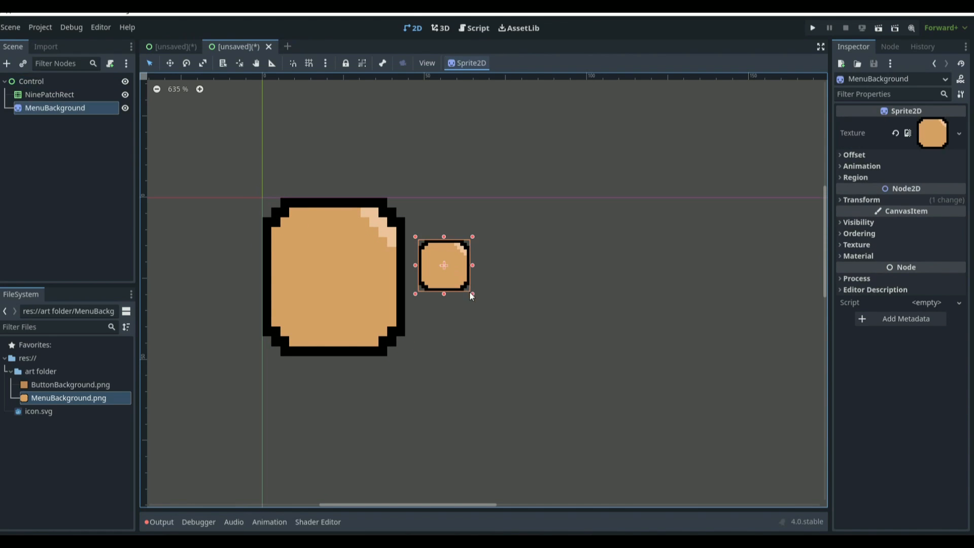
left_click_drag(470, 292, 516, 319)
left_click(334, 275)
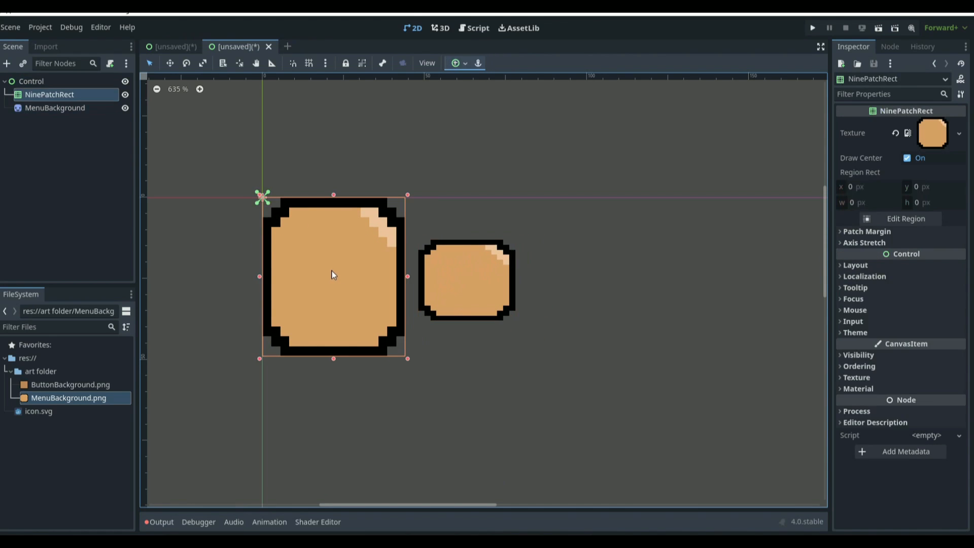
key("ctrl+z")
key("ctrl+z")
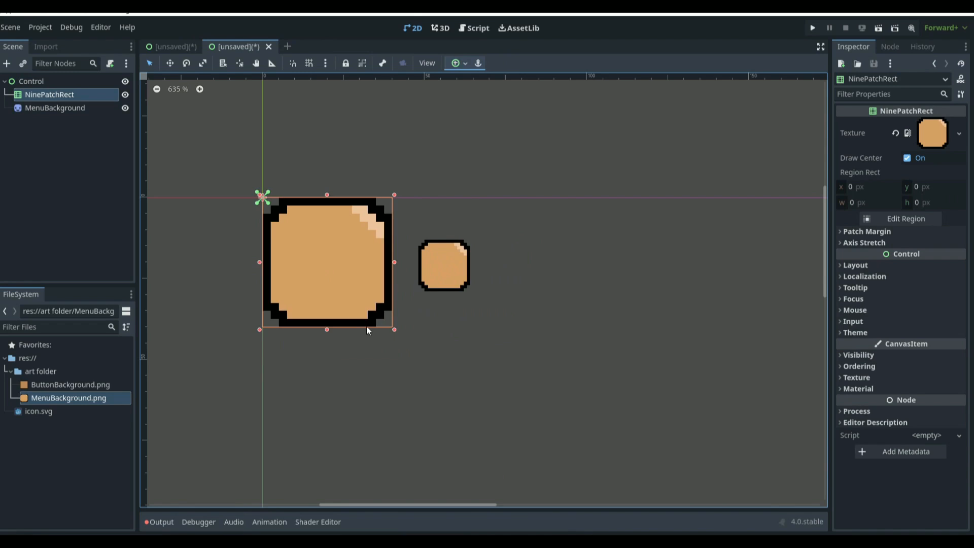
Step: Set the NinePatchRect's left patch margin to 3 px
left_click(874, 232)
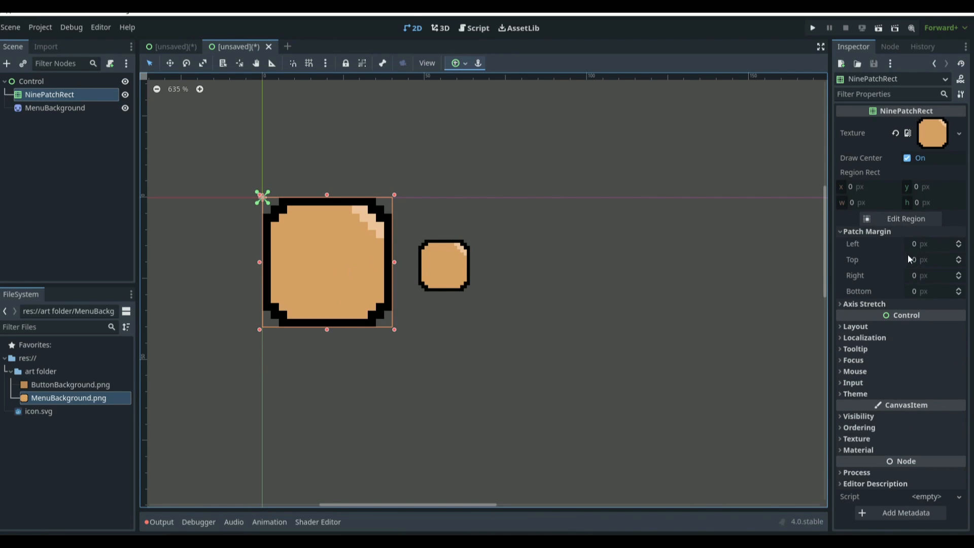
left_click(916, 243)
type("5")
key("Return")
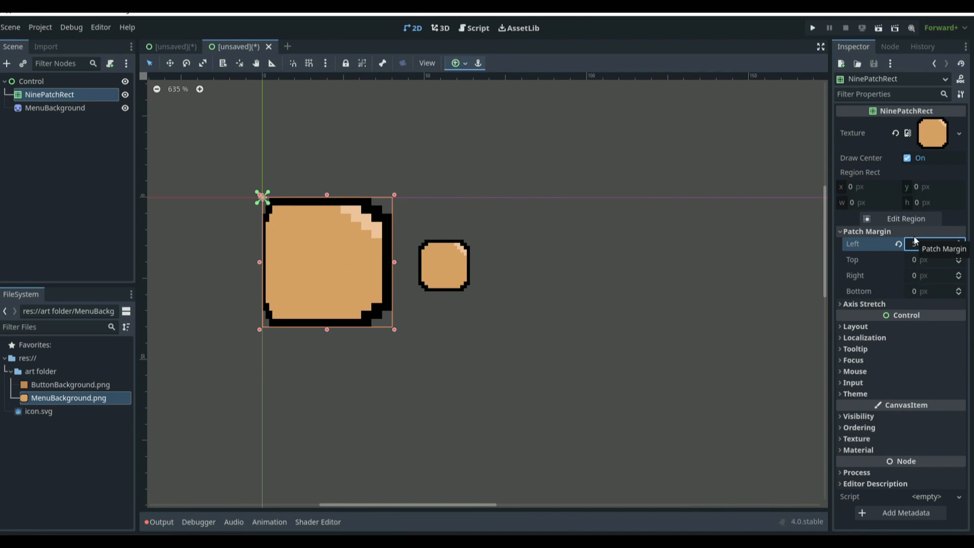
left_click(929, 246)
type("3")
key("Return")
Step: Set the NinePatchRect's top, right and bottom patch margins to 3 px each
left_click(938, 261)
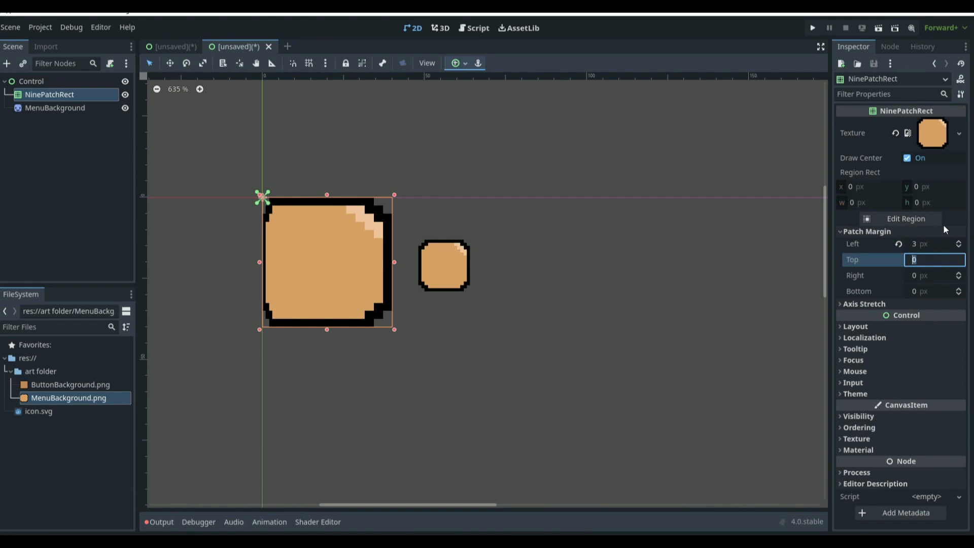
type("3")
key("Return")
left_click(938, 276)
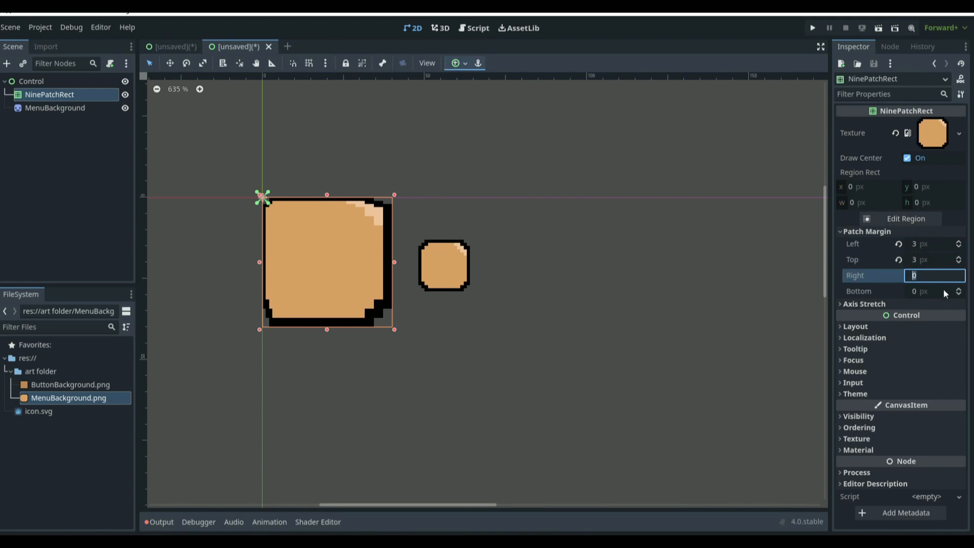
type("3")
key("Return")
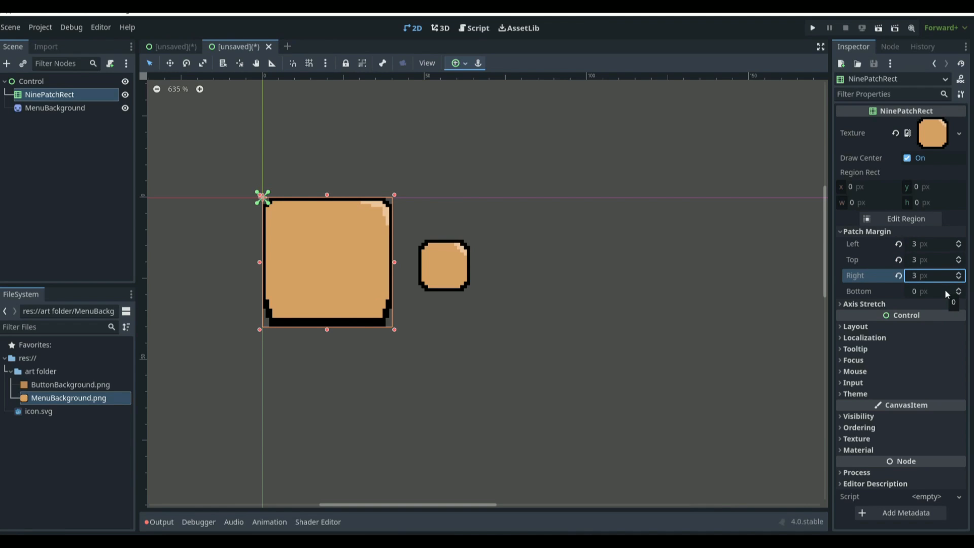
left_click(927, 291)
type("3")
key("Return")
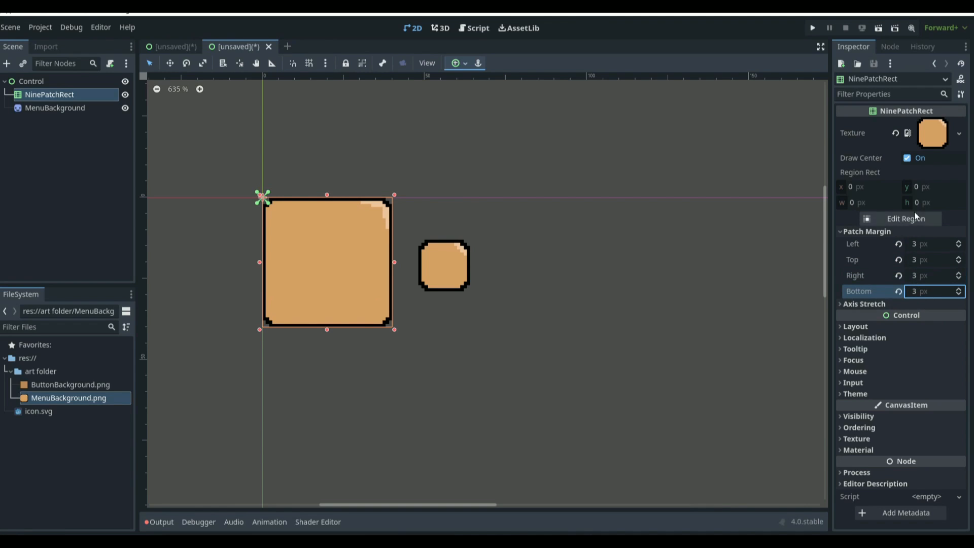
Step: Widen the NinePatchRect and scale the MenuBackground sprite to a similar wide size for comparison
scroll(407, 268, "up", 4)
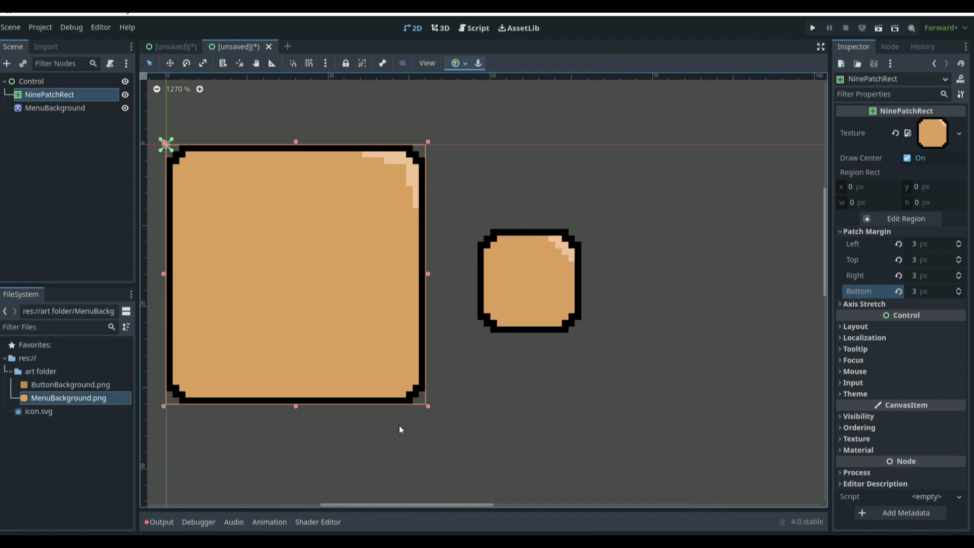
left_click_drag(428, 407, 667, 426)
left_click(505, 303)
left_click_drag(509, 282, 341, 263)
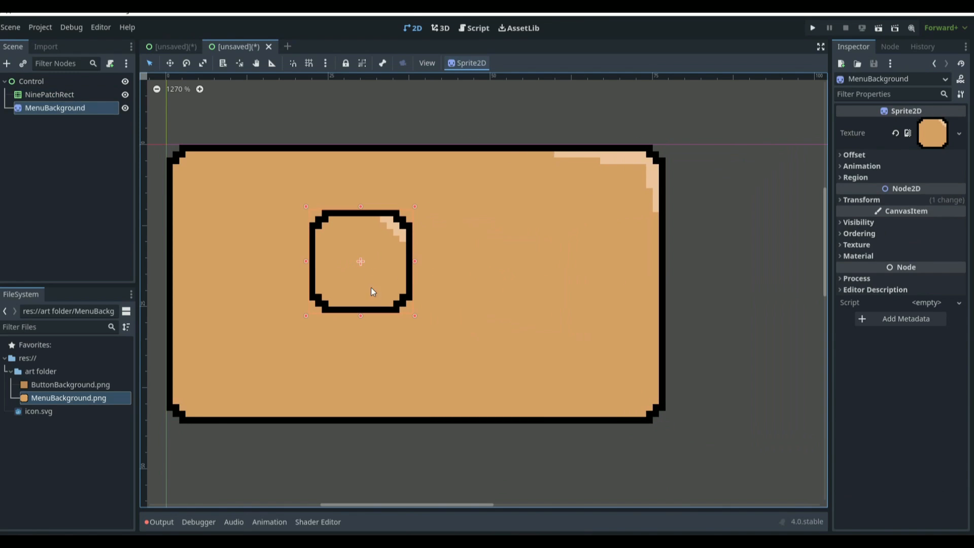
left_click_drag(413, 317, 812, 419)
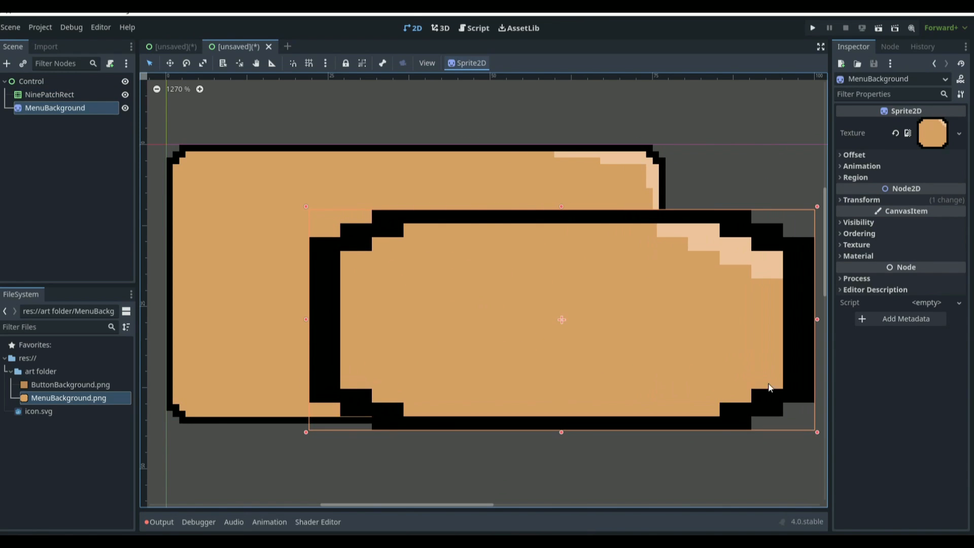
left_click_drag(767, 368, 900, 180)
Step: Move the stretched MenuBackground sprite above the NinePatchRect
left_click(553, 360)
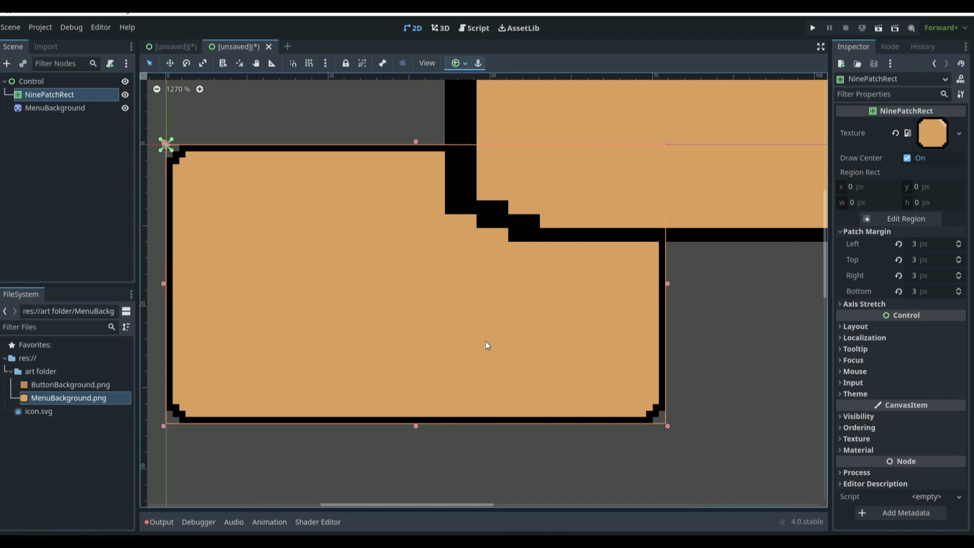
scroll(502, 350, "down", 5)
left_click(611, 227)
left_click_drag(612, 228, 651, 153)
Step: Reset all four of the NinePatchRect's patch margins to their defaults
left_click(504, 307)
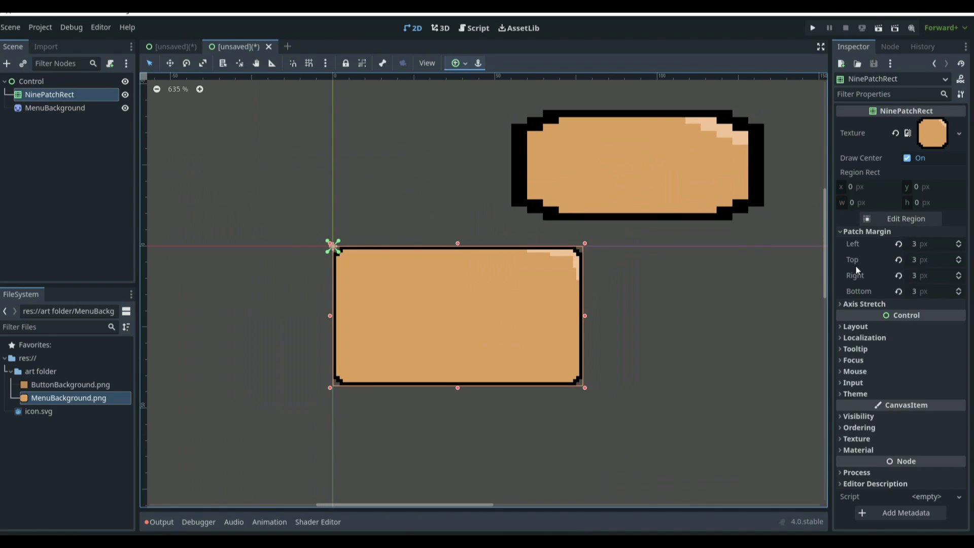
left_click(898, 244)
left_click(898, 260)
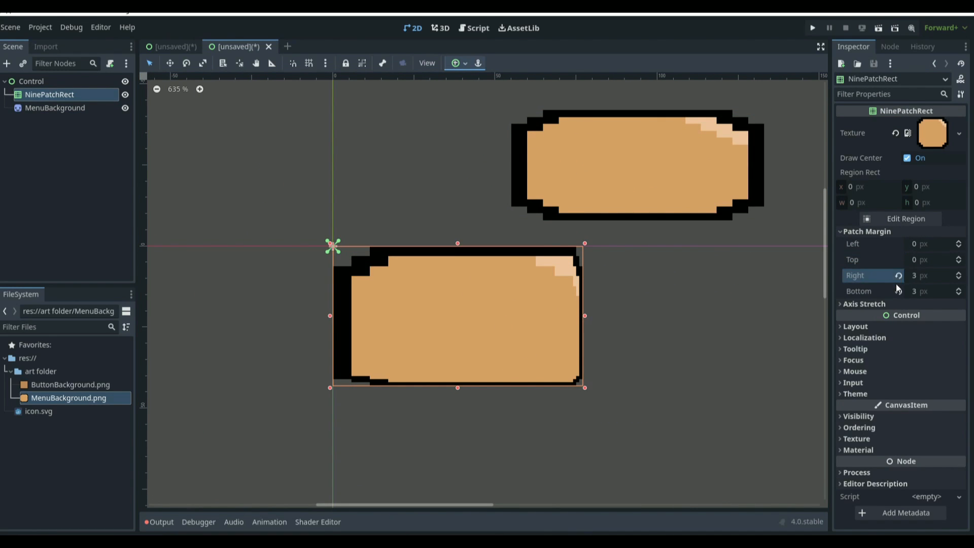
left_click(898, 276)
left_click(898, 291)
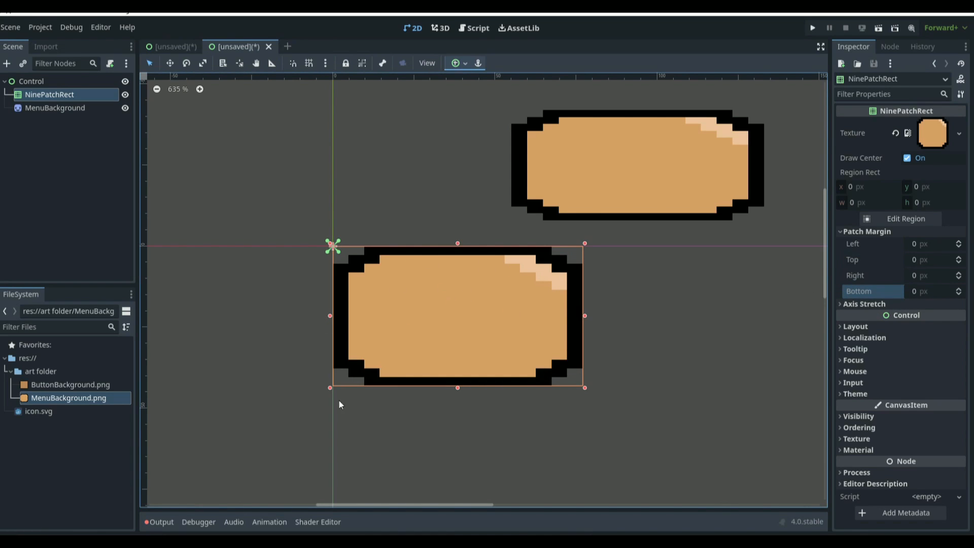
Step: Set the NinePatchRect's left, top, right and bottom patch margins back to 3 px
left_click(917, 244)
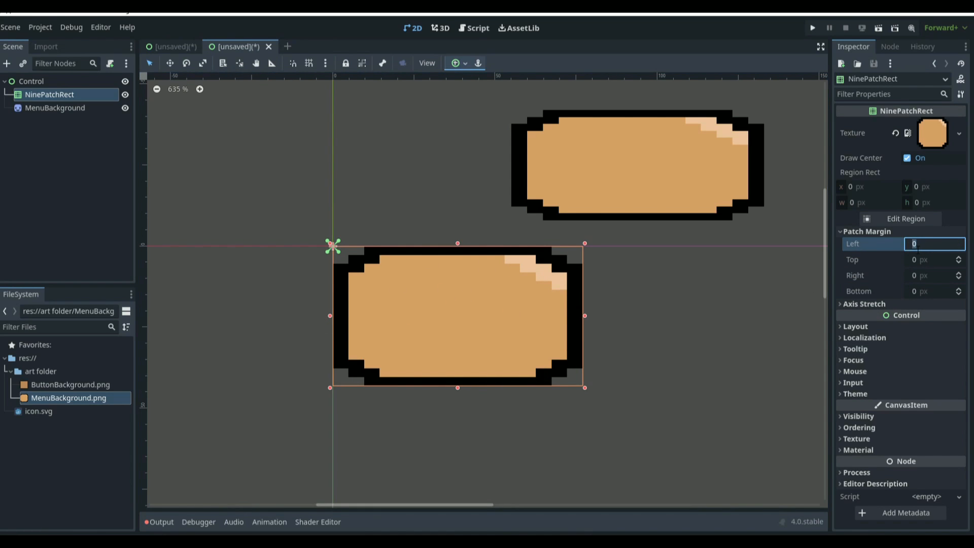
type("3")
key("Return")
left_click(947, 258)
type("3")
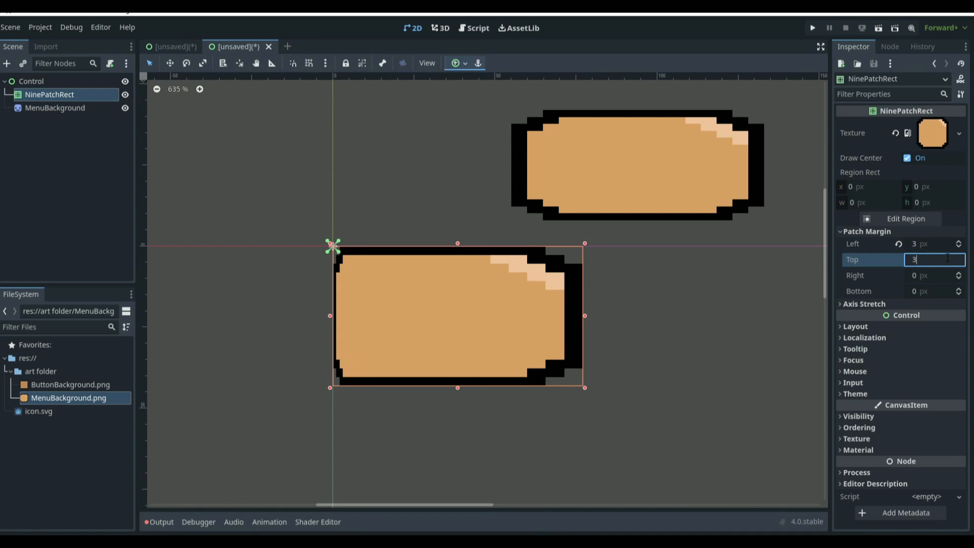
key("Return")
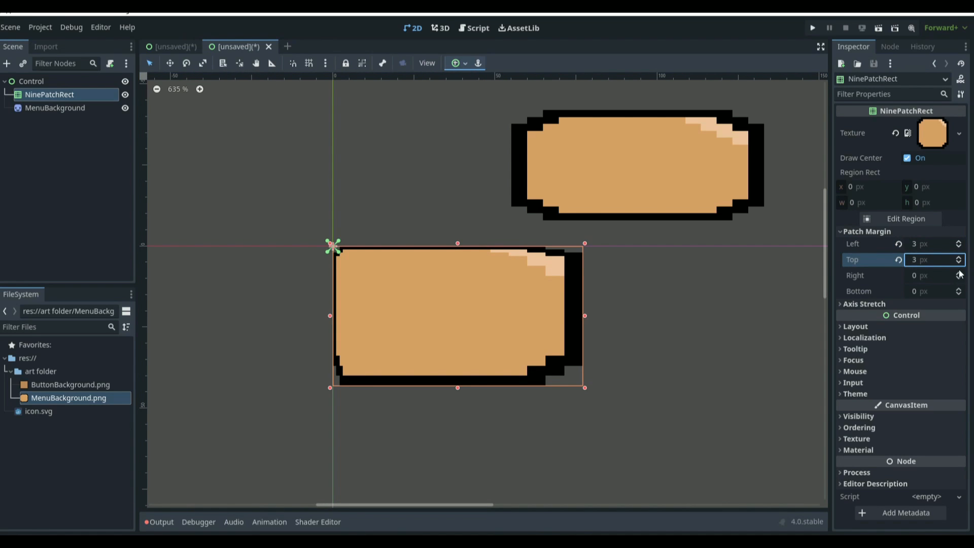
left_click(958, 272)
left_click_drag(952, 265, 950, 266)
left_click(956, 273)
left_click(956, 273)
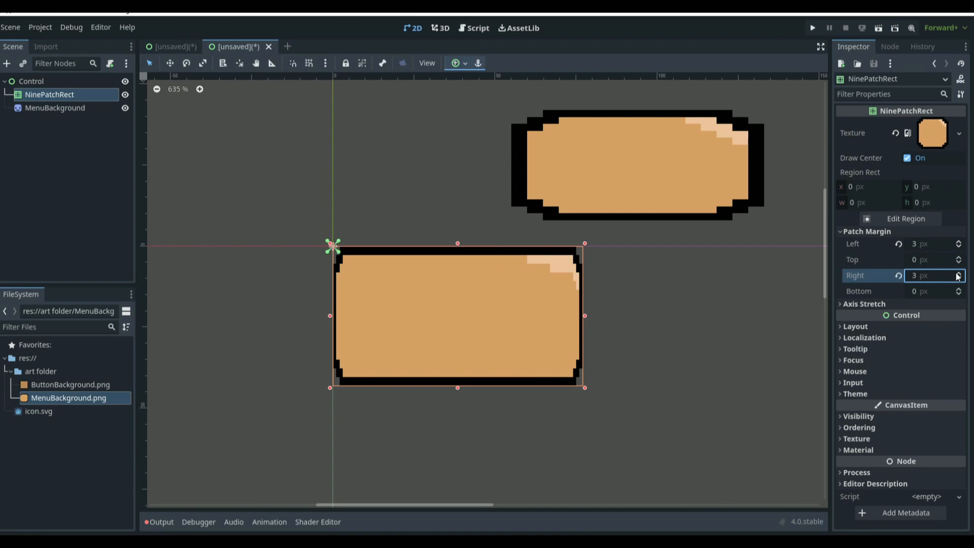
left_click(957, 258)
left_click(957, 258)
left_click(961, 259)
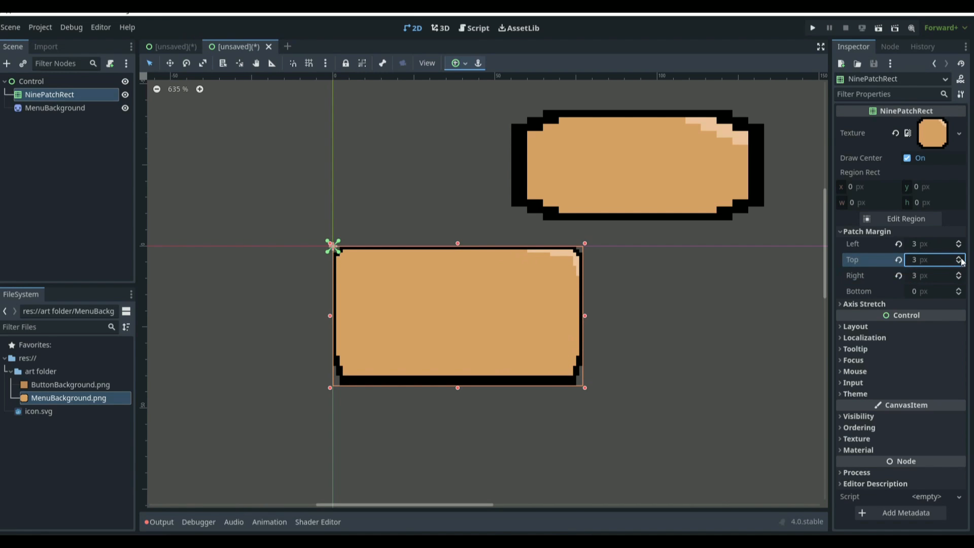
left_click(958, 289)
left_click(958, 288)
left_click(958, 288)
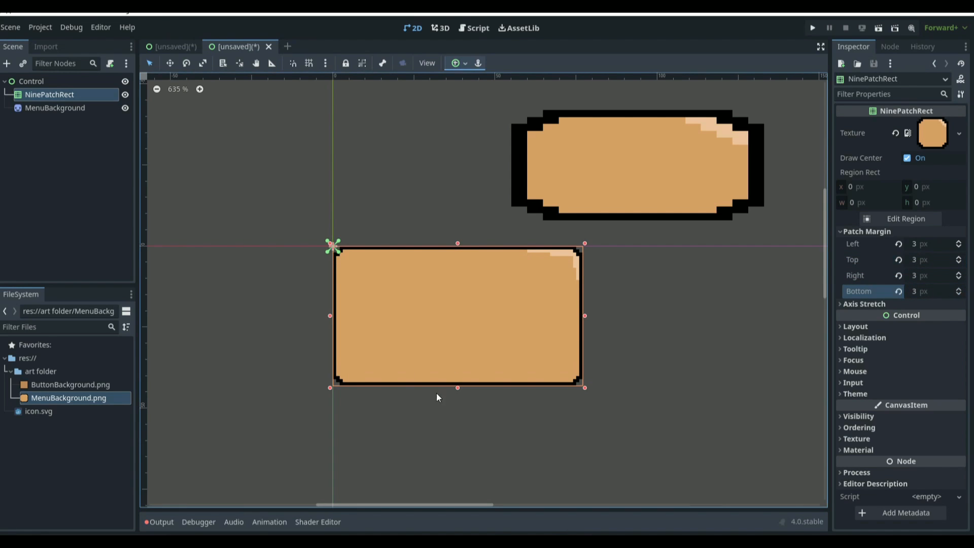
left_click(705, 328)
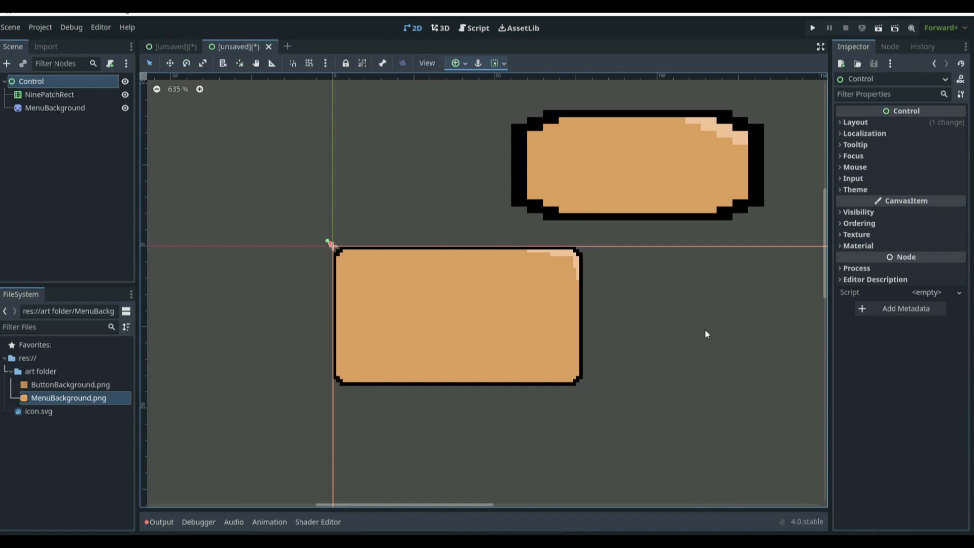
left_click(7, 64)
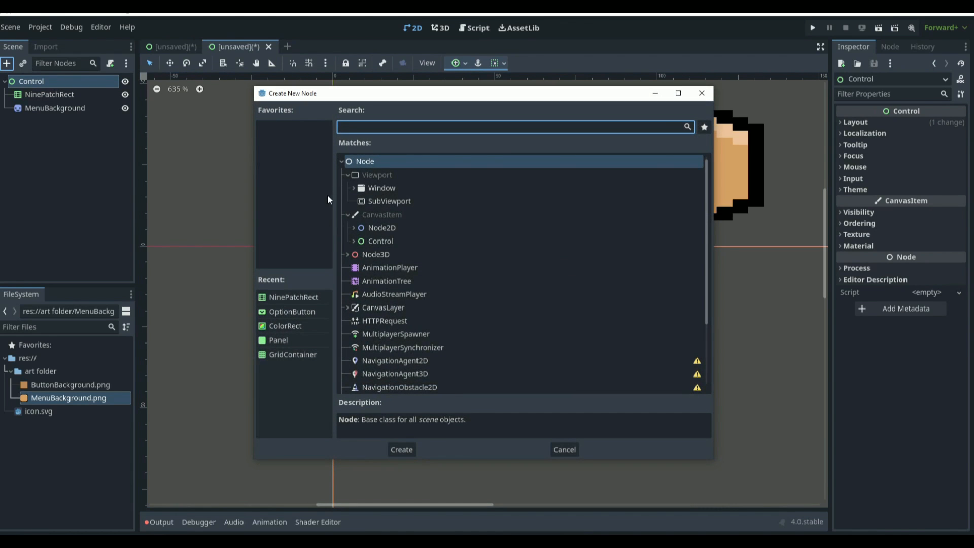
left_click(354, 241)
scroll(406, 284, "down", 5)
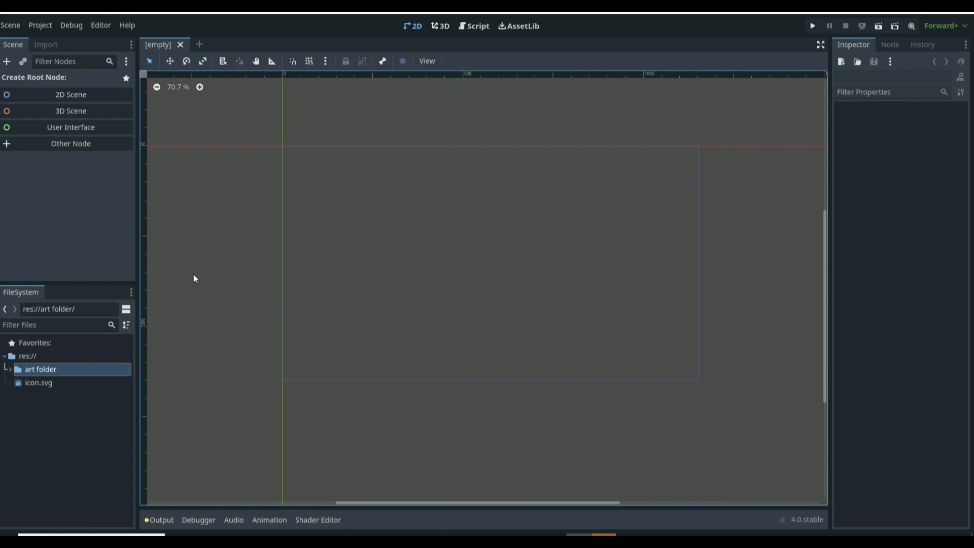
Step: Create a new User Interface scene and rename its root node to Control - Example 2
left_click(84, 127)
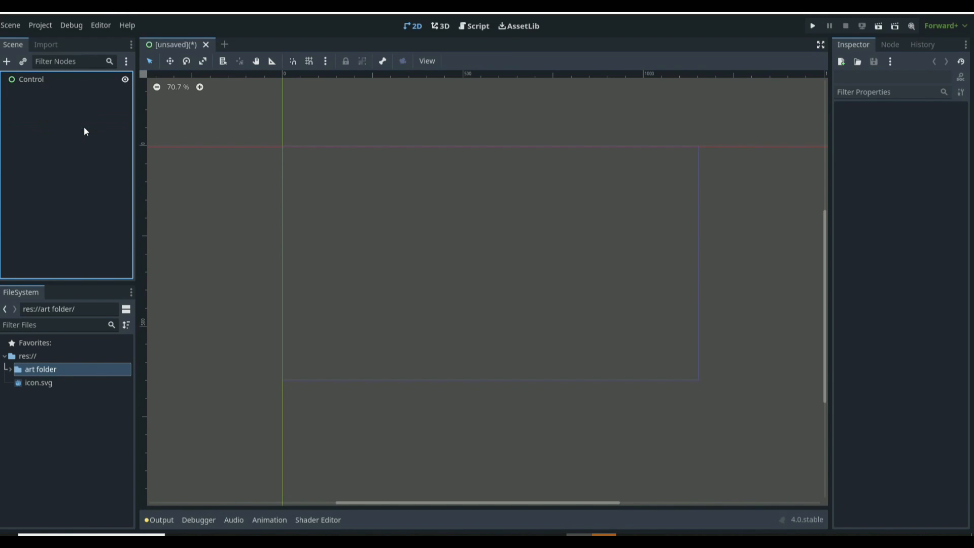
double_click(54, 80)
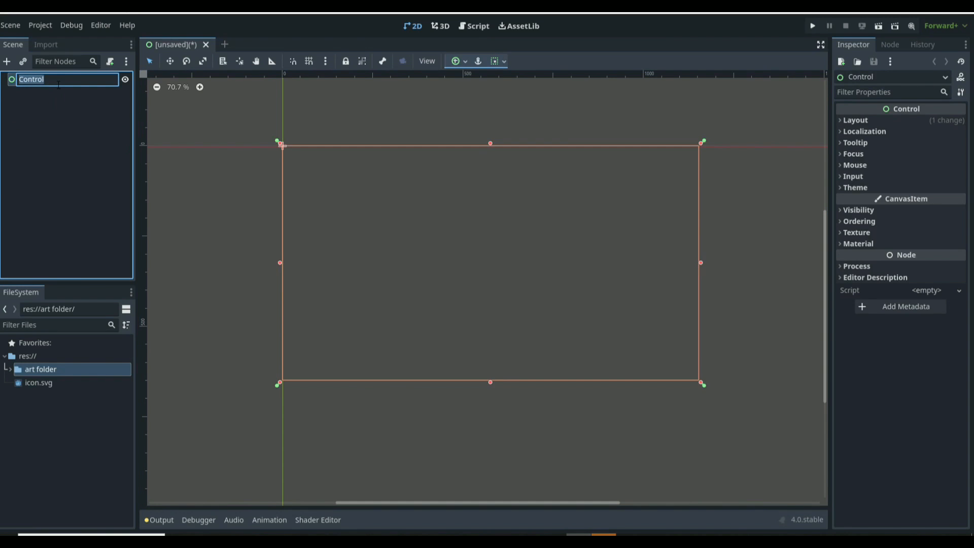
left_click(58, 85)
type("- Example 2")
key("Return")
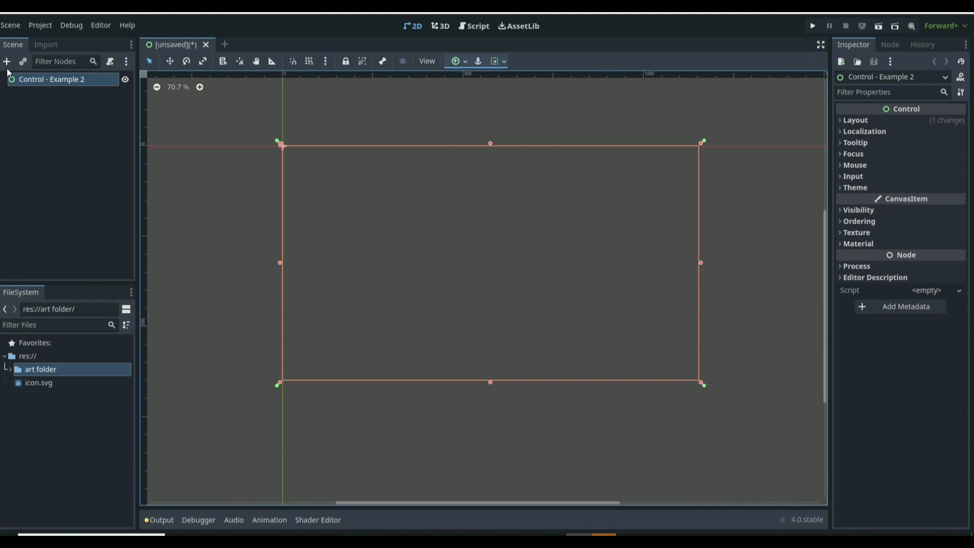
Step: Add a ColorRect child by searching for rec, then enlarge and reposition it to roughly fill the viewport frame
left_click(7, 61)
type("rec")
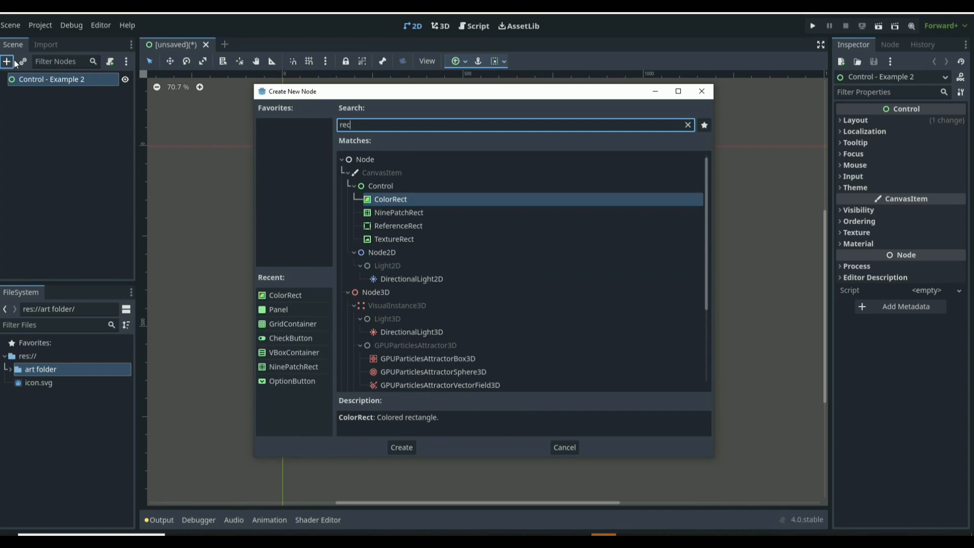
key("Return")
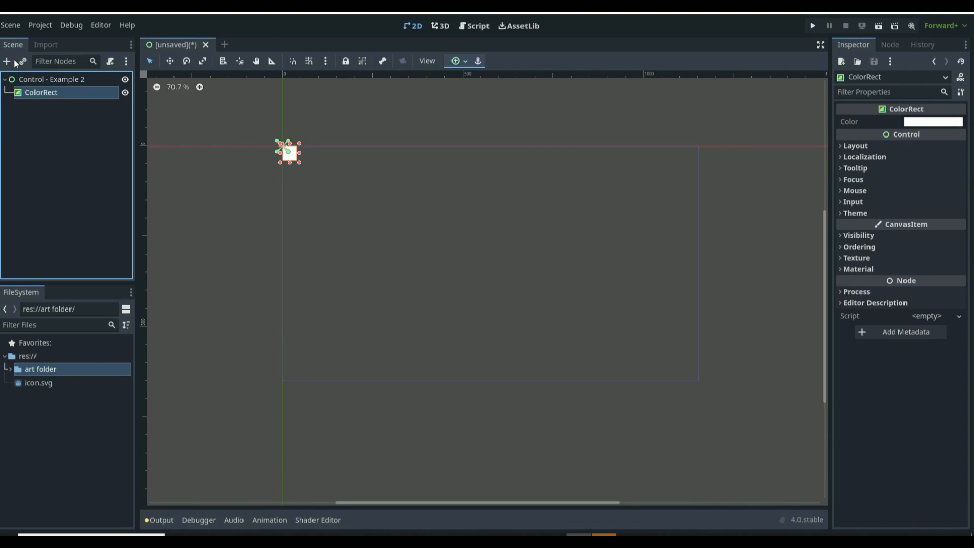
left_click_drag(298, 162, 647, 362)
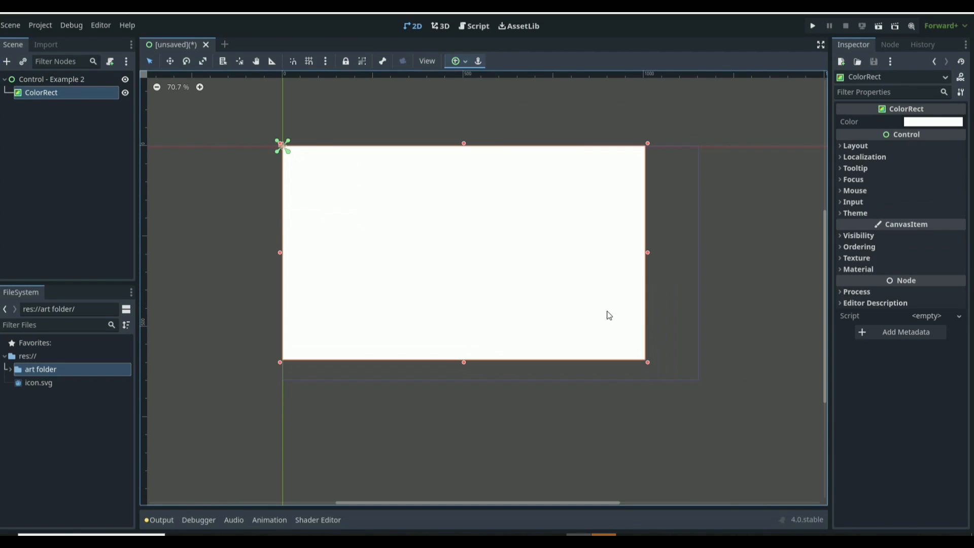
left_click_drag(422, 254, 455, 264)
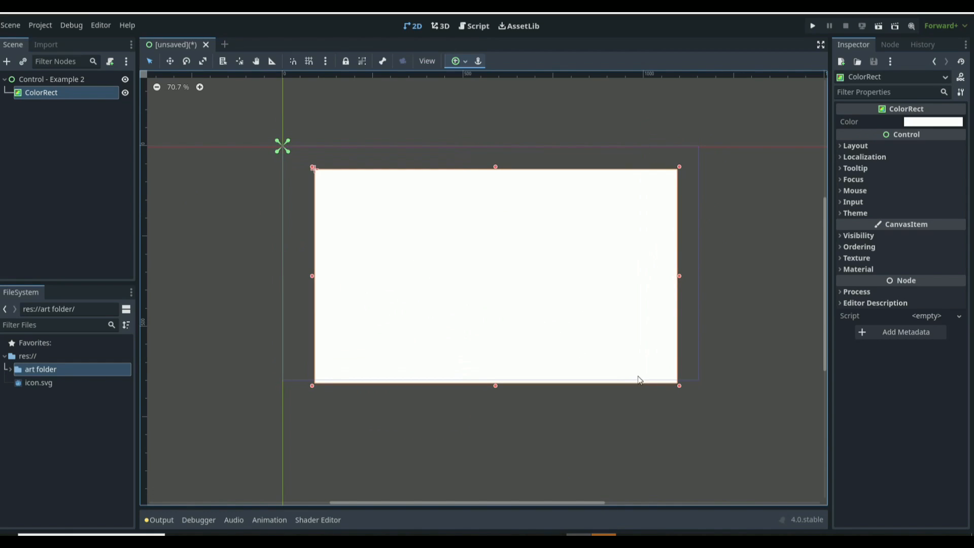
Step: Shrink the ColorRect to about 226 by 230 px
left_click_drag(679, 386, 399, 255)
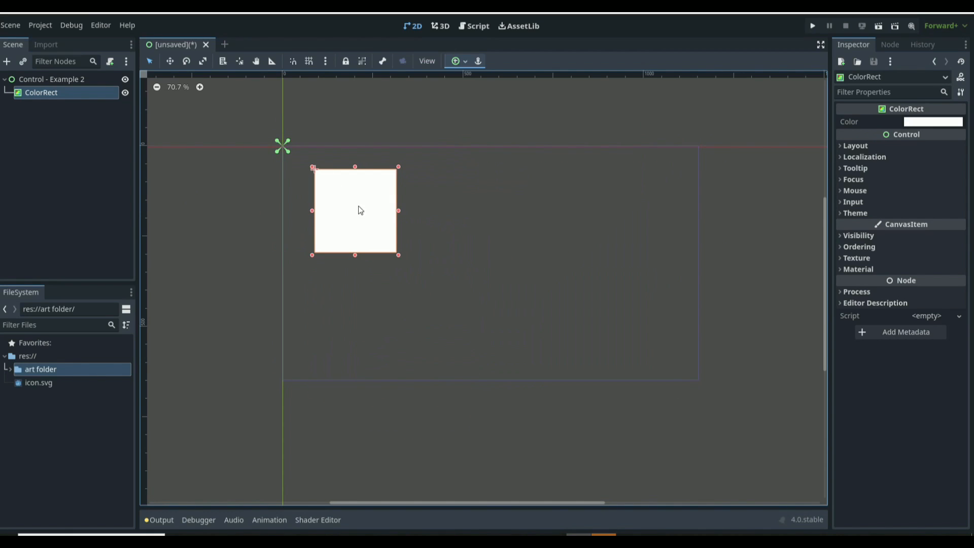
left_click_drag(333, 162, 368, 211)
key("ctrl+z")
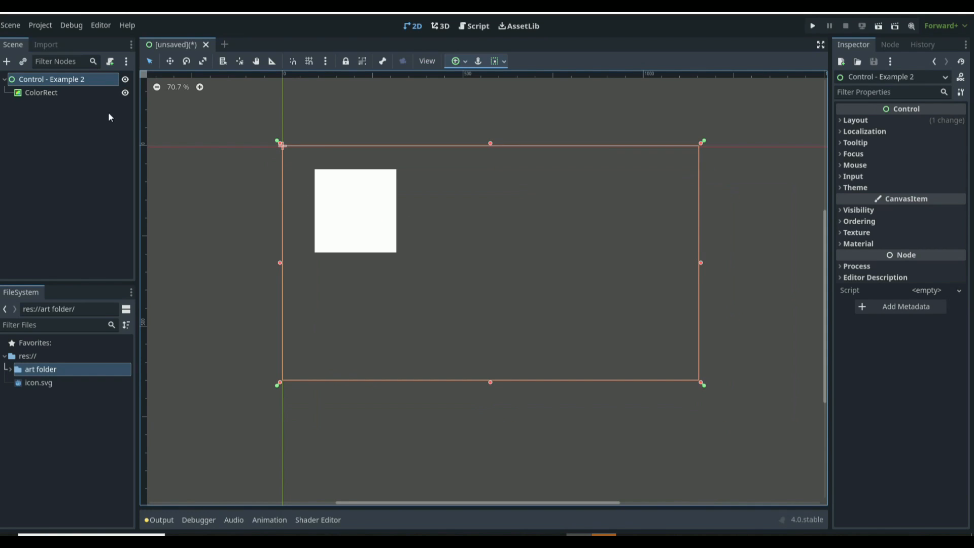
Step: Switch the ColorRect's layout mode to Anchors
left_click(60, 87)
left_click(61, 83)
left_click(56, 93)
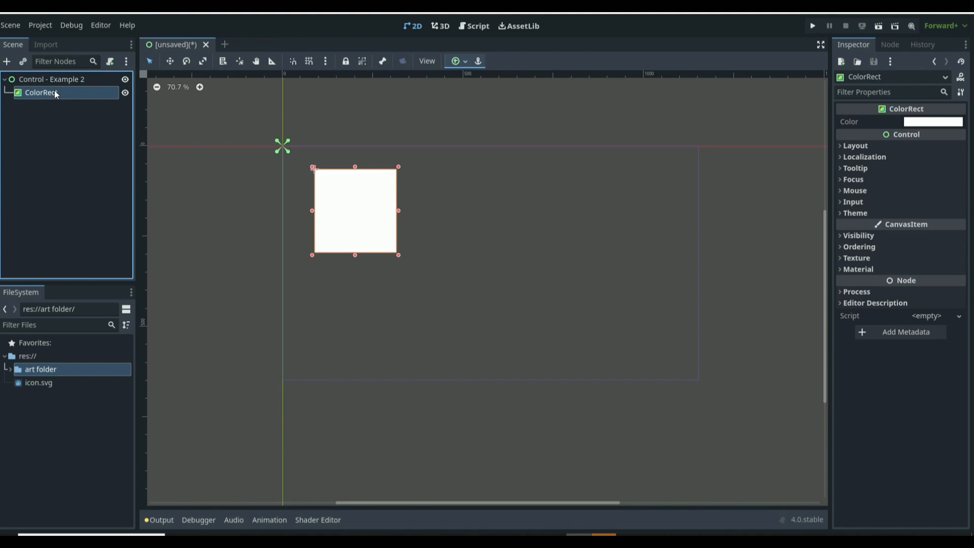
left_click(863, 145)
left_click(875, 268)
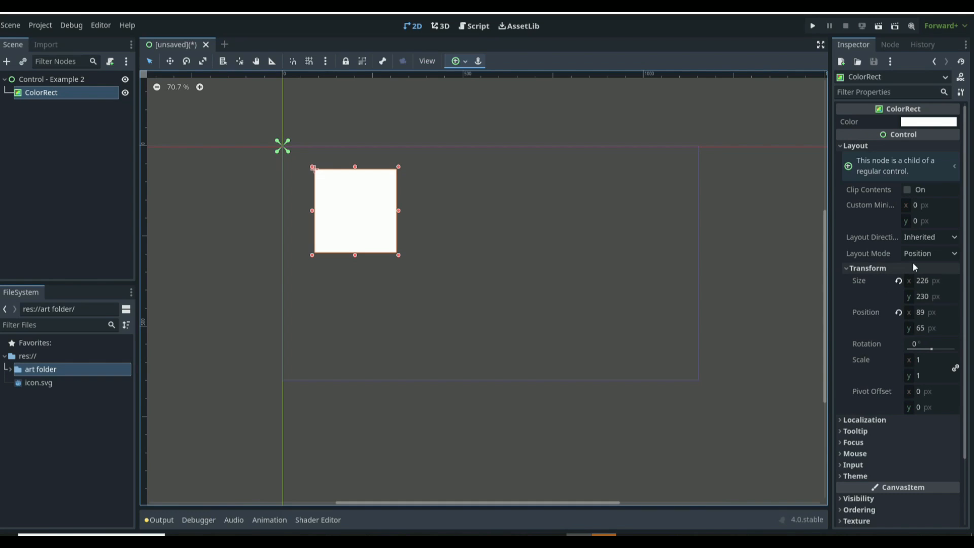
scroll(921, 281, "down", 2)
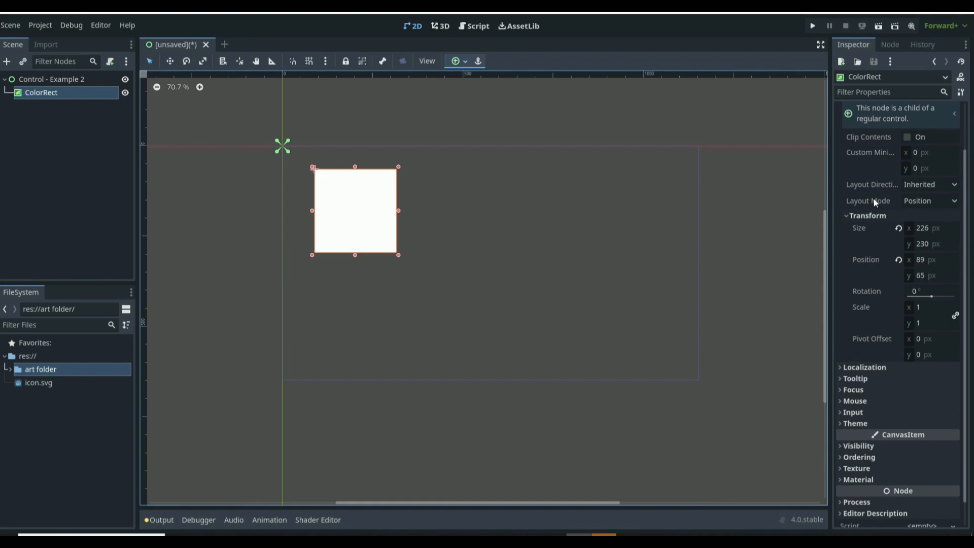
left_click(921, 200)
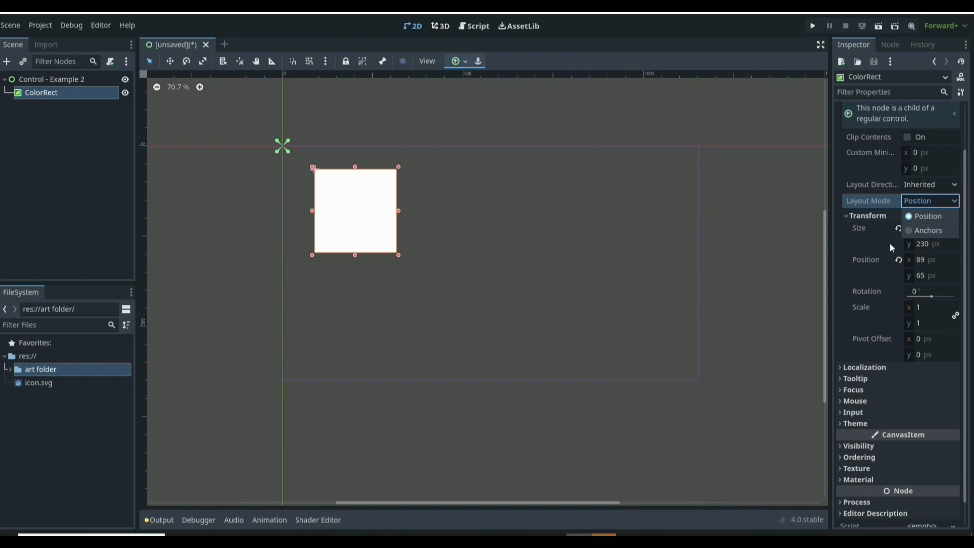
left_click(929, 231)
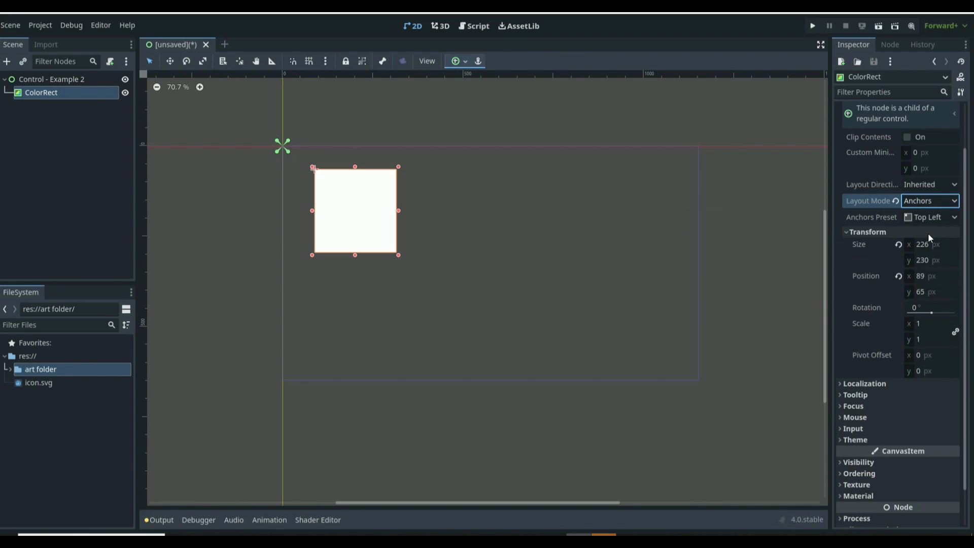
Step: Try the Top Right and then the Center anchors presets on the ColorRect
left_click(924, 218)
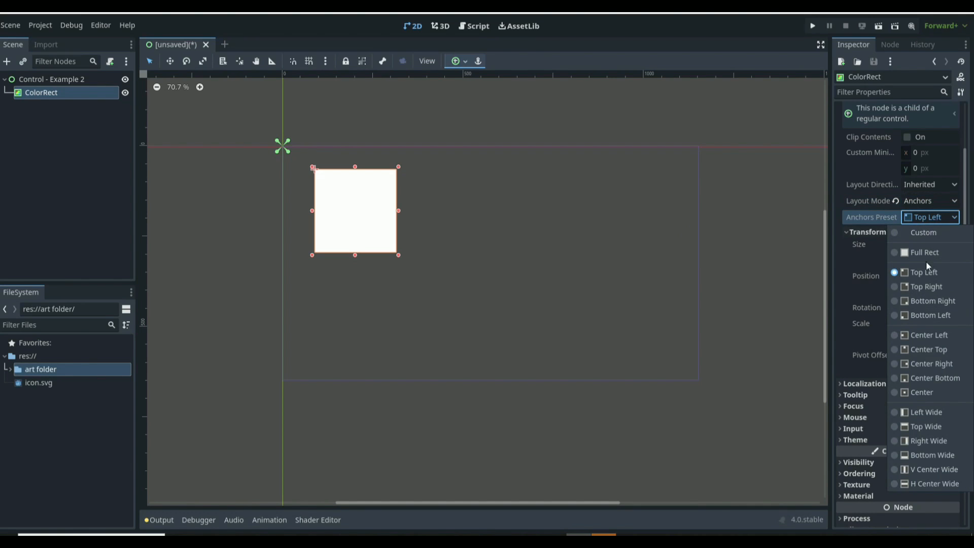
left_click(921, 287)
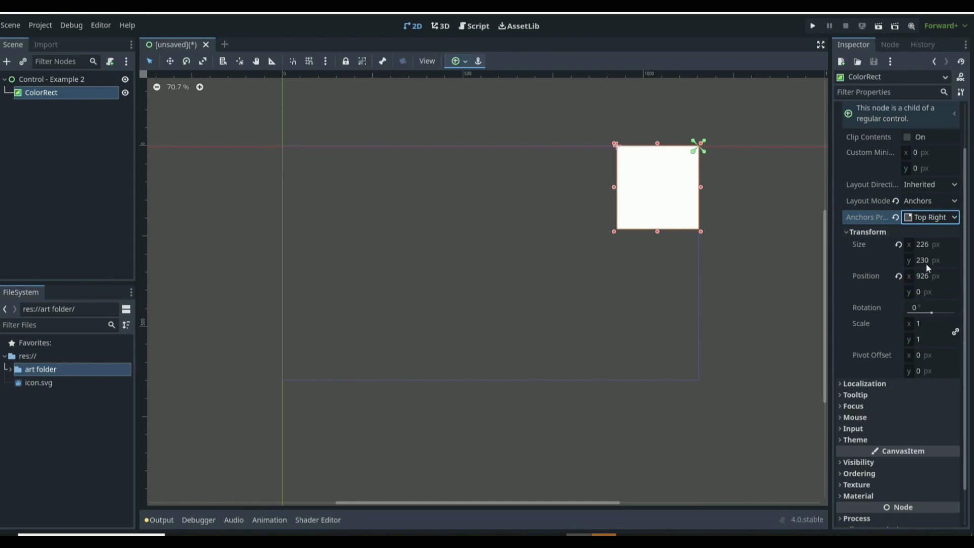
left_click(96, 80)
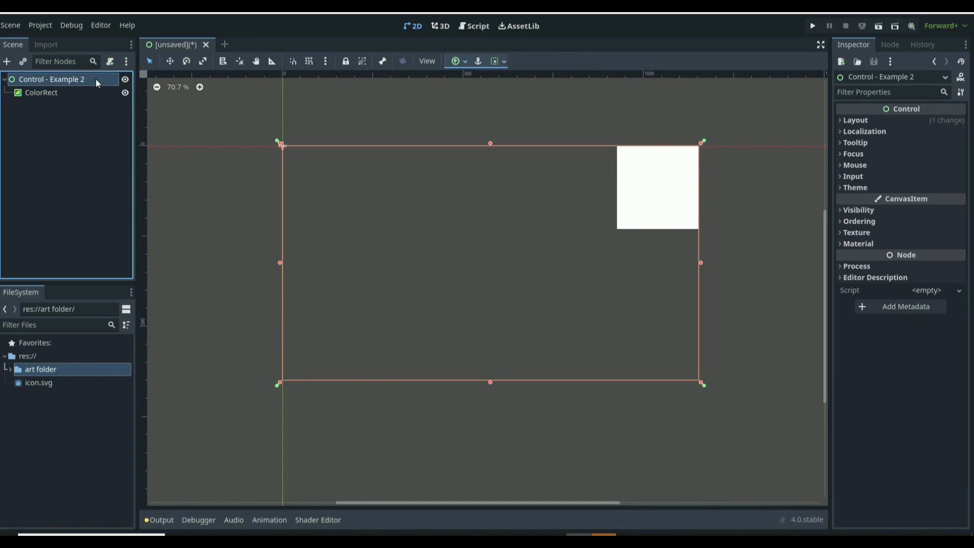
left_click(67, 95)
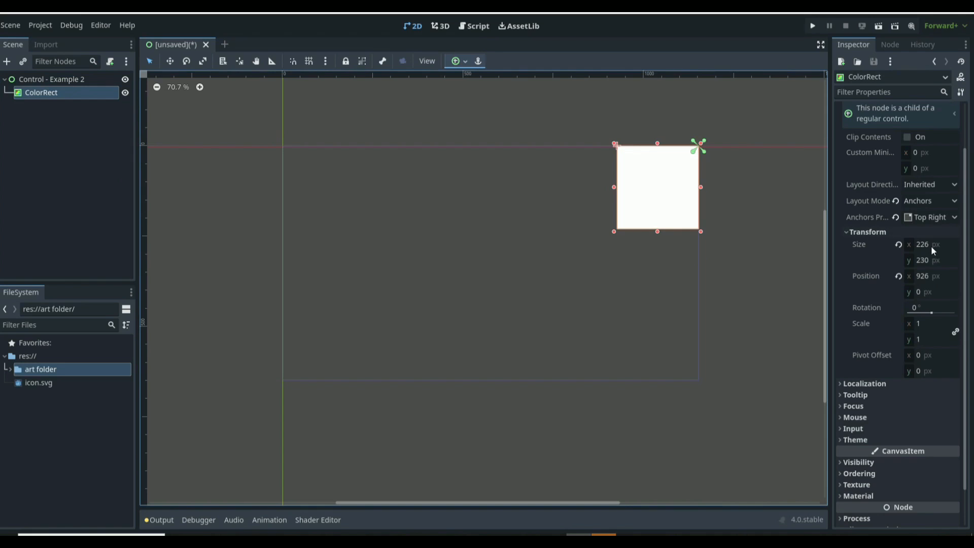
left_click(930, 217)
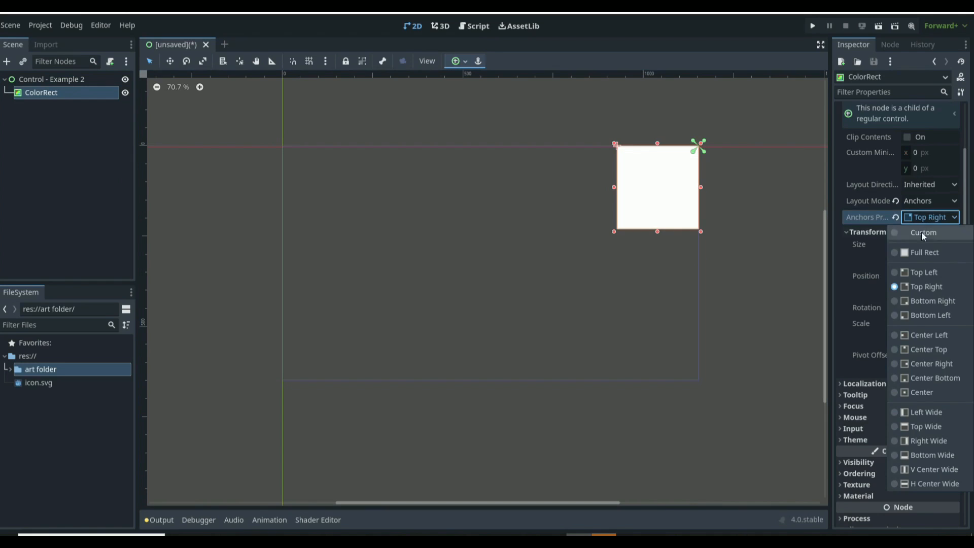
left_click(916, 390)
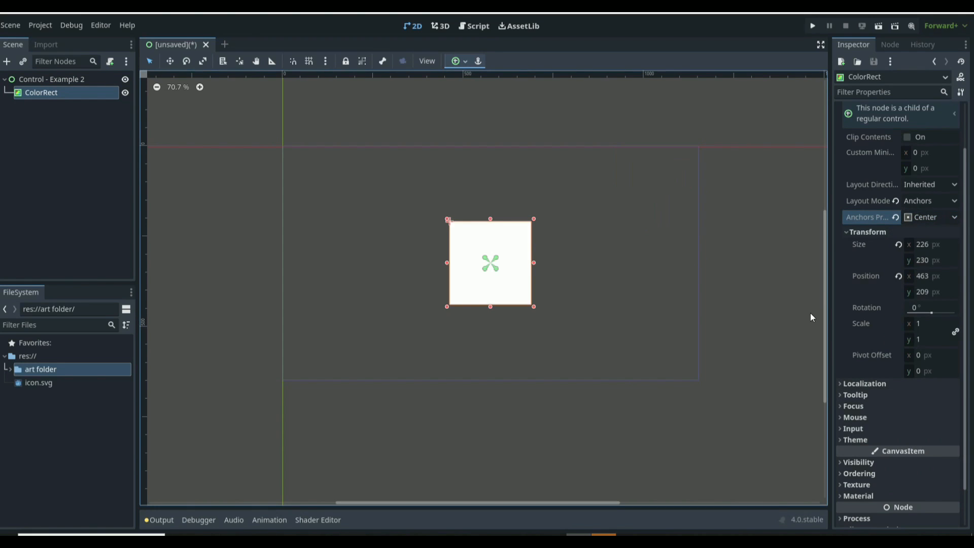
Step: Apply the Full Rect anchors preset so the ColorRect fills the viewport
left_click(919, 221)
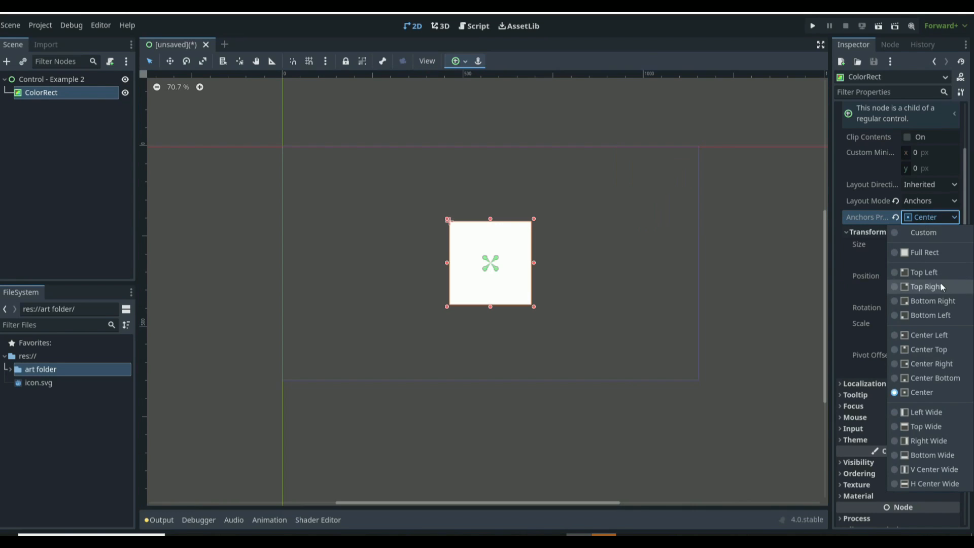
left_click(925, 254)
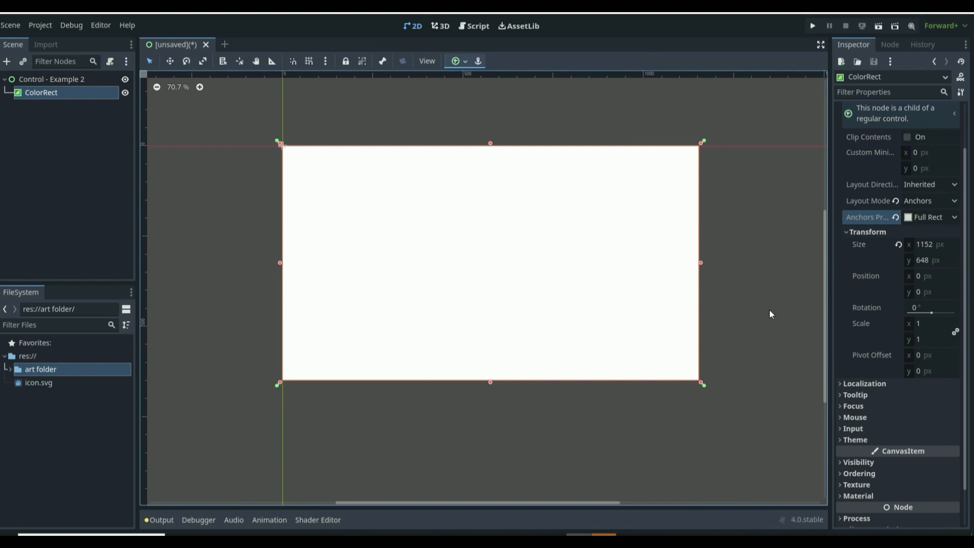
left_click(773, 327)
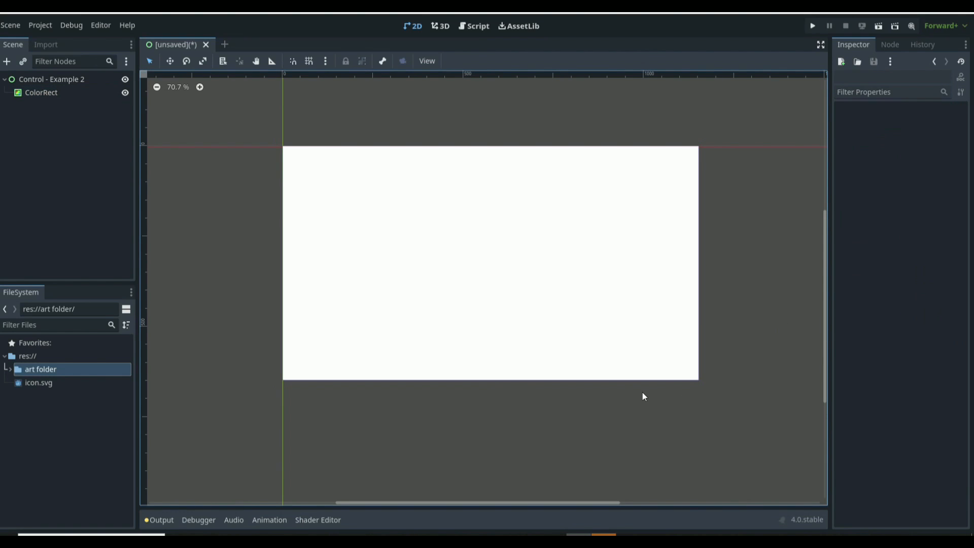
Step: Change the ColorRect's color to a dark grey
left_click(485, 212)
left_click(928, 122)
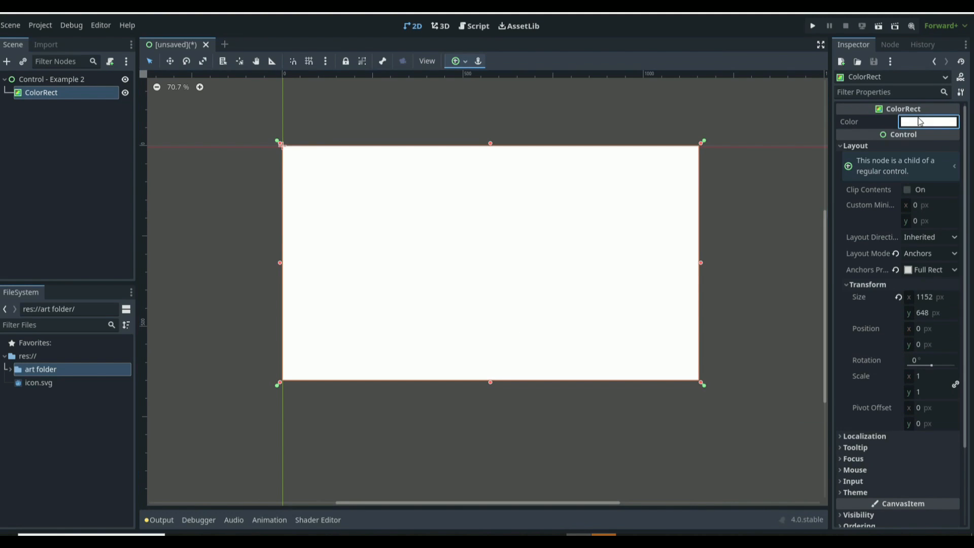
left_click_drag(946, 142, 948, 234)
left_click(714, 123)
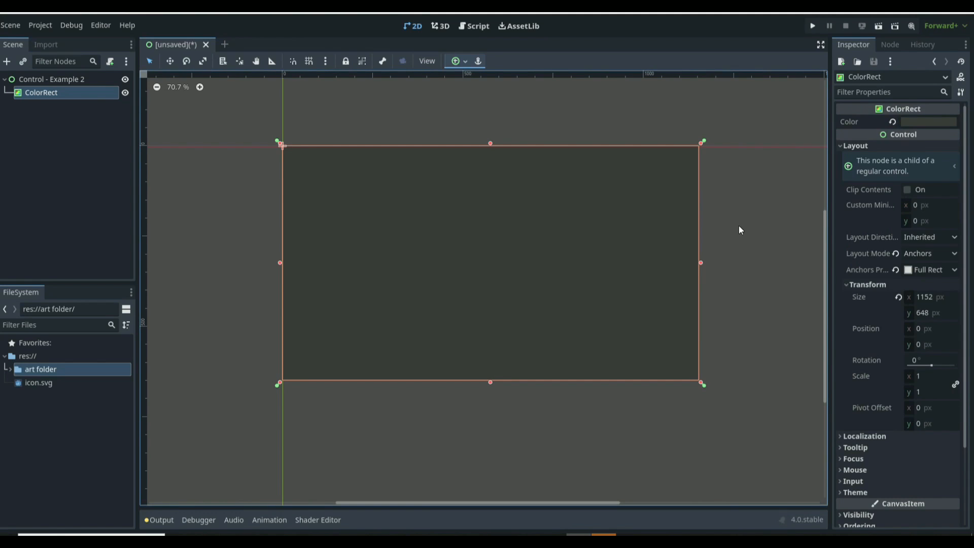
left_click(716, 234)
Step: Add a NinePatchRect child to the root Control by searching for nine
left_click(52, 84)
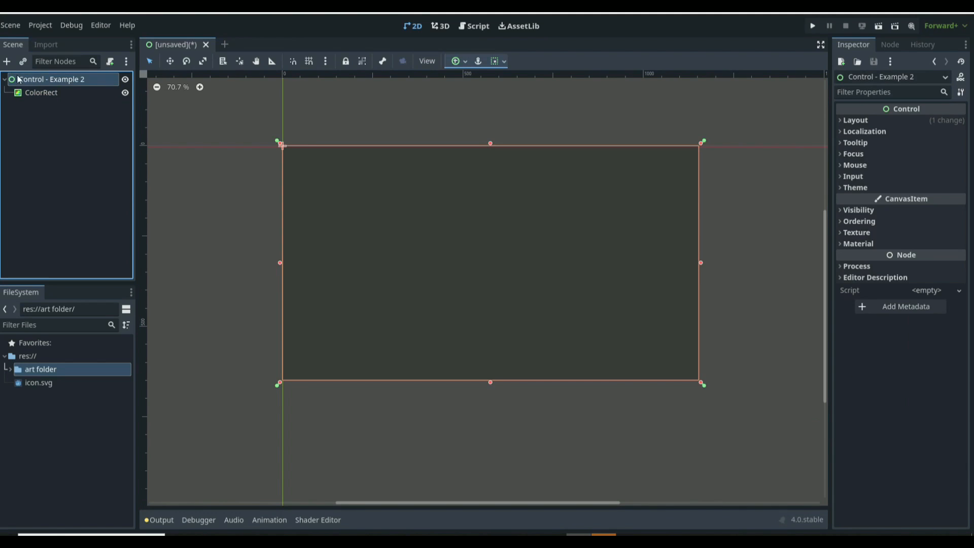
left_click(7, 62)
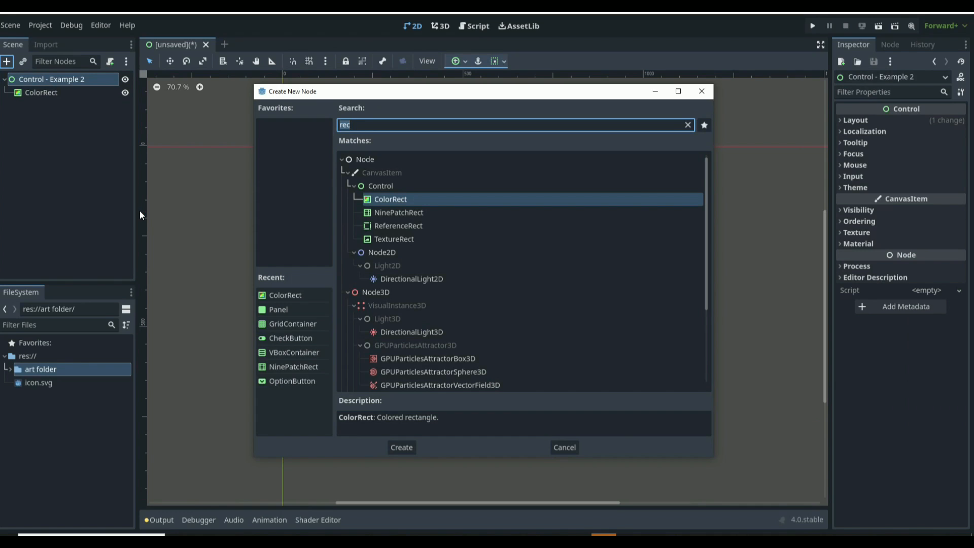
type("nine")
key("Return")
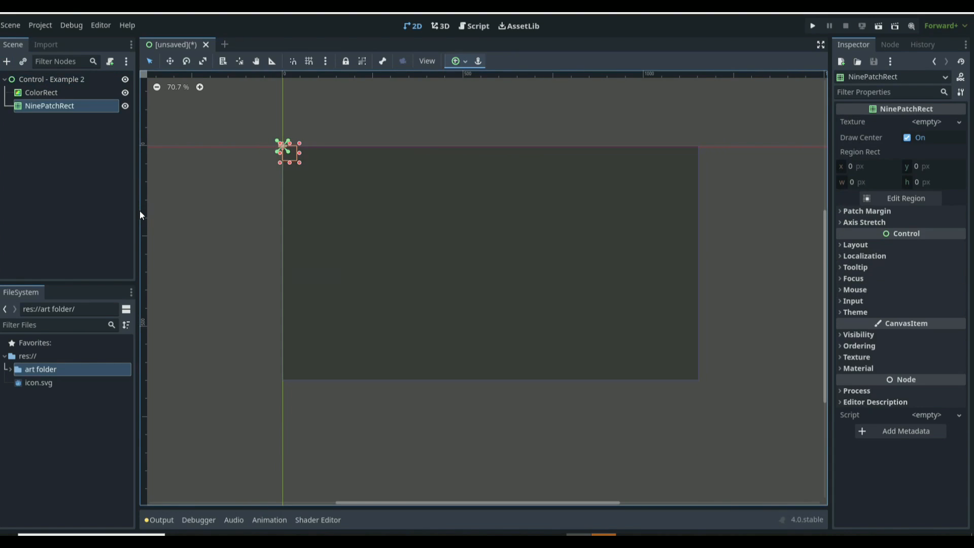
Step: Rename the NinePatchRect node to ColorMenu
double_click(81, 104)
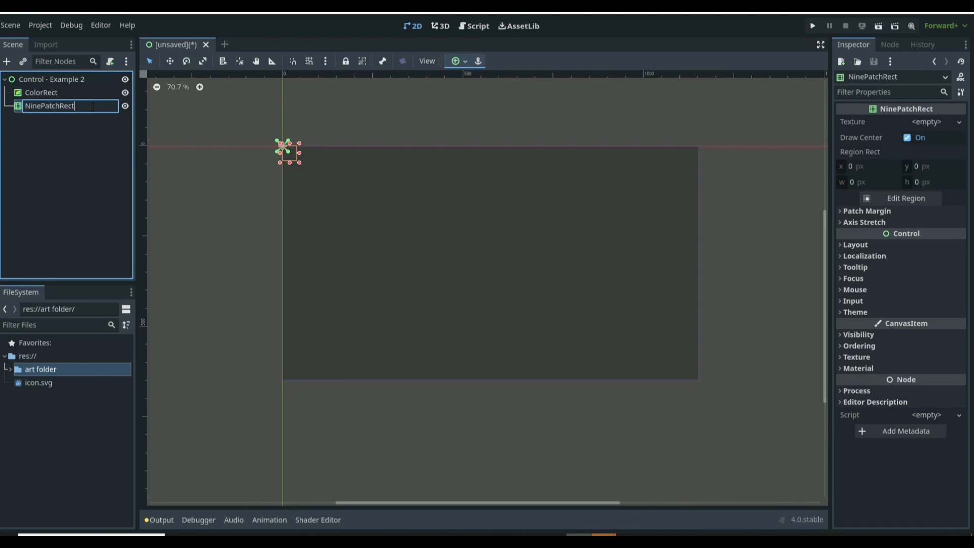
key("BackSpace")
key("BackSpace")
key("BackSpace")
key("BackSpace")
key("BackSpace")
key("BackSpace")
key("BackSpace")
key("BackSpace")
key("BackSpace")
key("BackSpace")
key("BackSpace")
key("BackSpace")
key("BackSpace")
type("ColorMenu")
key("Return")
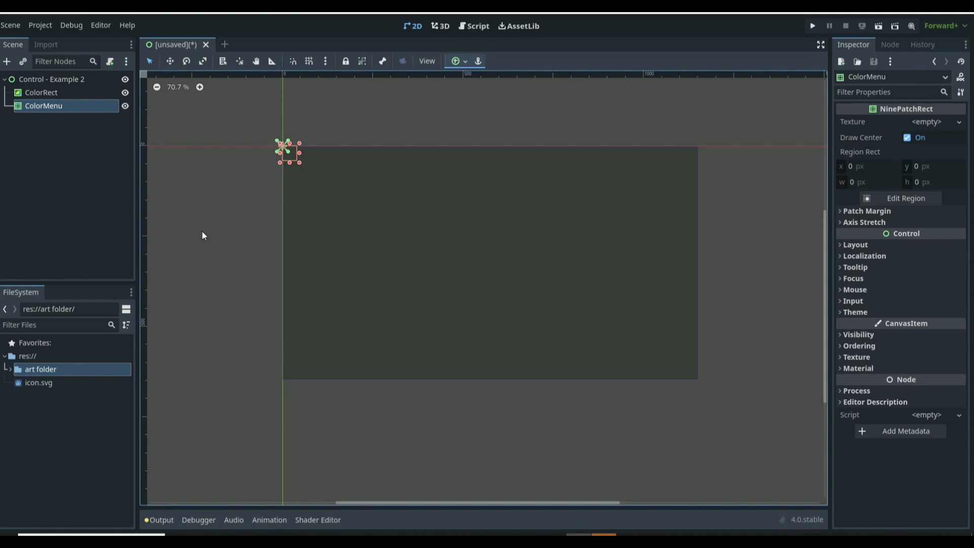
Step: Assign MenuBackground.png from the art folder as ColorMenu's texture and stretch it into a wider rectangle
left_click(11, 369)
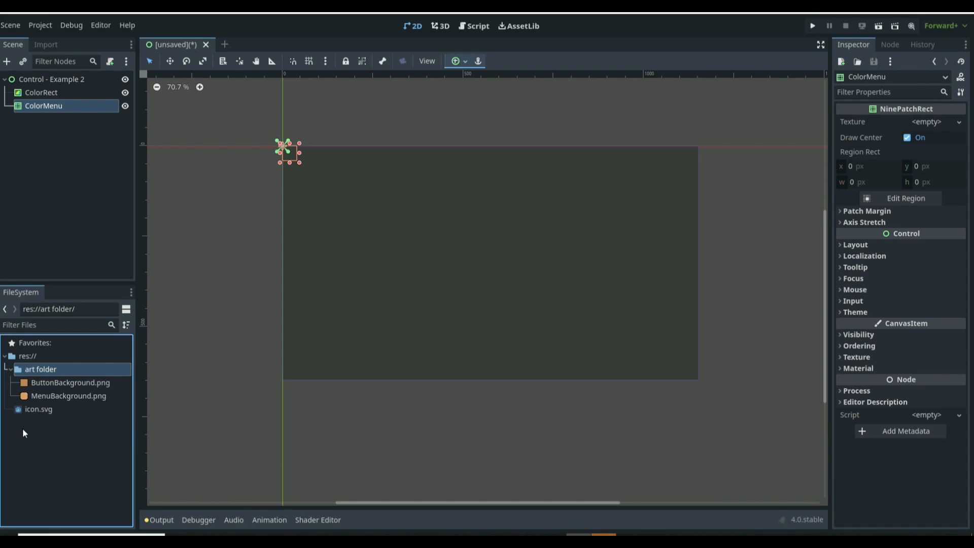
left_click_drag(73, 398, 913, 129)
scroll(320, 144, "up", 5)
scroll(279, 130, "up", 19)
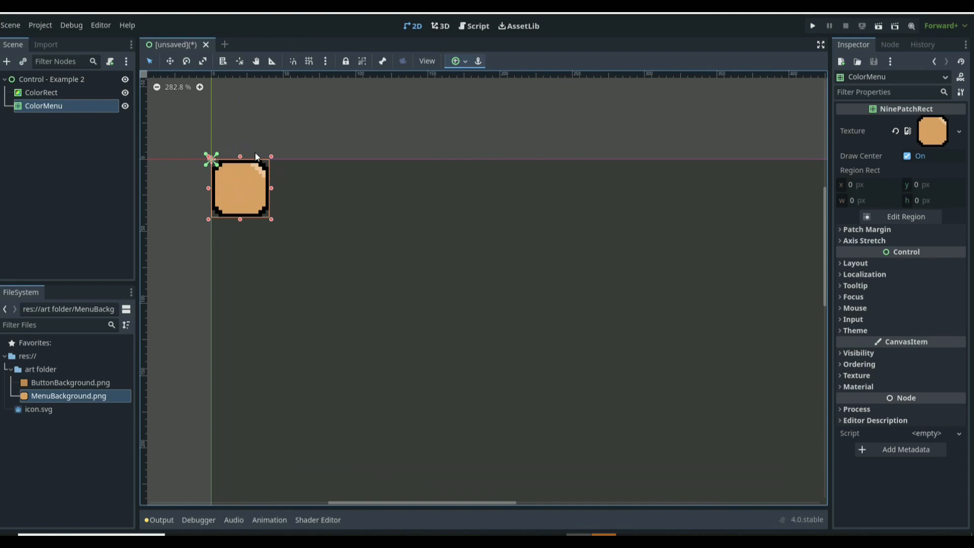
left_click_drag(272, 219, 378, 261)
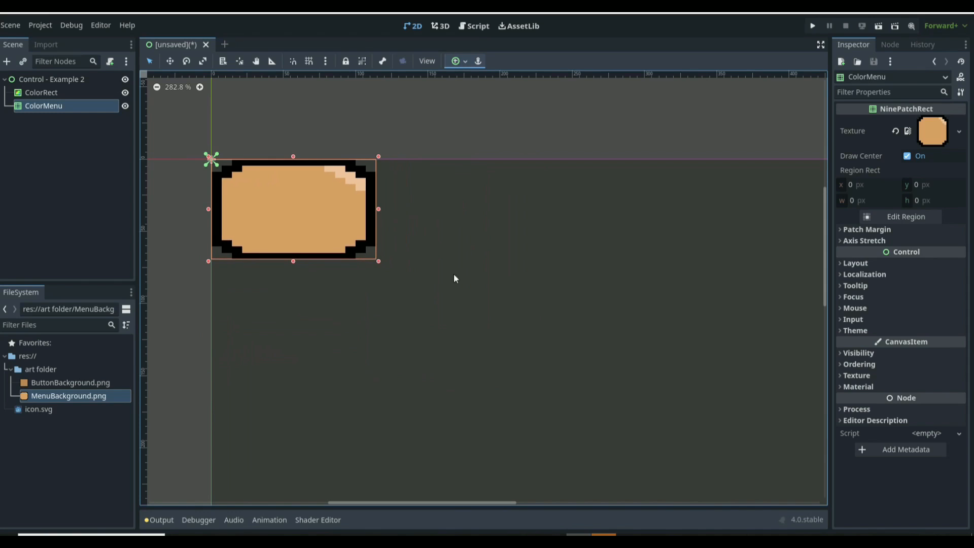
Step: Set ColorMenu's patch margins to left 3, top 3, right 3 and bottom 1 px
left_click(868, 229)
left_click(914, 242)
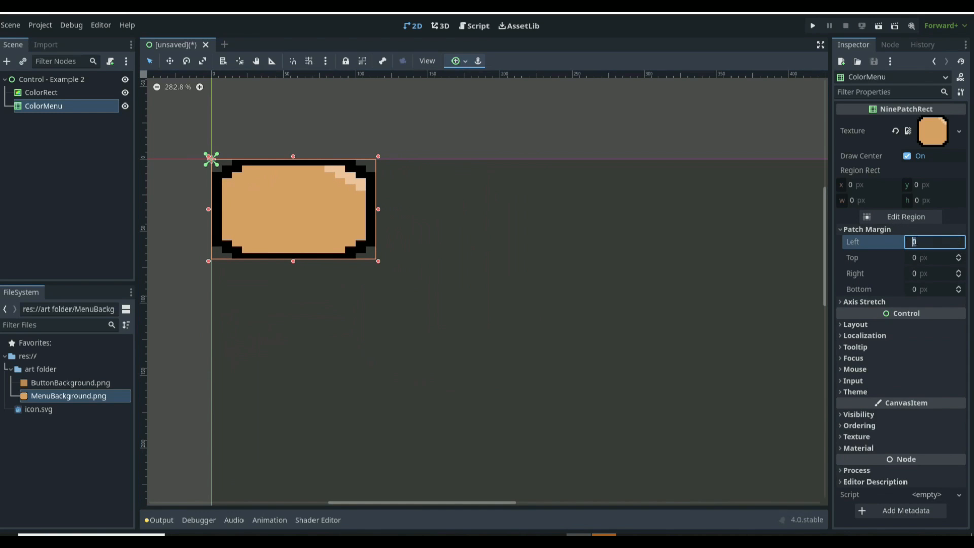
type("3")
left_click(935, 261)
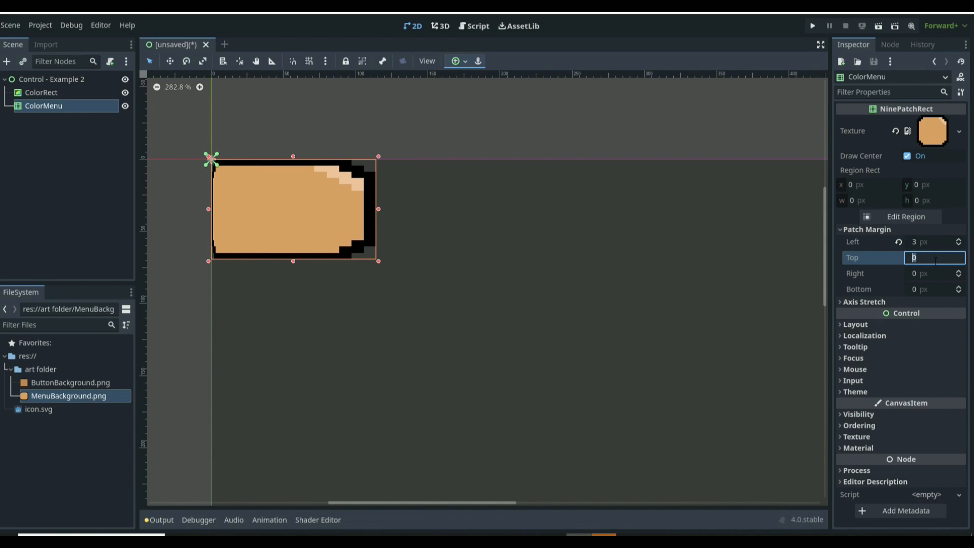
type("3")
left_click(934, 274)
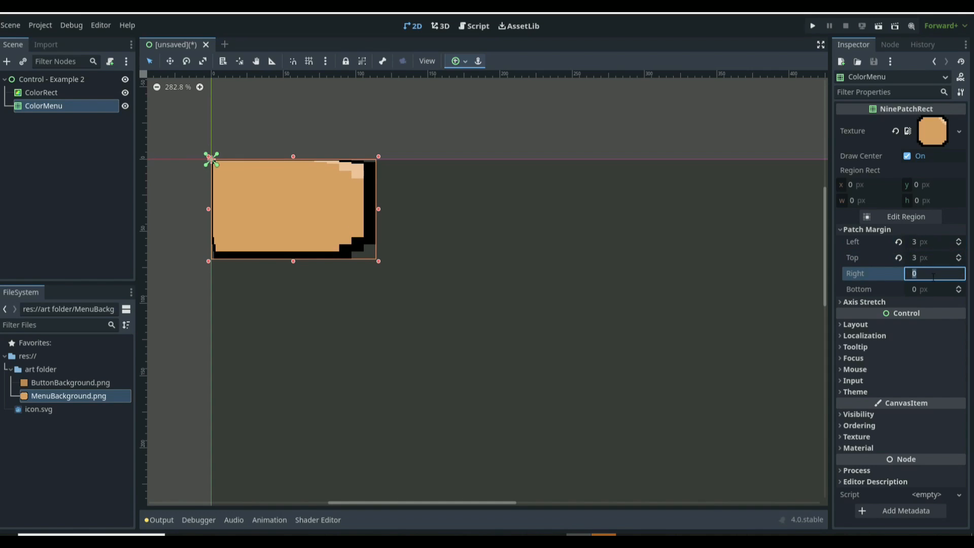
type("3")
left_click(934, 290)
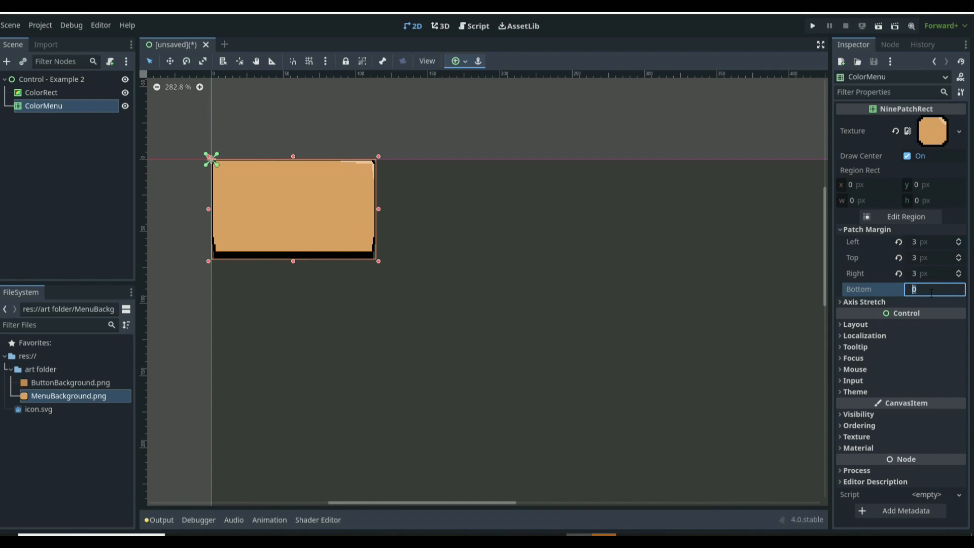
type("1")
key("Return")
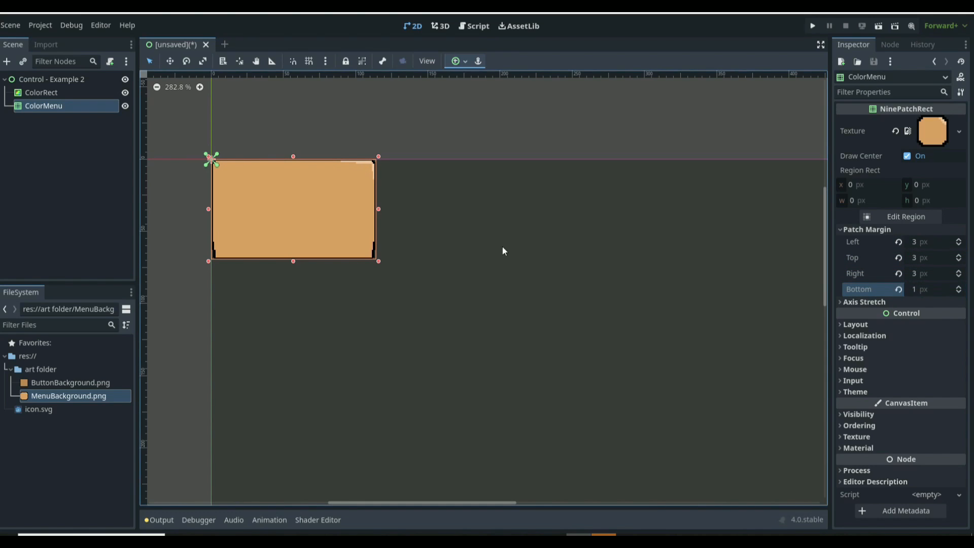
Step: Enlarge ColorMenu by its corner and zoom in to examine its bottom-right edge
scroll(416, 253, "up", 3)
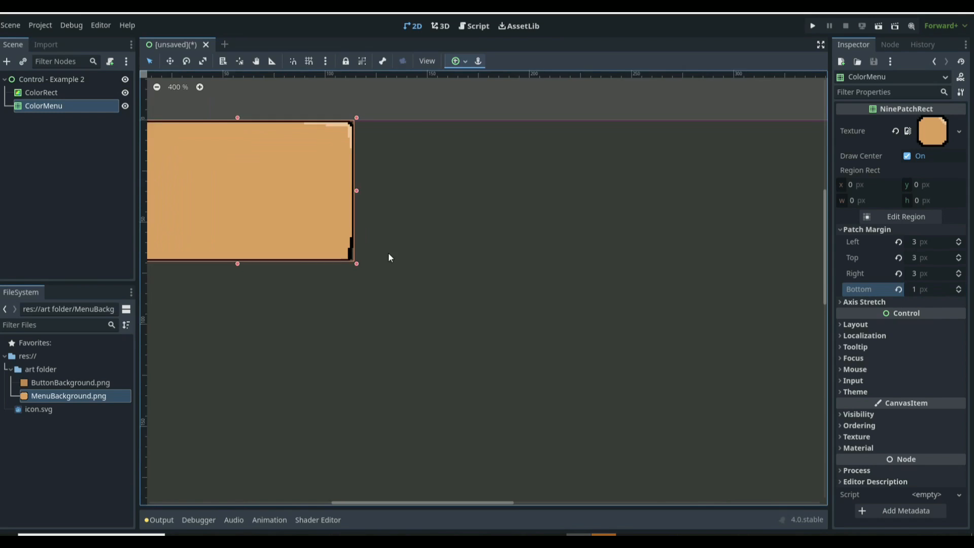
left_click(913, 289)
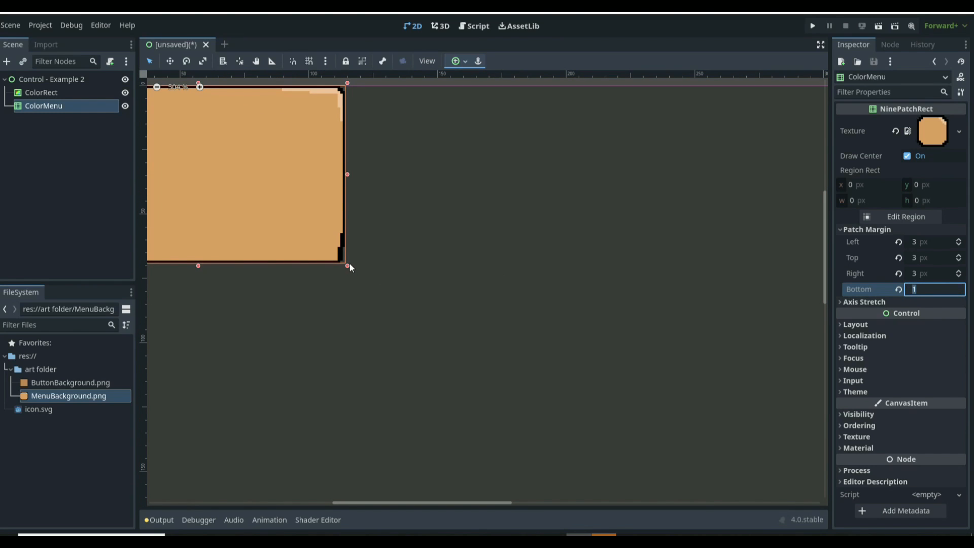
left_click_drag(349, 265, 511, 306)
scroll(511, 306, "down", 6)
scroll(511, 306, "up", 4)
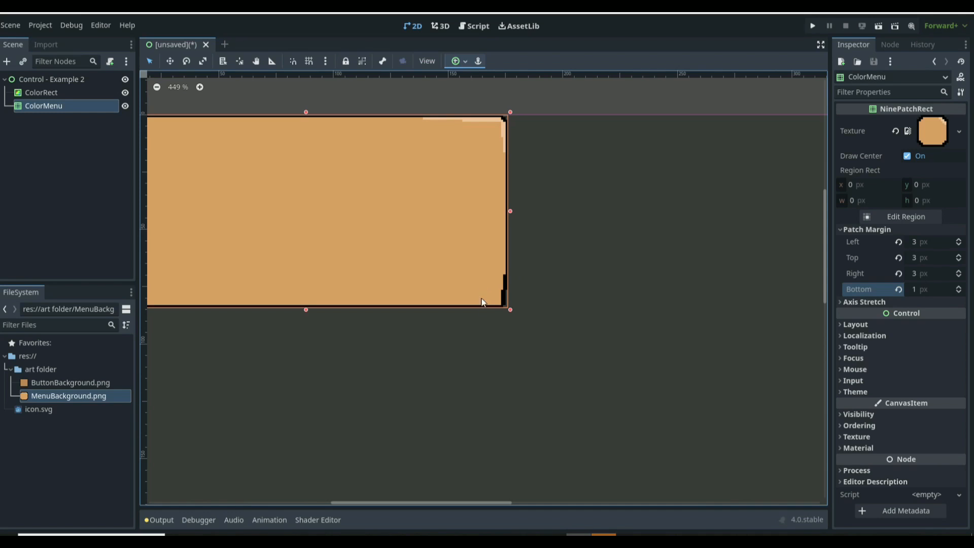
scroll(494, 307, "up", 4)
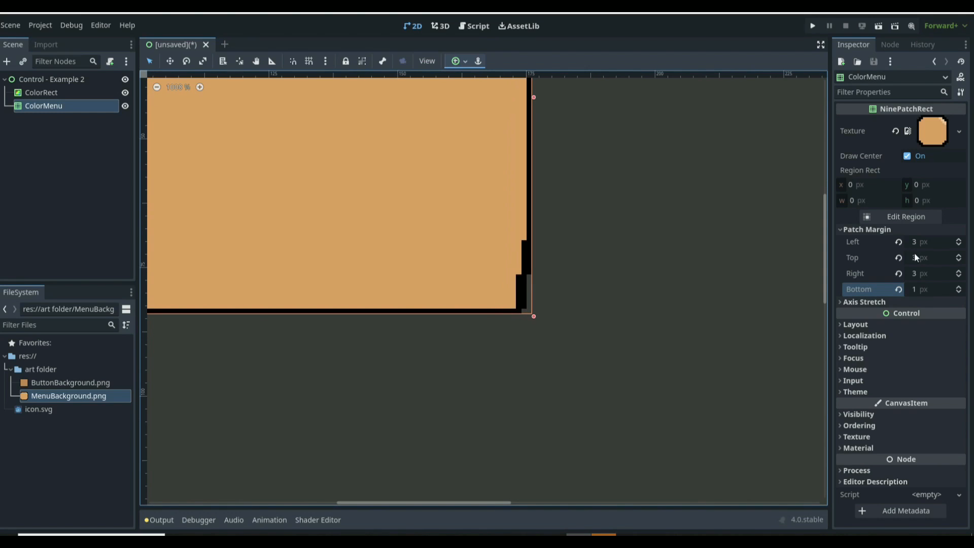
Step: Set ColorMenu's right patch margin to 1 px and stretch the node wider by its corner
left_click(913, 274)
type("1")
key("Return")
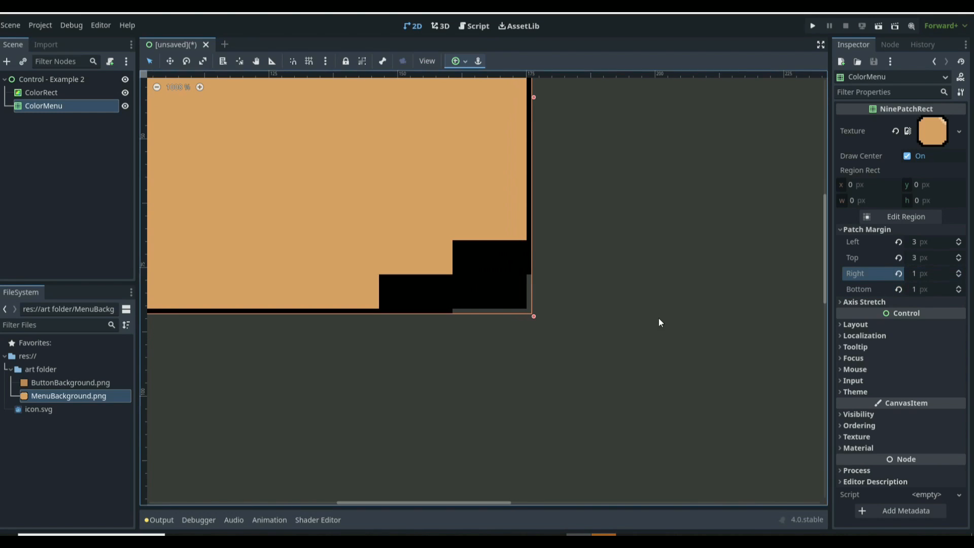
left_click_drag(528, 316, 591, 327)
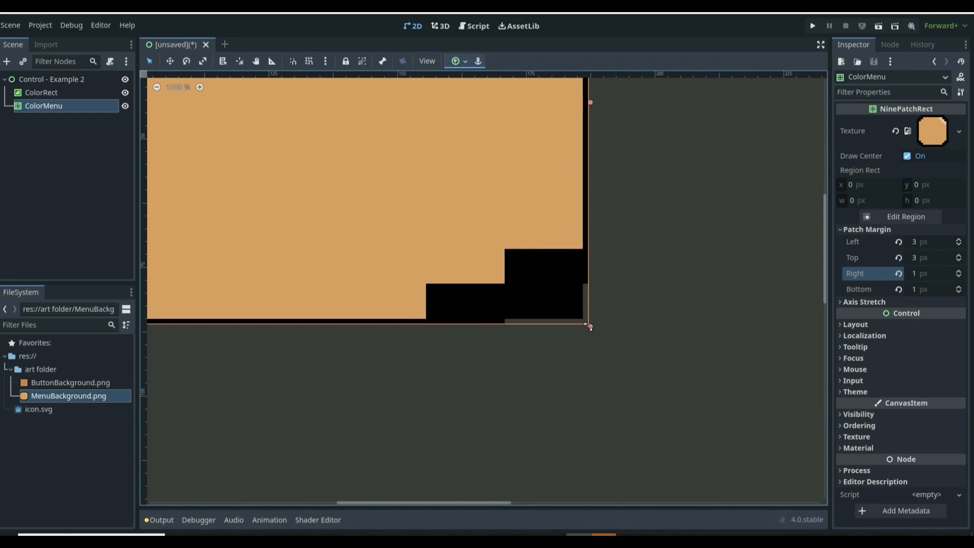
Step: Set ColorMenu's right and bottom patch margins to 3 px, stretching the node by its corner to compare
left_click(926, 273)
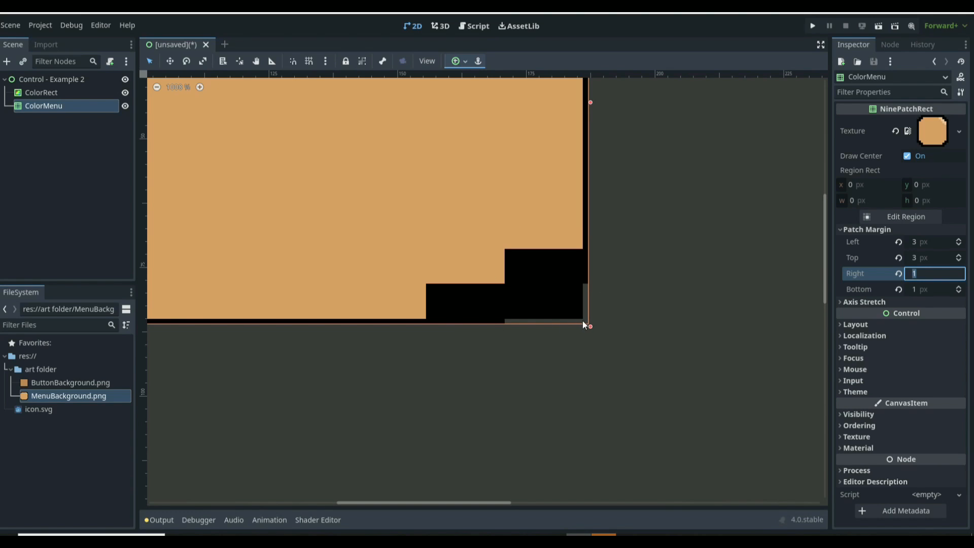
left_click_drag(588, 326, 651, 248)
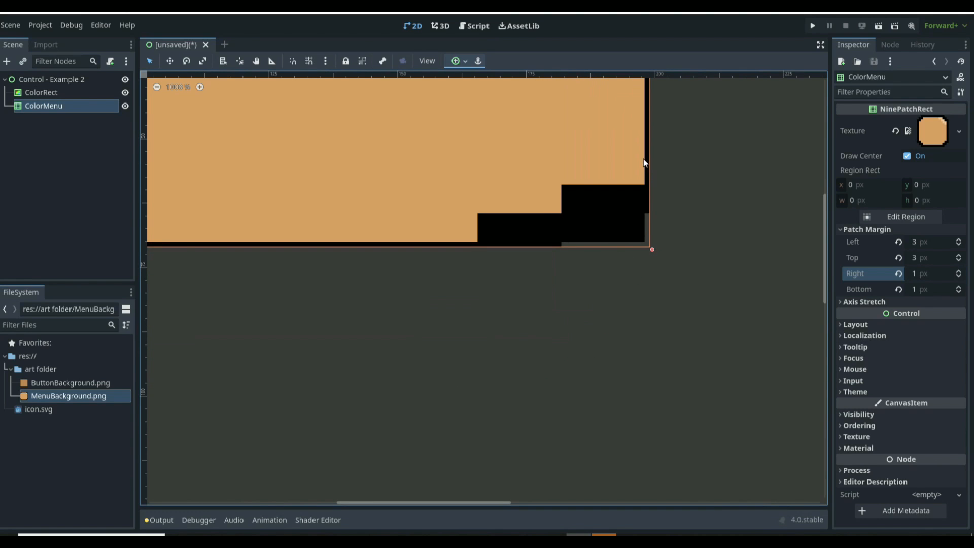
left_click(924, 275)
type("3")
left_click(919, 290)
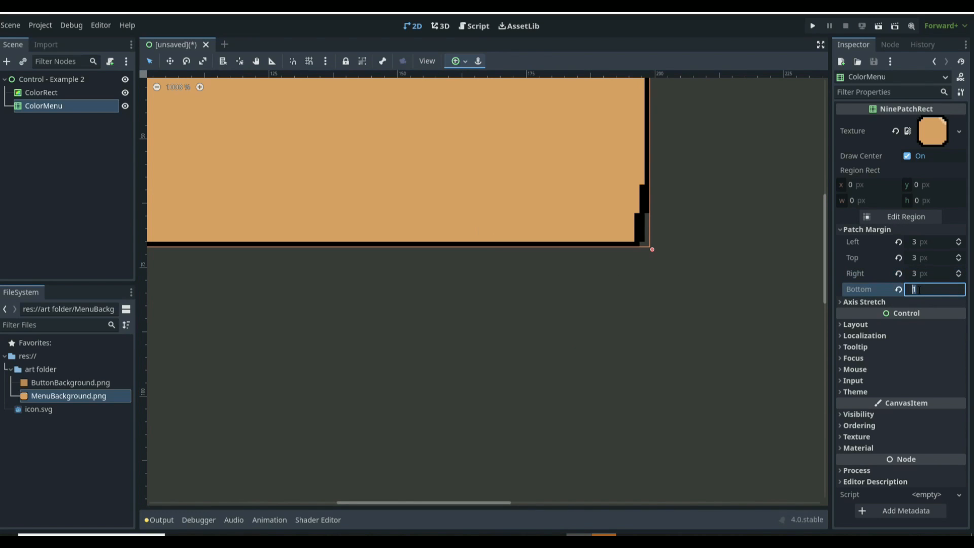
type("3")
key("Return")
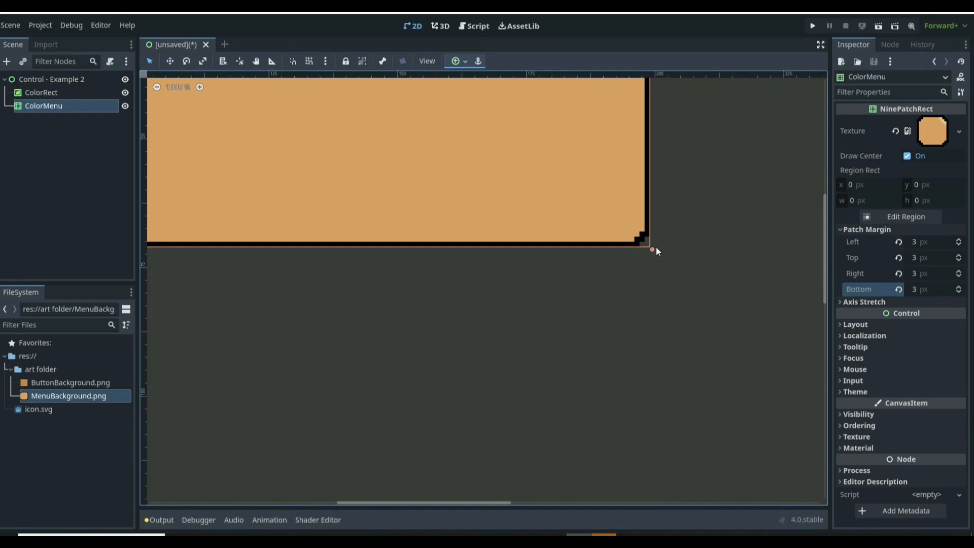
left_click_drag(651, 249, 671, 318)
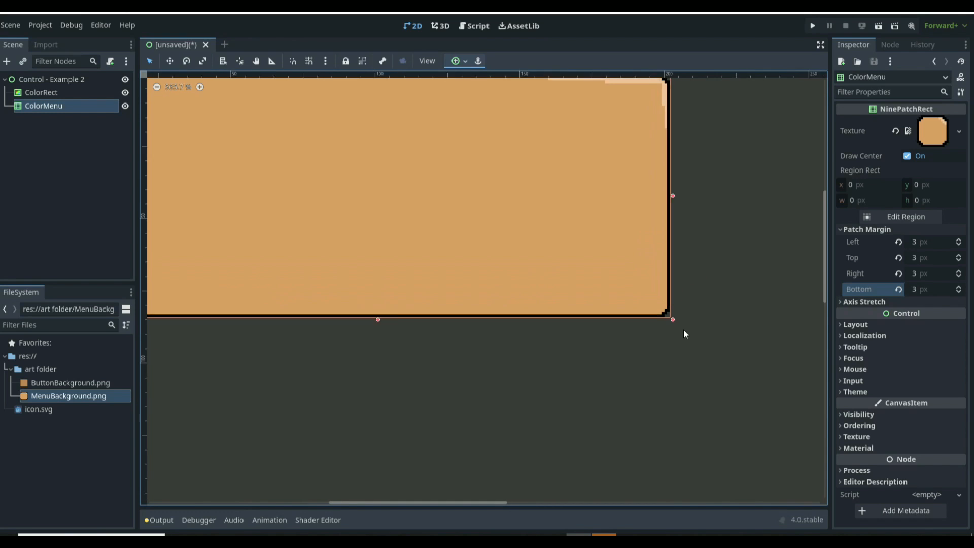
Step: Resize ColorMenu by its corner into a tall panel about 181 × 260 px
scroll(686, 335, "down", 20)
scroll(699, 342, "down", 12)
scroll(708, 363, "up", 8)
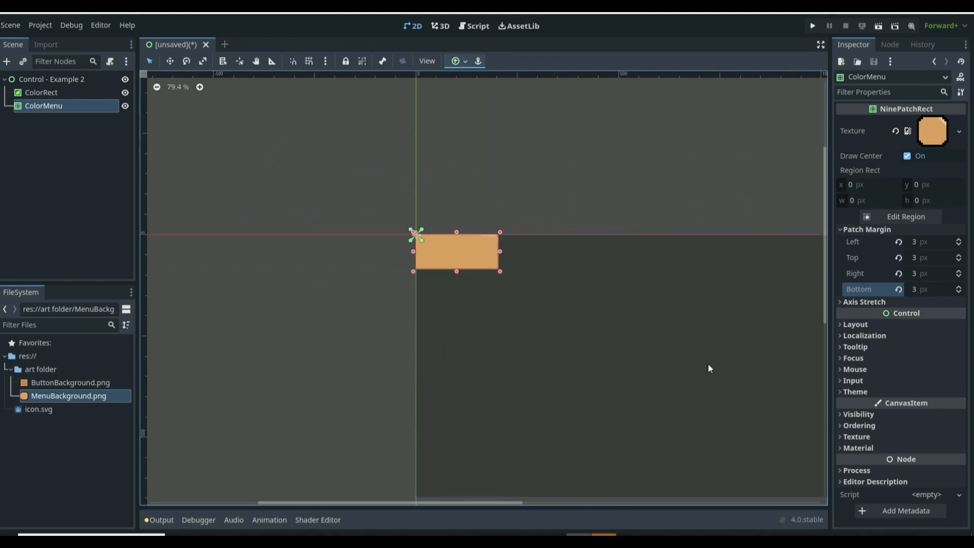
scroll(728, 370, "down", 7)
scroll(651, 325, "up", 5)
scroll(591, 301, "up", 2)
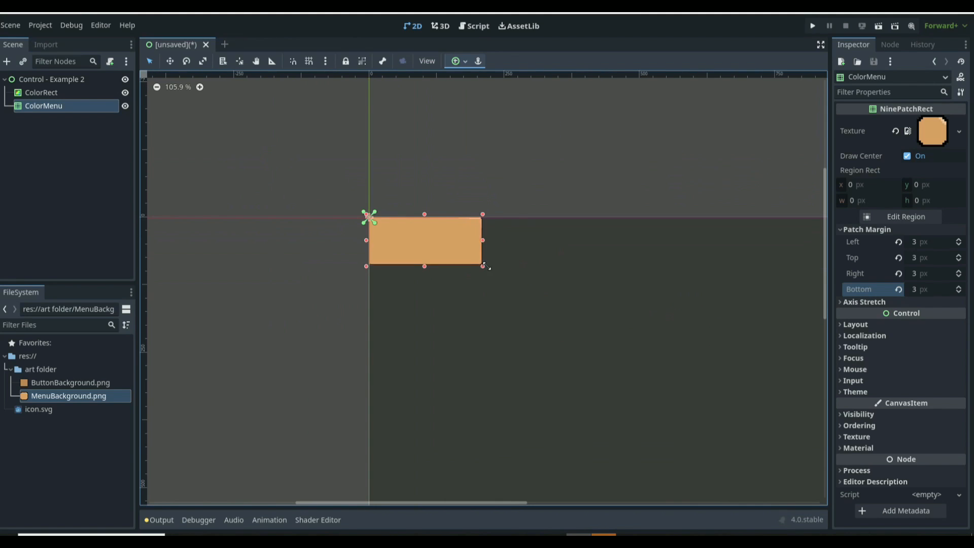
left_click_drag(481, 266, 501, 368)
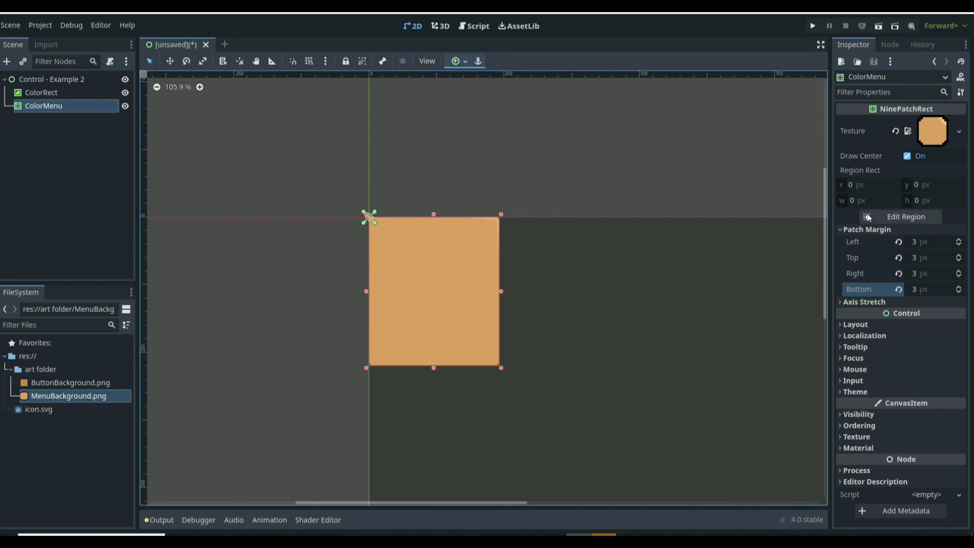
left_click(867, 326)
scroll(888, 333, "down", 3)
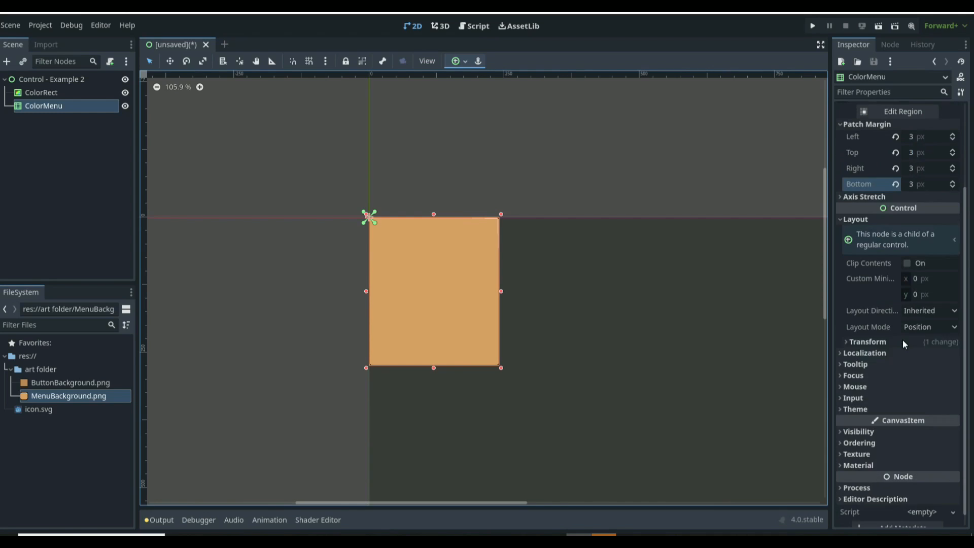
left_click(878, 350)
scroll(884, 341, "down", 4)
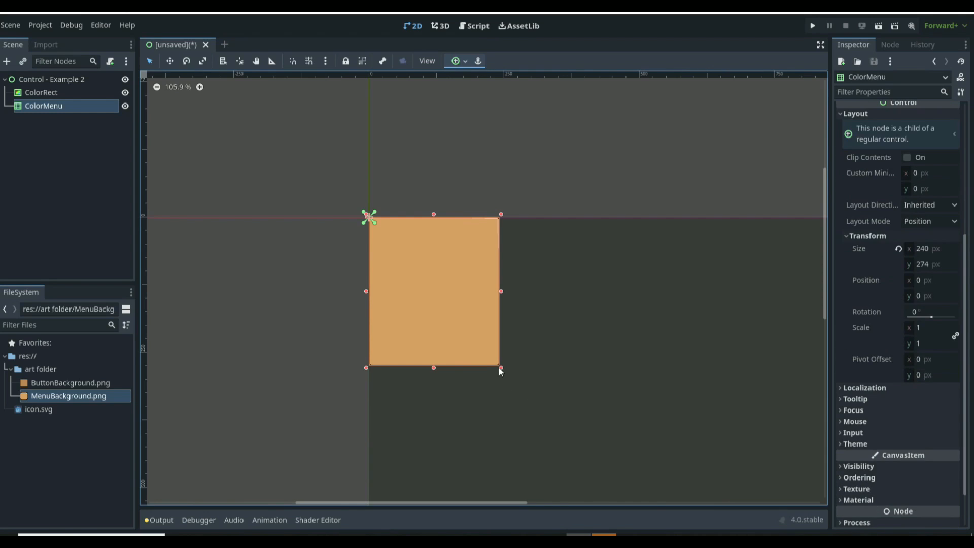
left_click_drag(500, 368, 467, 358)
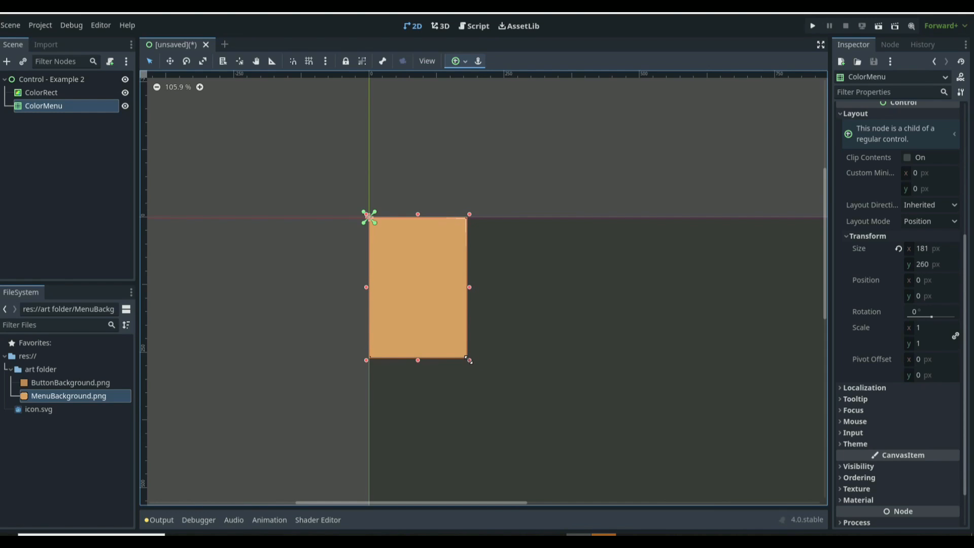
Step: Switch ColorMenu's layout mode to Anchors and apply the Center anchors preset
scroll(607, 283, "down", 8)
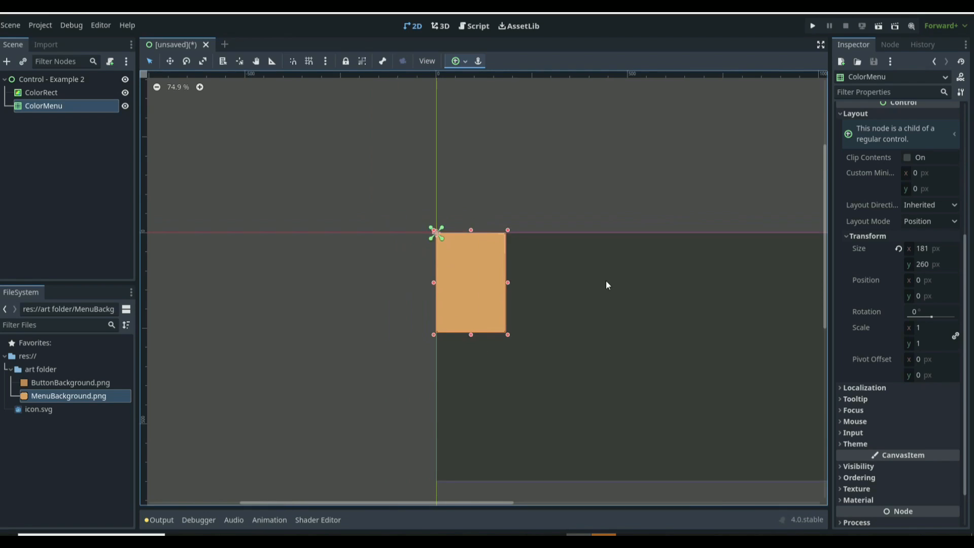
scroll(609, 306, "up", 3)
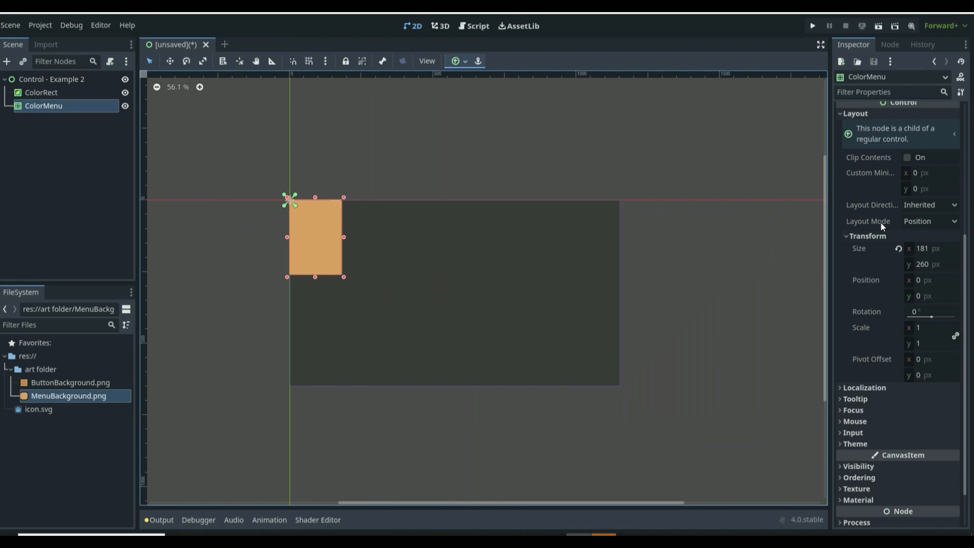
left_click(917, 225)
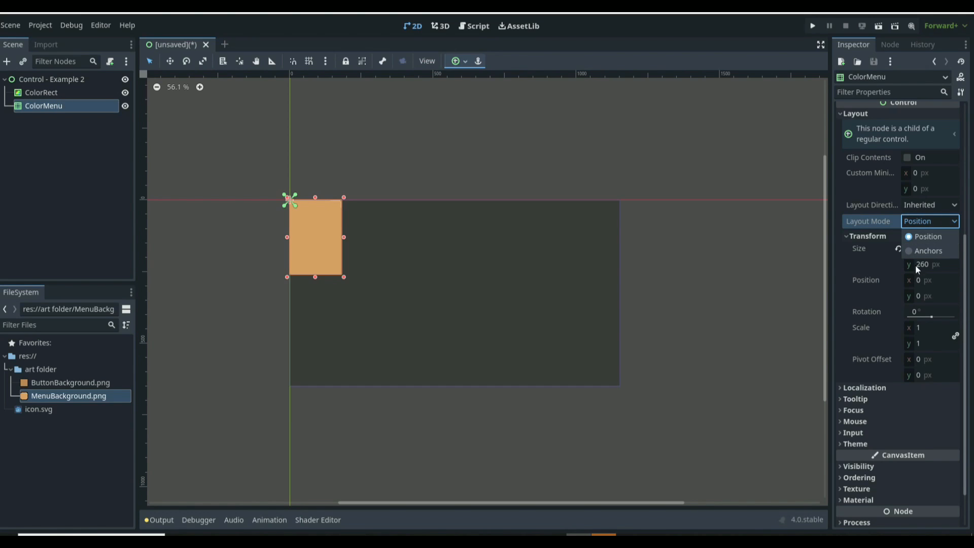
left_click(923, 251)
left_click(930, 239)
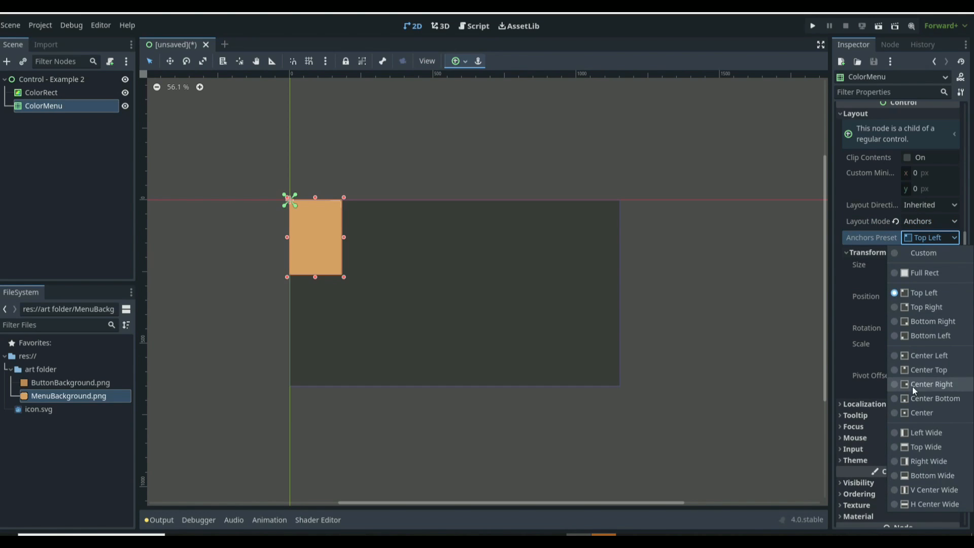
left_click(909, 416)
mouse_move(865, 387)
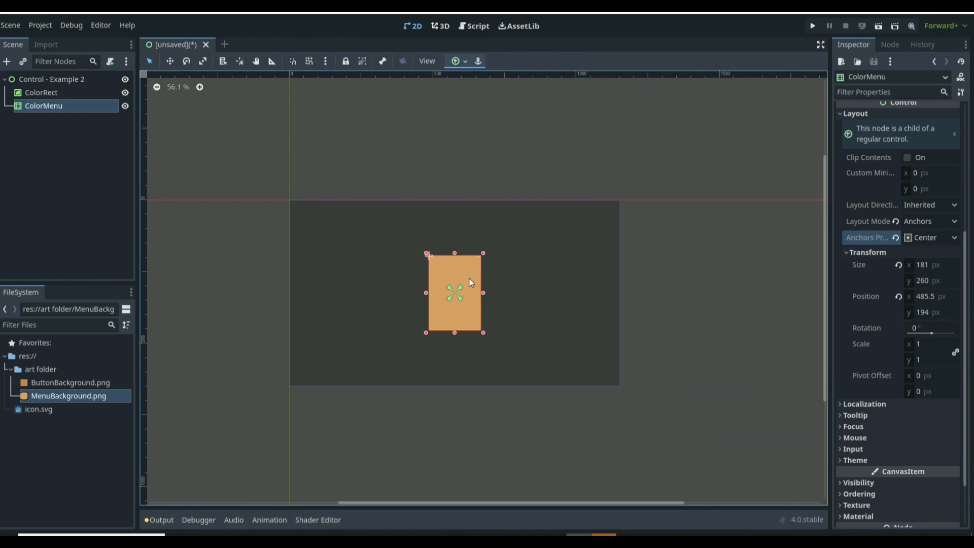
Step: Add a VBoxContainer node as a child of ColorMenu
scroll(476, 330, "up", 3)
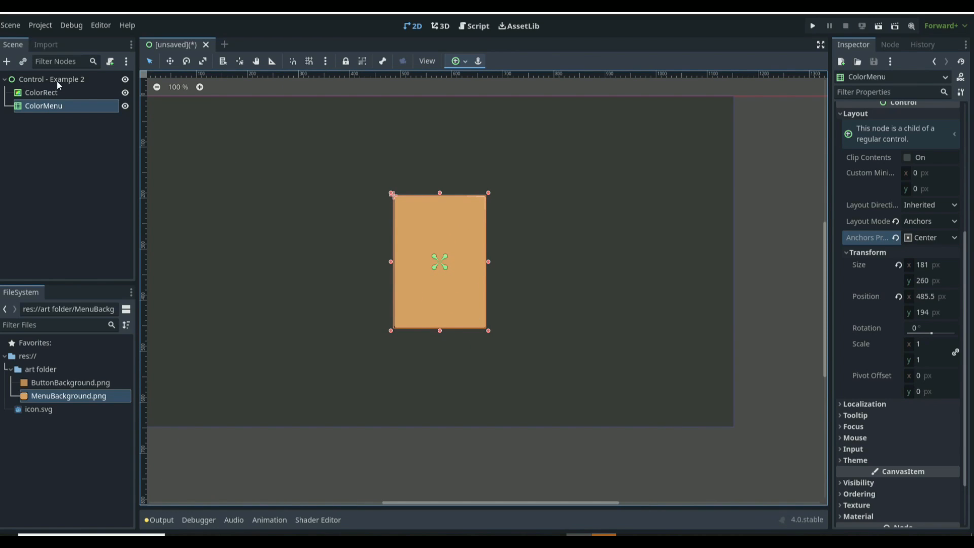
left_click(56, 81)
left_click(59, 105)
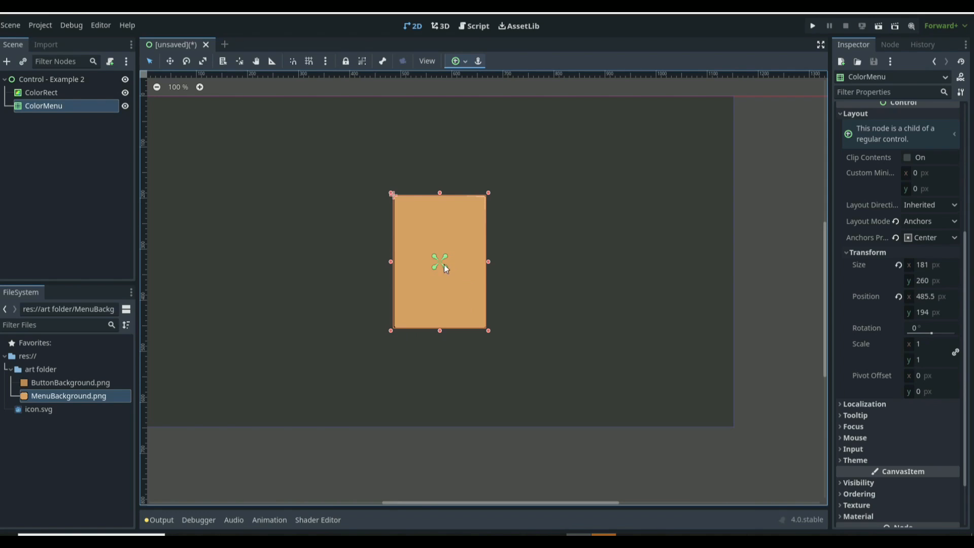
scroll(436, 277, "down", 2)
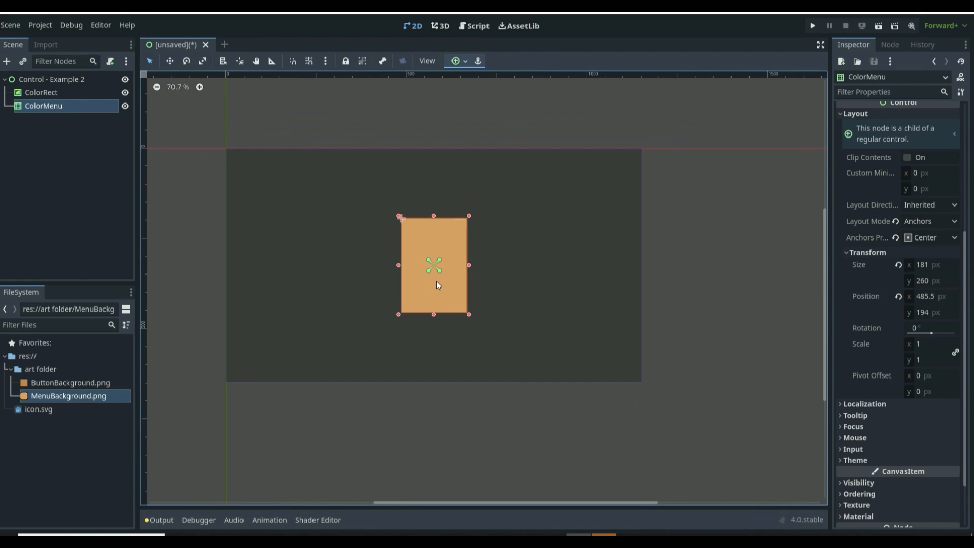
scroll(422, 239, "up", 3)
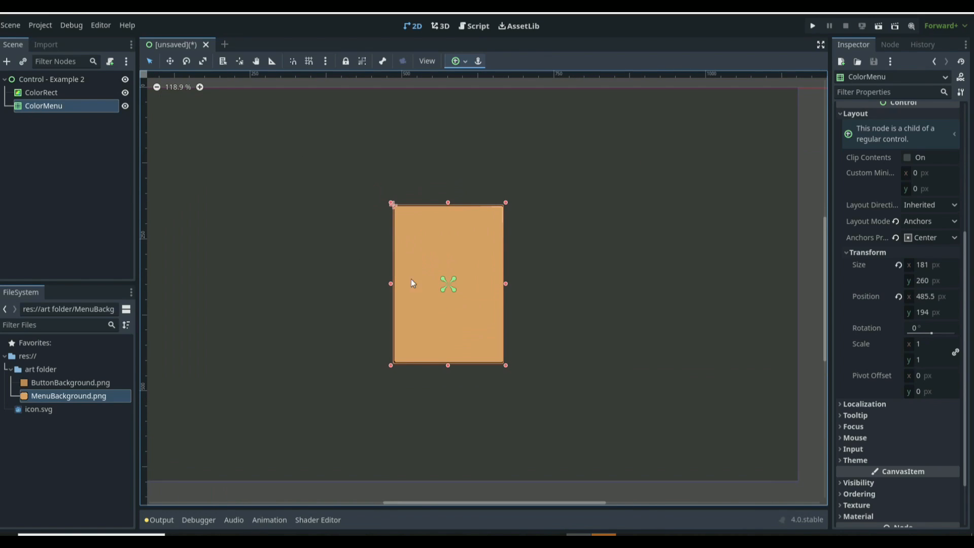
left_click(6, 61)
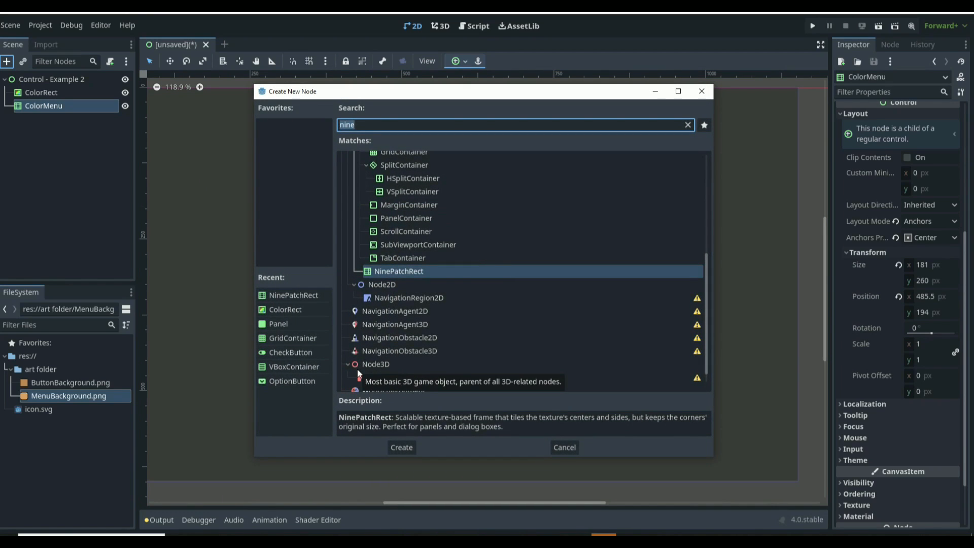
type("vbox")
key("Return")
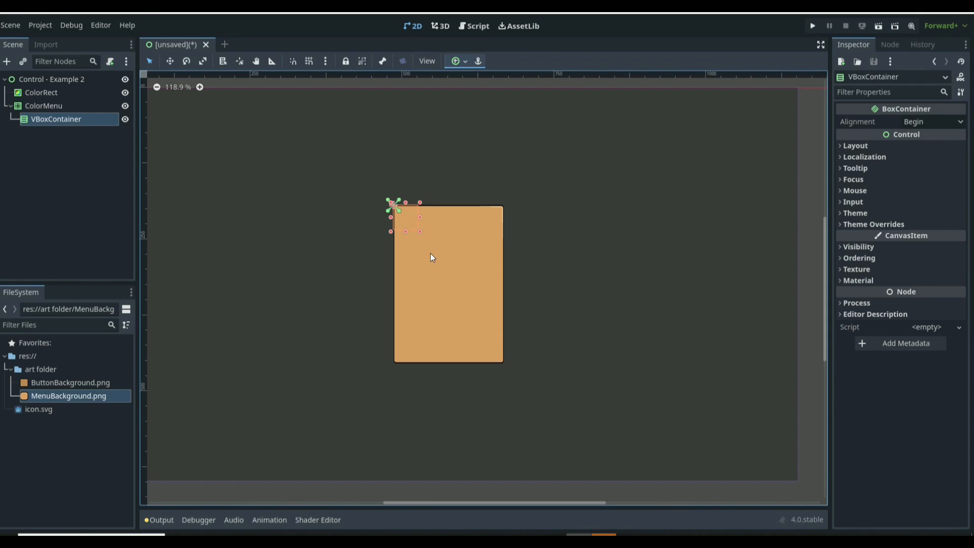
Step: Try the VBoxContainer's Anchors layout mode with several presets, then reset its layout mode to Position
left_click(879, 147)
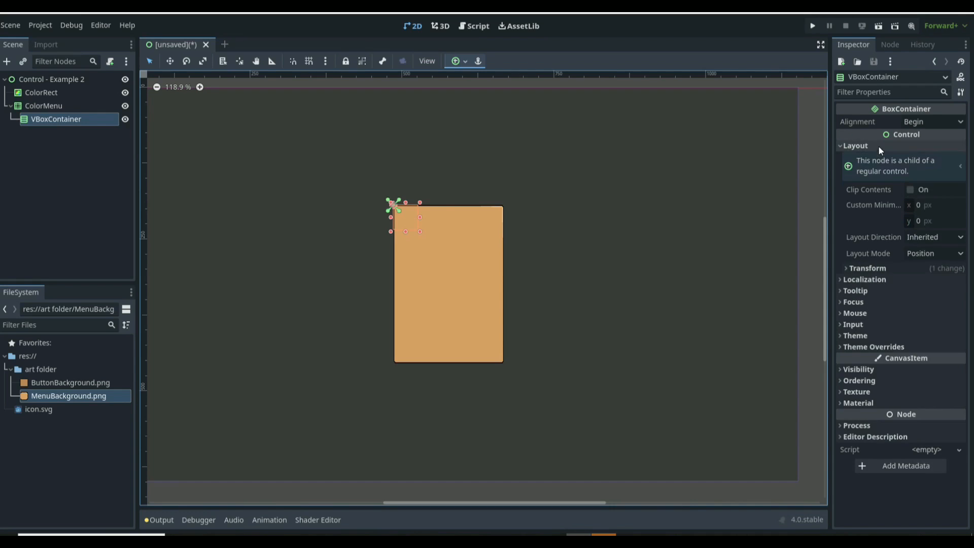
left_click(935, 256)
left_click(934, 283)
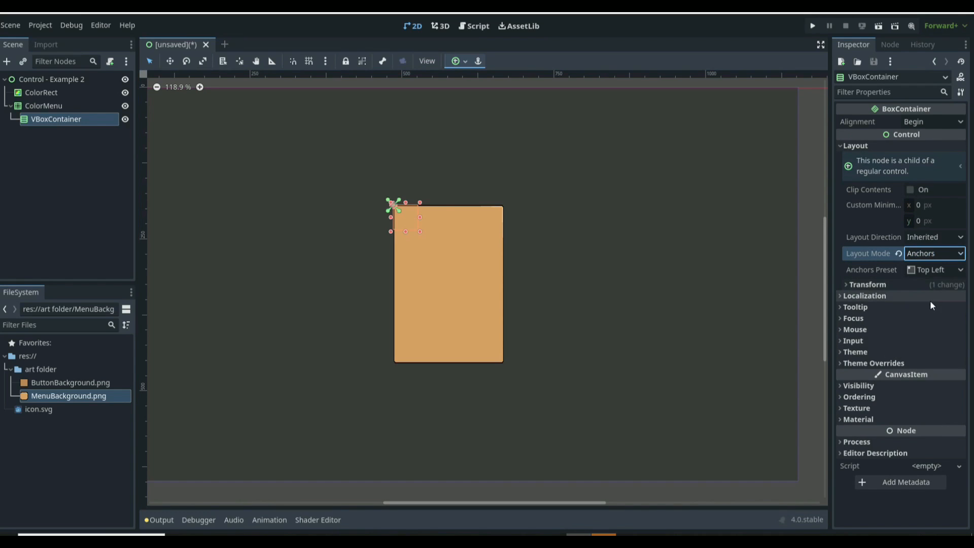
left_click(933, 269)
left_click(918, 352)
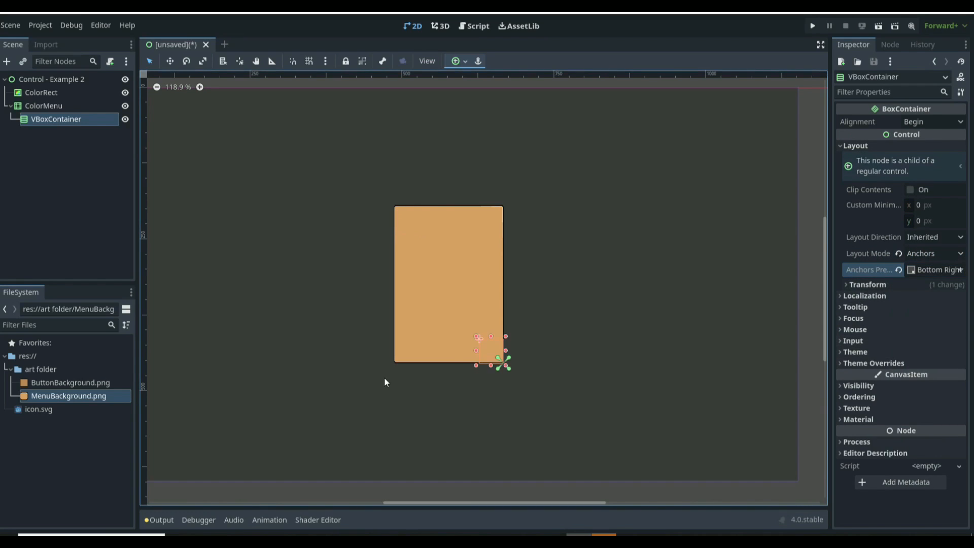
left_click(925, 268)
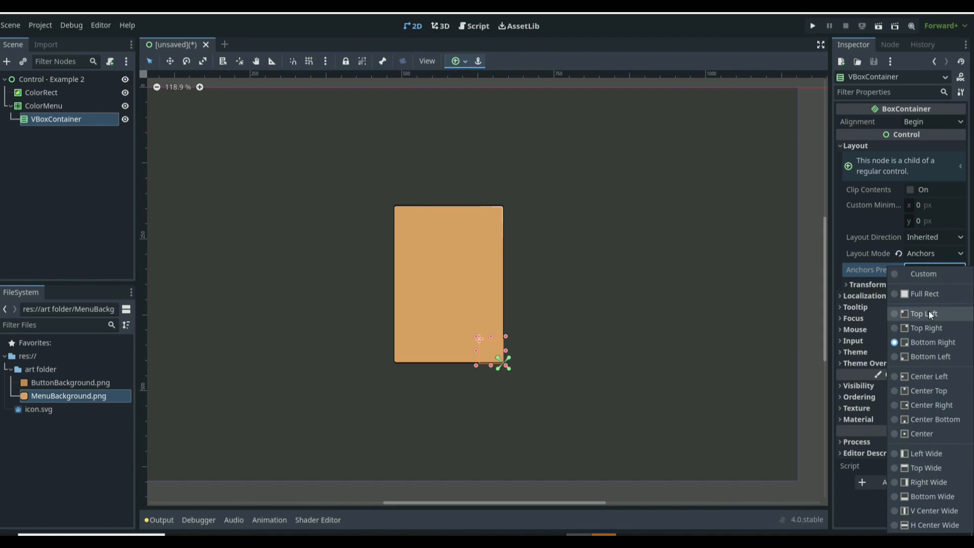
left_click(928, 311)
left_click(926, 270)
left_click(921, 328)
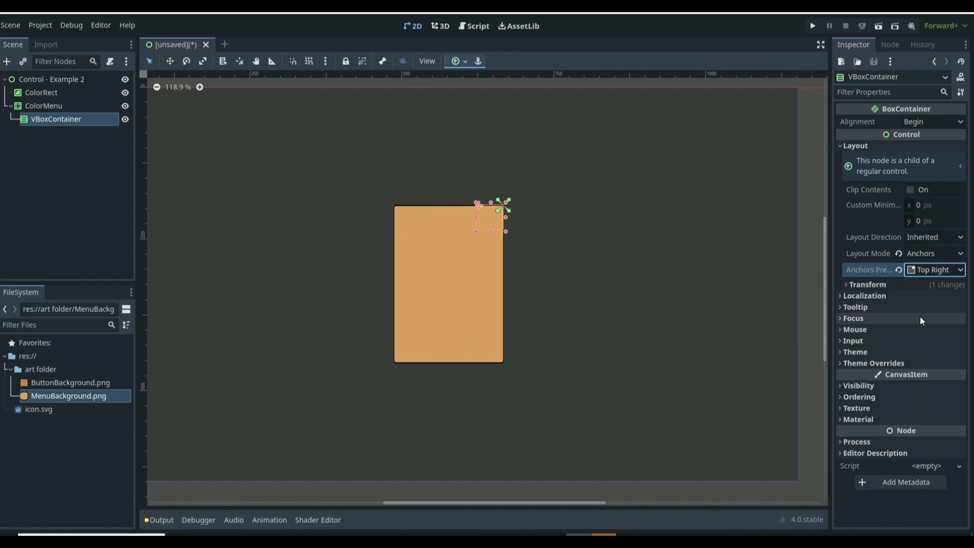
left_click(932, 266)
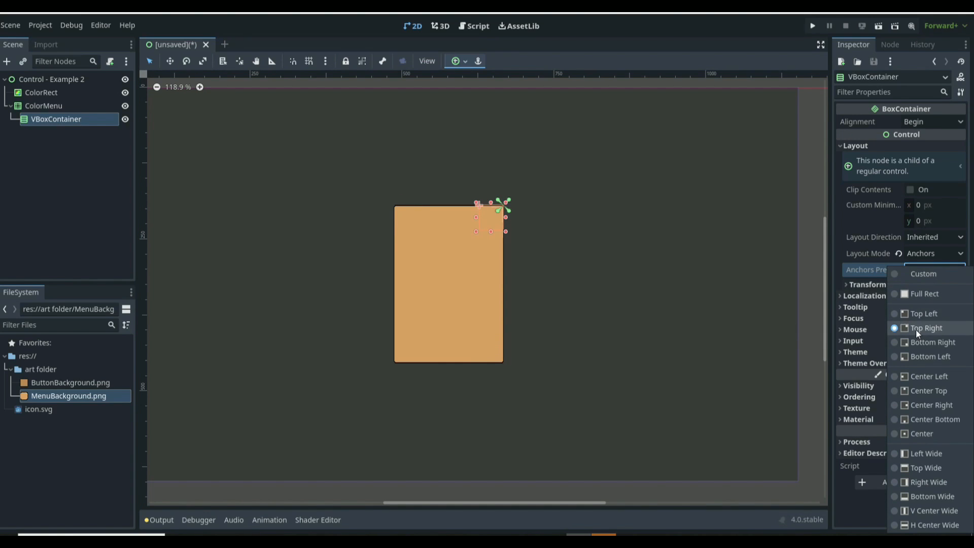
left_click(921, 313)
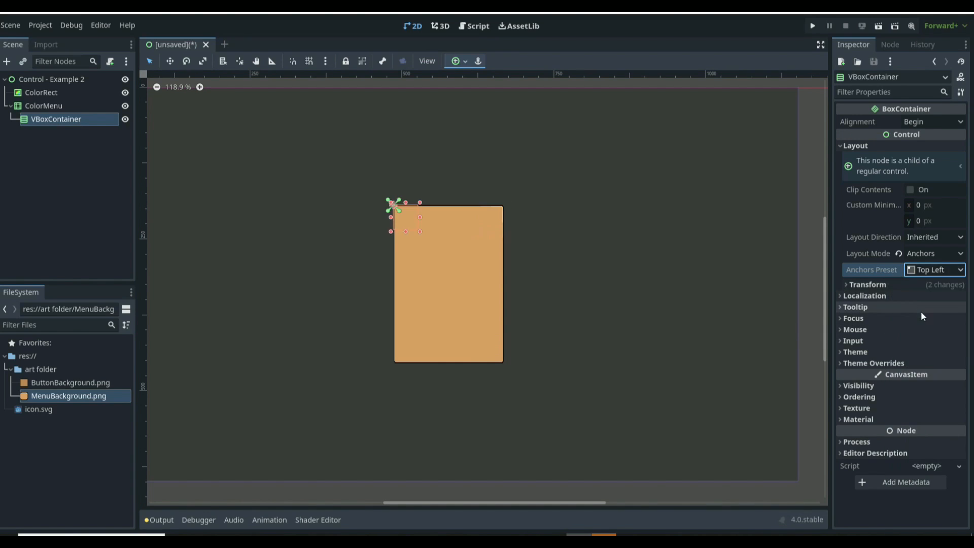
left_click(898, 253)
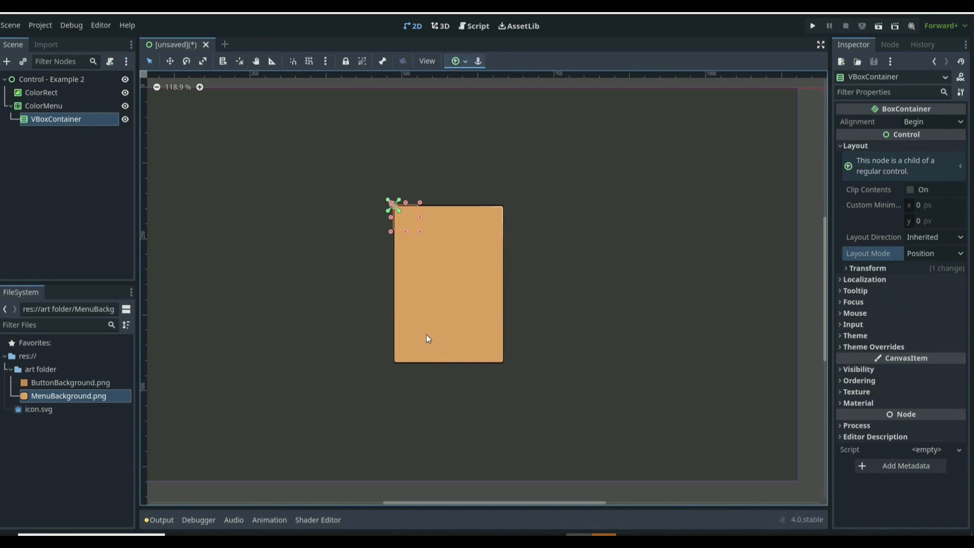
Step: Add a CheckButton node as a child of the VBoxContainer
scroll(504, 197, "up", 5)
scroll(555, 235, "up", 2)
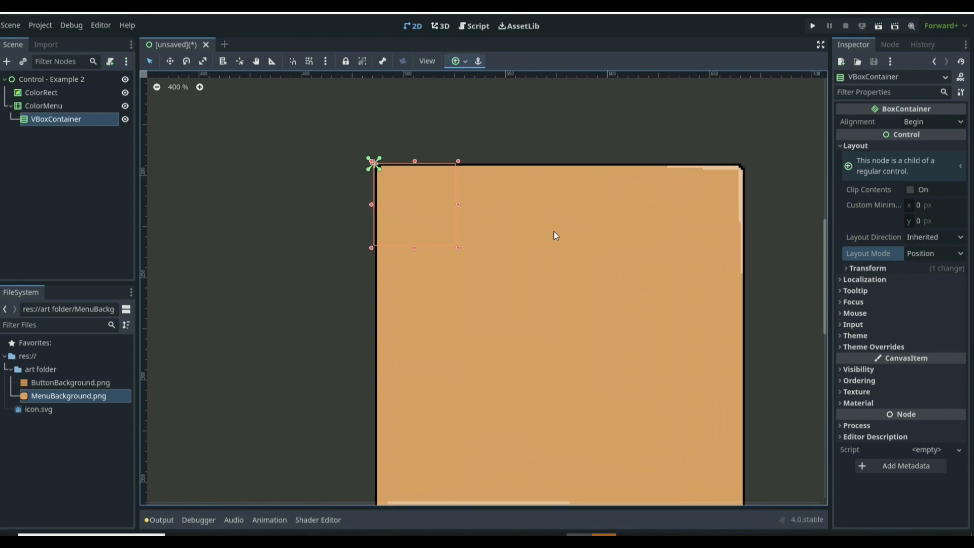
scroll(534, 240, "down", 2)
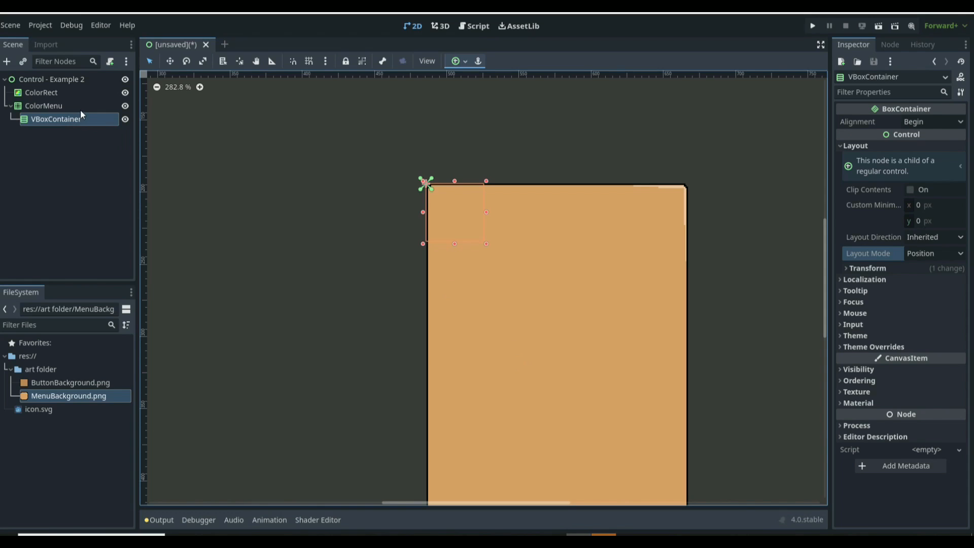
left_click(7, 61)
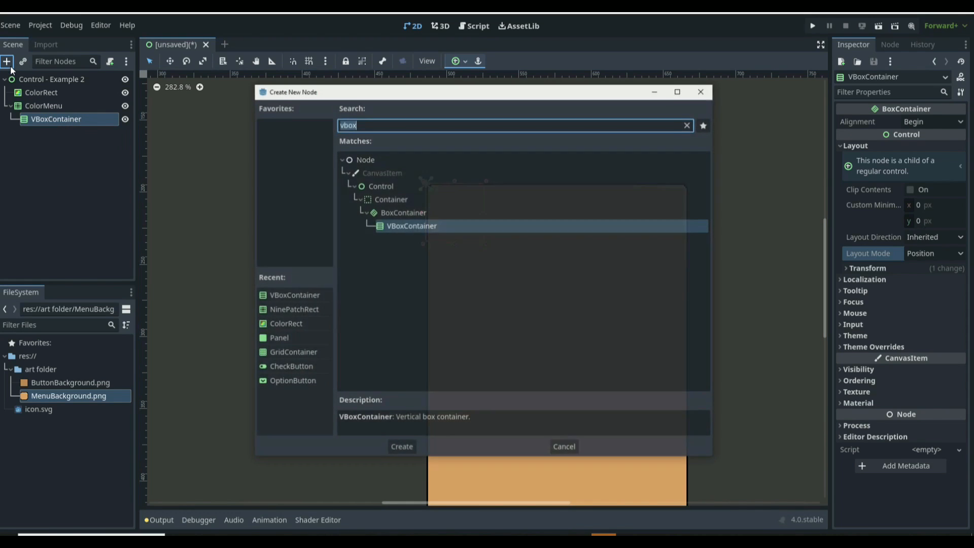
type("buttobn")
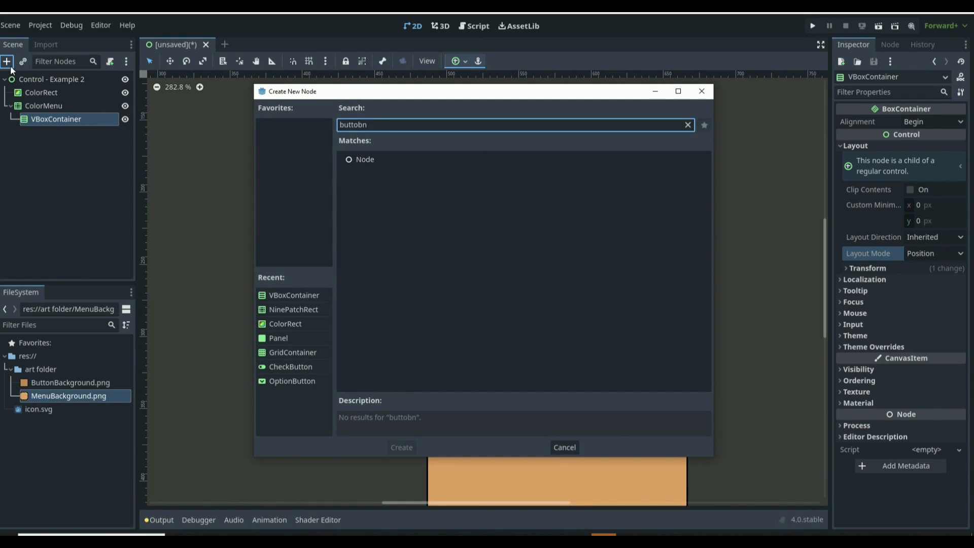
key("BackSpace")
key("BackSpace")
key("BackSpace")
key("Down")
key("Return")
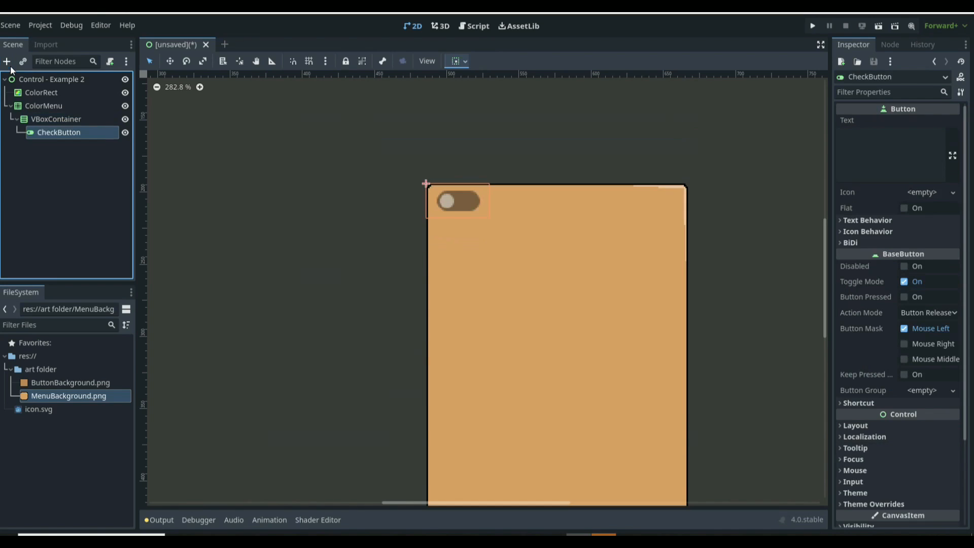
Step: Rename the check button to CheckButton1 and set its text to COLOR #1
double_click(85, 132)
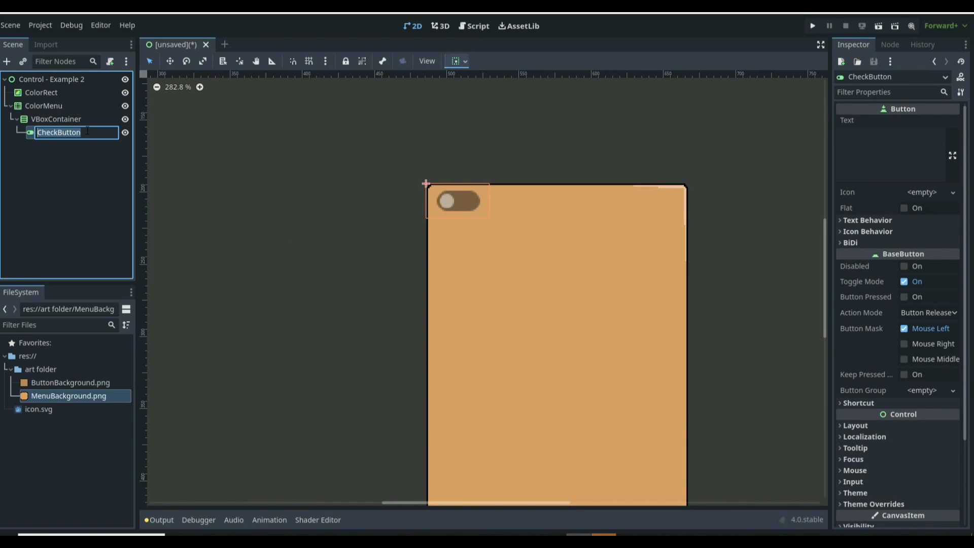
key("End")
type("1")
key("Return")
left_click(868, 147)
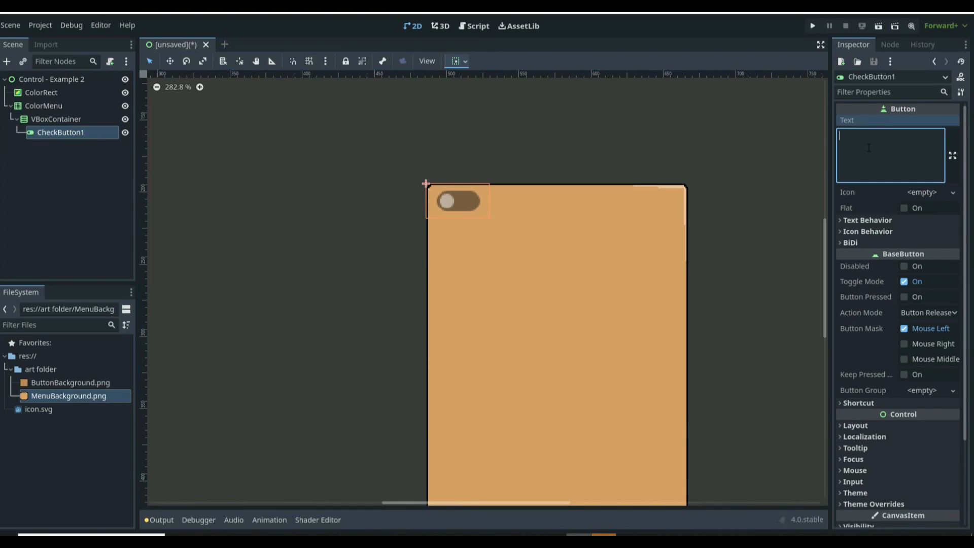
type("COLOR S")
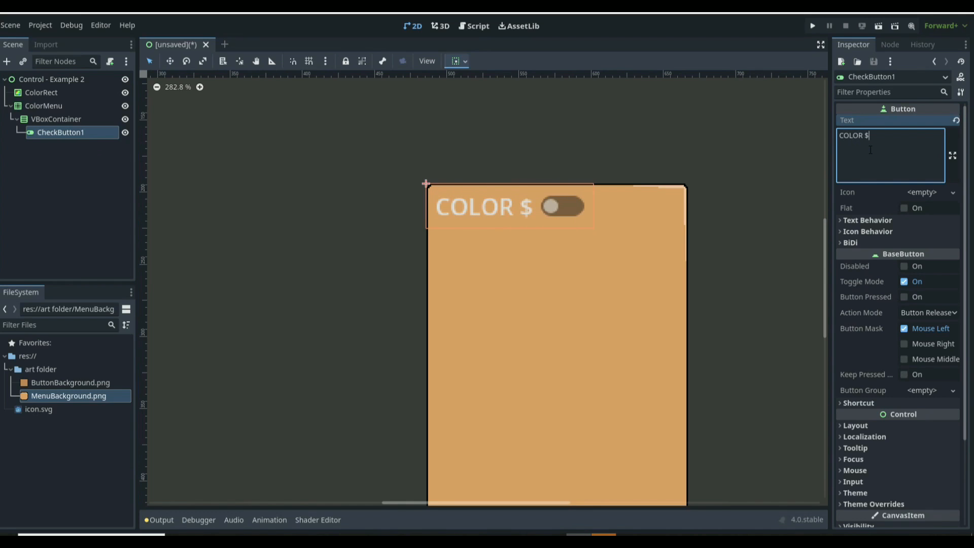
key("BackSpace")
type("#1")
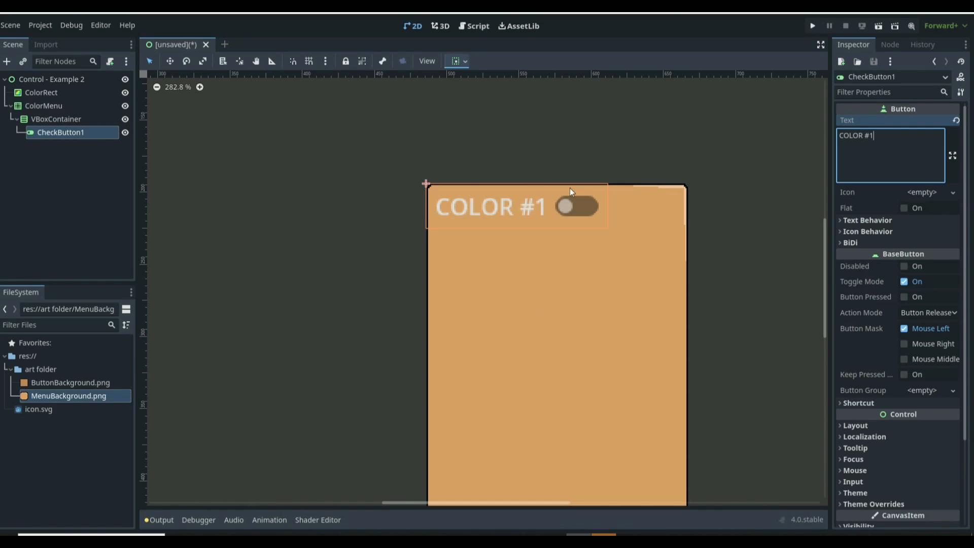
Step: Set CheckButton1's Self Modulate color to black
scroll(949, 254, "down", 3)
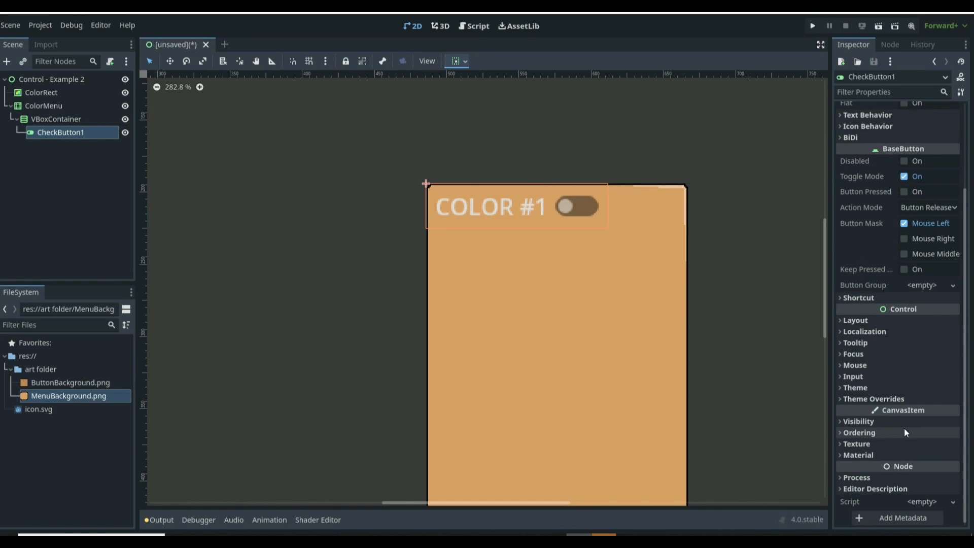
left_click(859, 421)
left_click(913, 465)
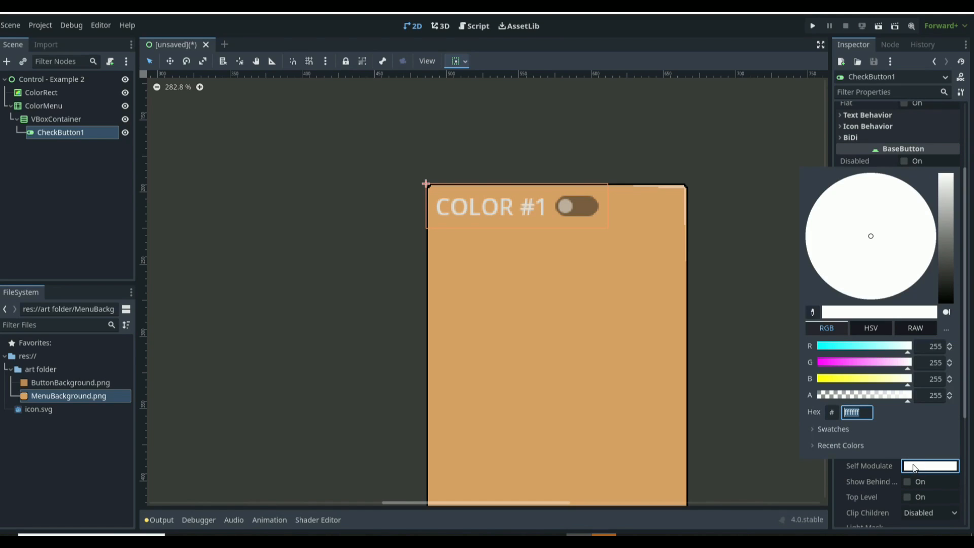
left_click_drag(945, 286, 950, 329)
left_click(502, 276)
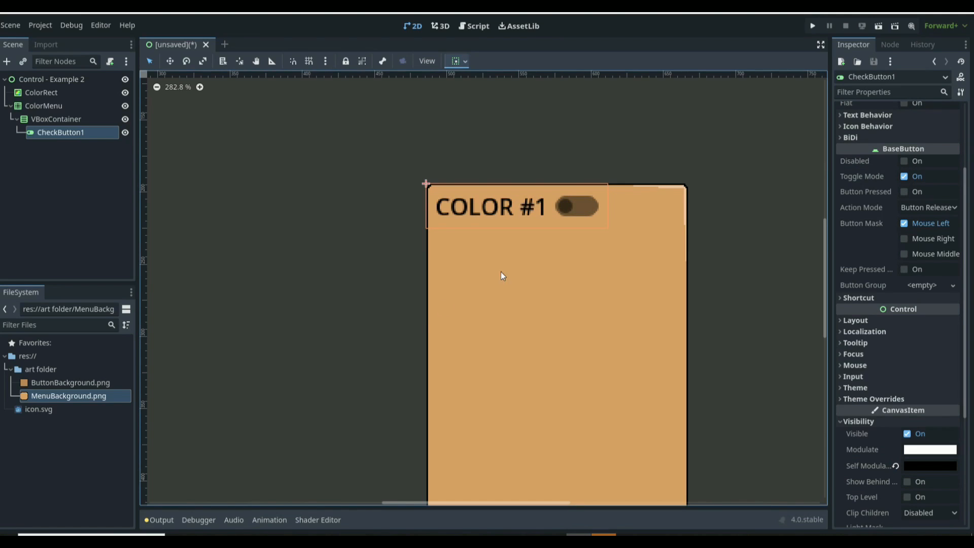
Step: Save the scene as control__example_2.tscn, run it, and toggle the check button to test it
scroll(654, 362, "down", 4)
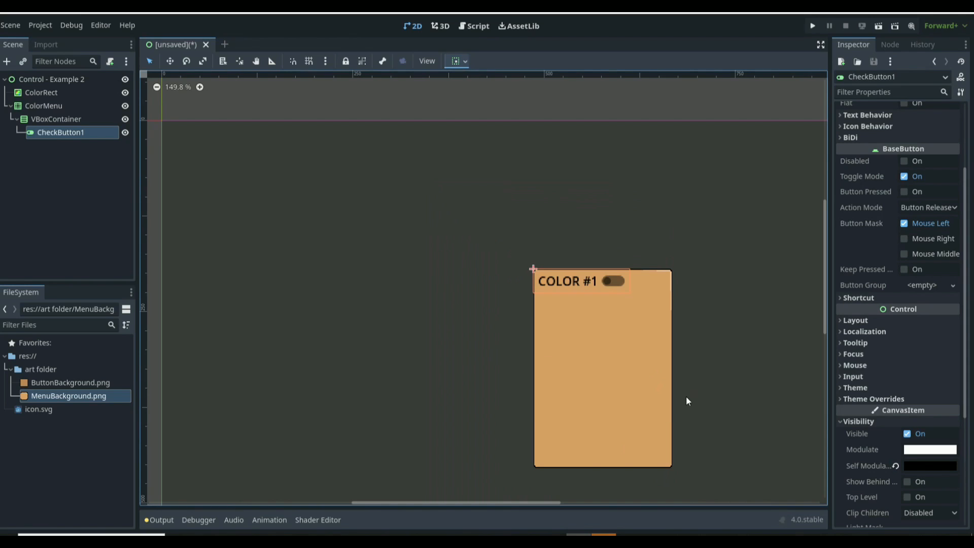
scroll(730, 434, "up", 4)
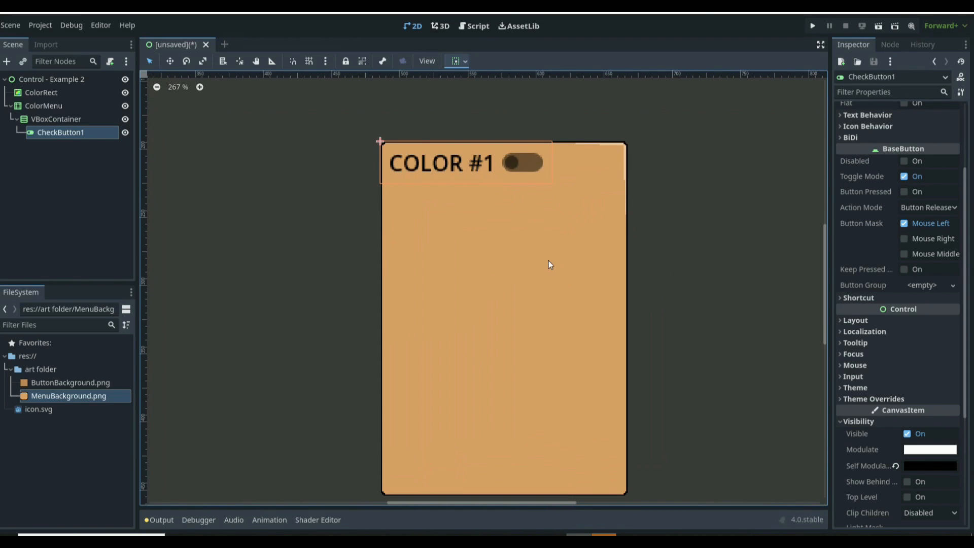
key("F6")
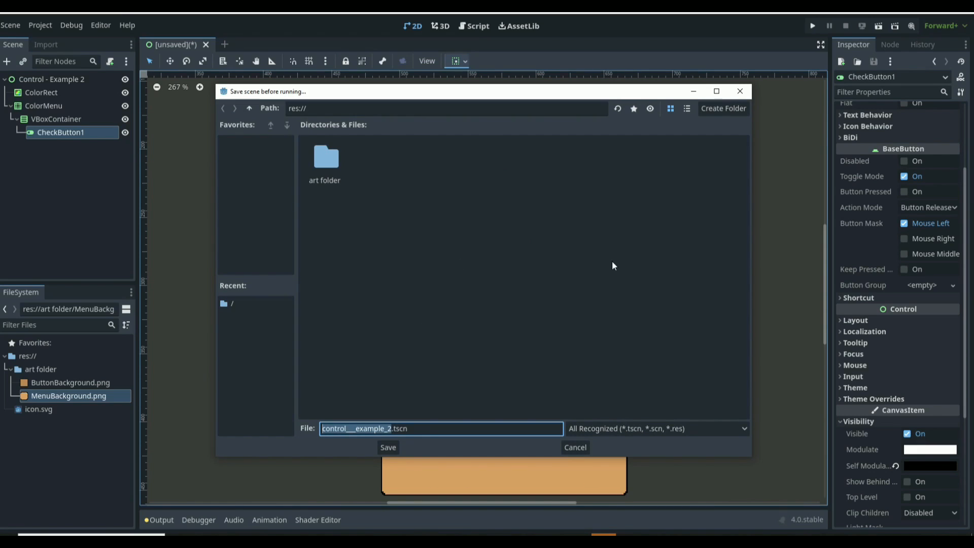
left_click(387, 446)
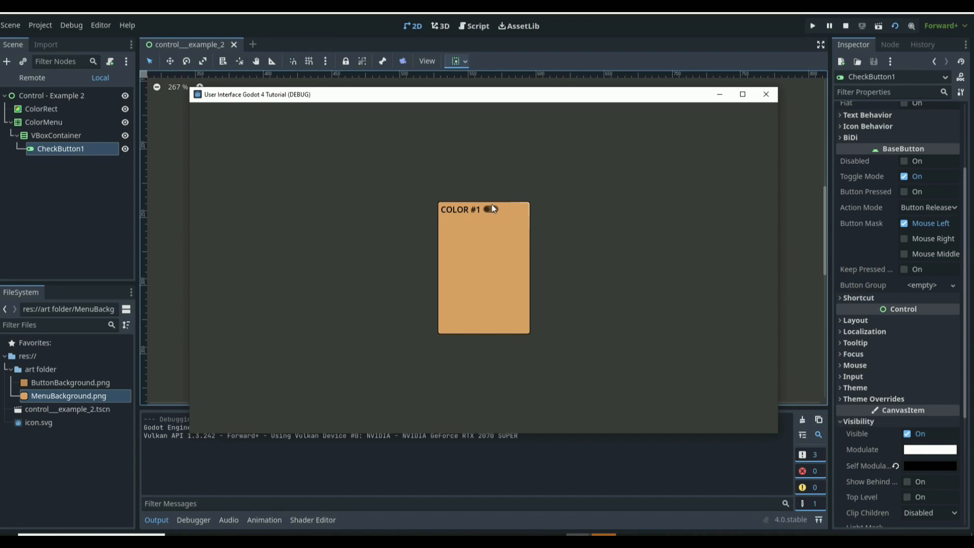
left_click(492, 206)
left_click(762, 95)
Step: Override CheckButton1's Focus style with a new StyleBoxEmpty
scroll(648, 276, "down", 2)
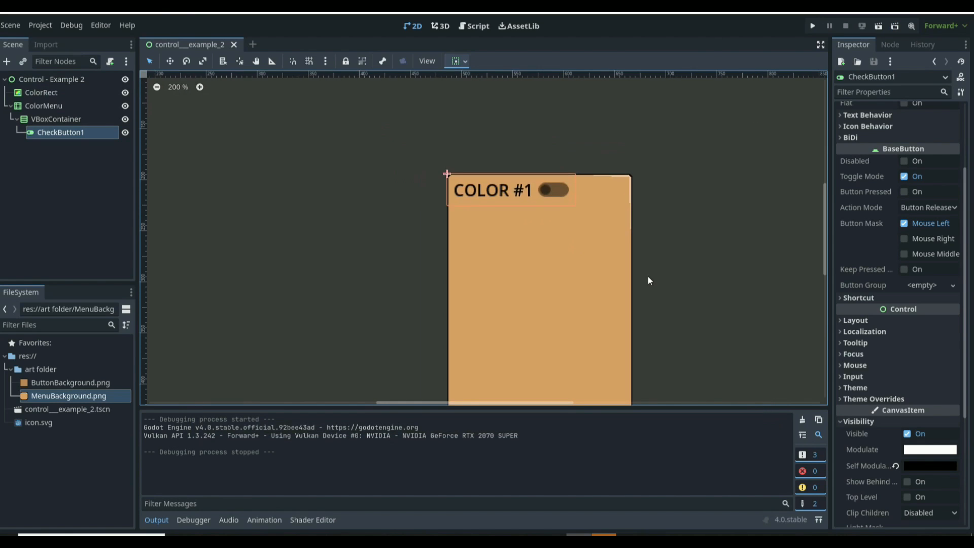
scroll(876, 388, "down", 5)
left_click(884, 221)
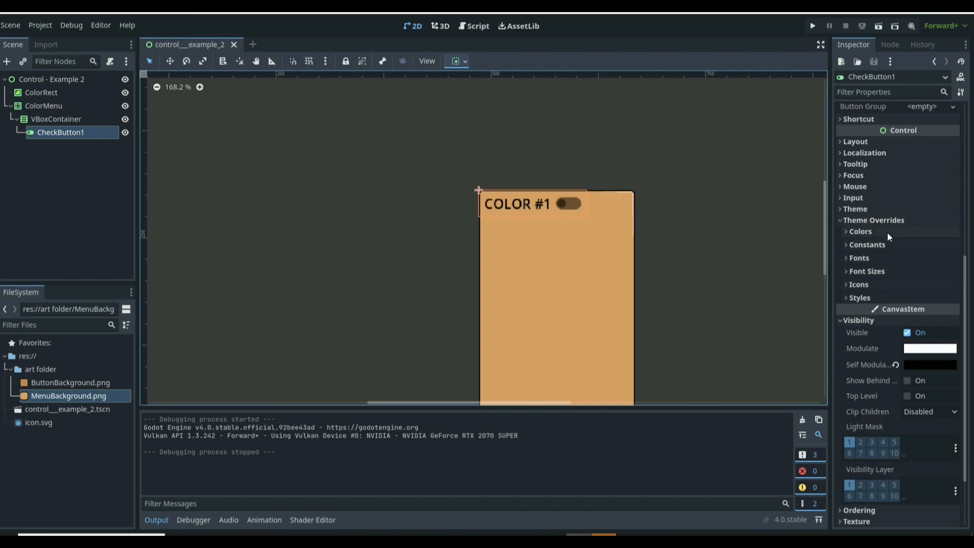
left_click(869, 297)
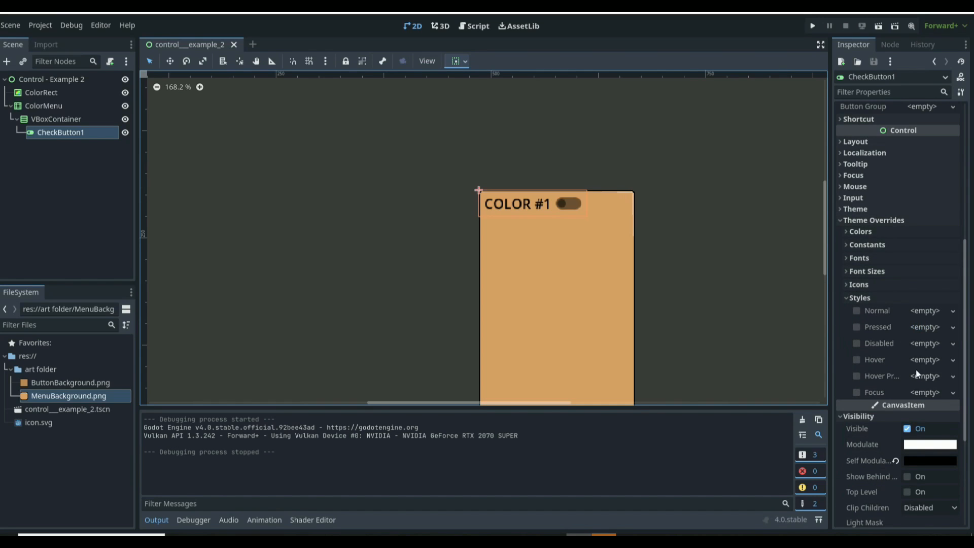
left_click(929, 393)
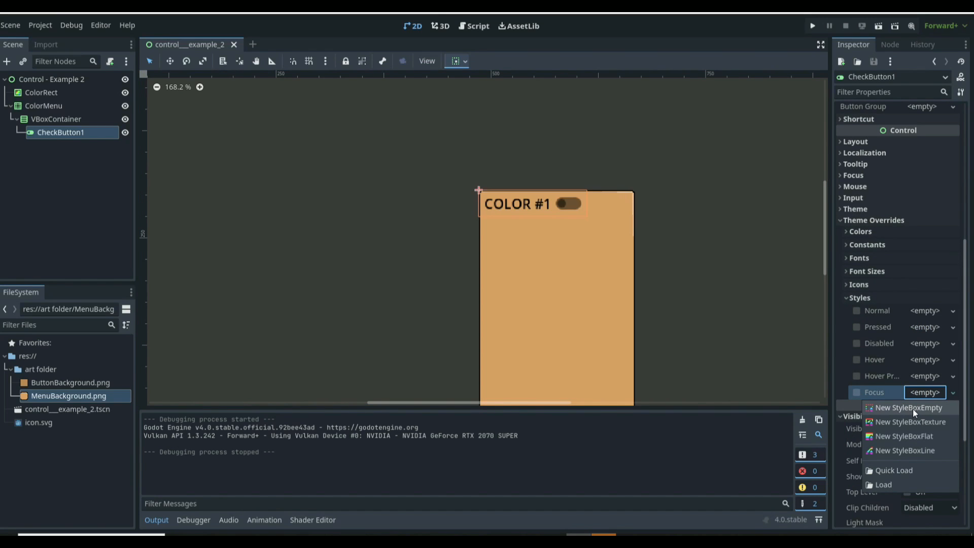
left_click(912, 408)
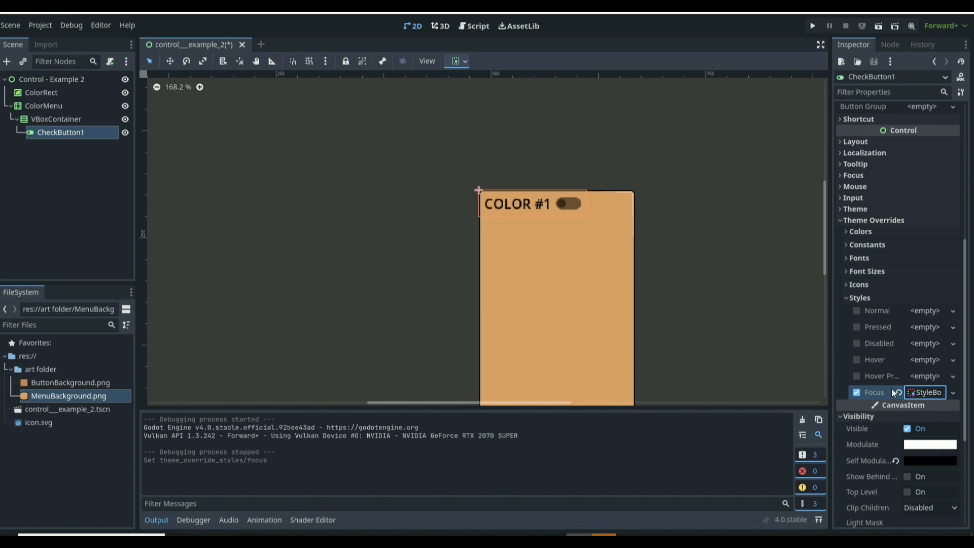
Step: Save and run the scene, toggling the check button to check the focus outline
key("ctrl+s")
key("F6")
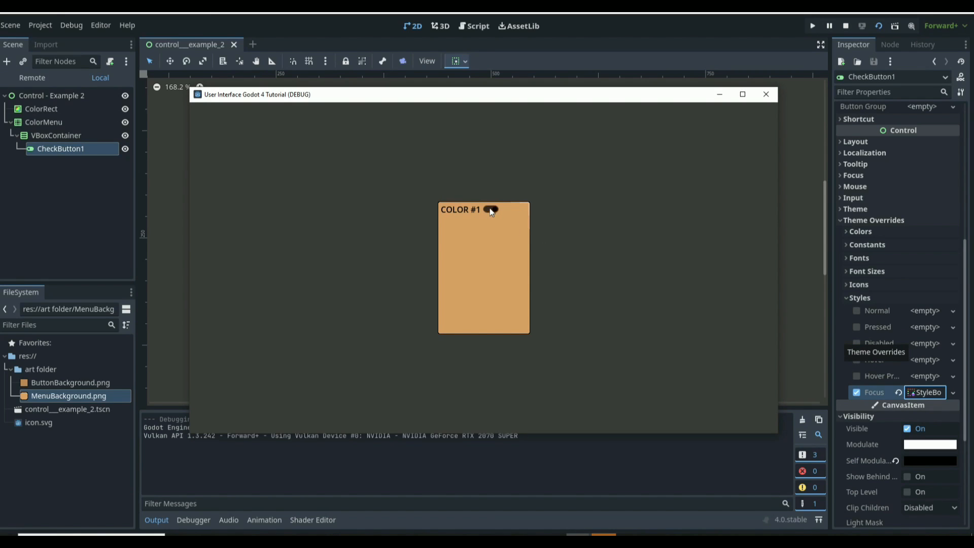
left_click(488, 210)
left_click(766, 95)
Step: Copy CheckButton1 and paste two copies into the VBoxContainer
left_click(90, 133)
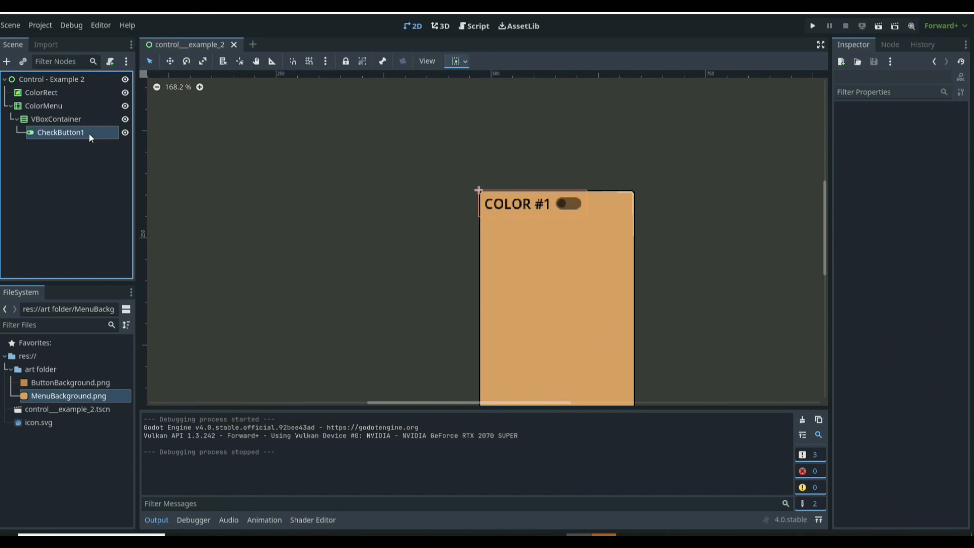
key("ctrl+c")
left_click(83, 119)
key("ctrl+v")
left_click(82, 117)
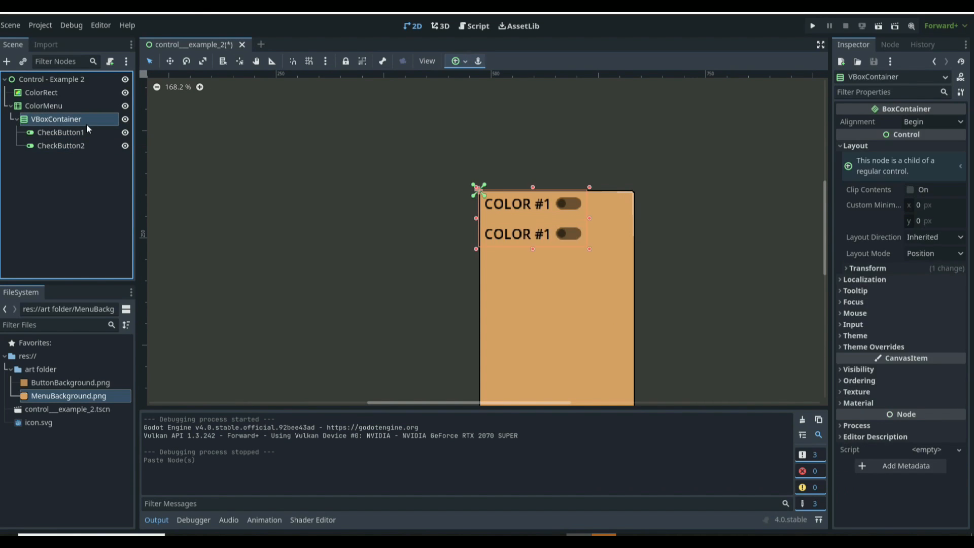
key("ctrl+v")
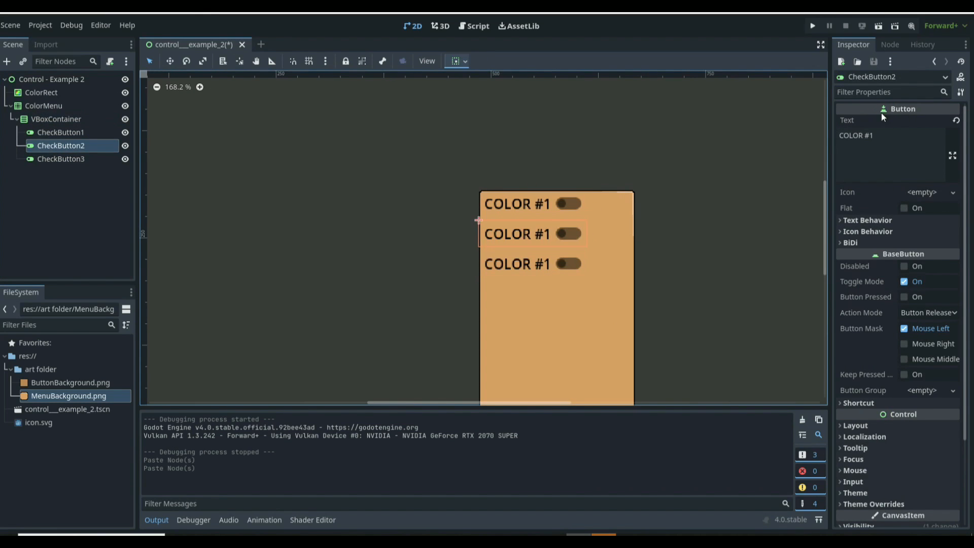
Step: Set the second and third check buttons' texts to COLOR #2 and COLOR #3
left_click(885, 137)
key("BackSpace")
type("2")
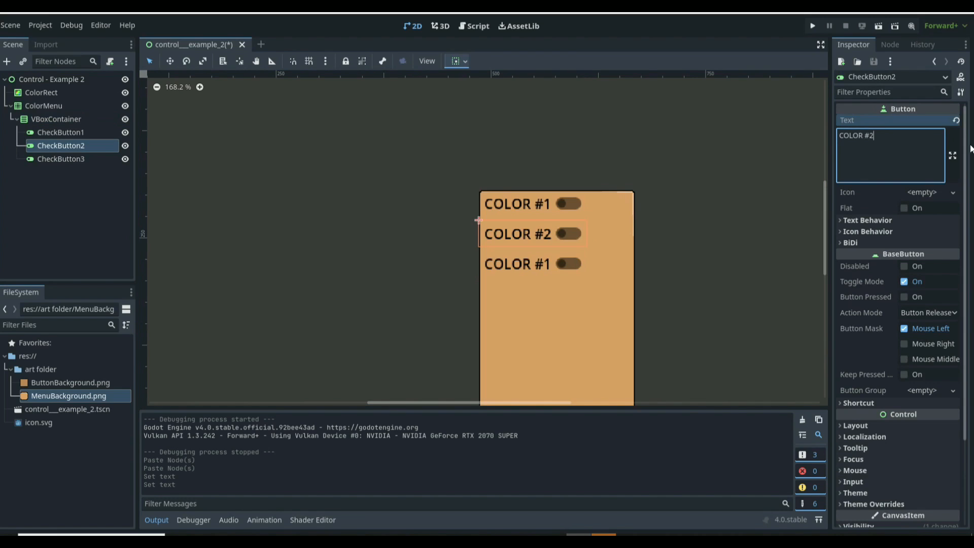
left_click(117, 160)
left_click(897, 134)
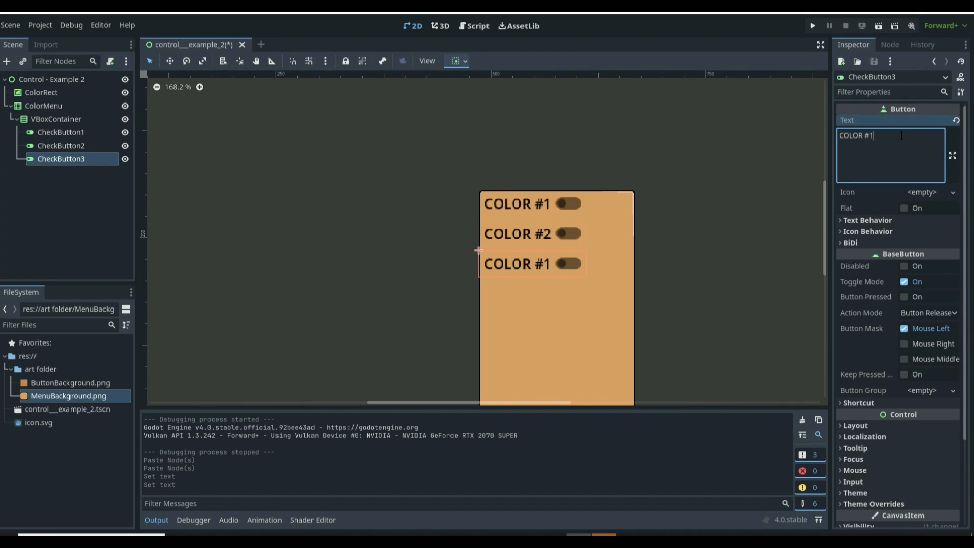
type("\\3")
key("BackSpace")
key("BackSpace")
key("BackSpace")
type("3")
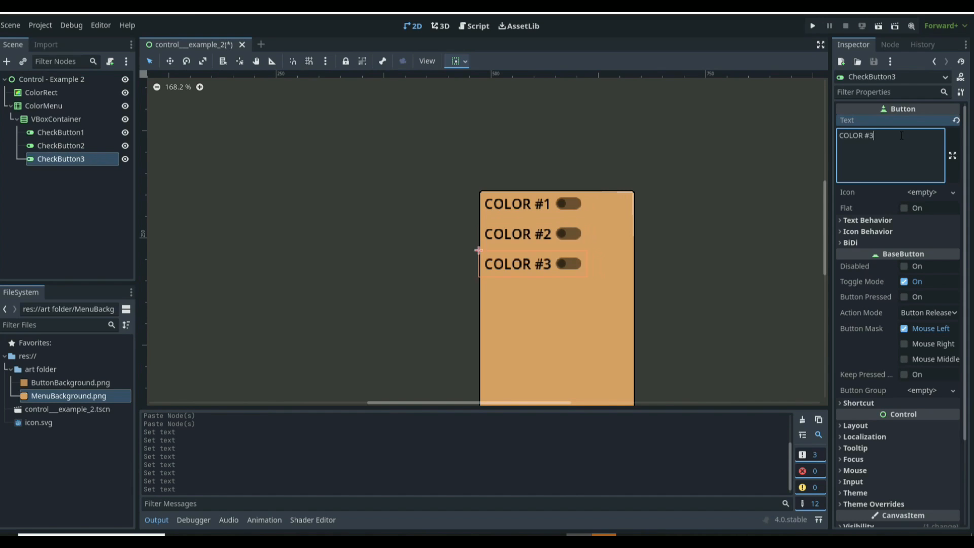
Step: Save the scene and resize the VBoxContainer to about 126 × 101 px
key("ctrl+s")
left_click(53, 119)
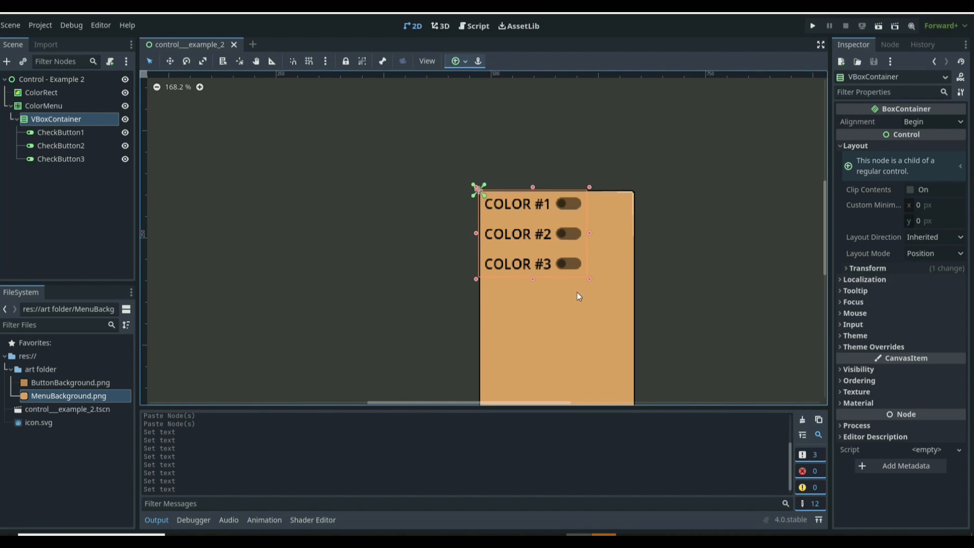
left_click_drag(588, 280, 553, 276)
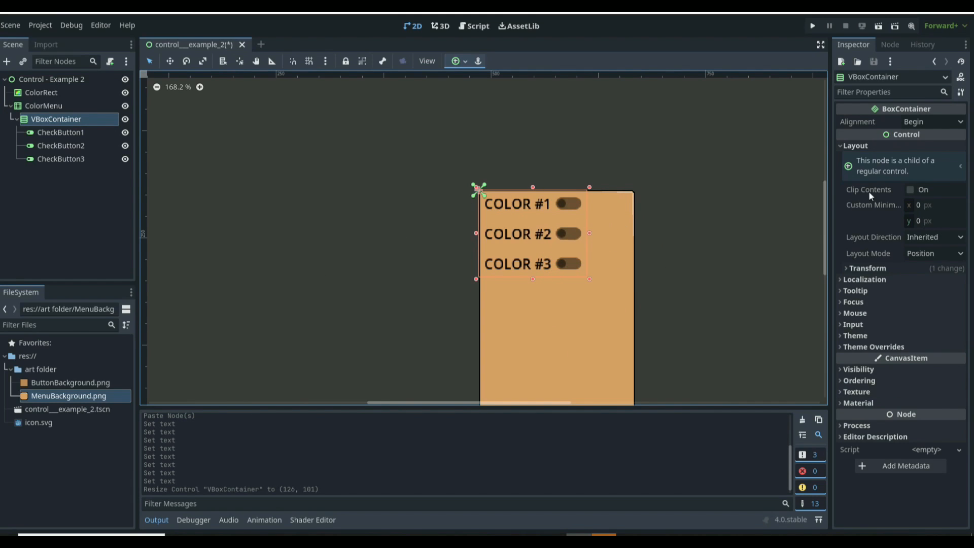
Step: Switch the VBoxContainer's layout mode to Anchors and apply the Center Bottom anchors preset
left_click(885, 267)
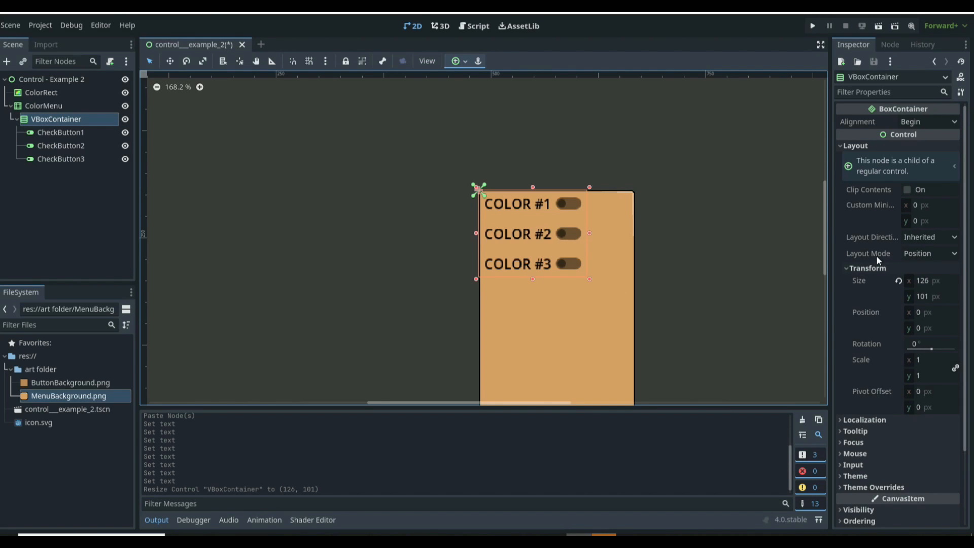
left_click(920, 253)
left_click(917, 283)
scroll(696, 261, "down", 2)
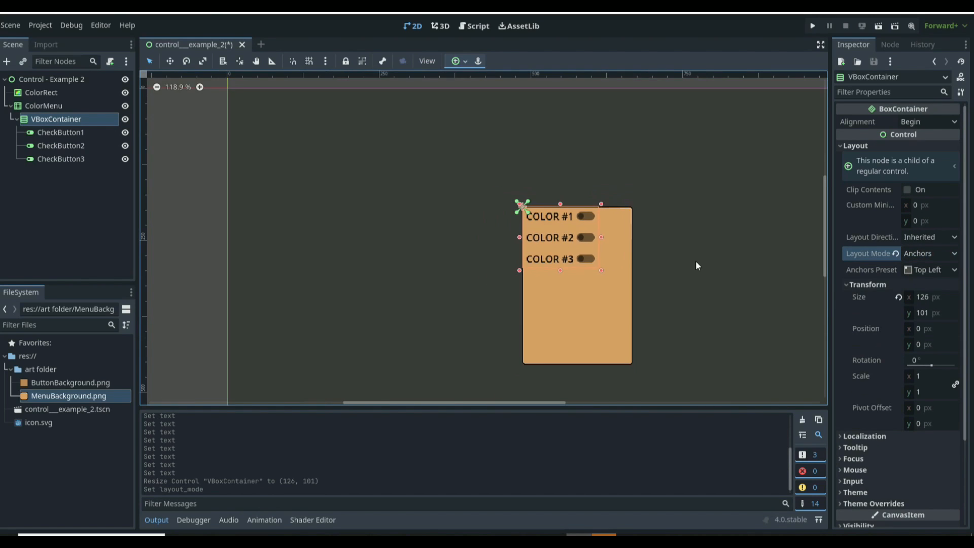
left_click(929, 269)
left_click(921, 433)
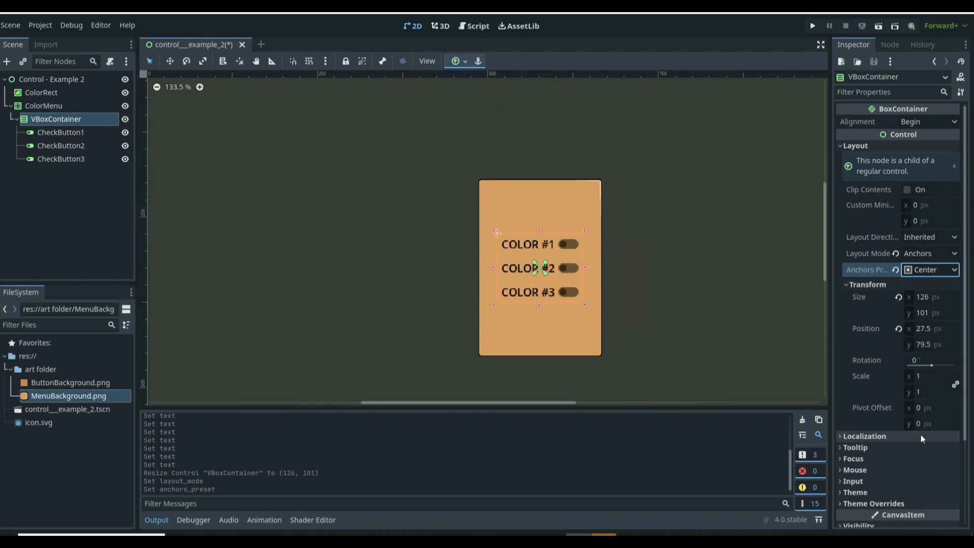
left_click(930, 270)
left_click(910, 423)
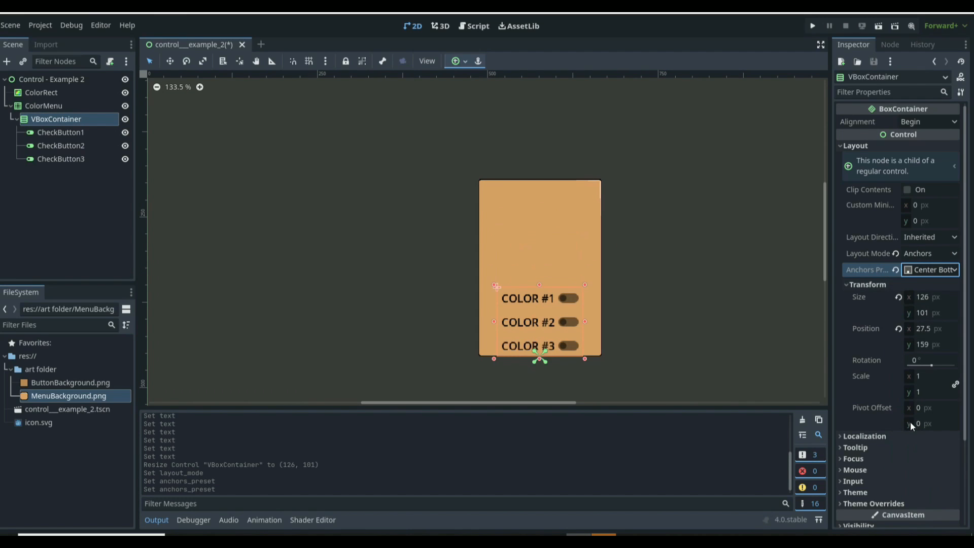
Step: Set the VBoxContainer's vertical position to 135 px
left_click(936, 313)
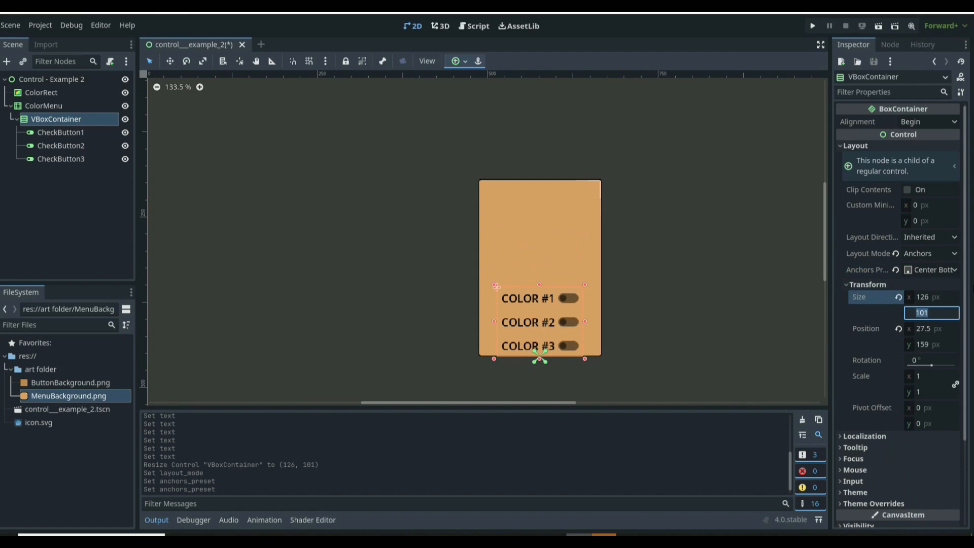
key("Return")
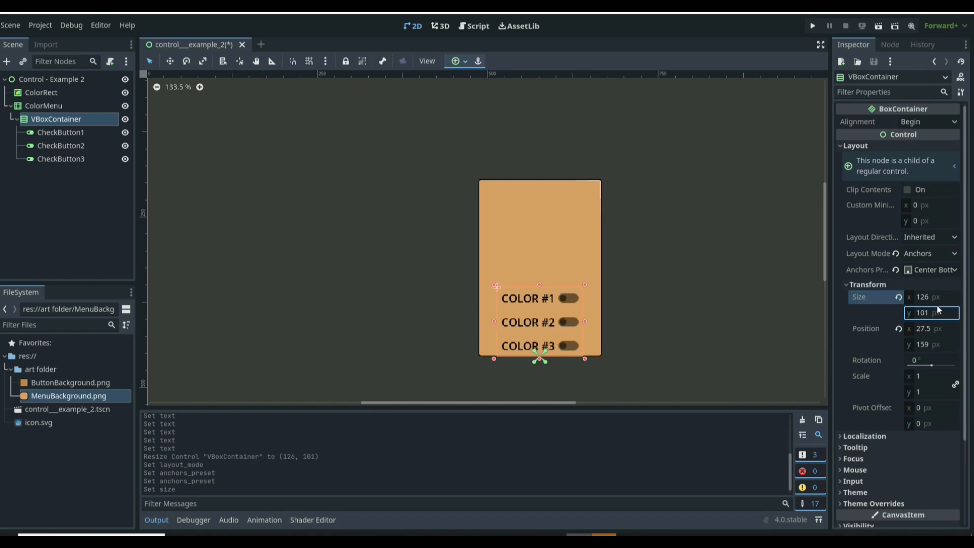
left_click(938, 344)
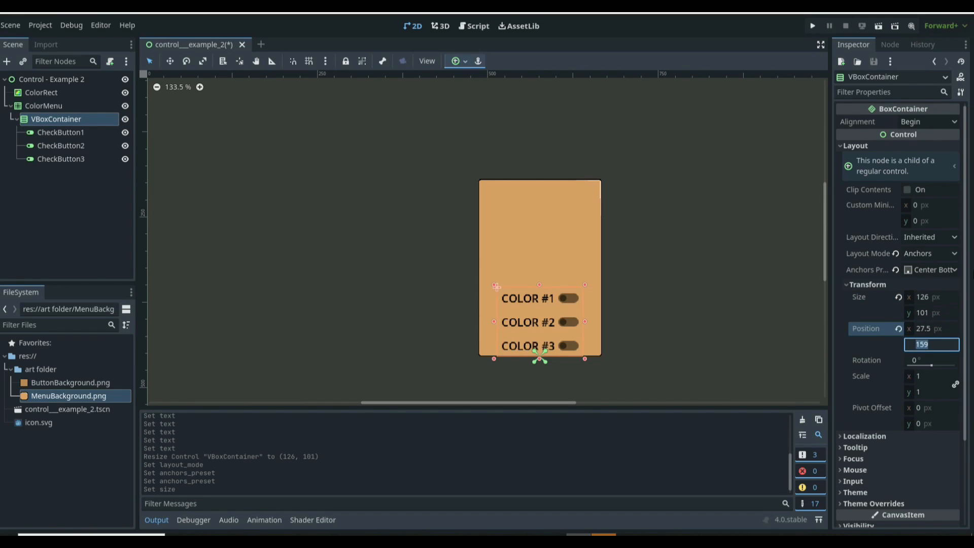
type("120")
key("Return")
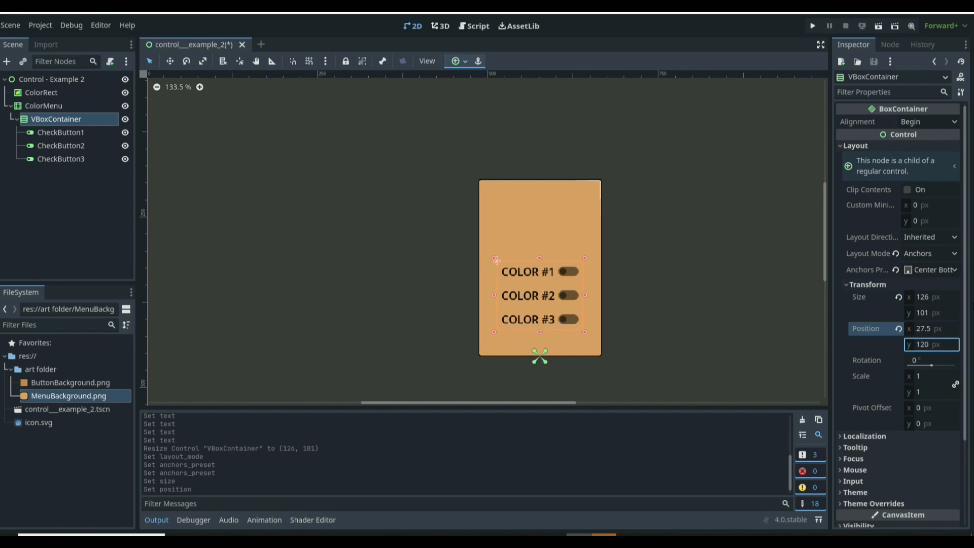
left_click(932, 344)
type("130")
key("Return")
left_click(931, 345)
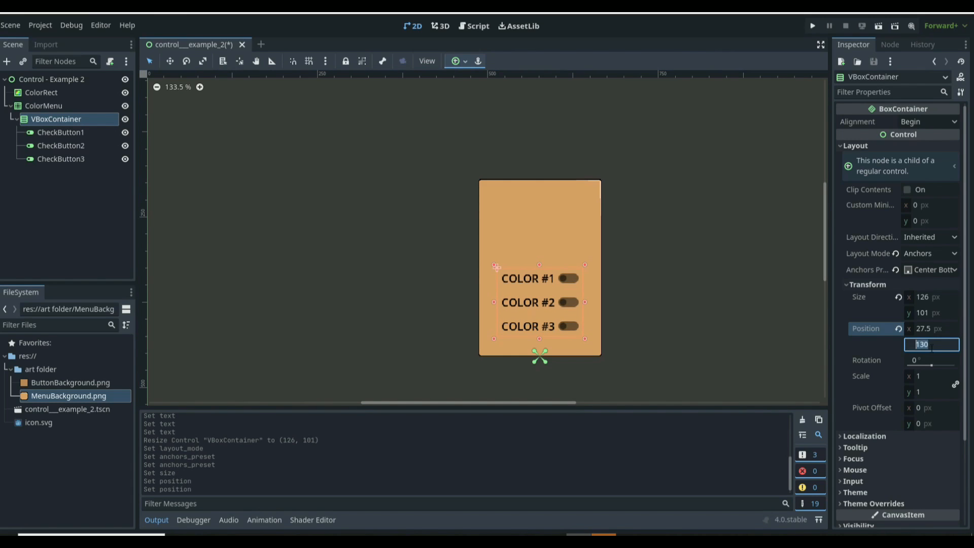
type("135")
key("Return")
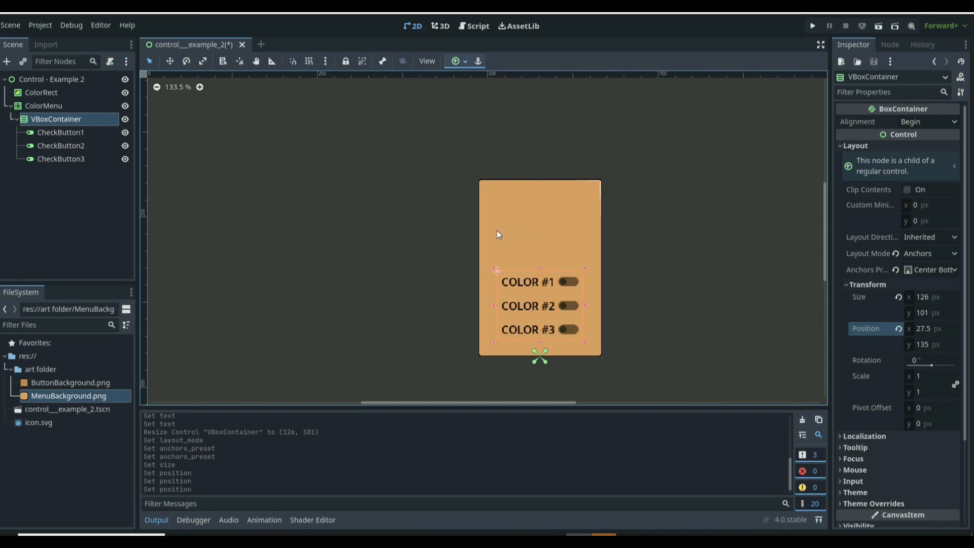
Step: Add a GridContainer node as a child of ColorMenu
left_click(56, 107)
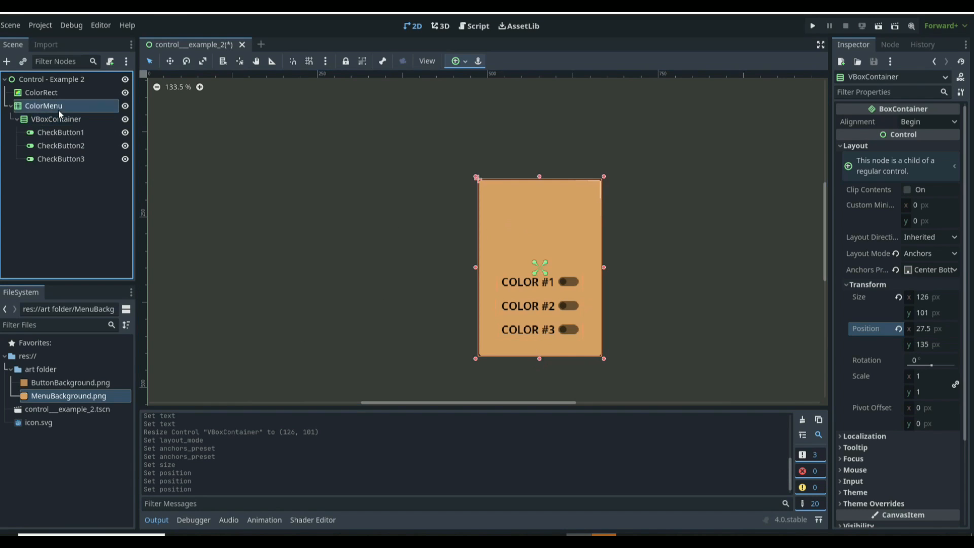
left_click(6, 62)
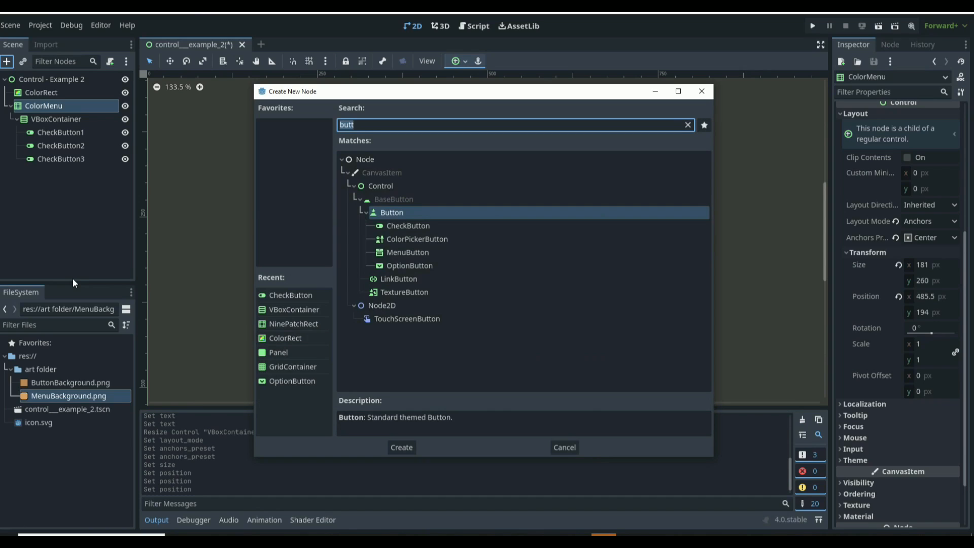
type("gird")
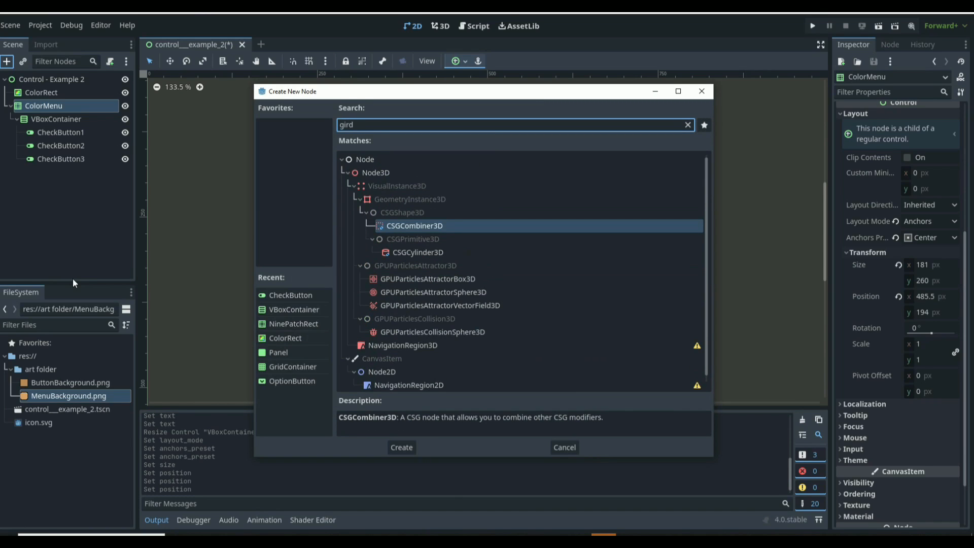
type("con")
key("BackSpace")
key("BackSpace")
key("BackSpace")
key("BackSpace")
key("BackSpace")
key("BackSpace")
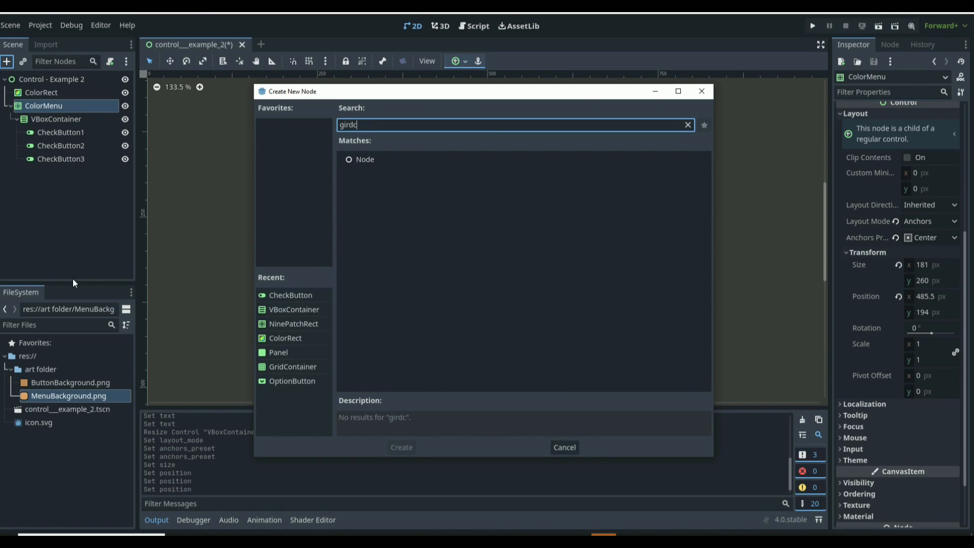
type("ridcon")
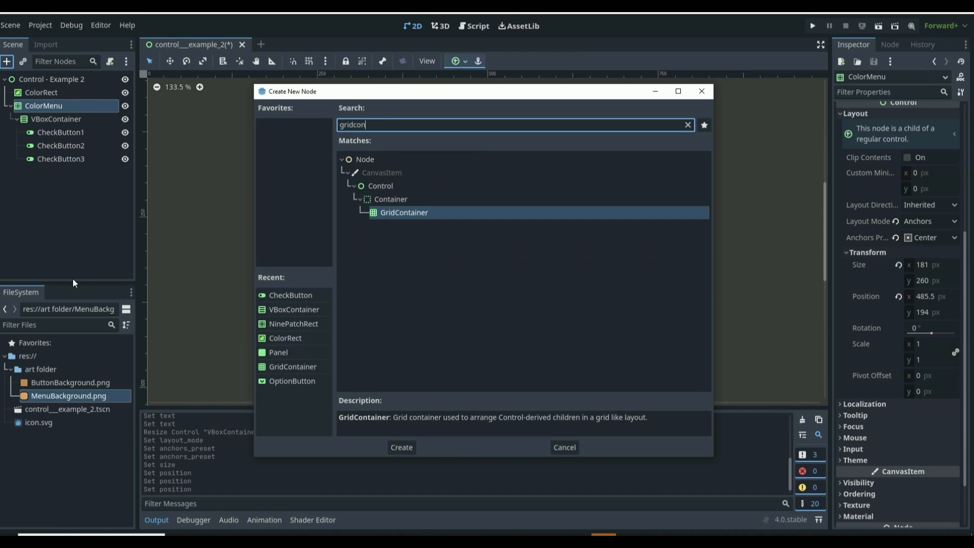
key("Return")
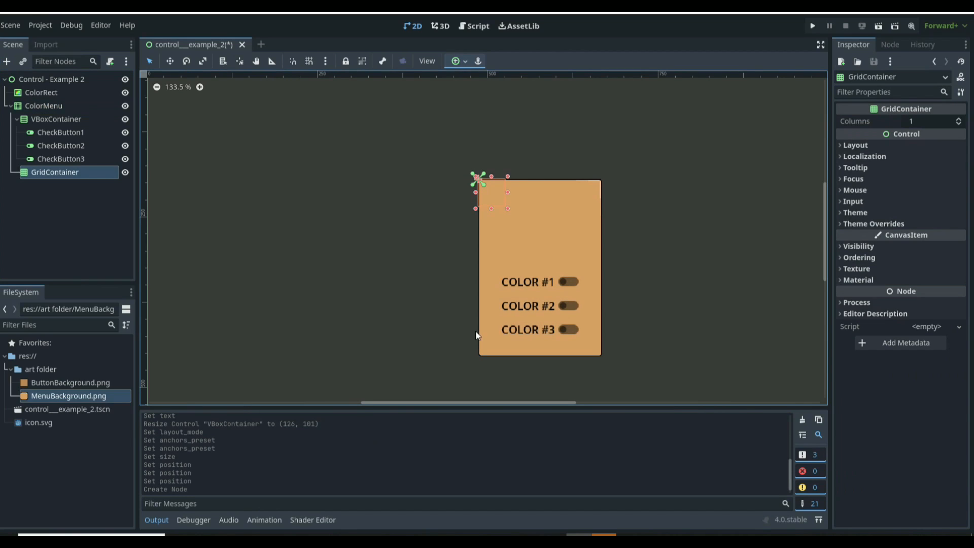
Step: Add a Panel named Panel1 inside the GridContainer, then add a ColorRect inside Panel1
left_click(72, 118)
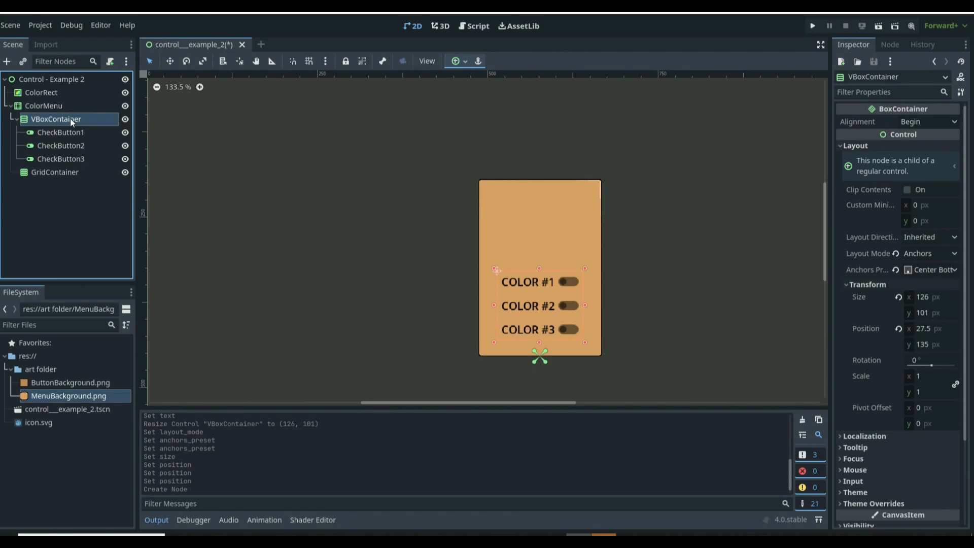
left_click(50, 172)
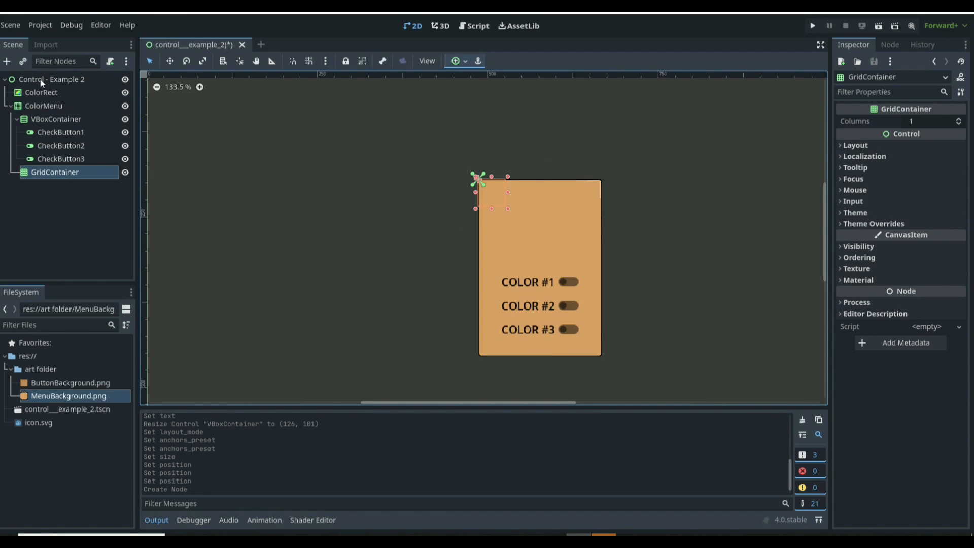
left_click(6, 63)
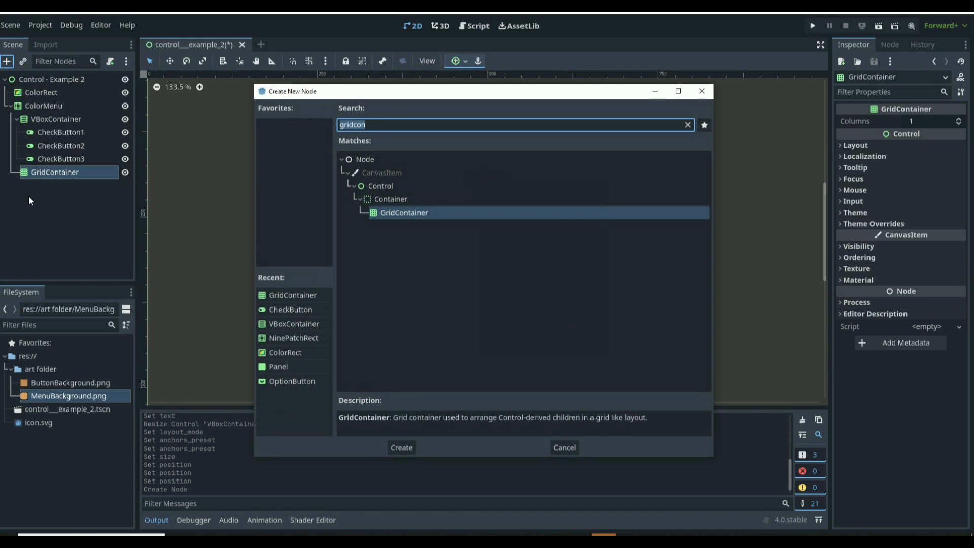
type("panel")
key("Return")
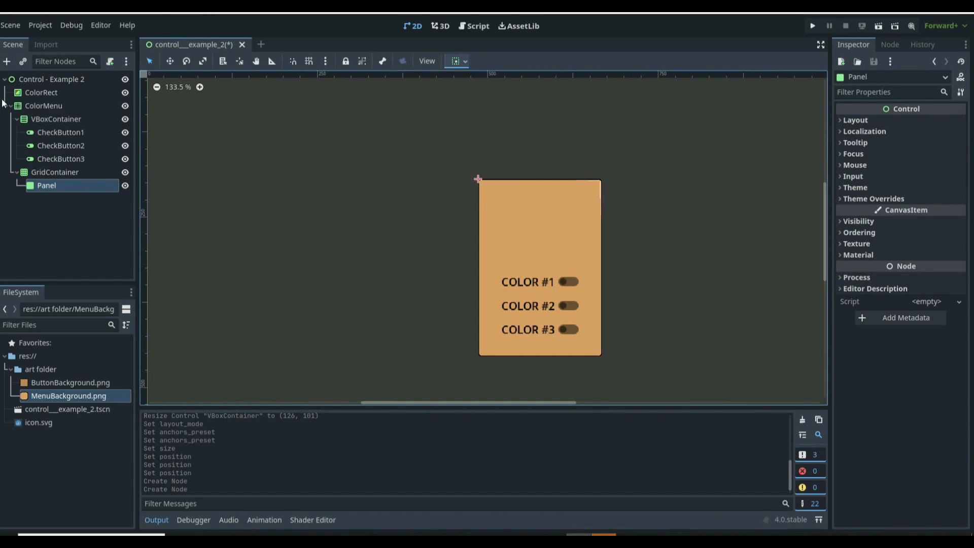
double_click(56, 184)
type("Panel1")
key("Return")
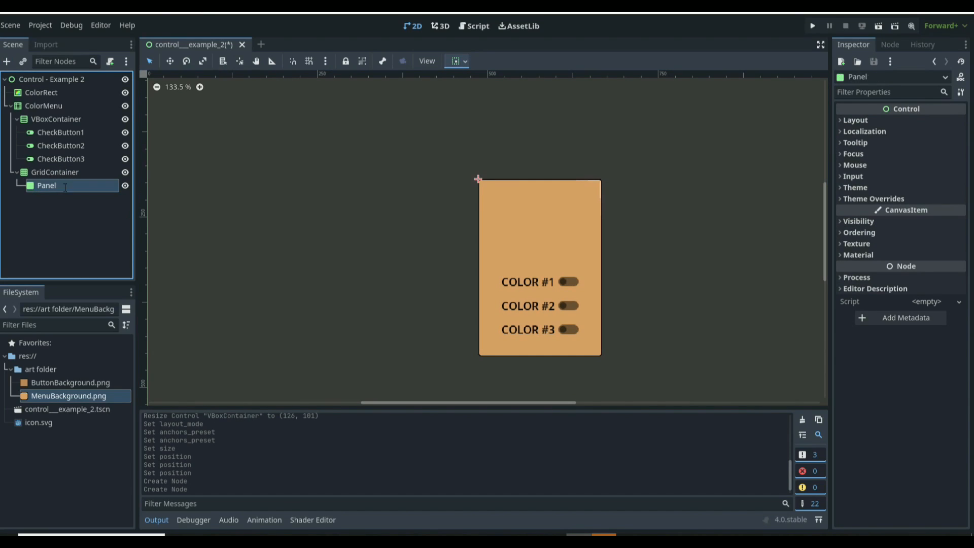
type("colorrect")
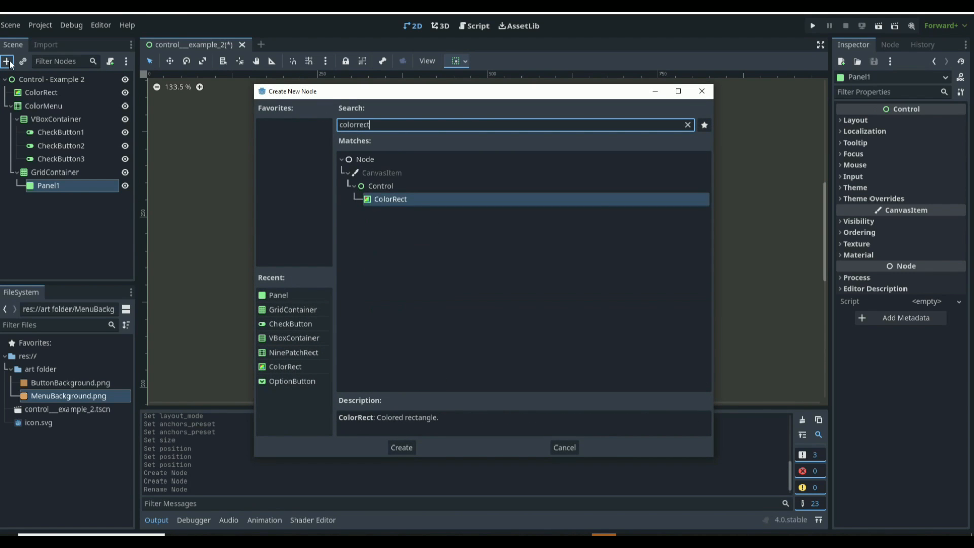
key("Return")
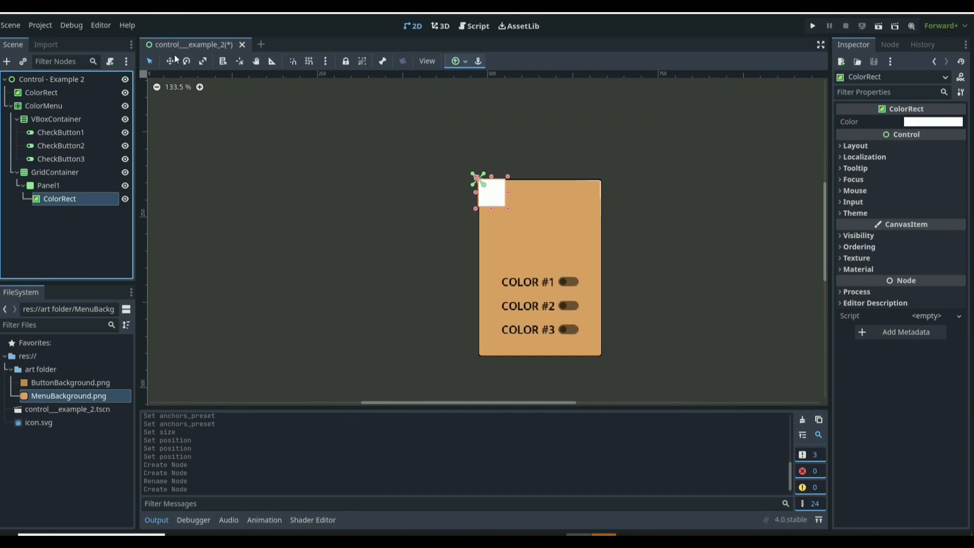
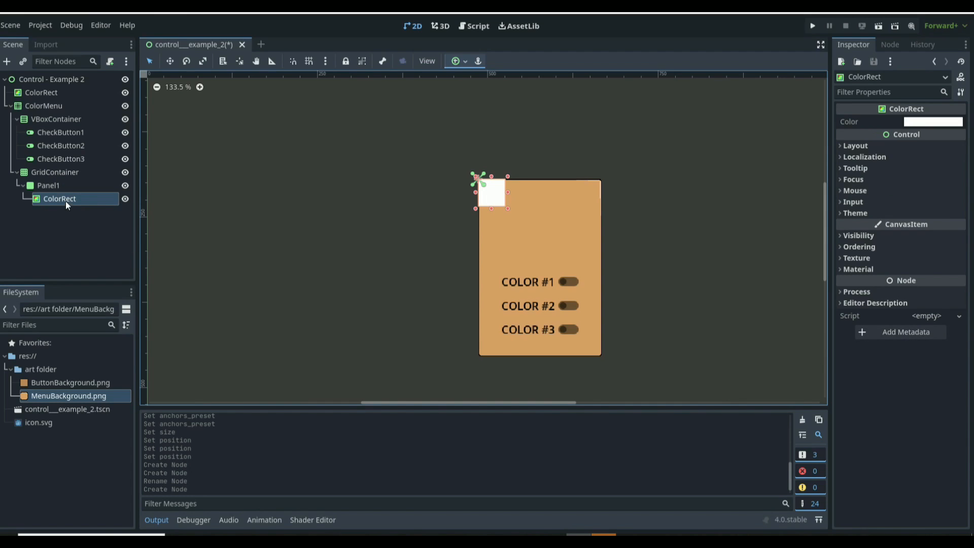
Step: Set the ColorRect's color to a blue-purple, hex 5e56bd, using the color picker
left_click(939, 123)
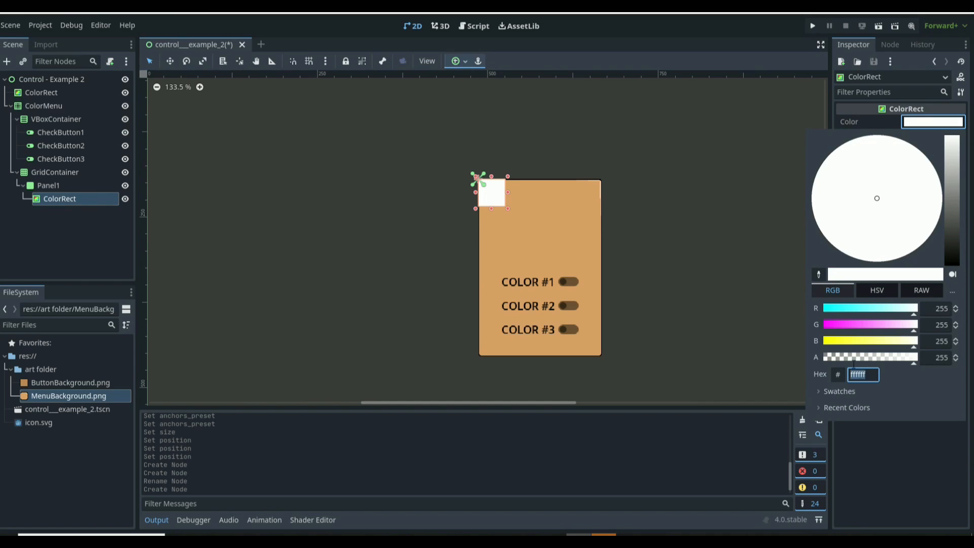
left_click(857, 325)
left_click(860, 309)
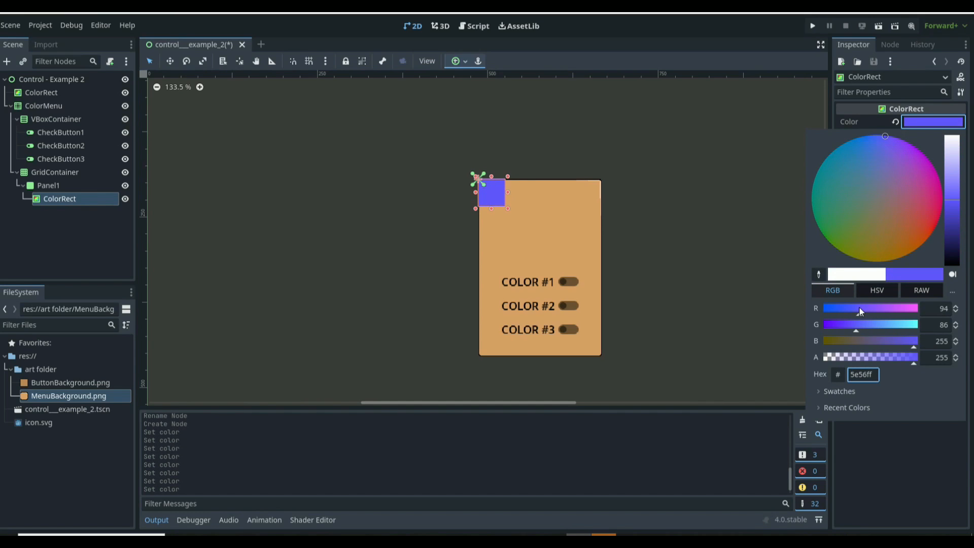
left_click(899, 340)
left_click_drag(898, 339, 892, 339)
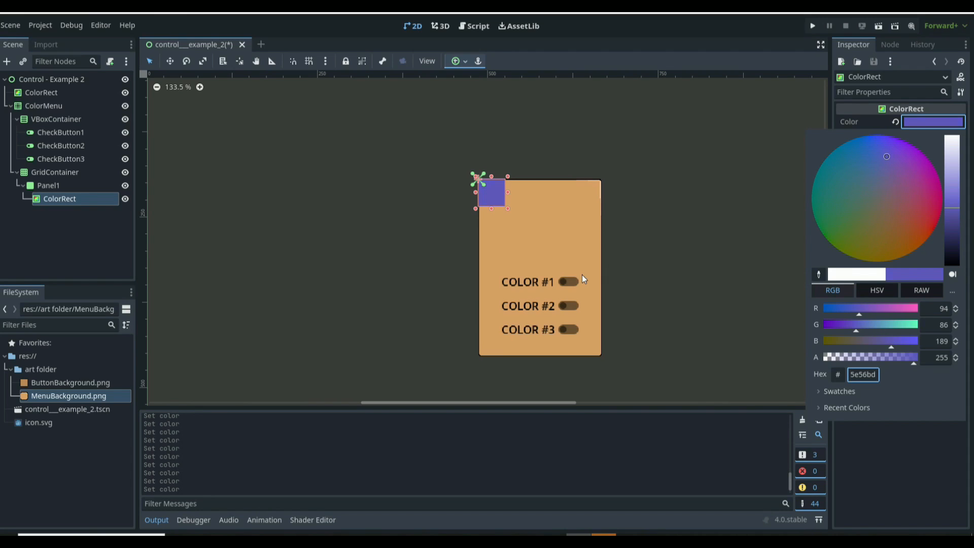
Step: Paste three copies of Panel1 into the GridContainer as Panel2 to Panel4 and collapse the panel entries
left_click(59, 201)
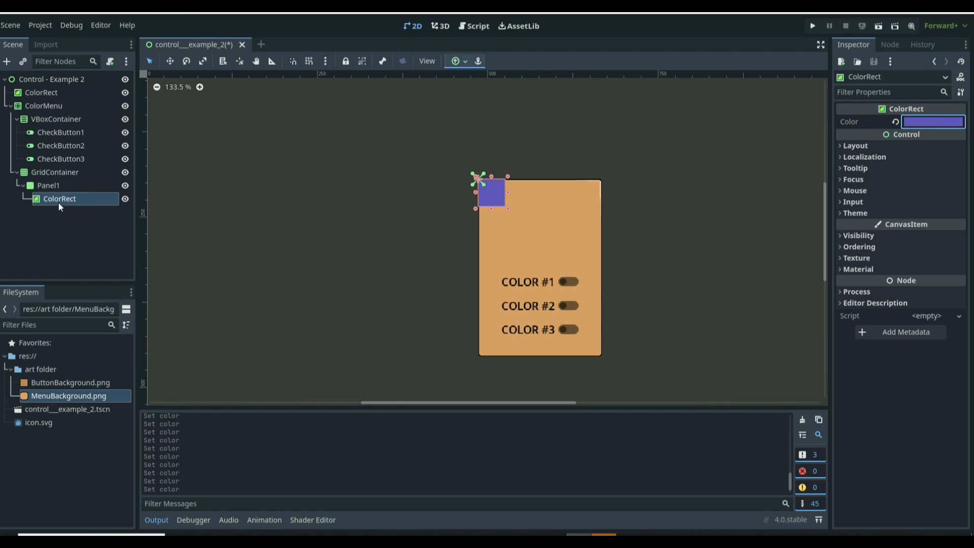
left_click(59, 188)
left_click(59, 172)
key("ctrl+v")
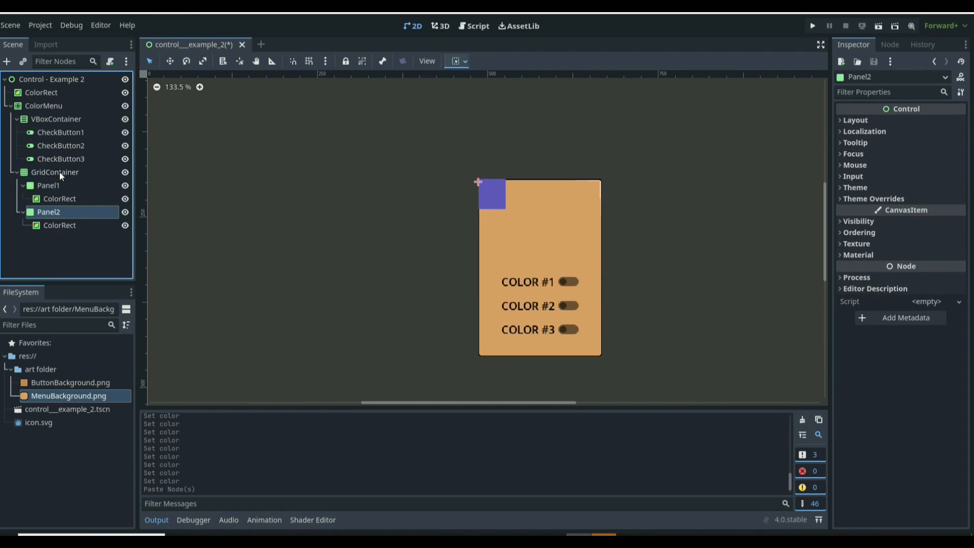
left_click(60, 172)
key("ctrl+v")
left_click(62, 176)
key("ctrl+v")
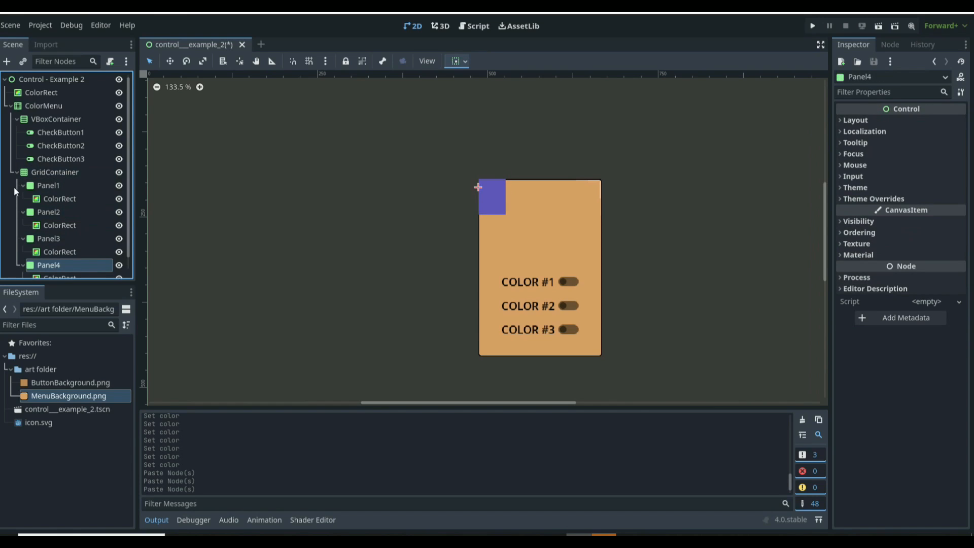
left_click(23, 185)
left_click(23, 198)
left_click(22, 212)
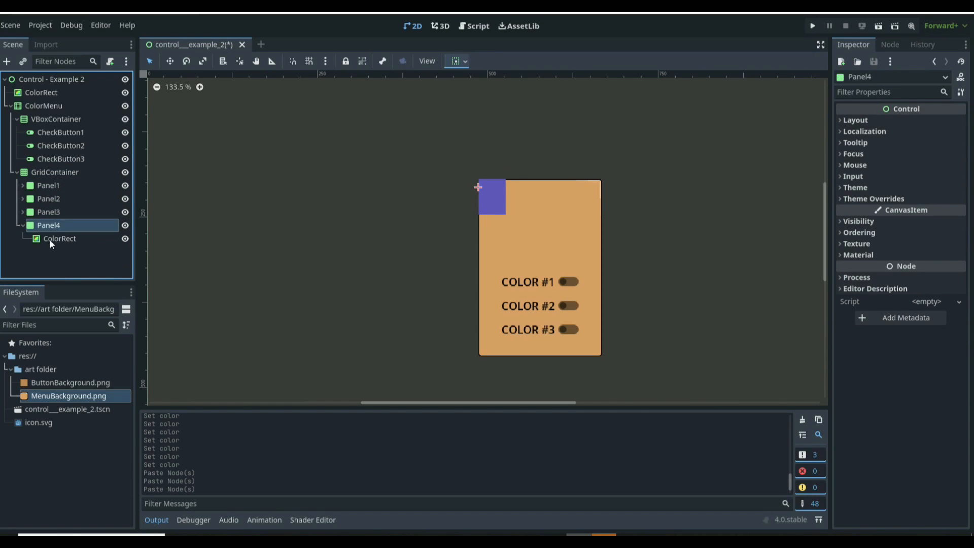
Step: Lighten Panel4's ColorRect to hex 8583e1 and collapse Panel4
left_click(69, 238)
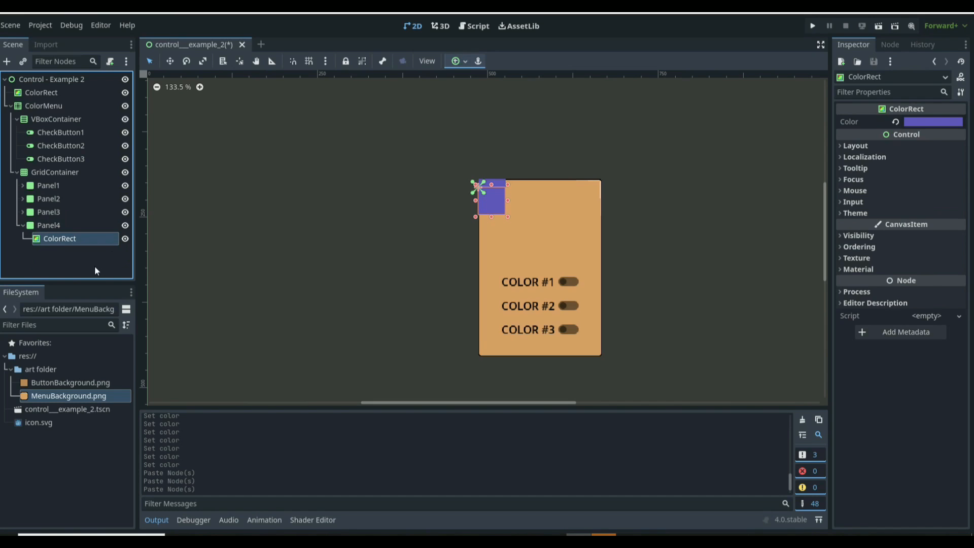
left_click(924, 121)
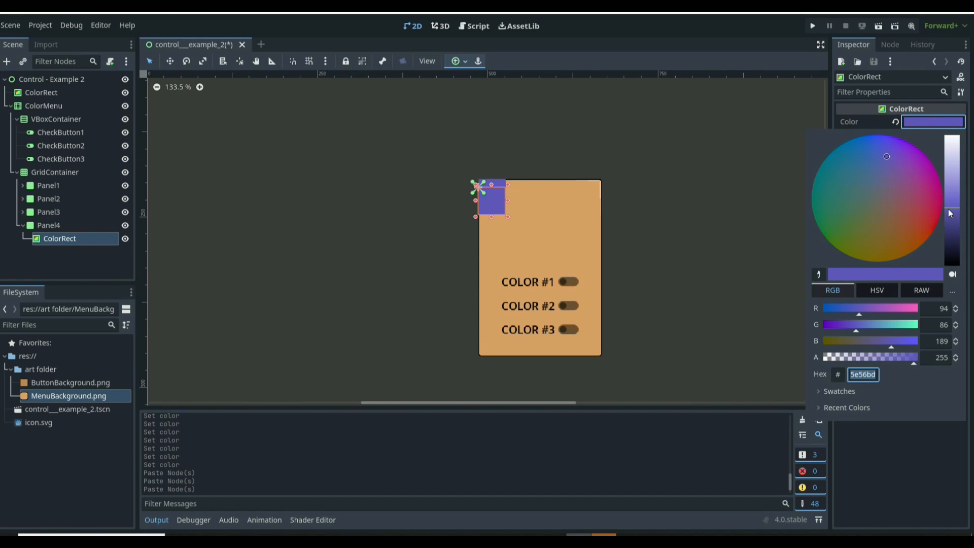
left_click_drag(948, 209, 954, 192)
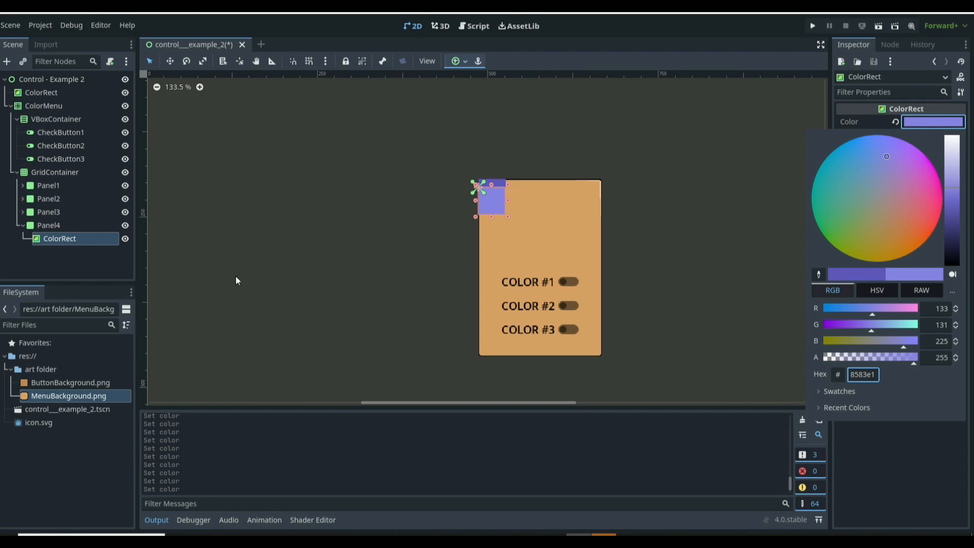
left_click(44, 250)
left_click(48, 226)
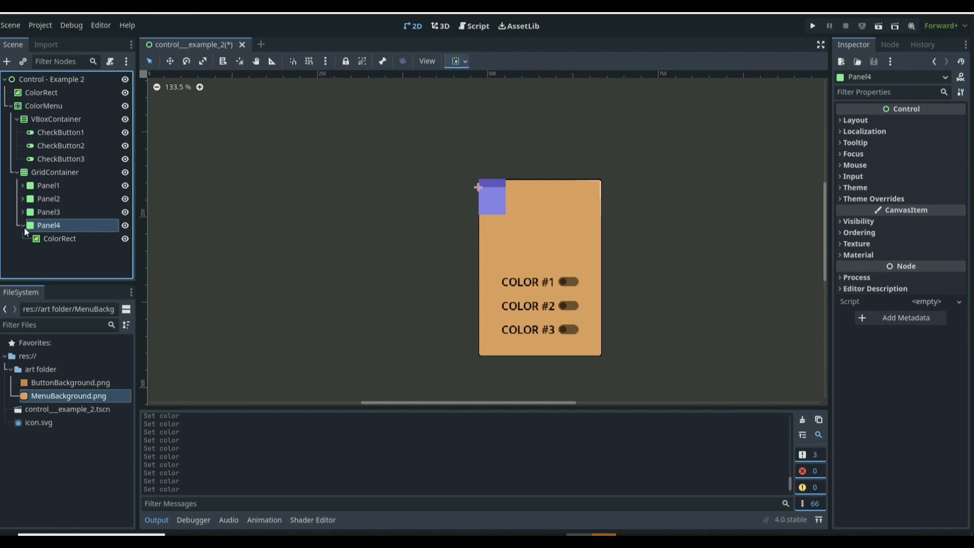
left_click(23, 225)
Step: Paste three more panel copies into the GridContainer as Panel5 to Panel7 and collapse Panel5 and Panel6
left_click(69, 172)
key("ctrl+v")
key("ctrl+v")
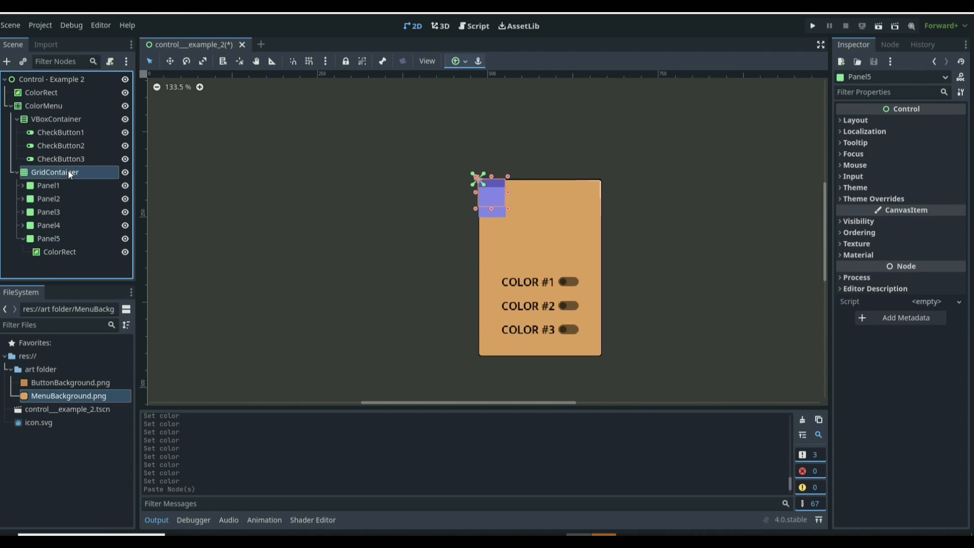
key("ctrl+v")
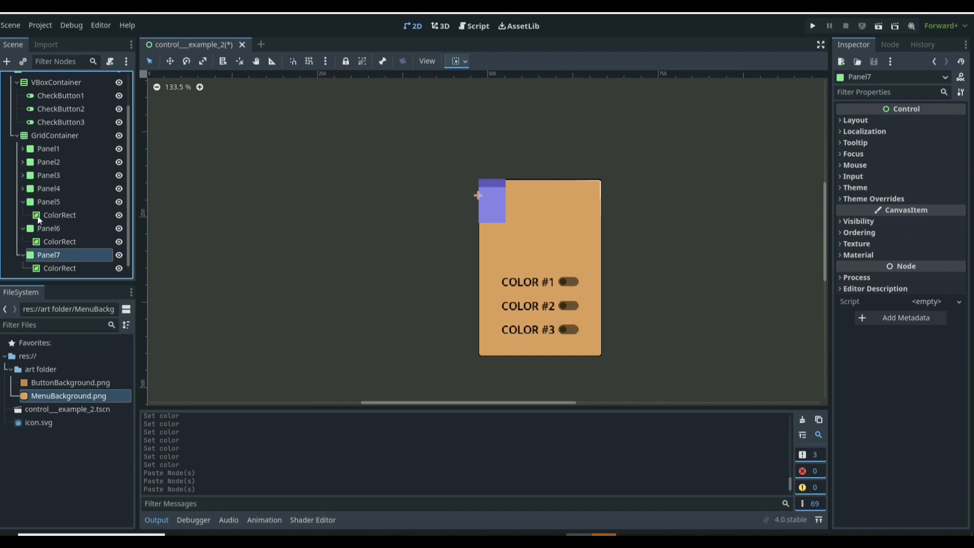
left_click(24, 202)
left_click(23, 229)
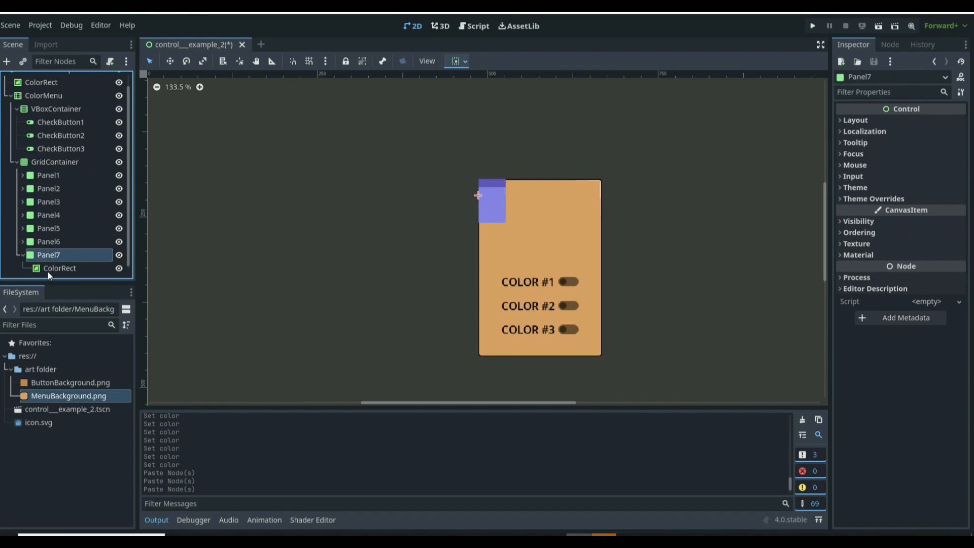
Step: Lighten Panel7's ColorRect further to hex b6b8f1
left_click(53, 268)
left_click(933, 122)
left_click_drag(957, 205, 947, 167)
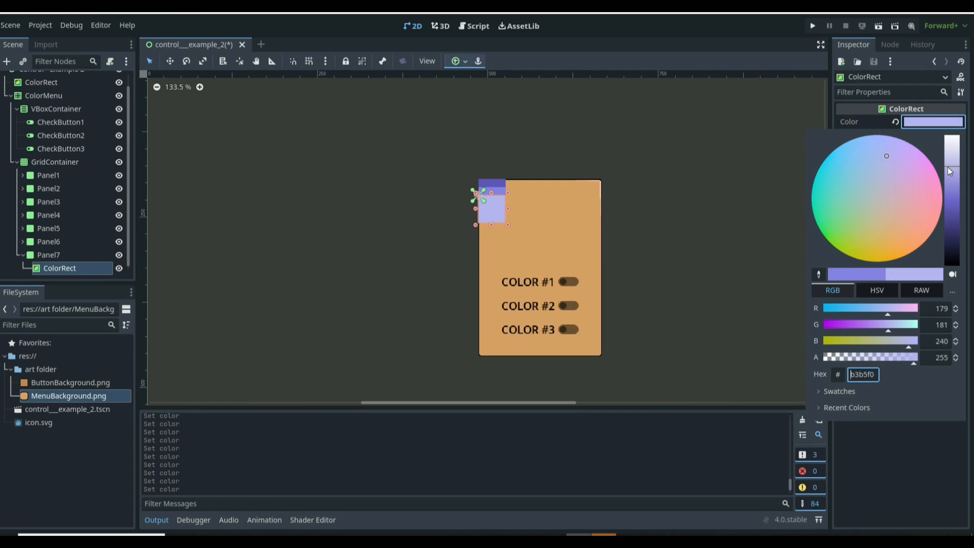
left_click(81, 251)
left_click(80, 252)
Step: Paste two more panel copies into the GridContainer as Panel8 and Panel9 and collapse the expanded panels
left_click(69, 164)
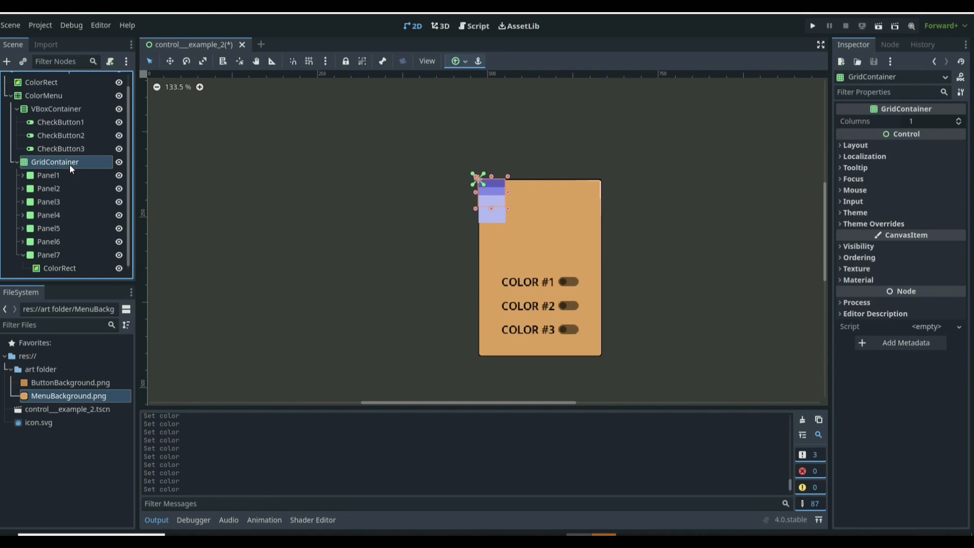
key("ctrl+v")
left_click(75, 153)
key("ctrl+v")
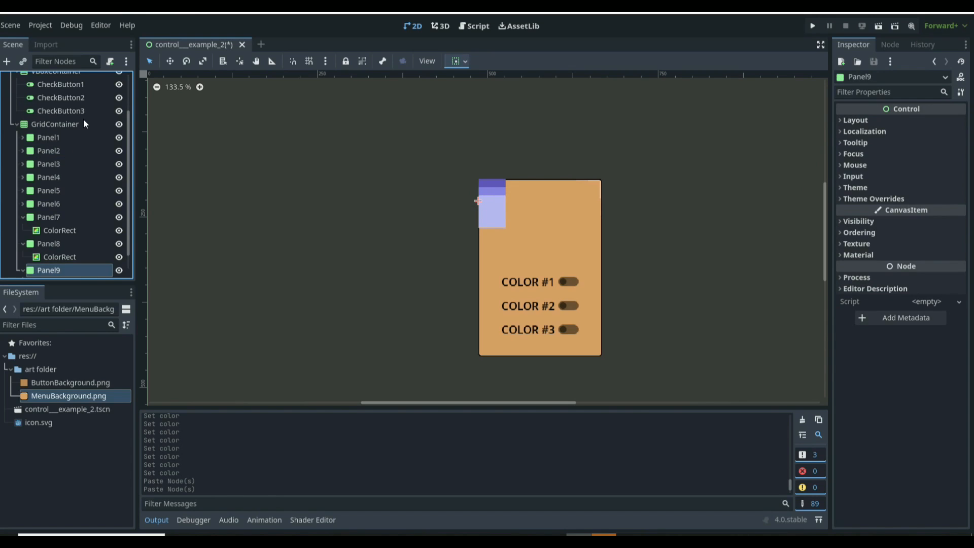
left_click(22, 244)
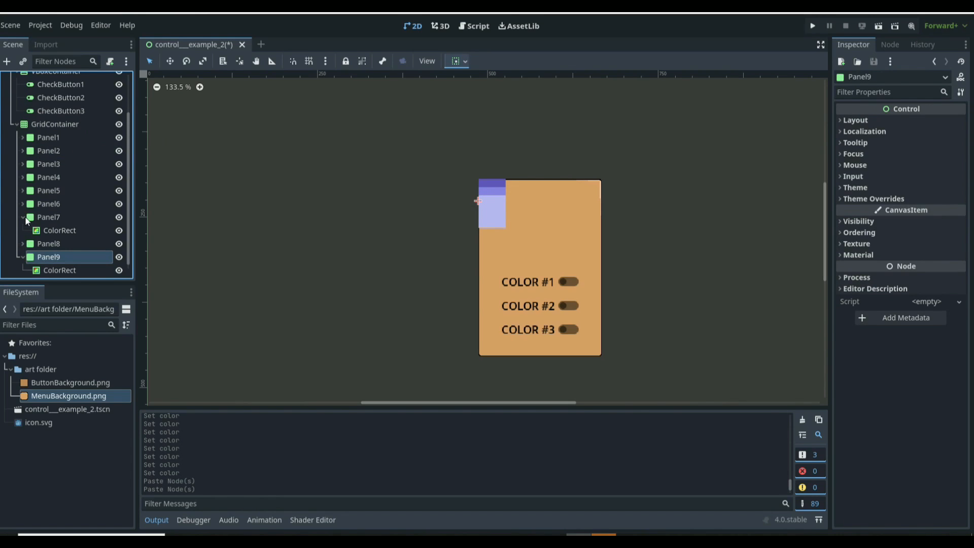
left_click(22, 217)
left_click(22, 255)
scroll(512, 190, "up", 3)
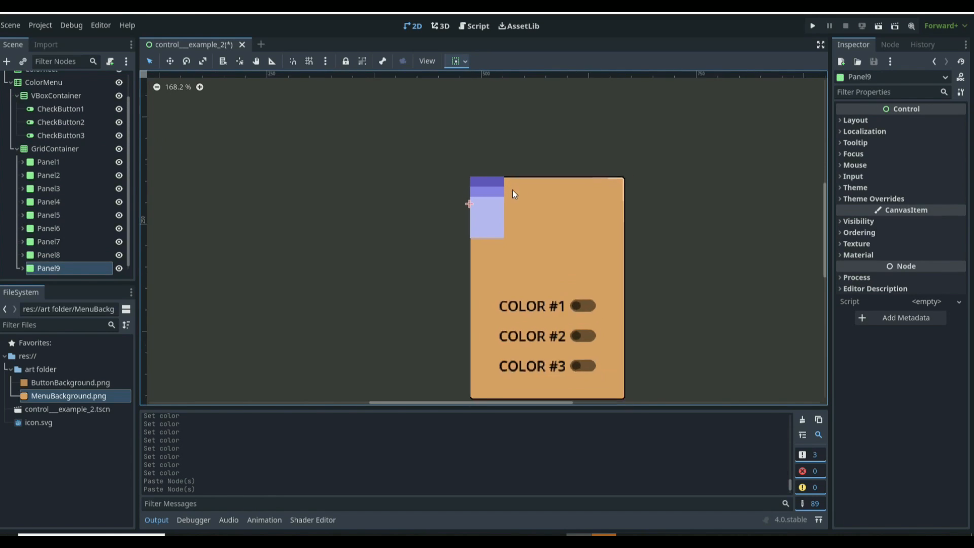
left_click(118, 202)
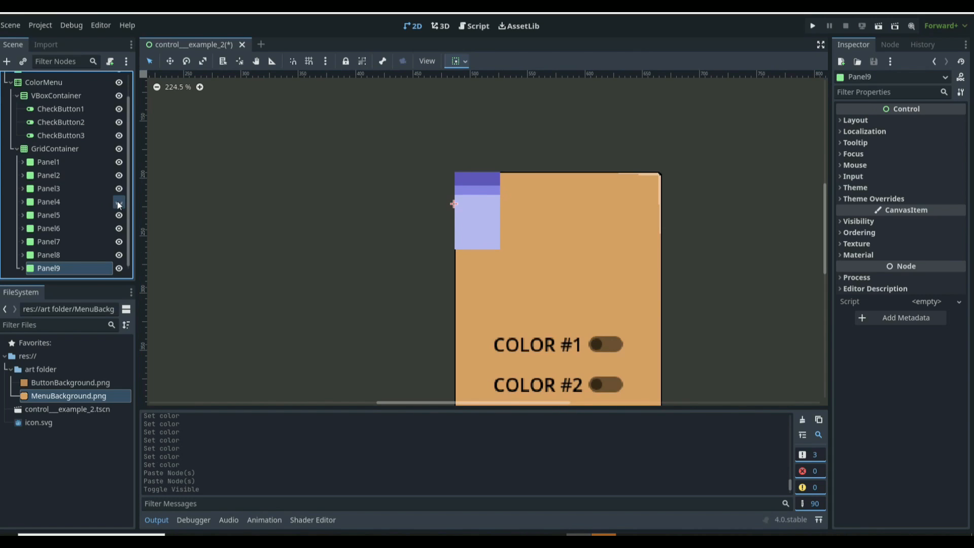
left_click(118, 202)
left_click(118, 202)
left_click(118, 202)
left_click(118, 202)
left_click(118, 202)
left_click(118, 202)
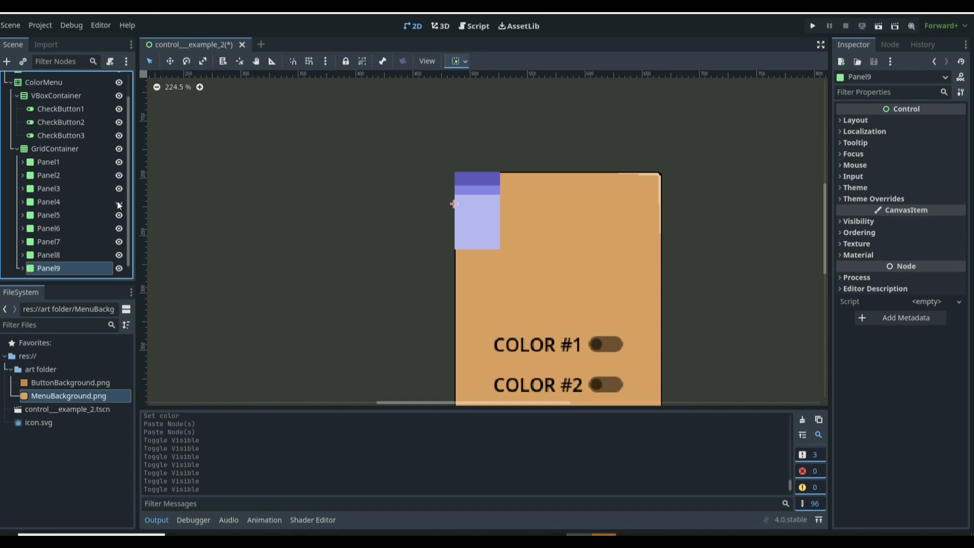
left_click(118, 203)
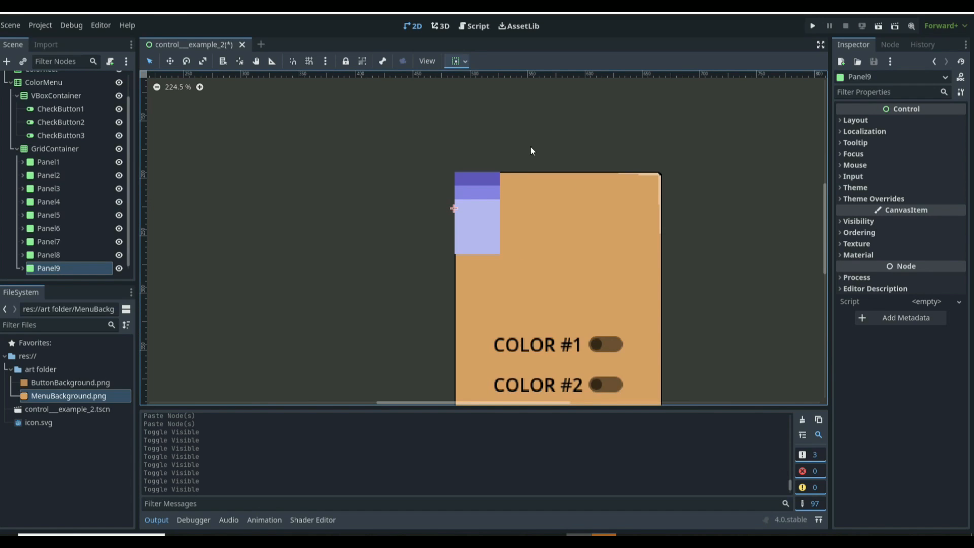
Step: Set the GridContainer's Columns to 3
left_click(102, 148)
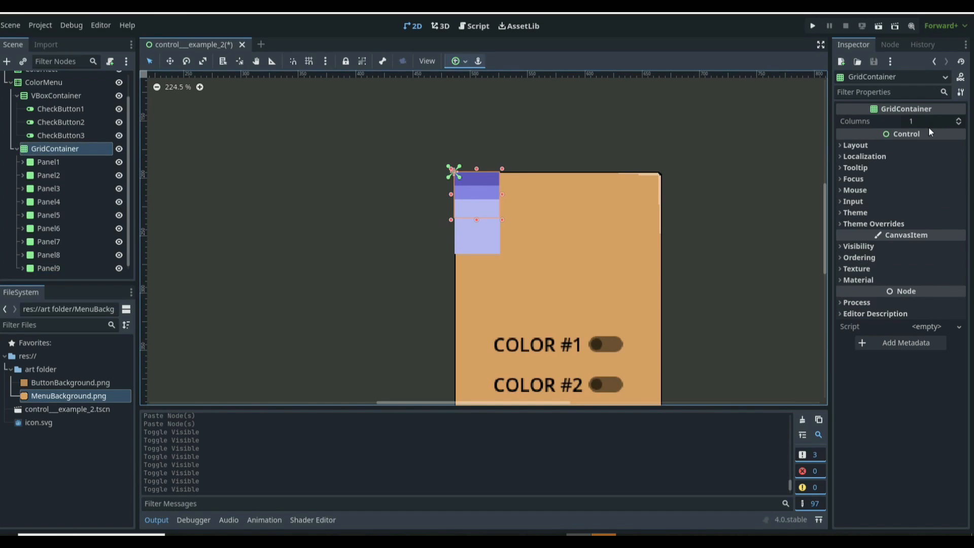
left_click(959, 119)
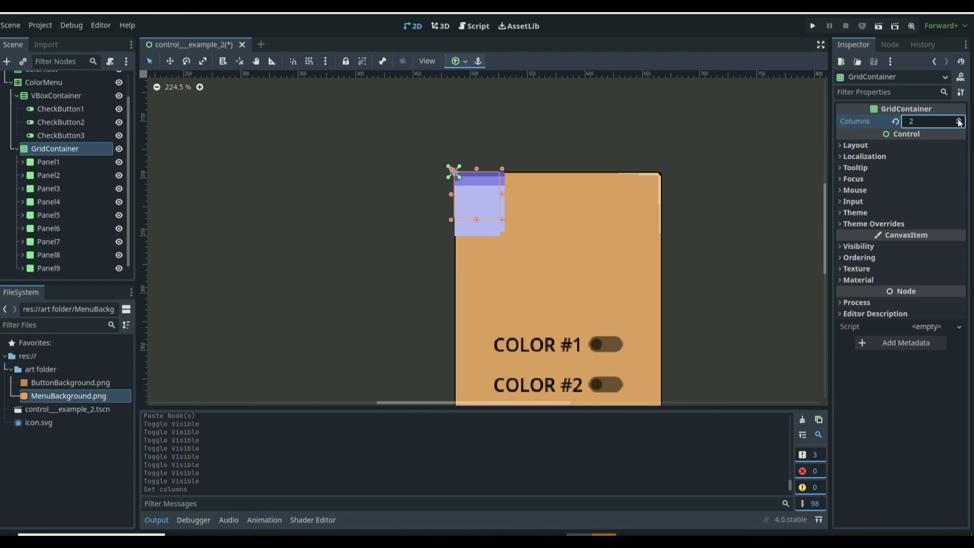
left_click(959, 120)
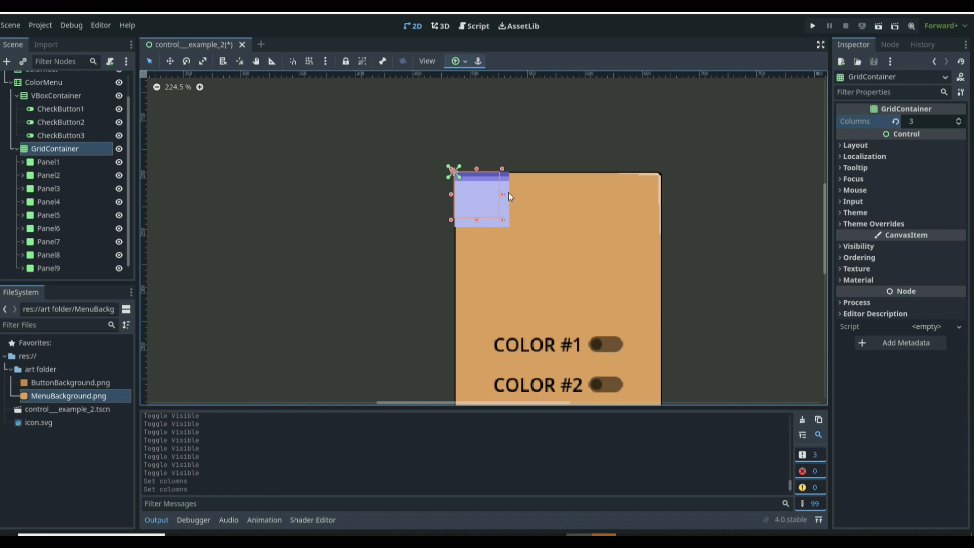
Step: Override the GridContainer's horizontal and vertical separation theme constants to 45 each
left_click(873, 224)
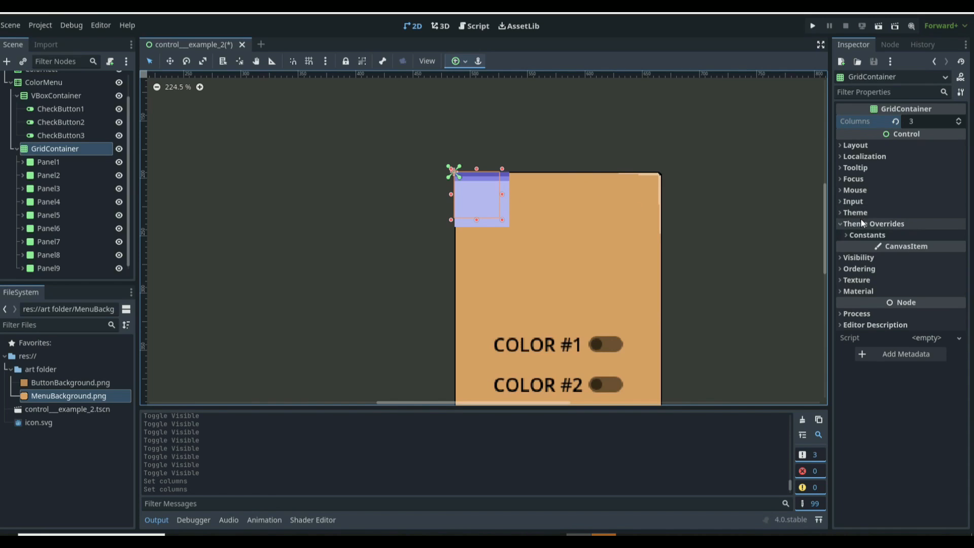
left_click(865, 235)
left_click(870, 213)
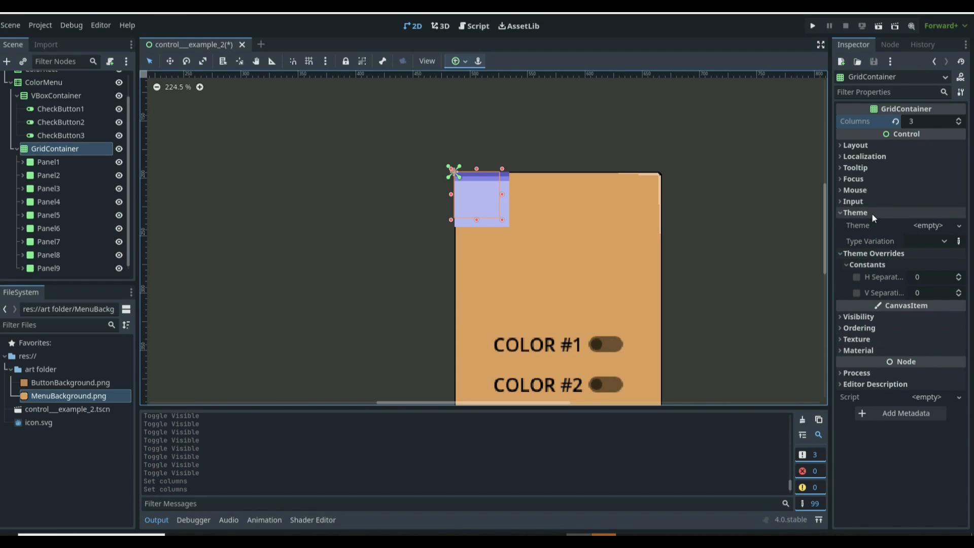
left_click(921, 225)
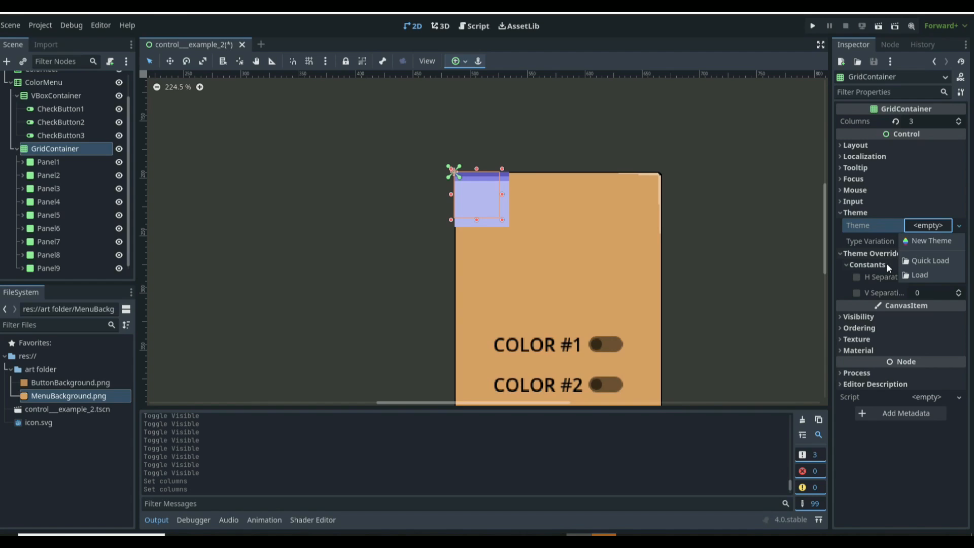
left_click(870, 251)
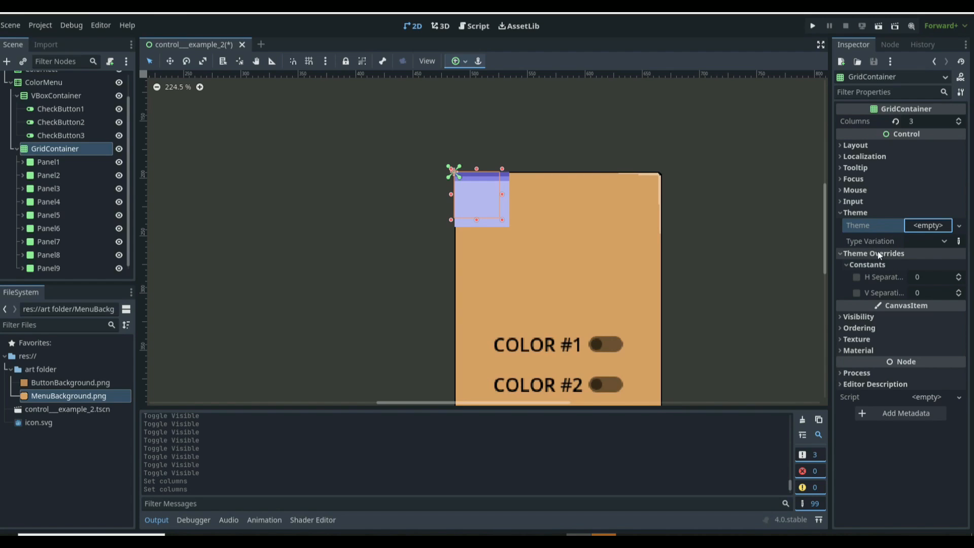
left_click(917, 276)
type("45")
key("Return")
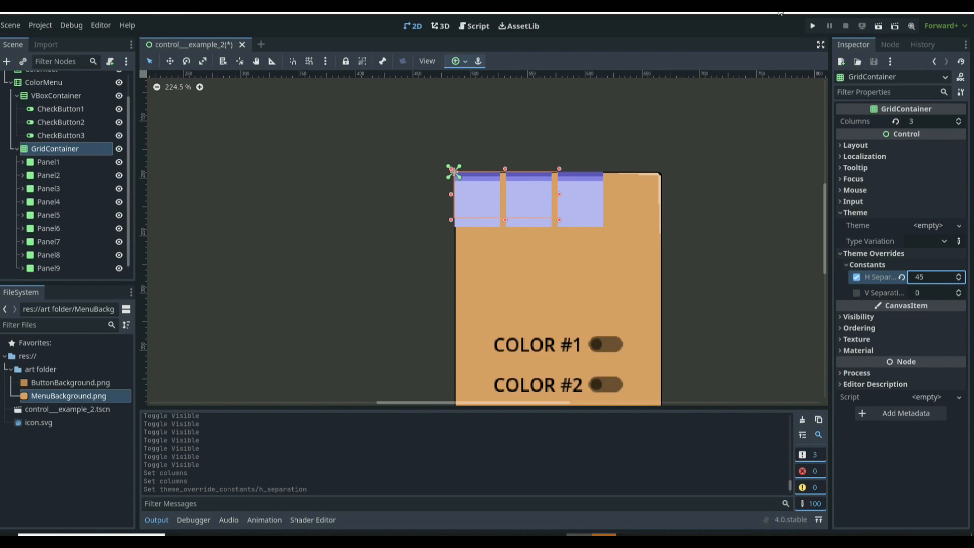
left_click(926, 293)
type("45")
key("Return")
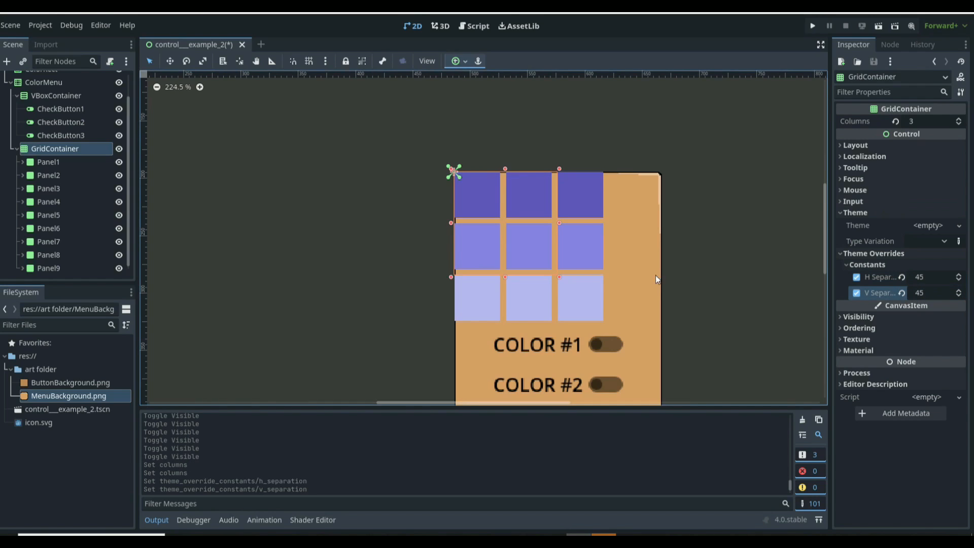
Step: Select the VBoxContainer and then the GridContainer to review their properties
scroll(575, 242, "down", 4)
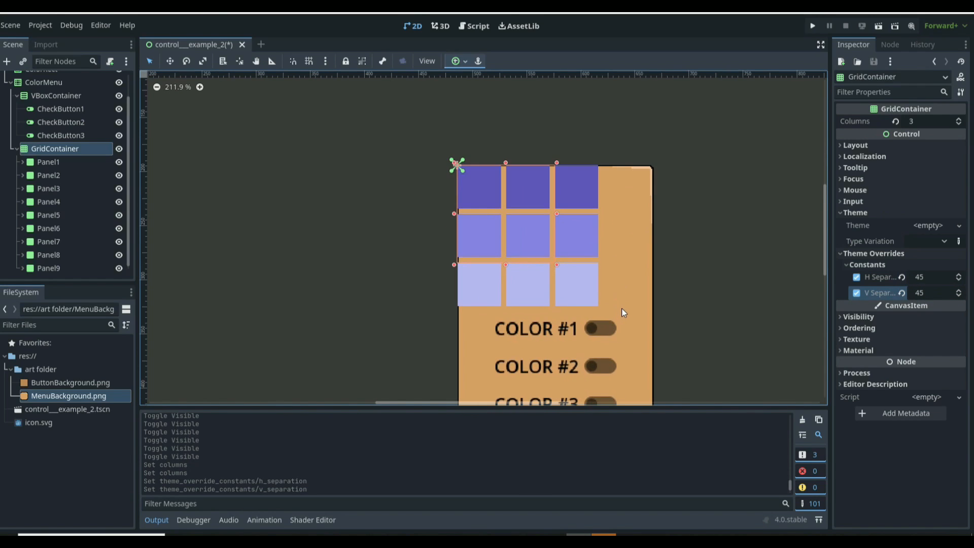
scroll(606, 385, "up", 2)
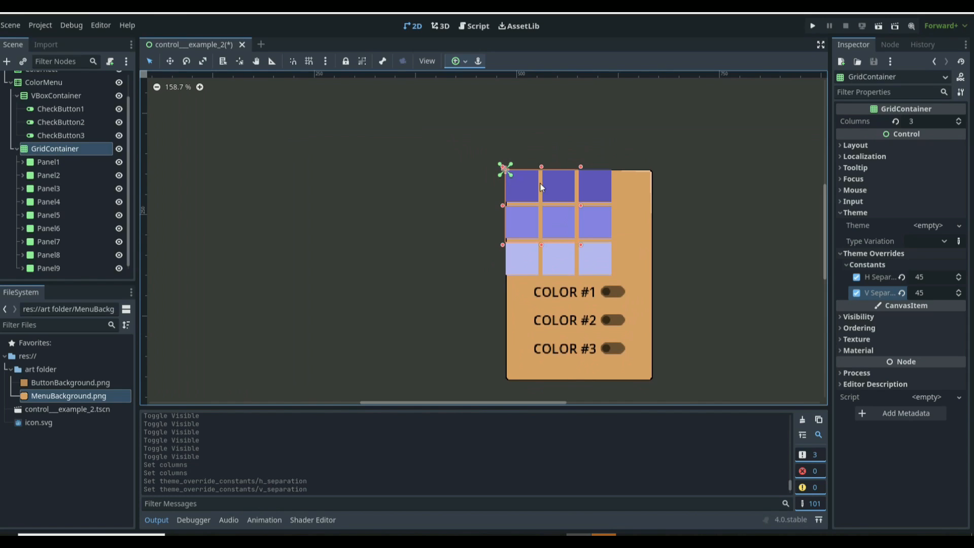
left_click(59, 95)
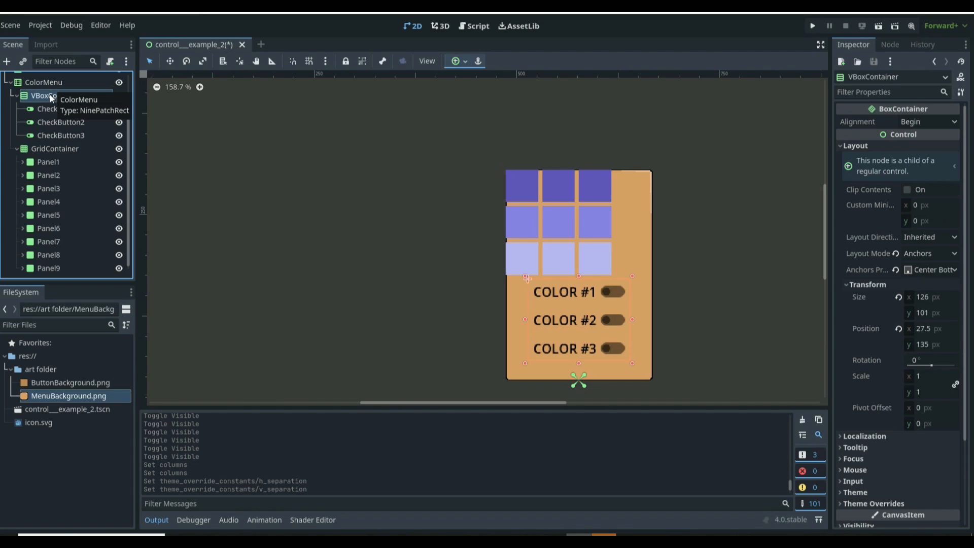
left_click(43, 149)
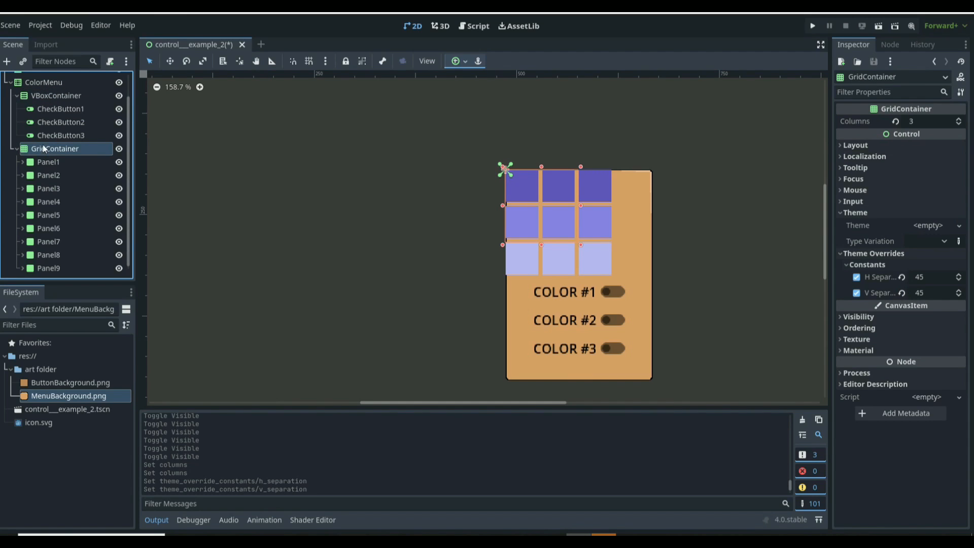
Step: Set the GridContainer's layout mode to Anchors with the Center anchors preset
left_click(860, 145)
left_click(921, 253)
left_click(926, 283)
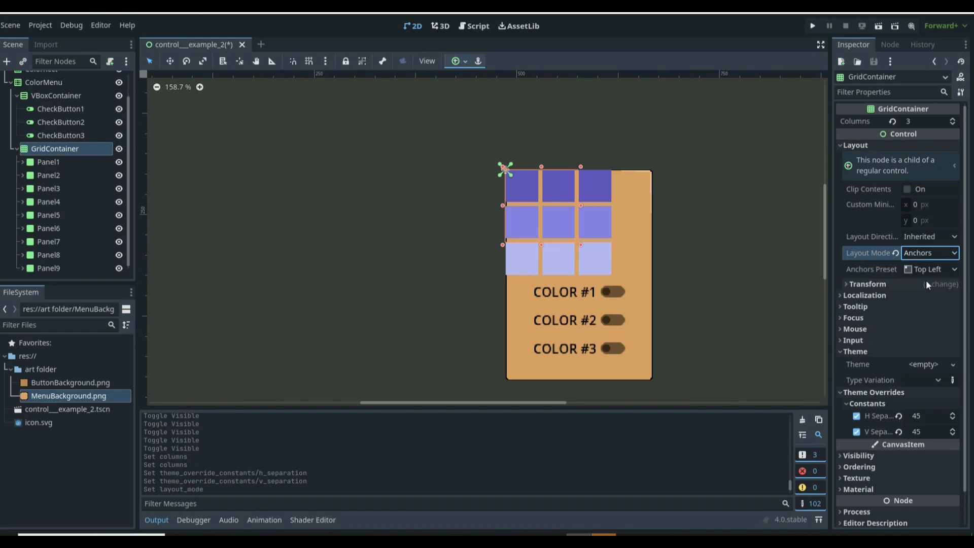
left_click(930, 268)
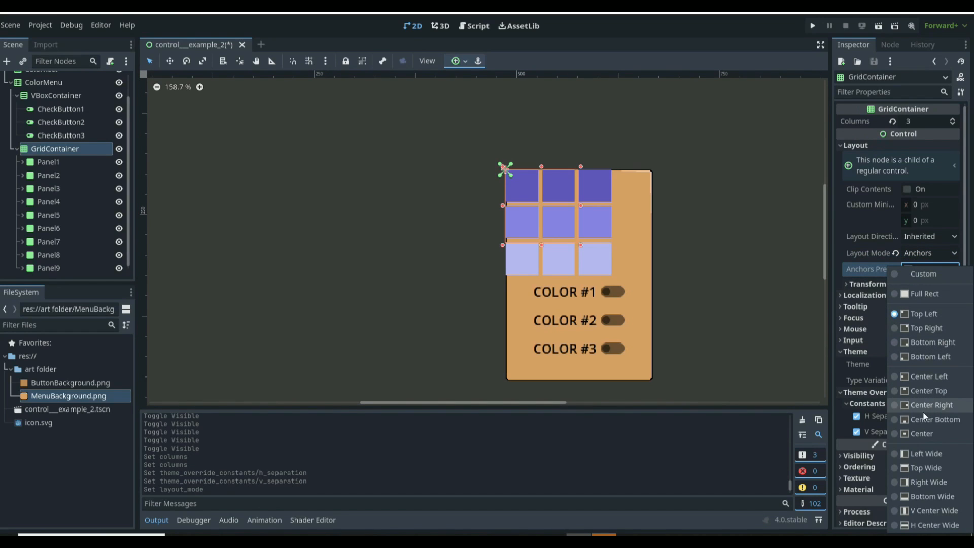
left_click(915, 431)
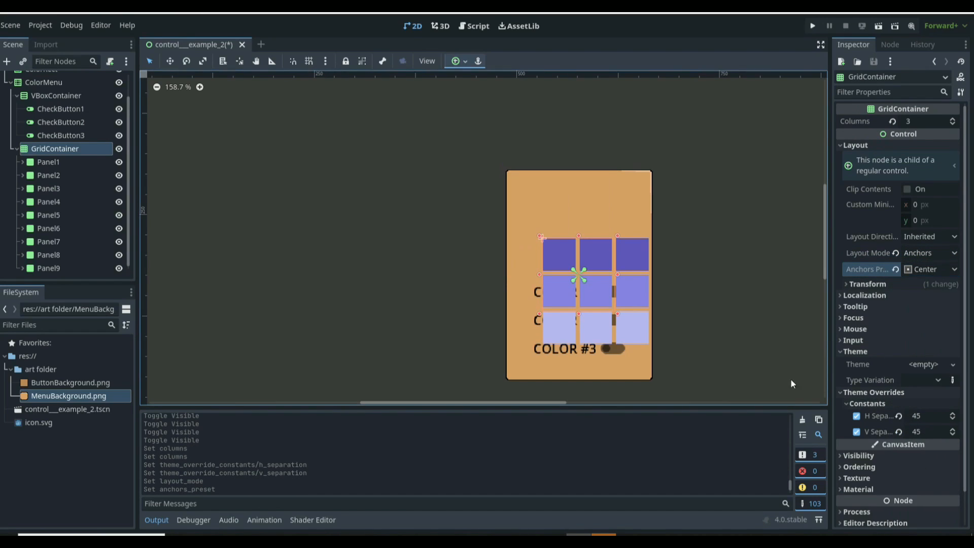
Step: Resize the GridContainer to about 132 × 131 px so the panels fit the menu
scroll(761, 370, "up", 2)
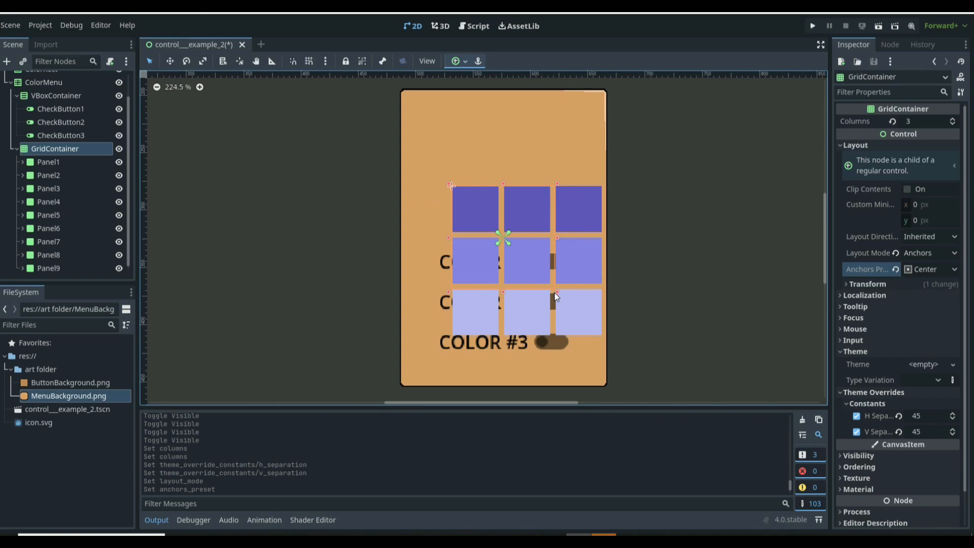
left_click_drag(557, 292, 606, 339)
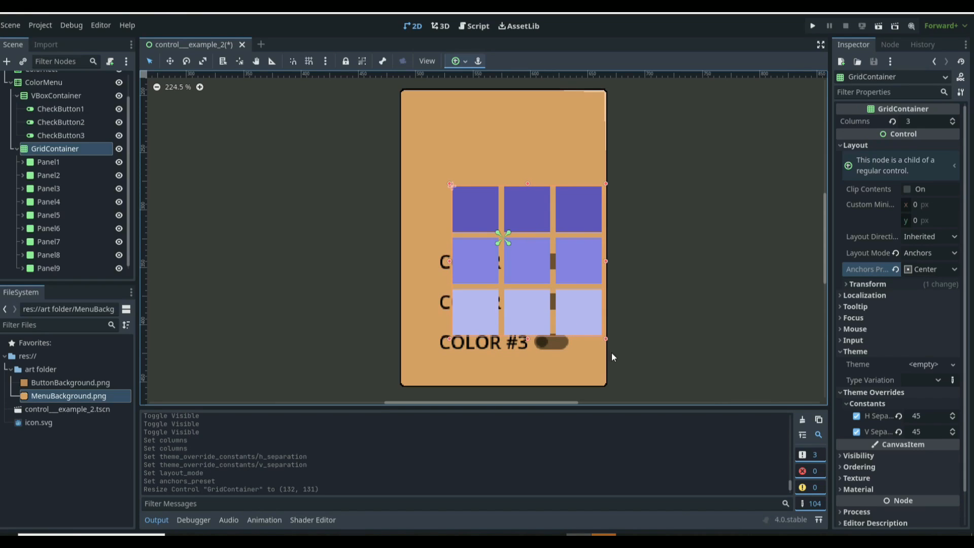
Step: Reset the GridContainer's layout mode to Anchors and apply the Center Top anchors preset
left_click(897, 253)
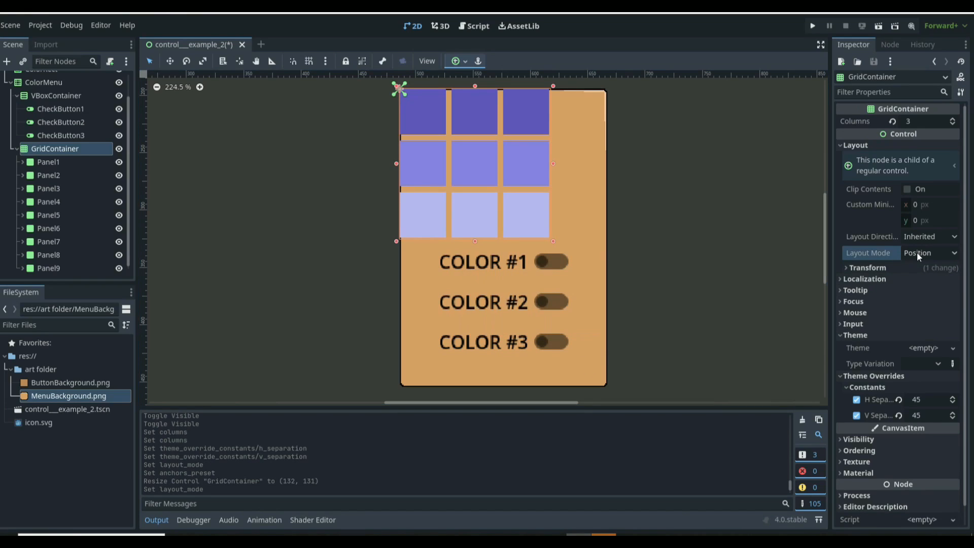
left_click(918, 253)
left_click(926, 283)
left_click(927, 268)
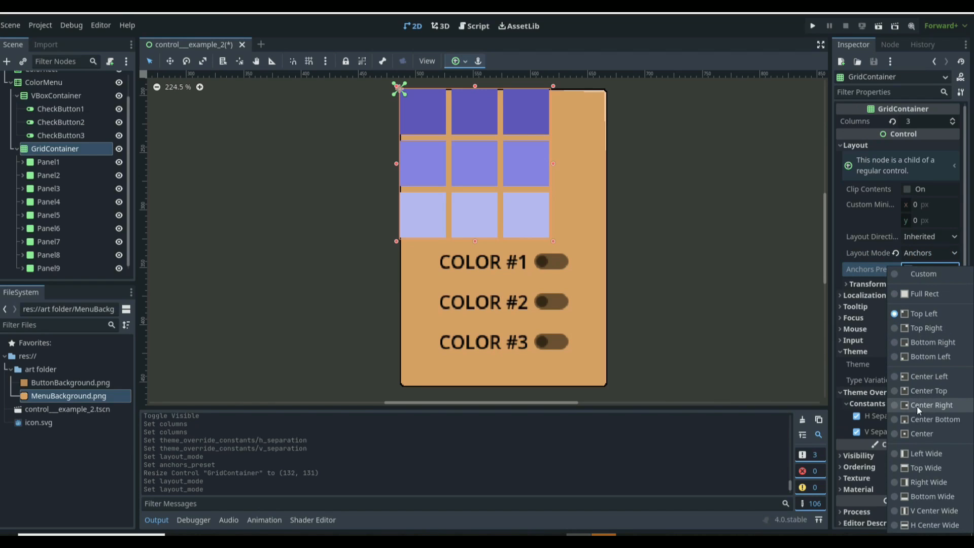
left_click(918, 432)
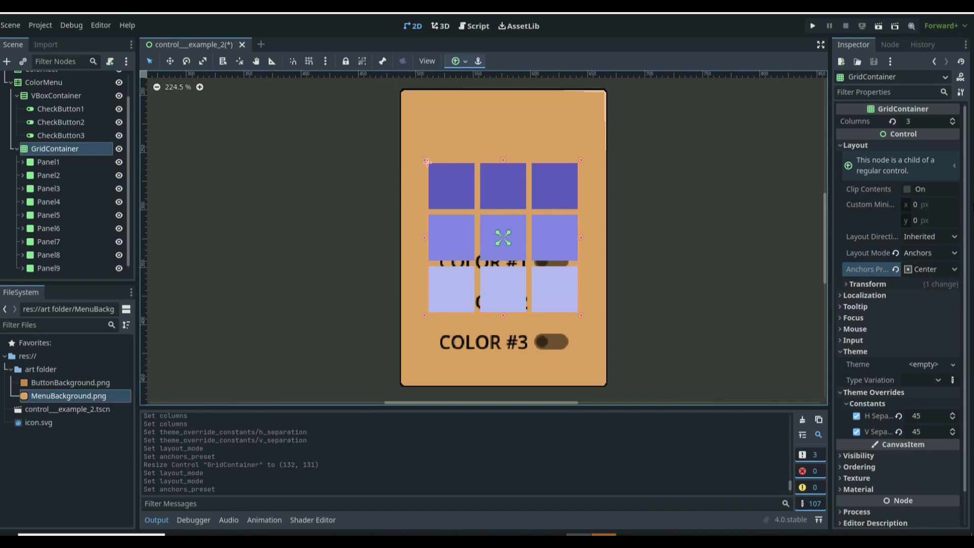
left_click(913, 270)
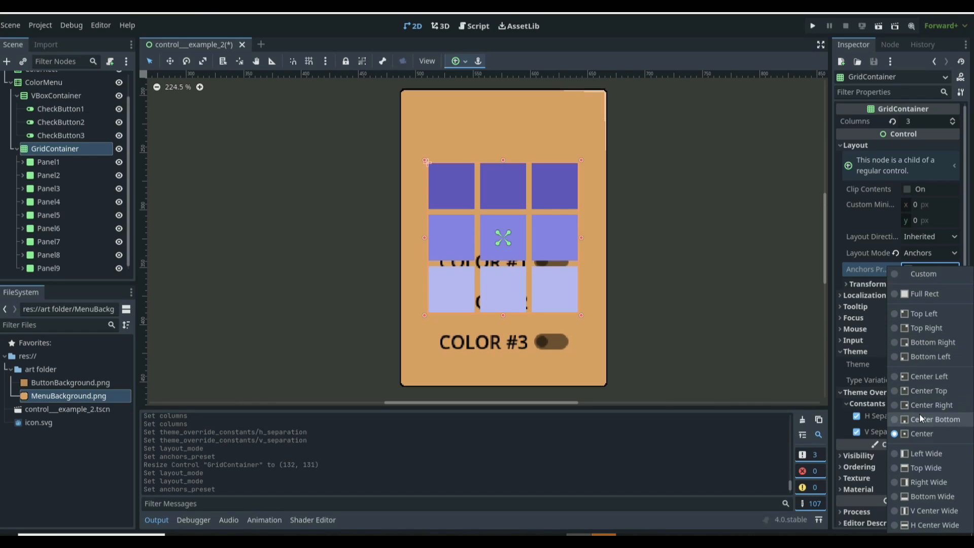
left_click(924, 390)
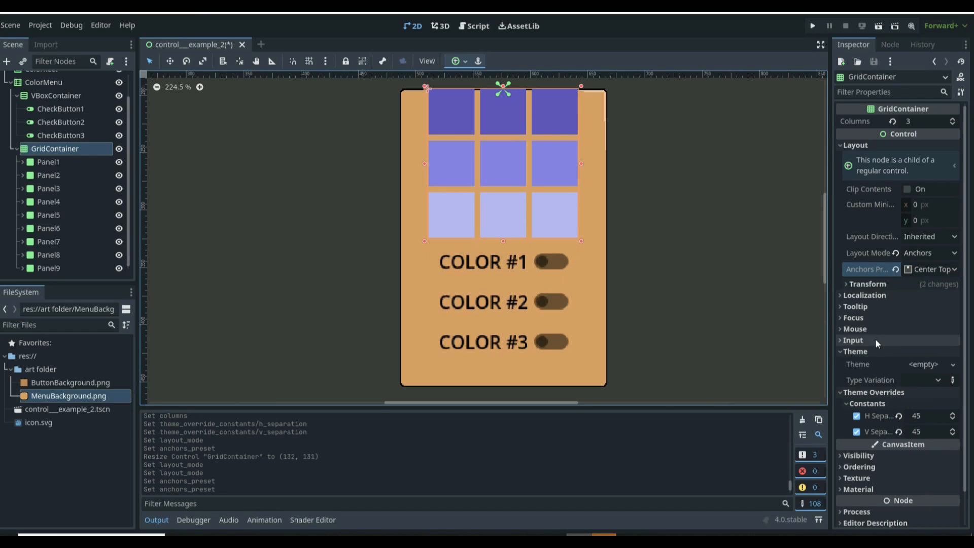
Step: Set the GridContainer's position Y to 10 px
left_click(873, 286)
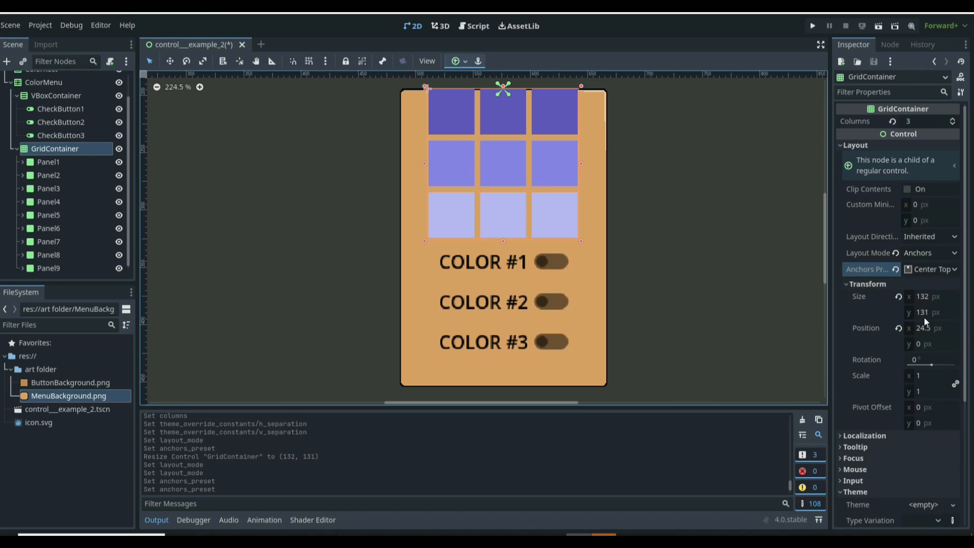
left_click(933, 313)
key("Return")
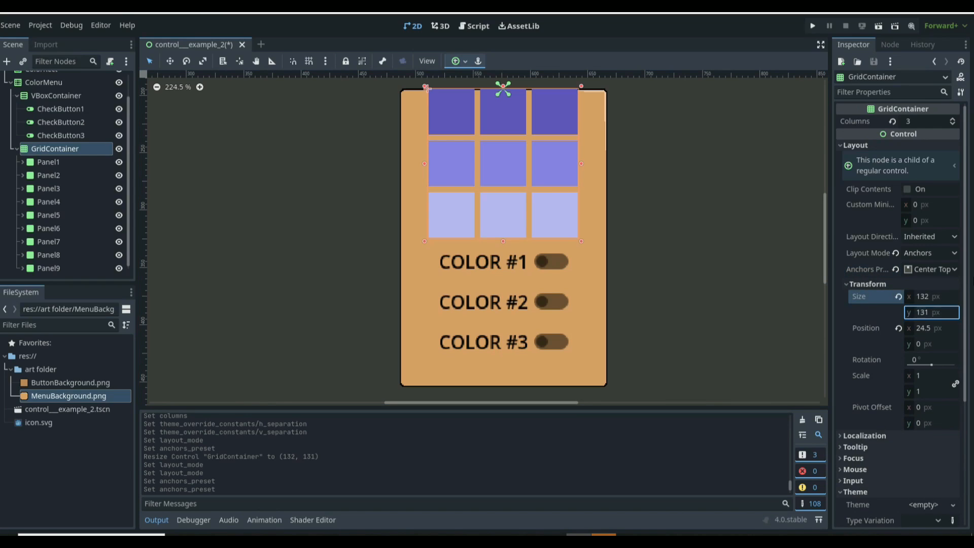
left_click(937, 343)
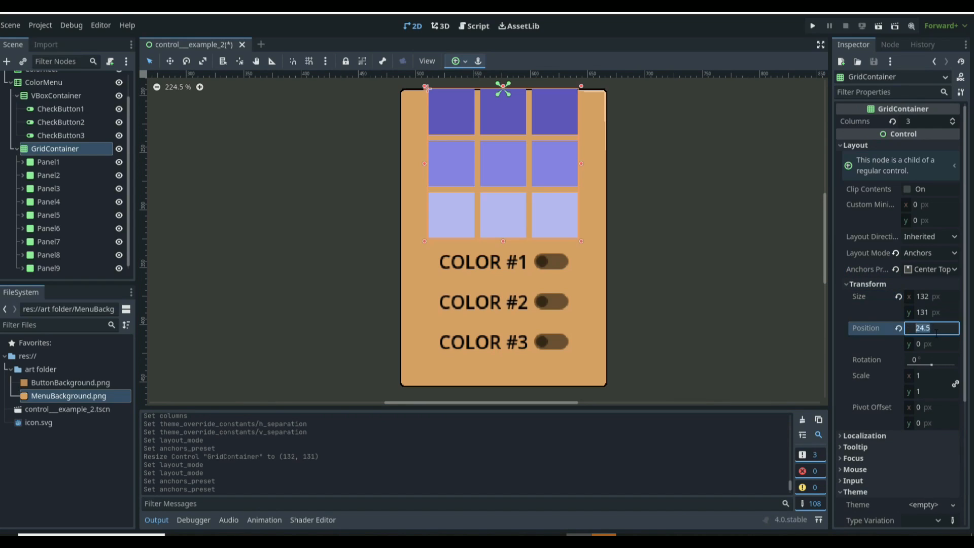
type("10")
key("Return")
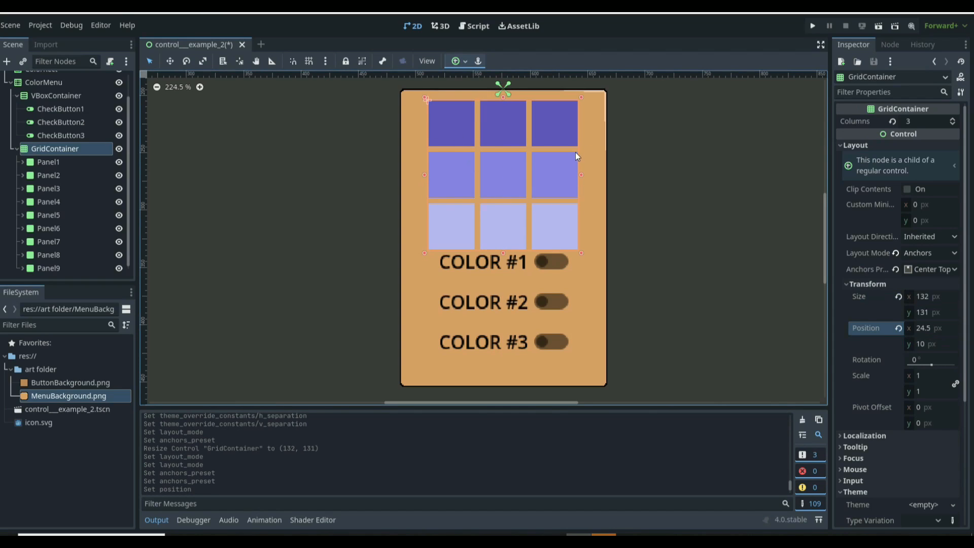
Step: Select the VBoxContainer and set its size Y to 101 px
scroll(528, 216, "down", 1)
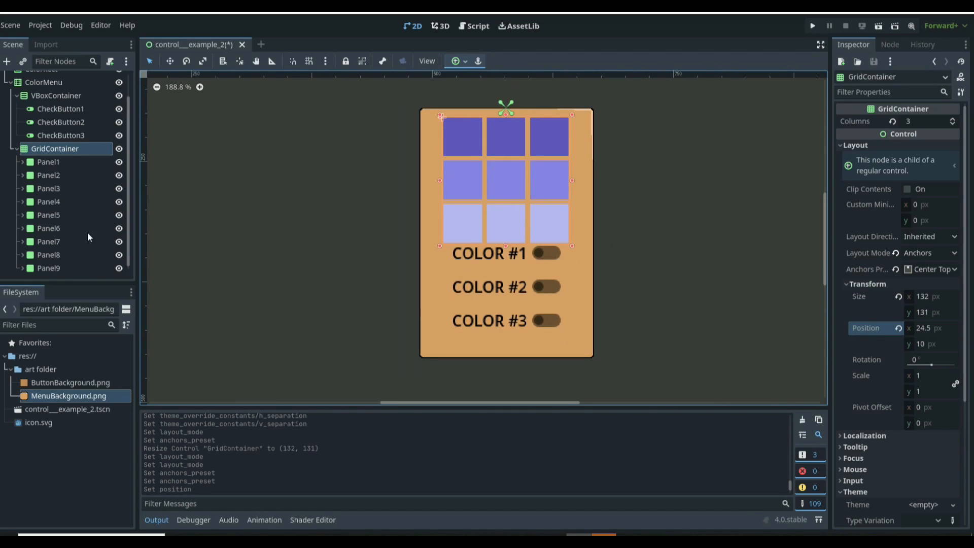
left_click(53, 96)
left_click(931, 313)
type("110")
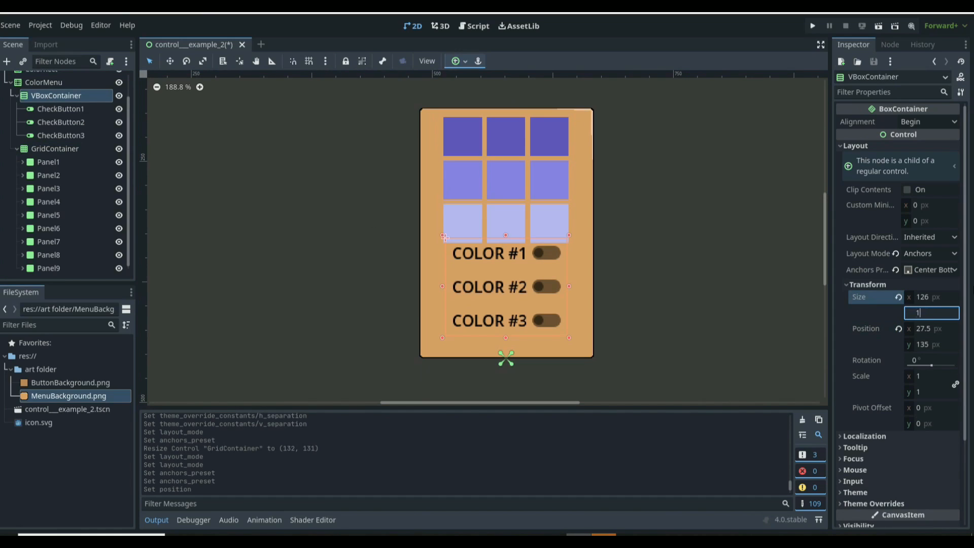
key("Return")
left_click(918, 301)
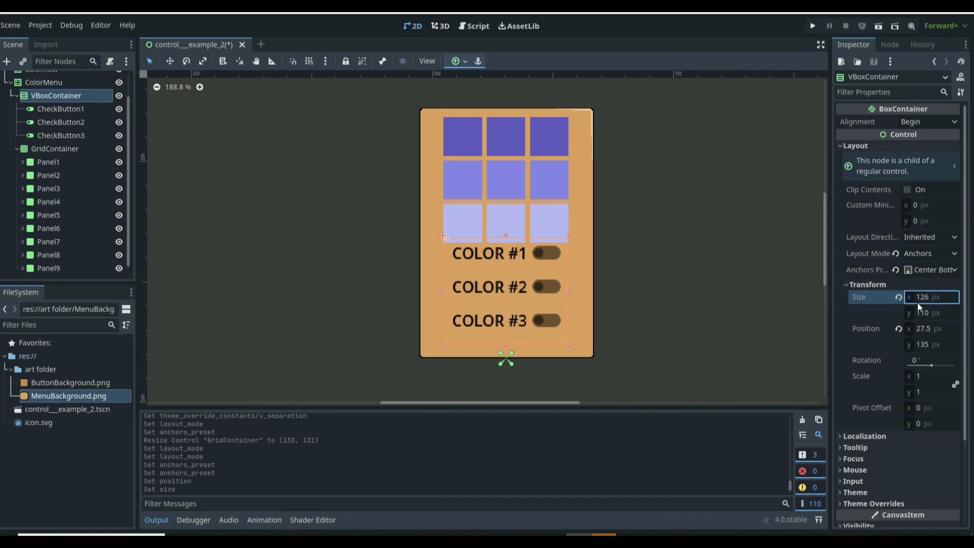
left_click(929, 312)
type("101")
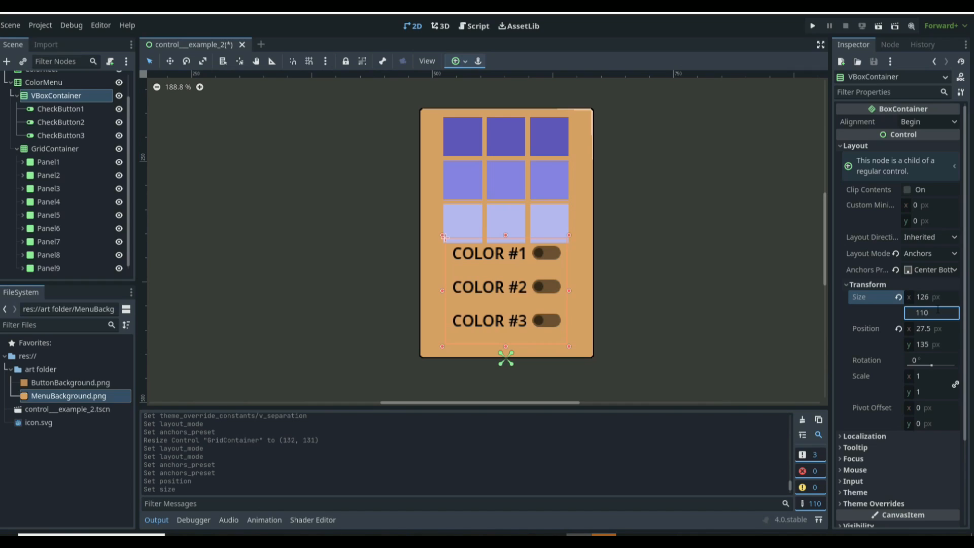
key("Return")
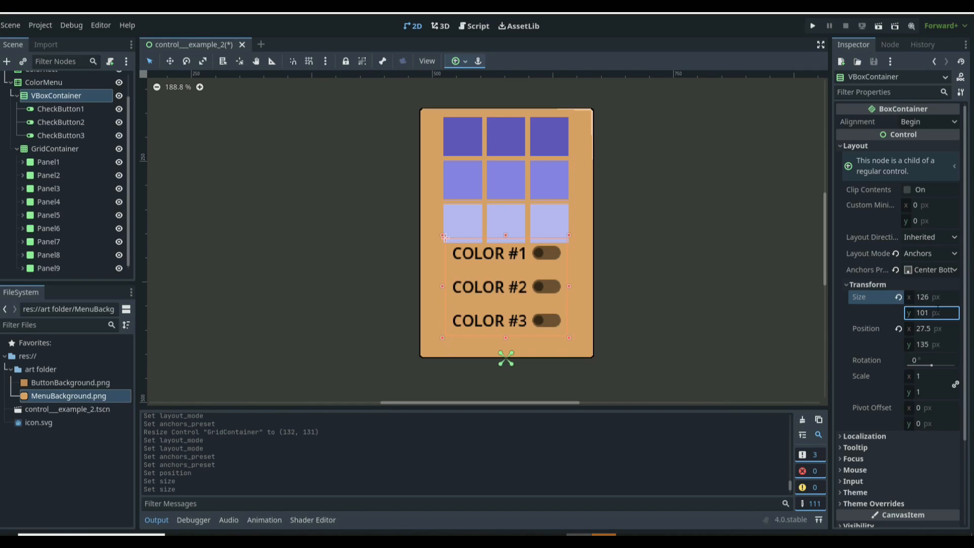
Step: Set the VBoxContainer's position Y to 149 px
left_click(934, 344)
type("145")
key("Return")
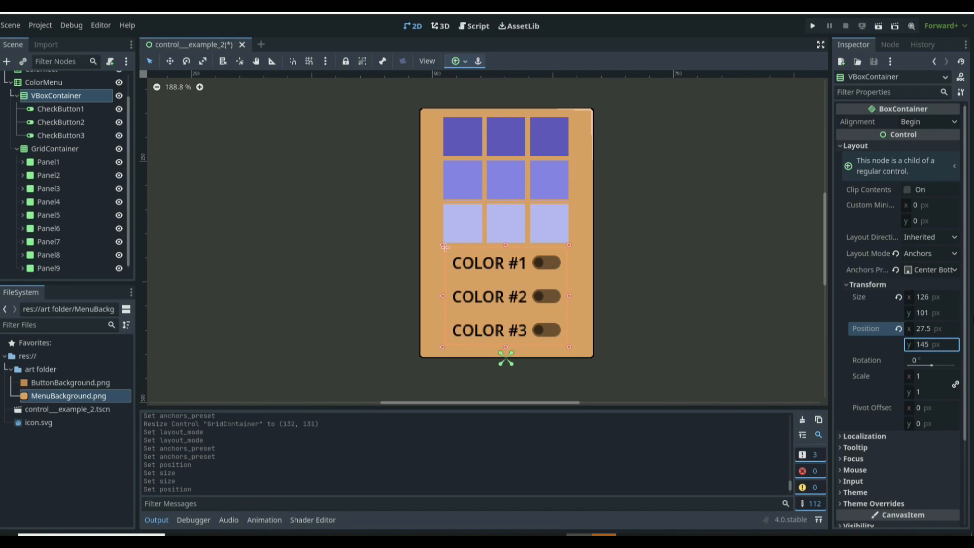
left_click(935, 344)
type("149")
key("Return")
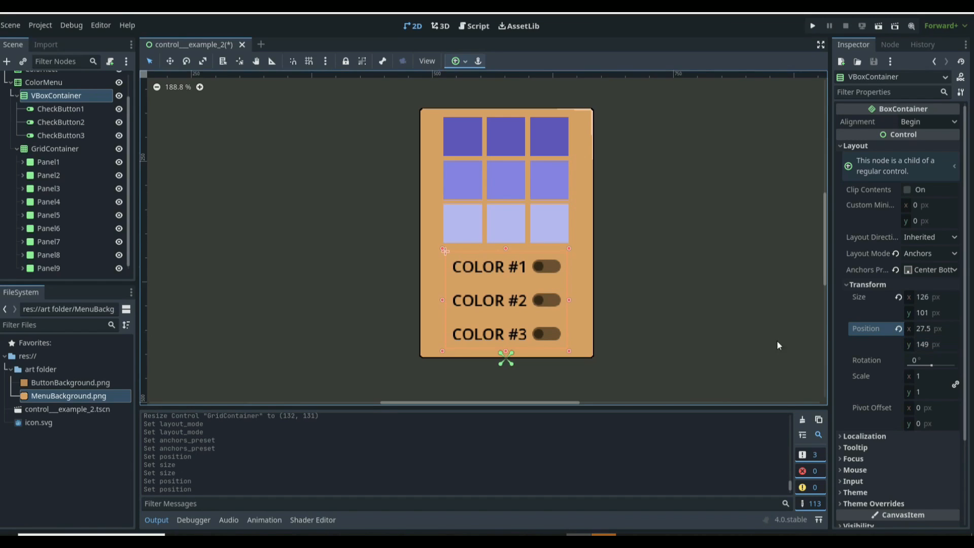
Step: Collapse the GridContainer and attach a new GDScript, ColorMenu.gd, to the ColorMenu node
left_click(754, 306)
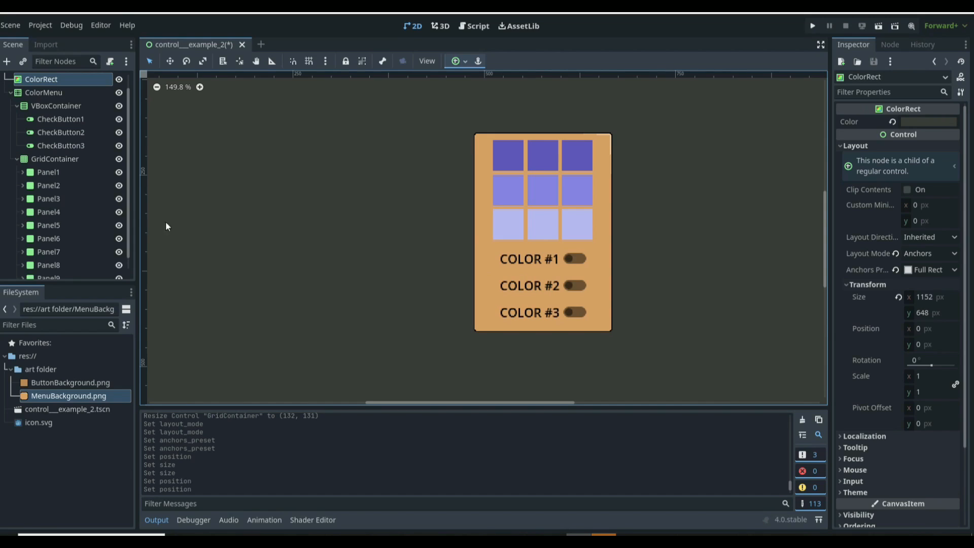
scroll(74, 186, "up", 1)
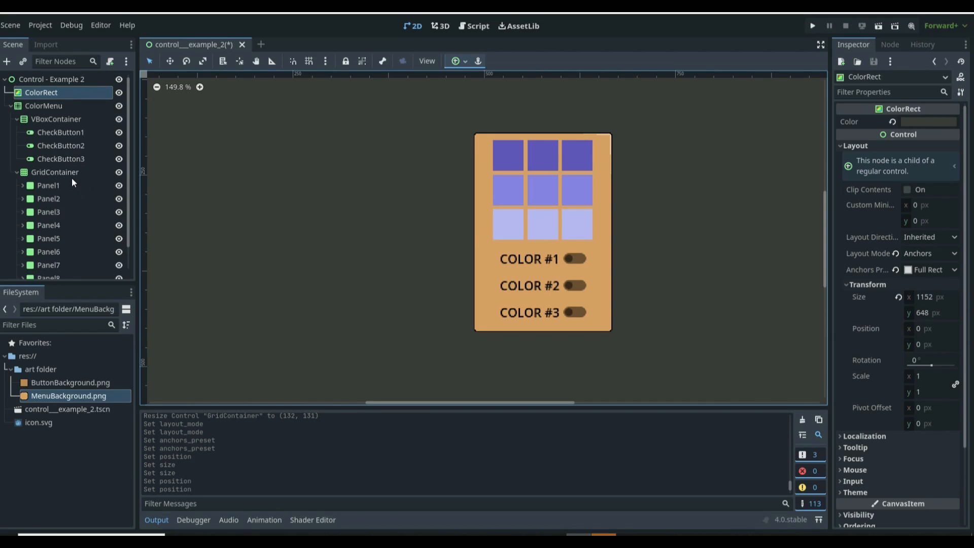
left_click(17, 172)
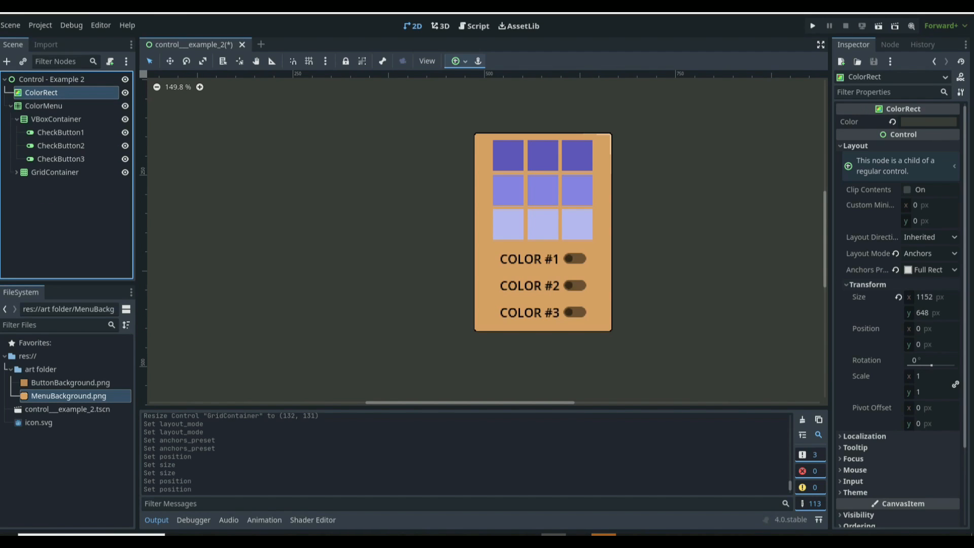
left_click(44, 106)
left_click(109, 62)
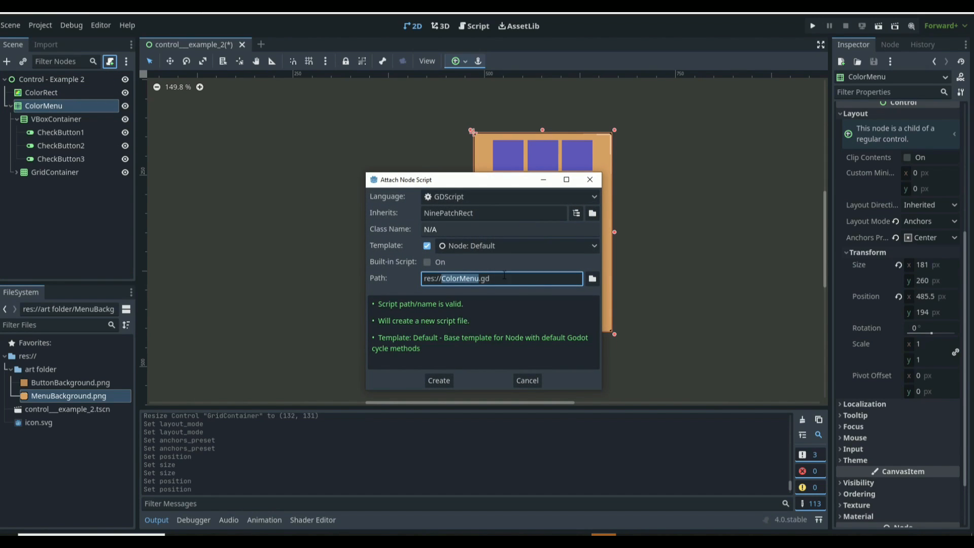
left_click(441, 380)
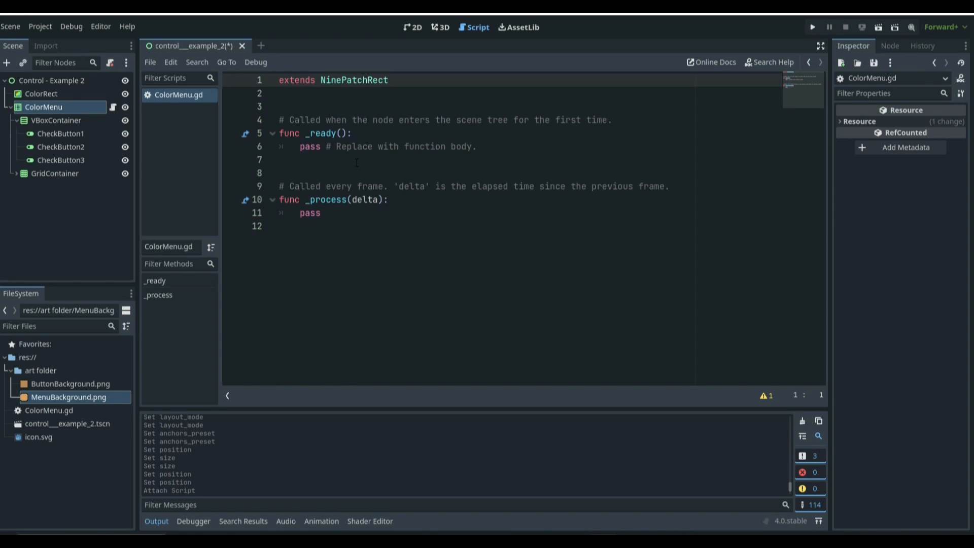
Step: Delete the default _ready and _process functions from the script
left_click_drag(325, 213, 280, 120)
key("BackSpace")
key("BackSpace")
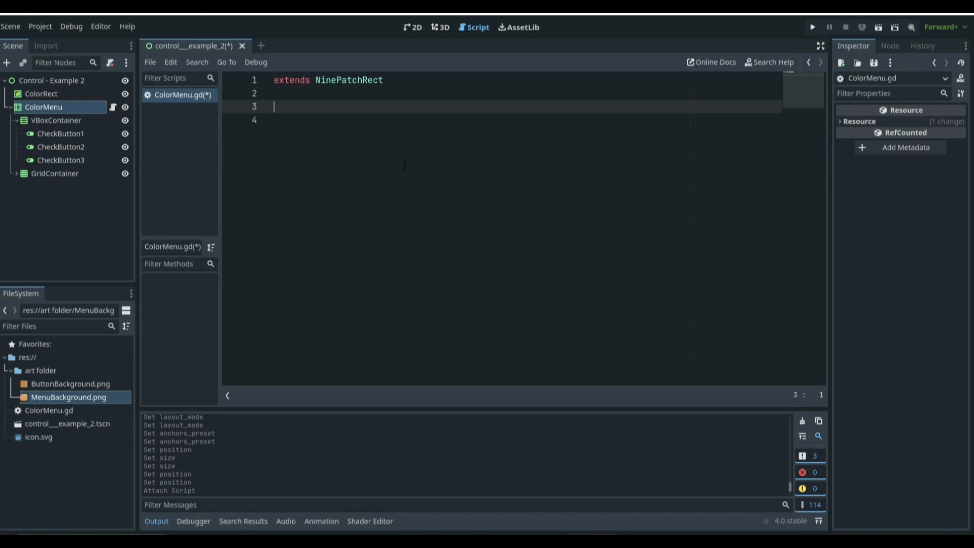
type("@per")
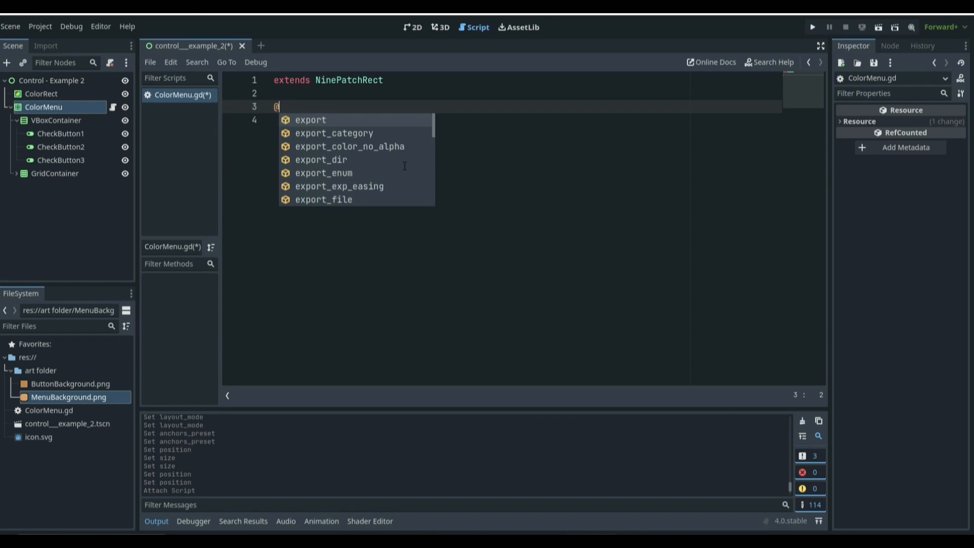
key("BackSpace")
key("BackSpace")
key("BackSpace")
type("onready var ")
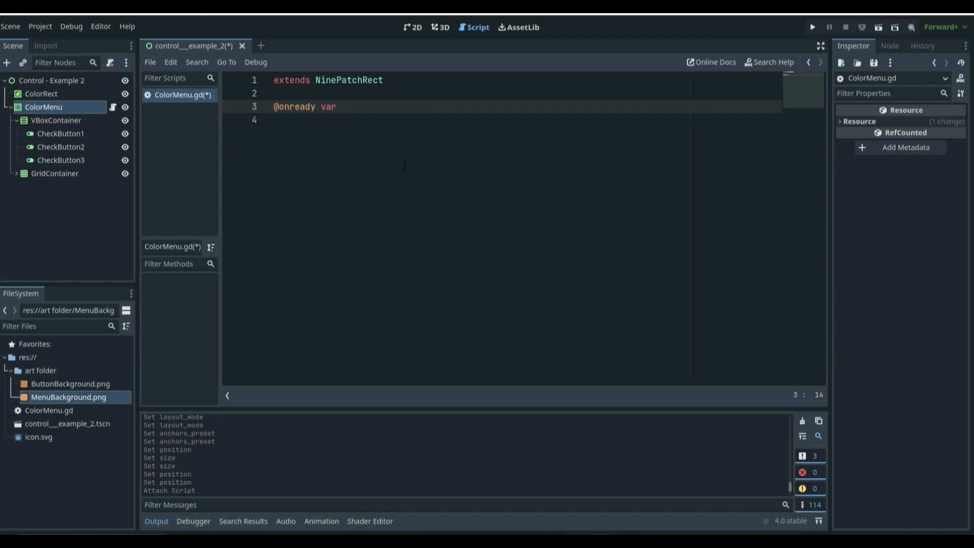
type("Button1 = $")
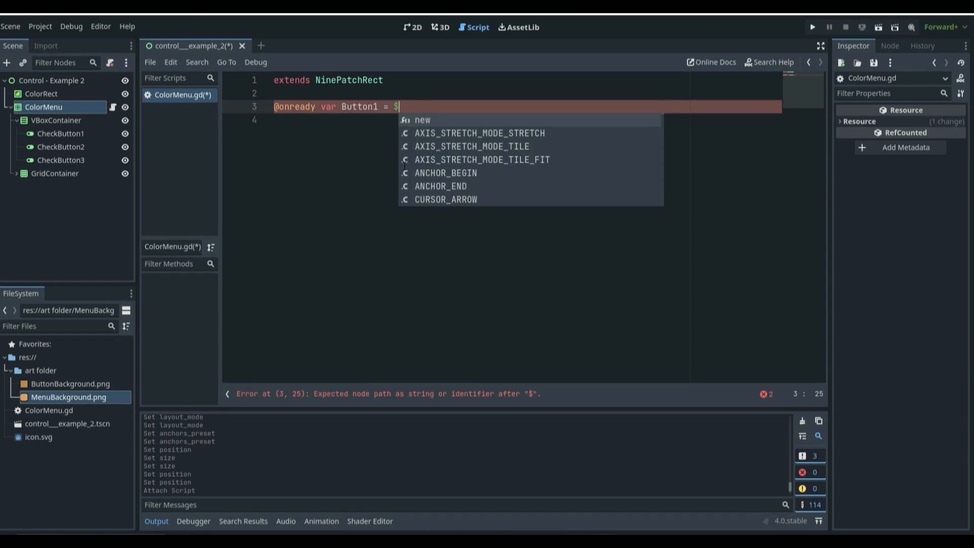
type("VB")
key("Down")
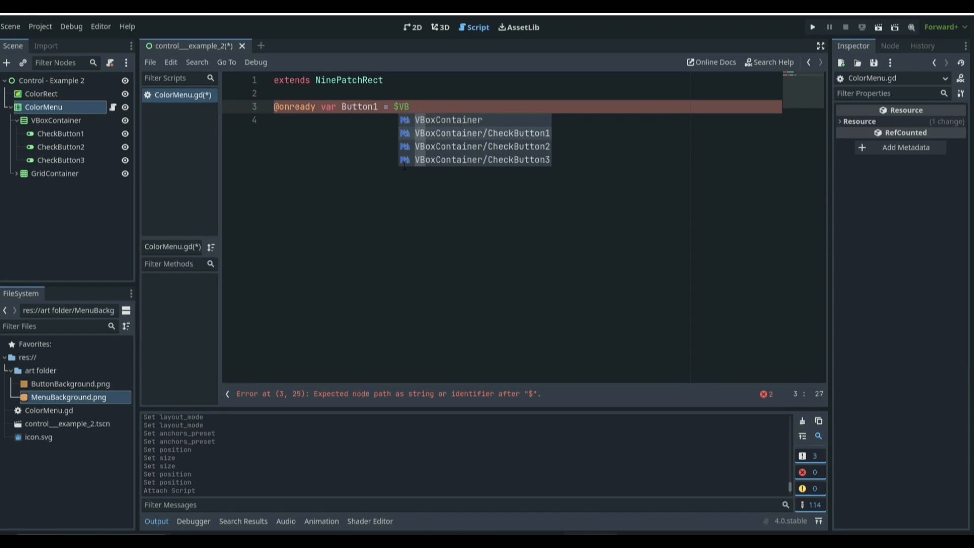
key("Return")
key("ctrl+s")
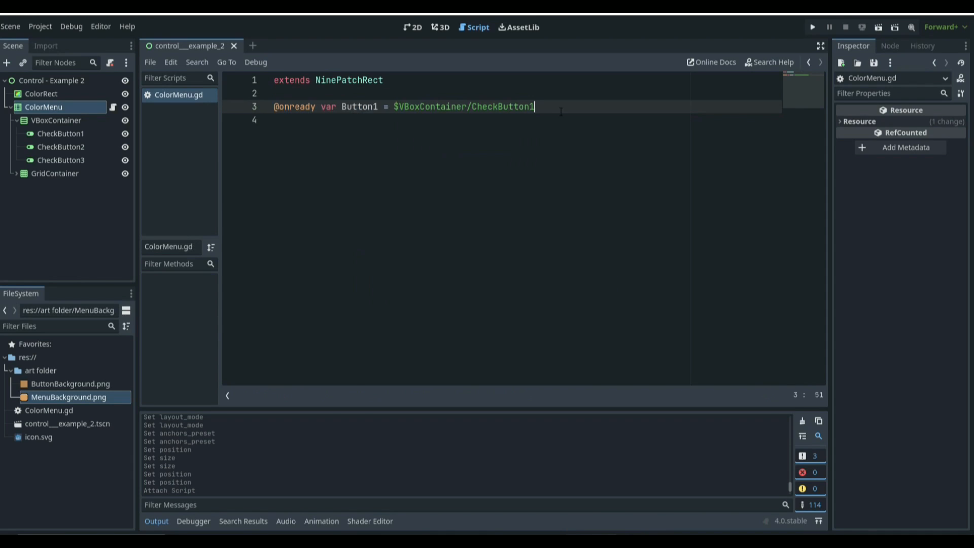
Step: Duplicate the Button1 declaration twice, edit the copies into Button2 for CheckButton2 and Button3 for CheckButton3, and save
key("ctrl+shift+d")
key("ctrl+shift+d")
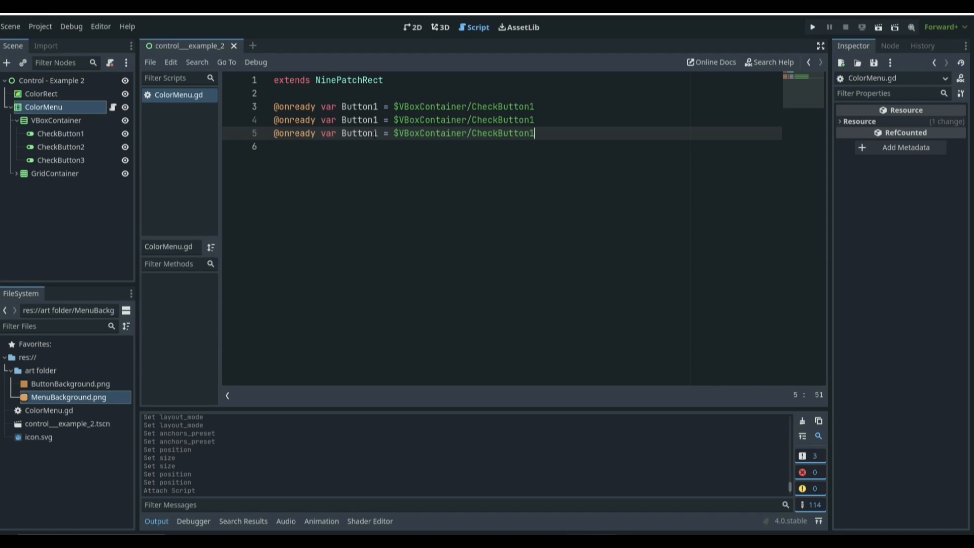
left_click(377, 121)
key("BackSpace")
type("2")
key("Down")
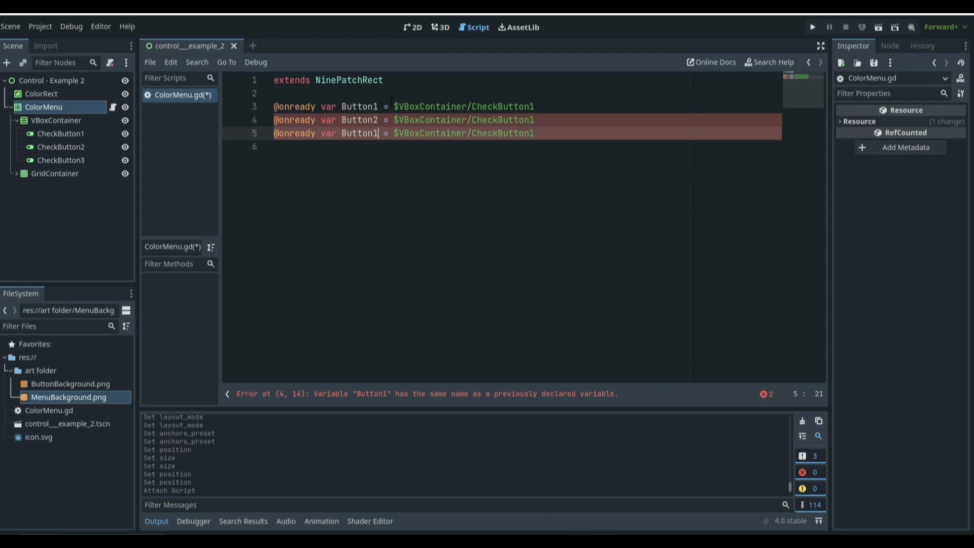
key("BackSpace")
type("3")
left_click(602, 117)
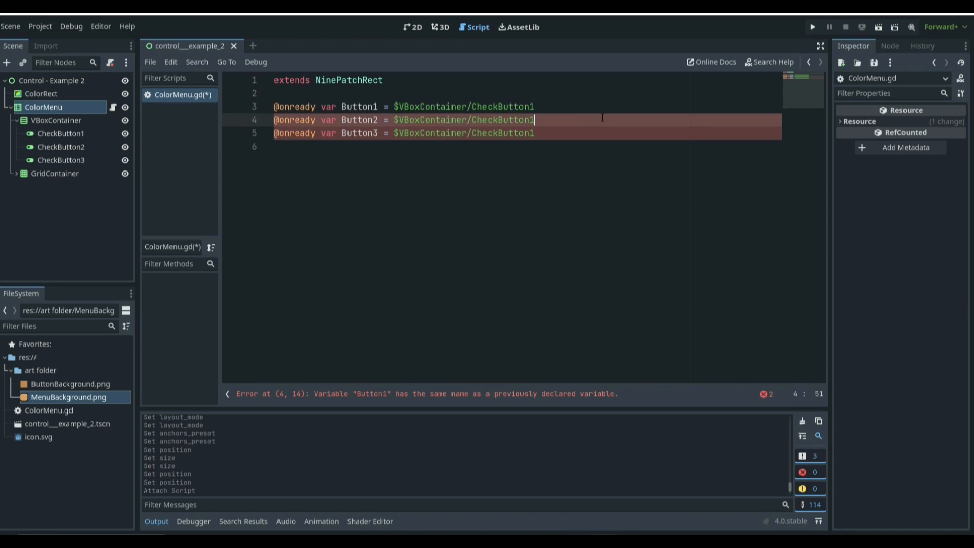
key("BackSpace")
type("2")
key("Down")
key("BackSpace")
type("3")
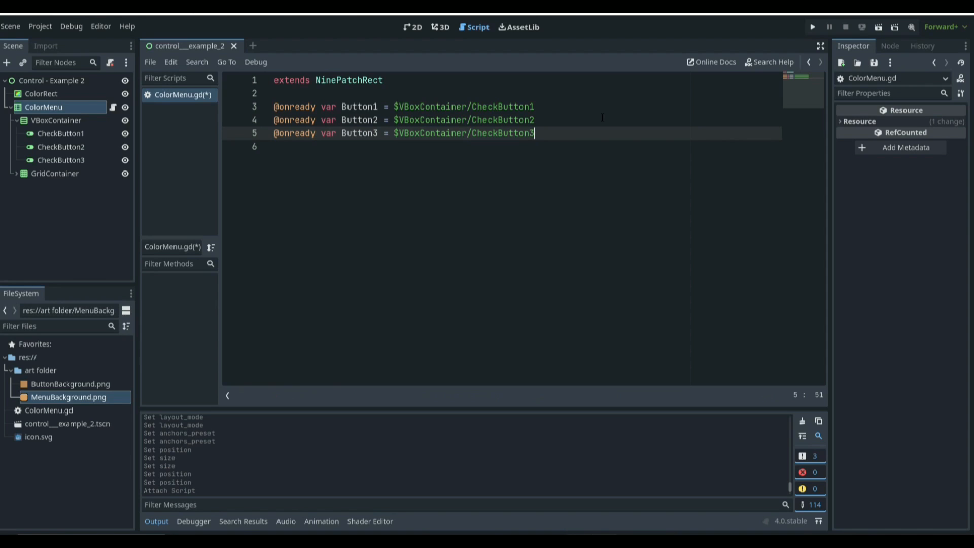
key("ctrl+s")
key("Return")
key("Return")
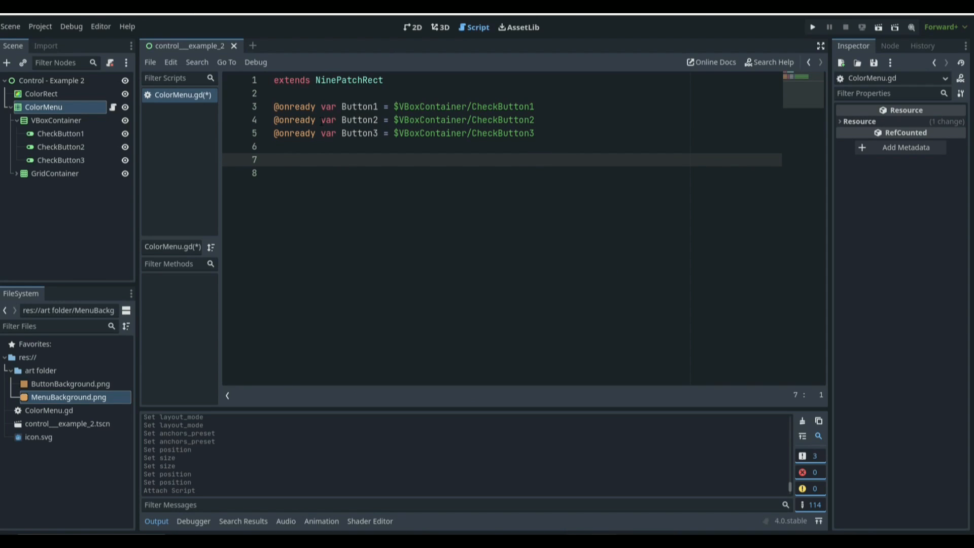
type("@onr")
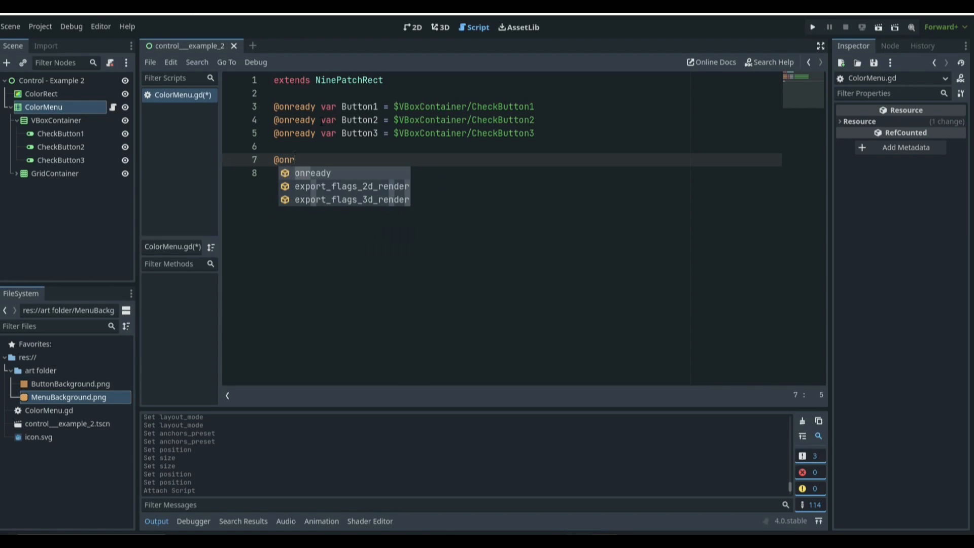
type("eady var Backgr")
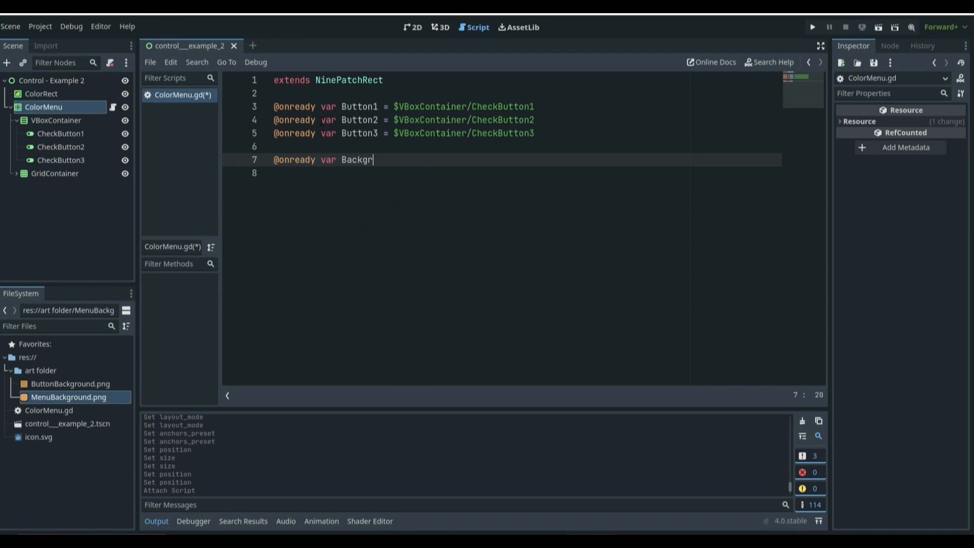
type("oundColor = $")
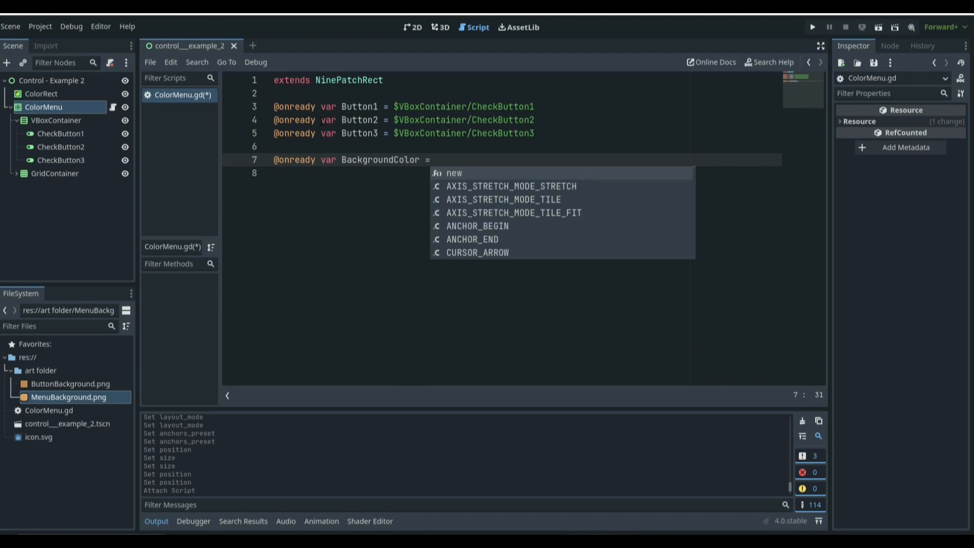
key("Escape")
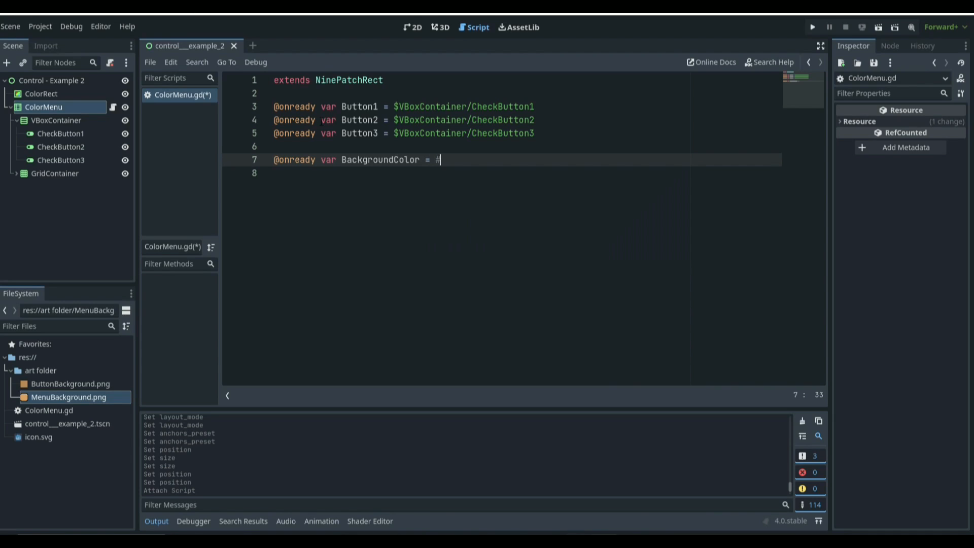
key("BackSpace")
type("get_part")
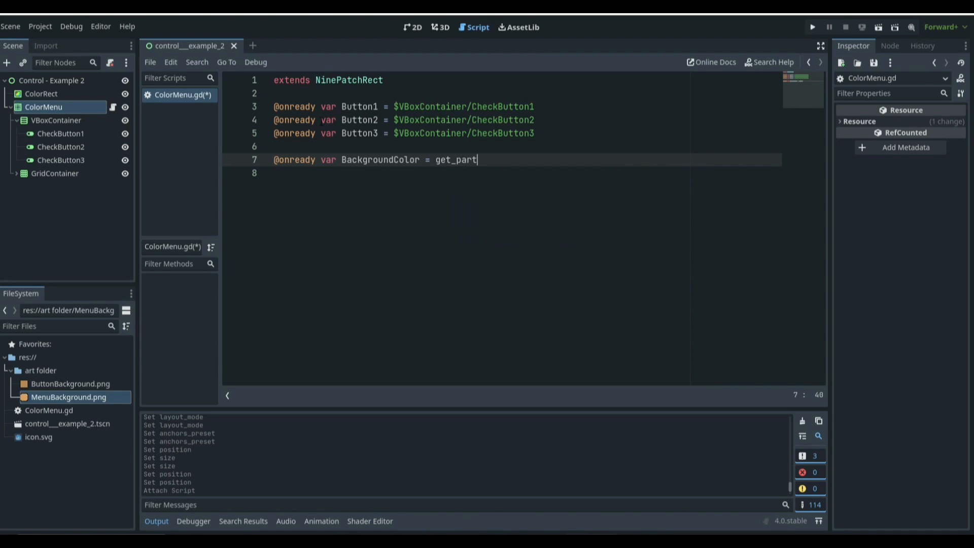
key("BackSpace")
type("et")
key("BackSpace")
type("nt().get_node()")
key("BackSpace")
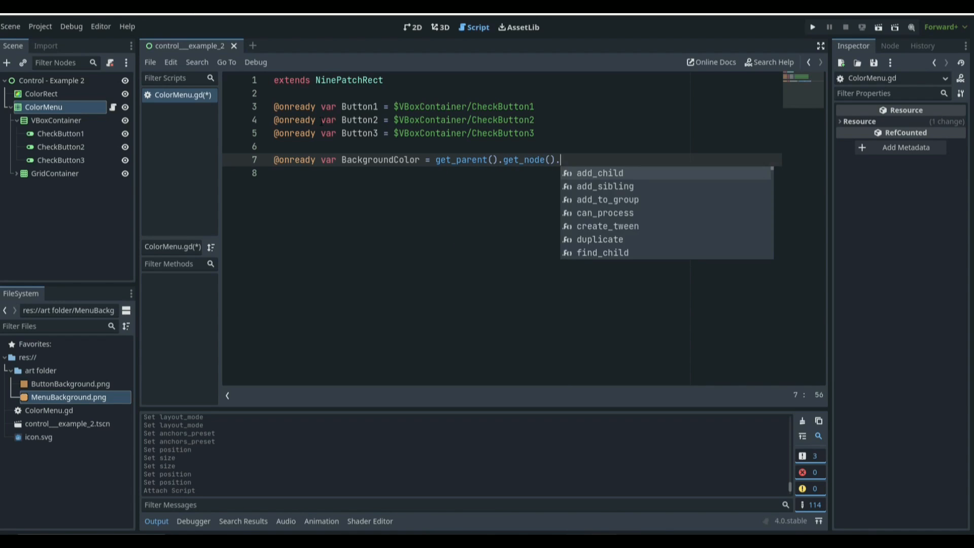
type("\"Back")
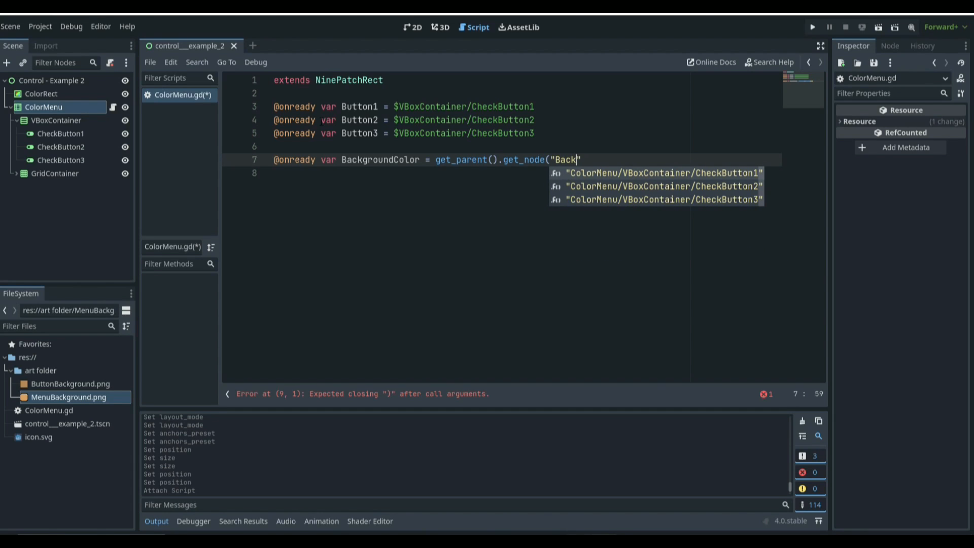
key("BackSpace")
key("BackSpace")
key("BackSpace")
key("BackSpace")
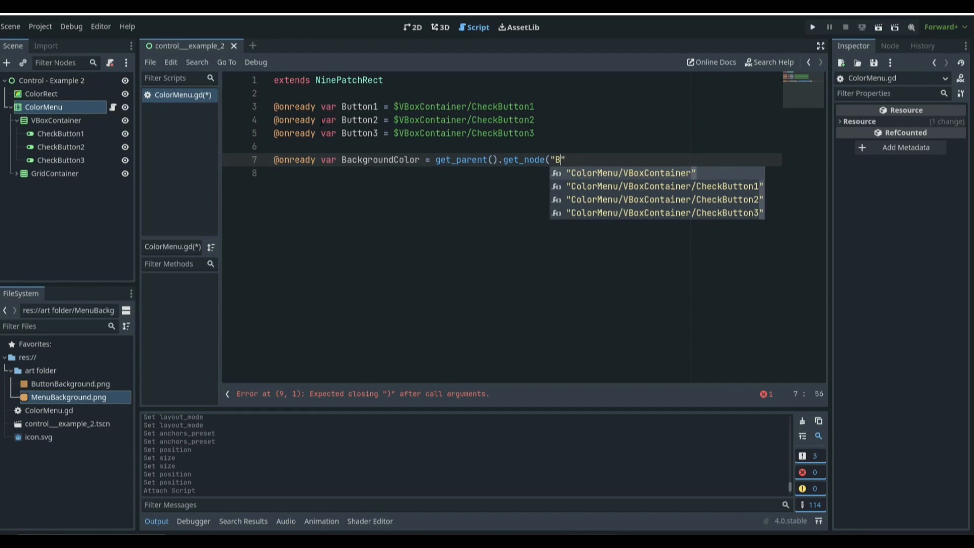
type("C")
key("BackSpace")
type("Back")
key("BackSpace")
key("BackSpace")
key("BackSpace")
key("BackSpace")
type("Back")
key("BackSpace")
key("BackSpace")
key("BackSpace")
key("BackSpace")
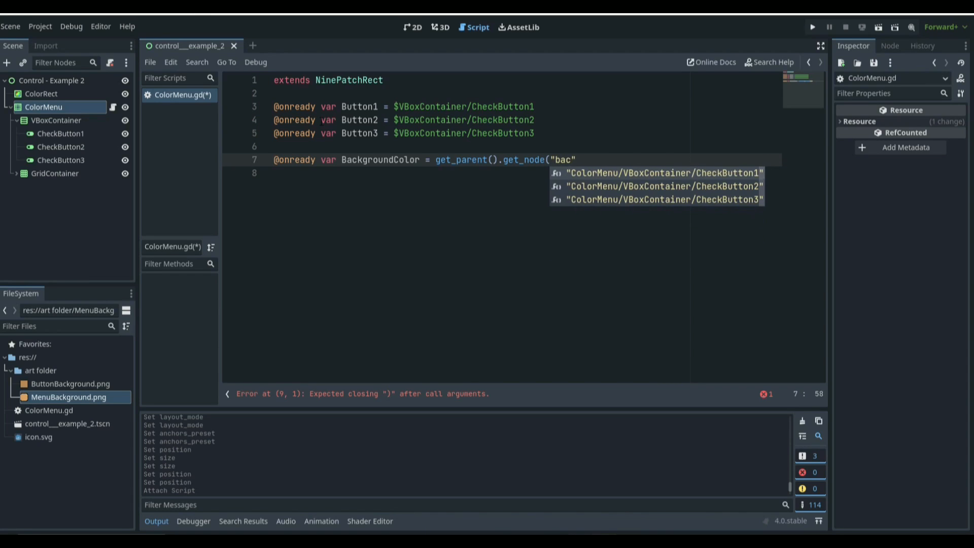
type("BackgroundCol")
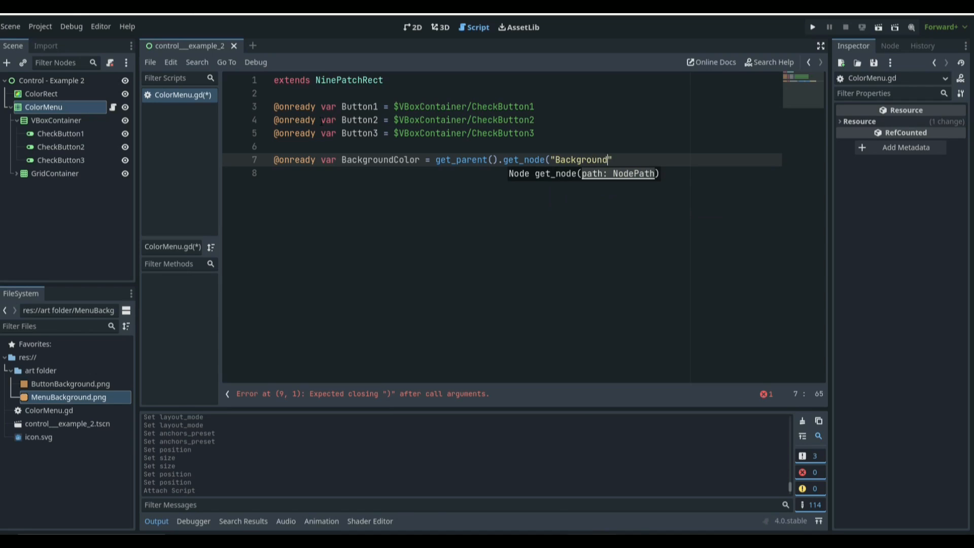
type("or")
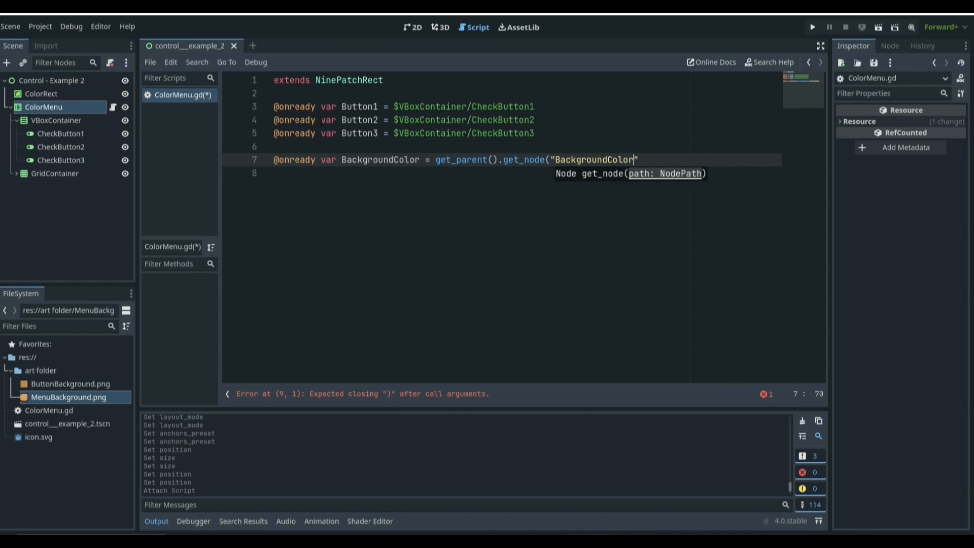
key("ctrl+s")
type(")")
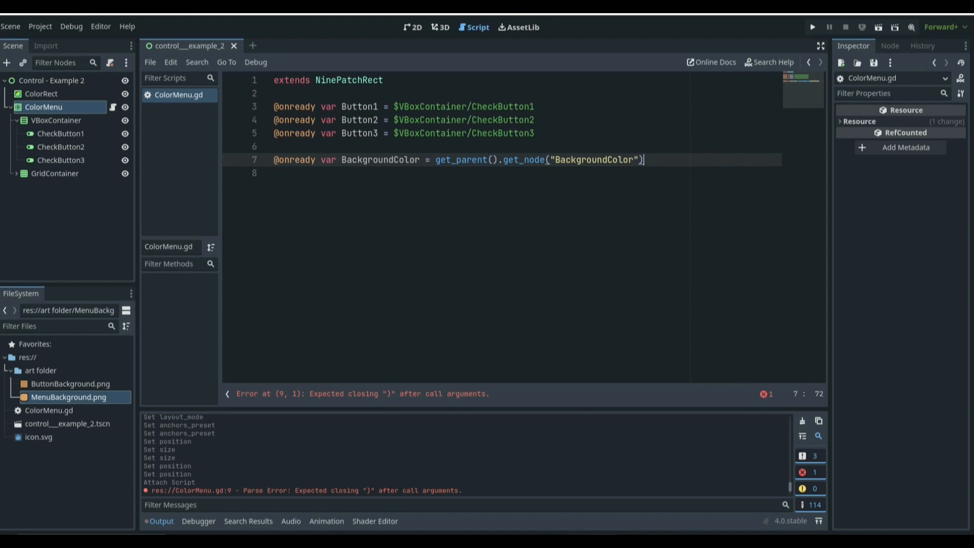
Step: Rename the ColorRect node to BackgroundColor
right_click(55, 94)
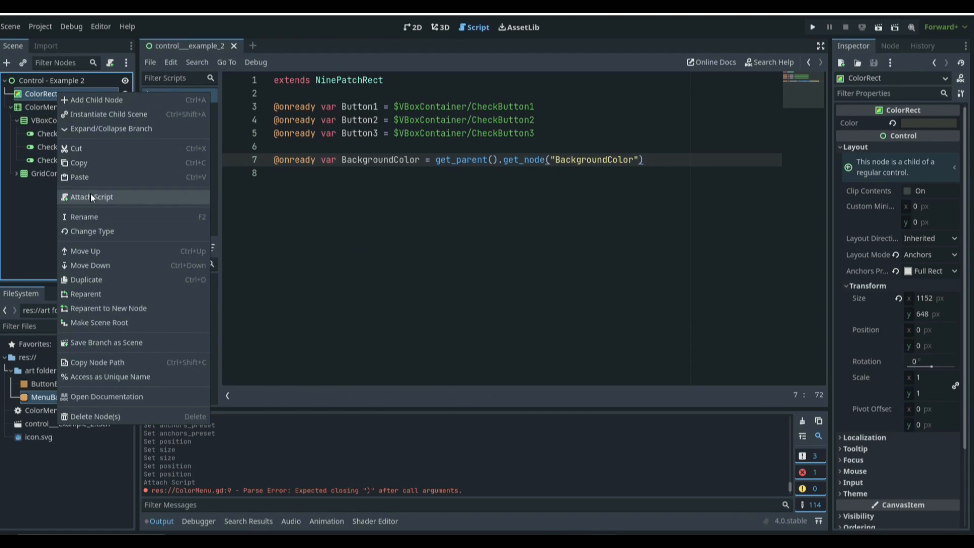
left_click(87, 222)
type("Bac")
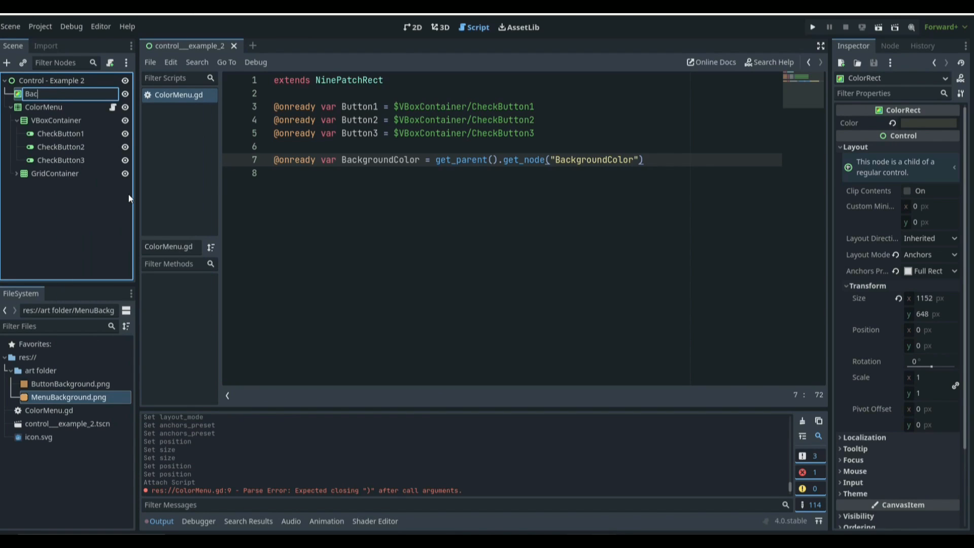
type("kgroundColor")
key("Return")
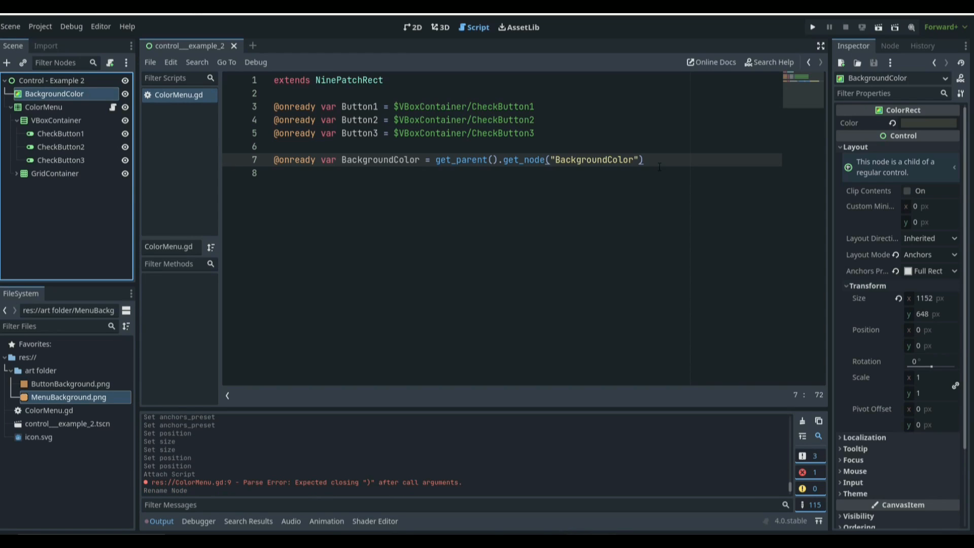
Step: Add an _input(event) function that calls toggle_menu() when the "ui_accept" action is pressed, and save
left_click(660, 166)
key("Return")
key("Return")
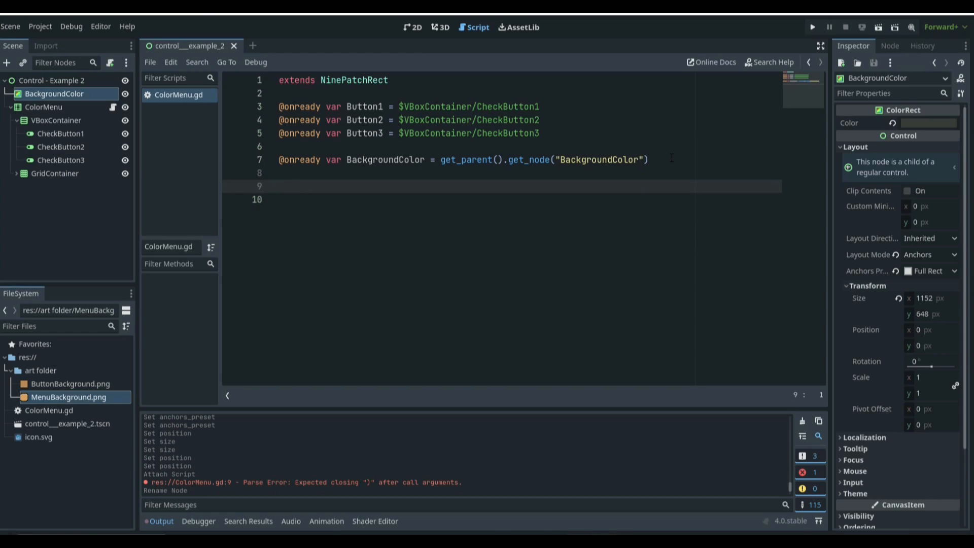
type("func _input(event)")
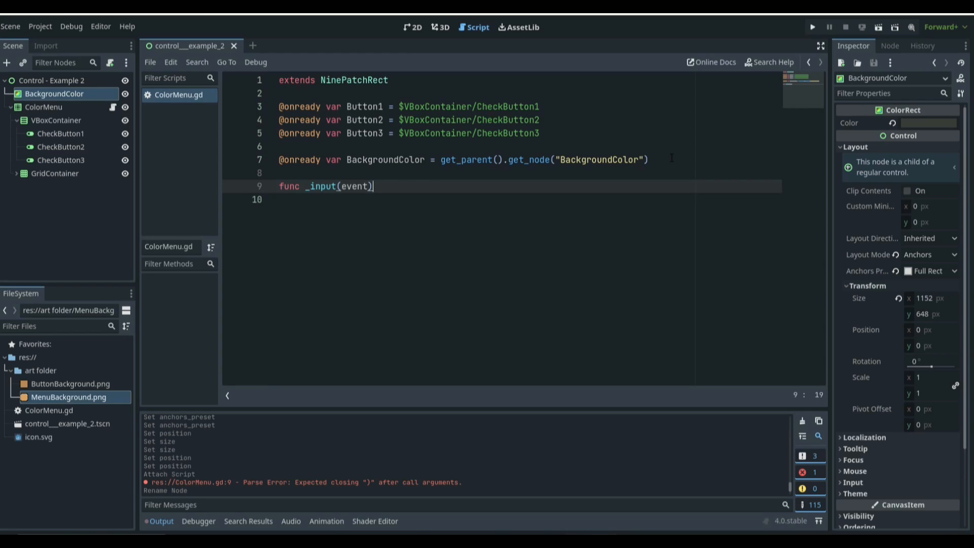
type(":")
key("Return")
type("if ev")
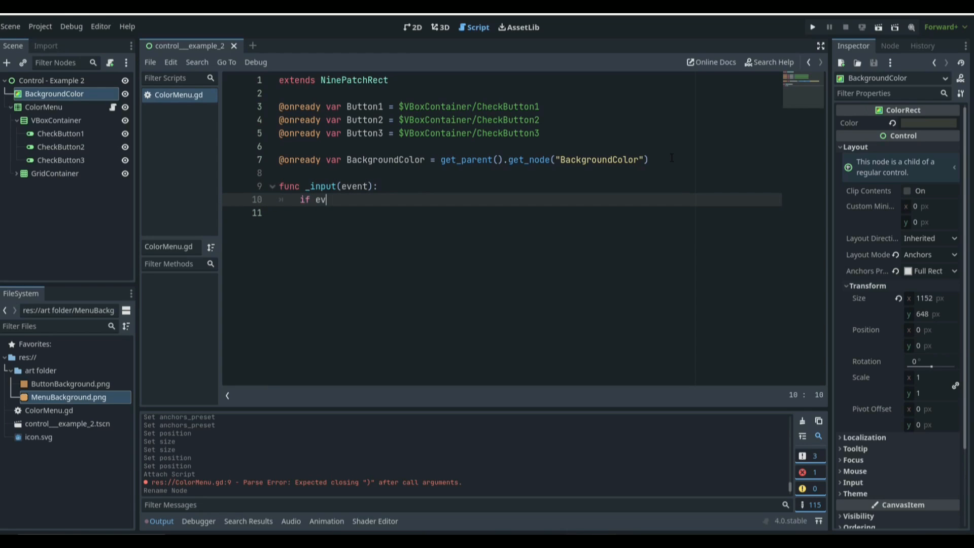
type("ent is")
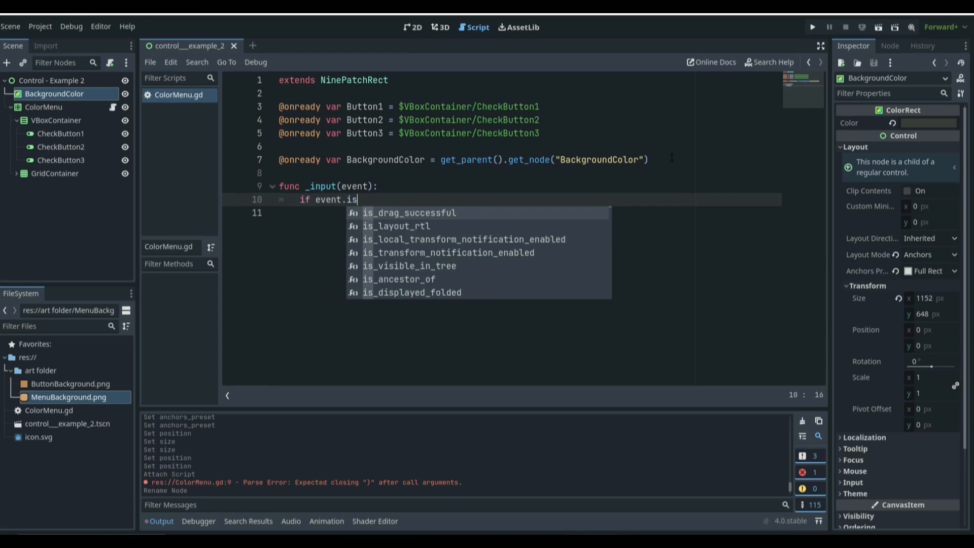
type("_action")
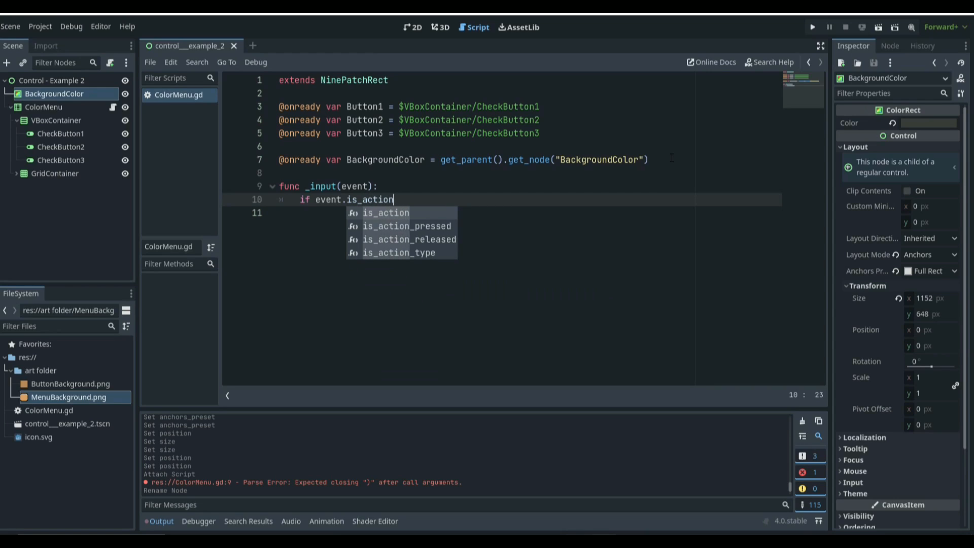
key("Down")
key("Return")
type("\"")
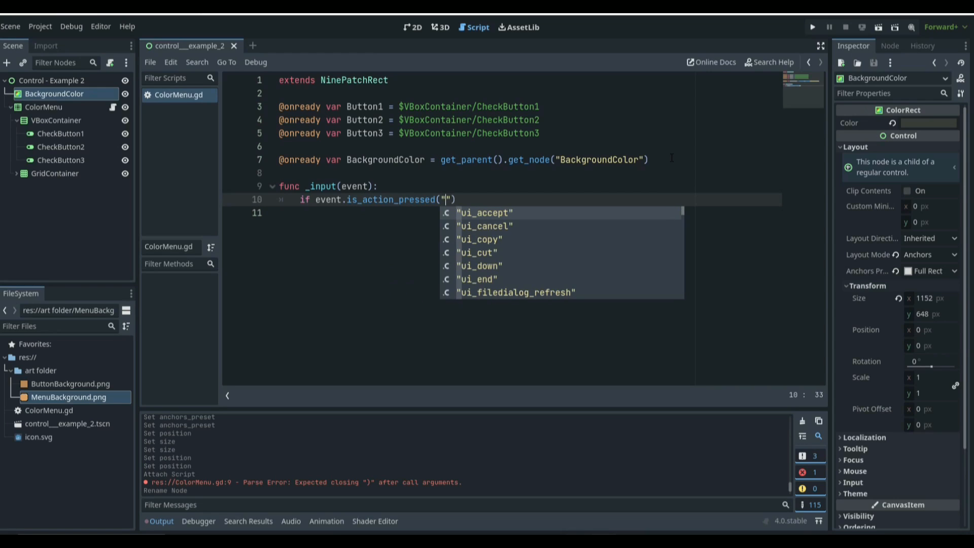
key("Return")
type(":")
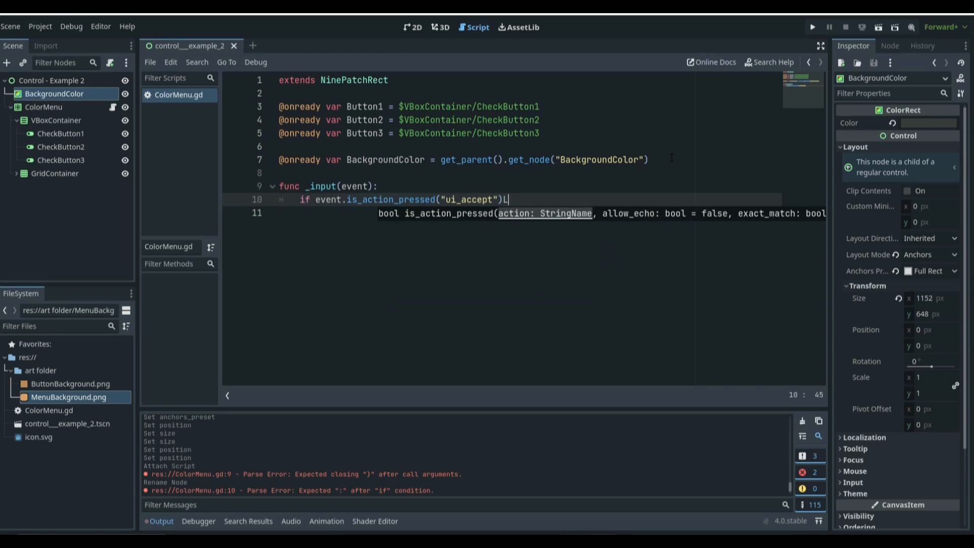
key("Return")
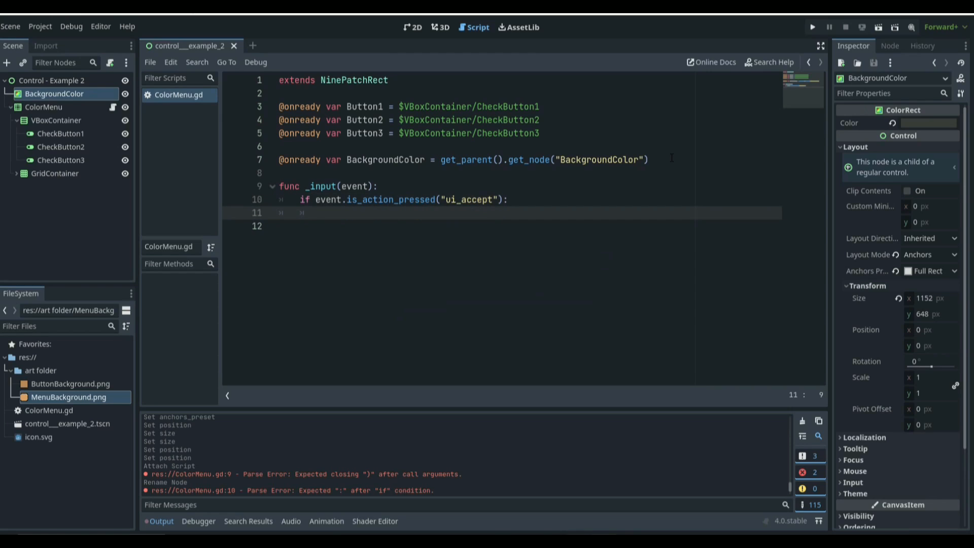
type("tog")
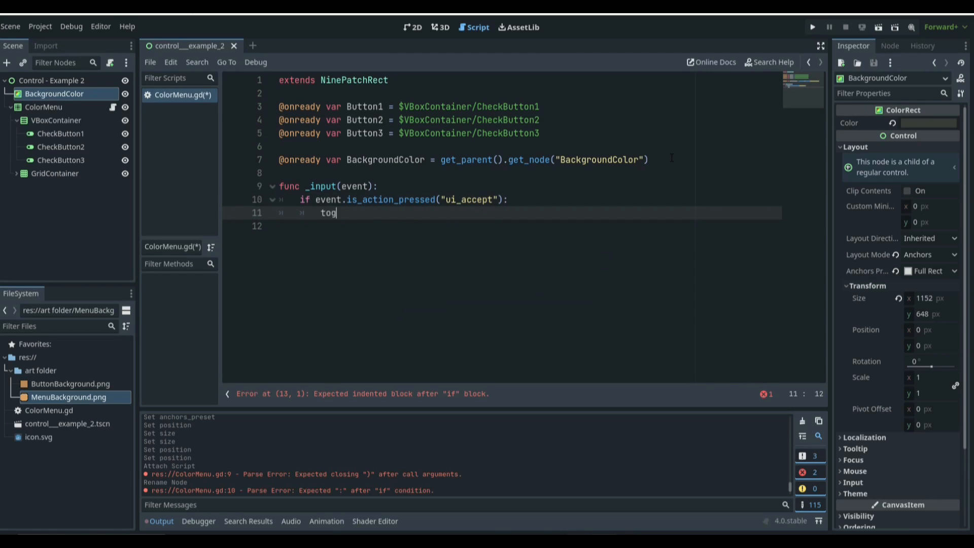
type("gle_menu()")
key("ctrl+s")
Step: Define a new empty function toggle_menu() below the _input function
key("Return")
key("Return")
key("BackSpace")
key("BackSpace")
type("func")
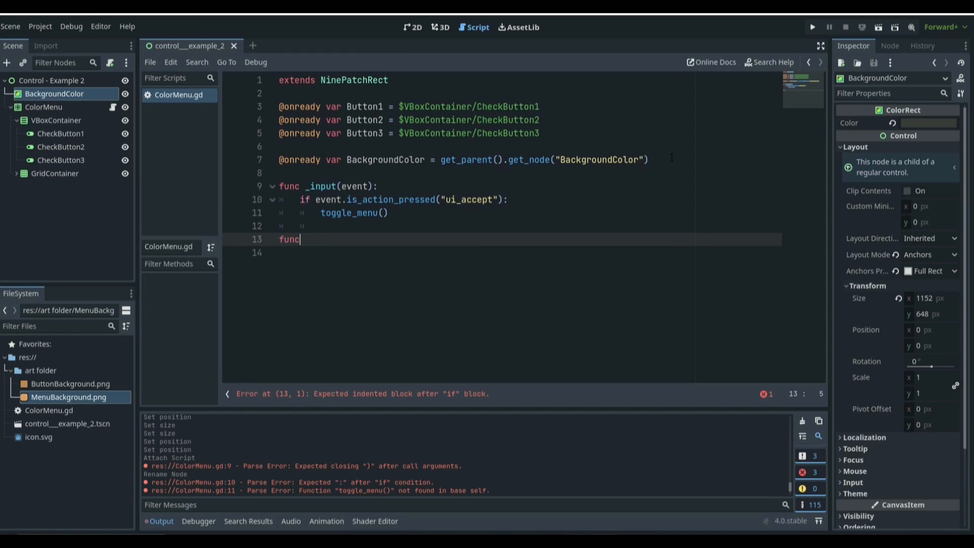
type(" toggle_")
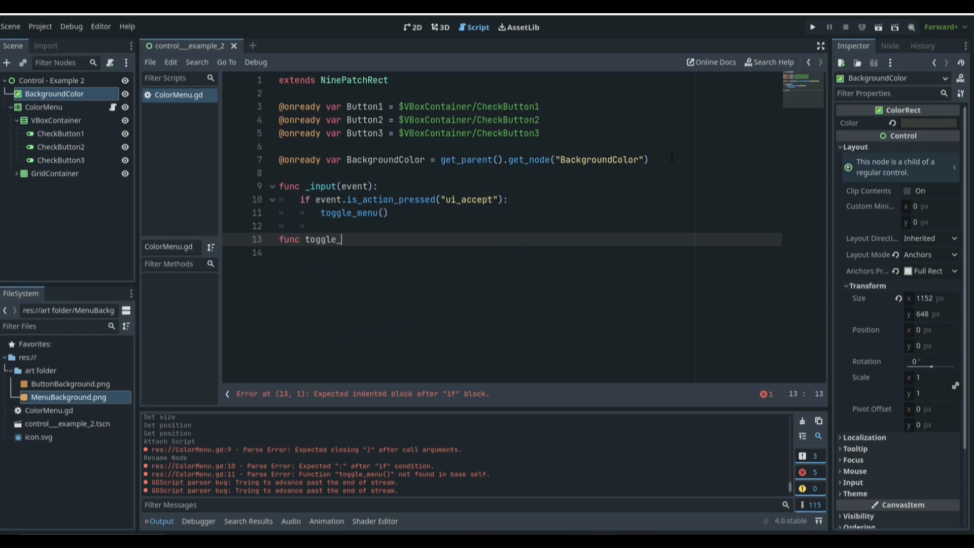
type("menu();")
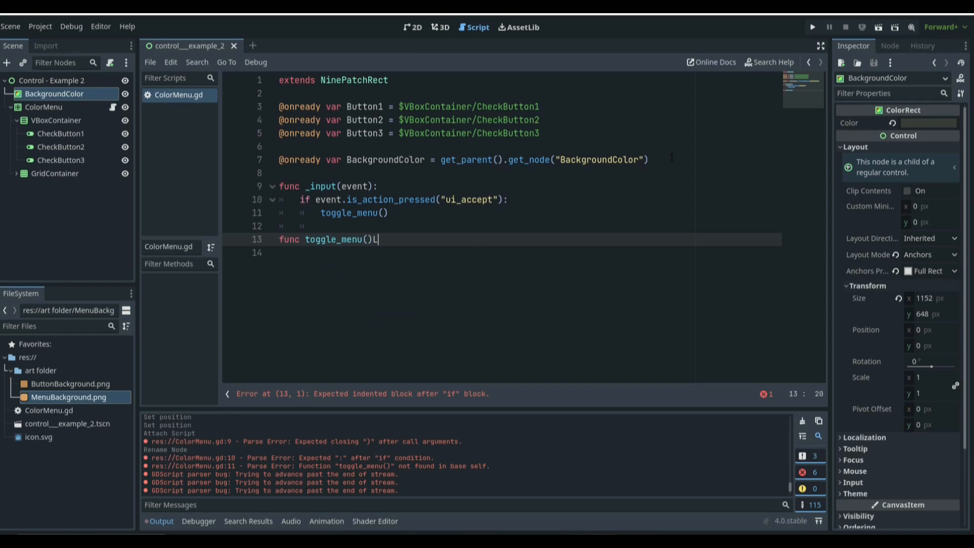
key("Return")
key("BackSpace")
key("BackSpace")
type(":")
key("Return")
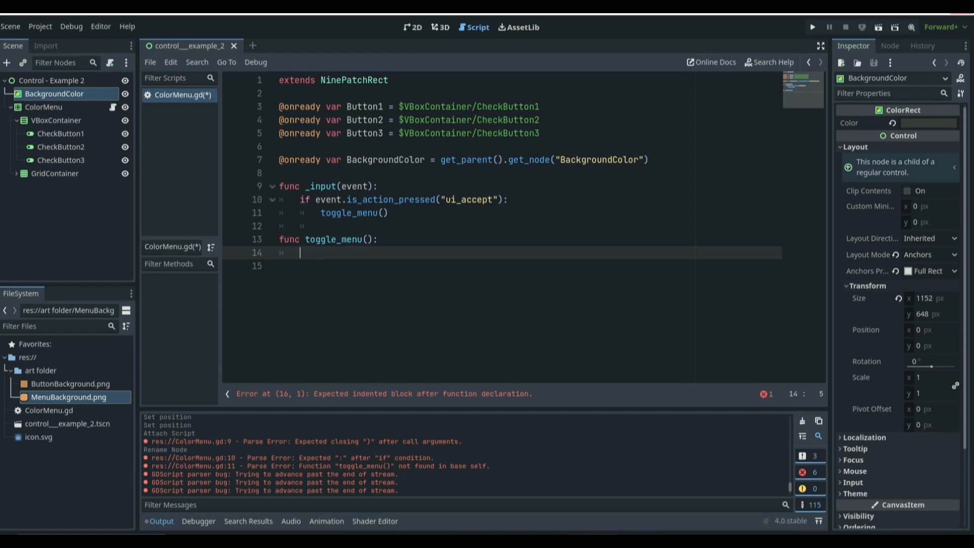
Step: Declare a variable self_opened set to false below the extends line and save the script
left_click(362, 95)
key("Return")
key("Return")
key("Up")
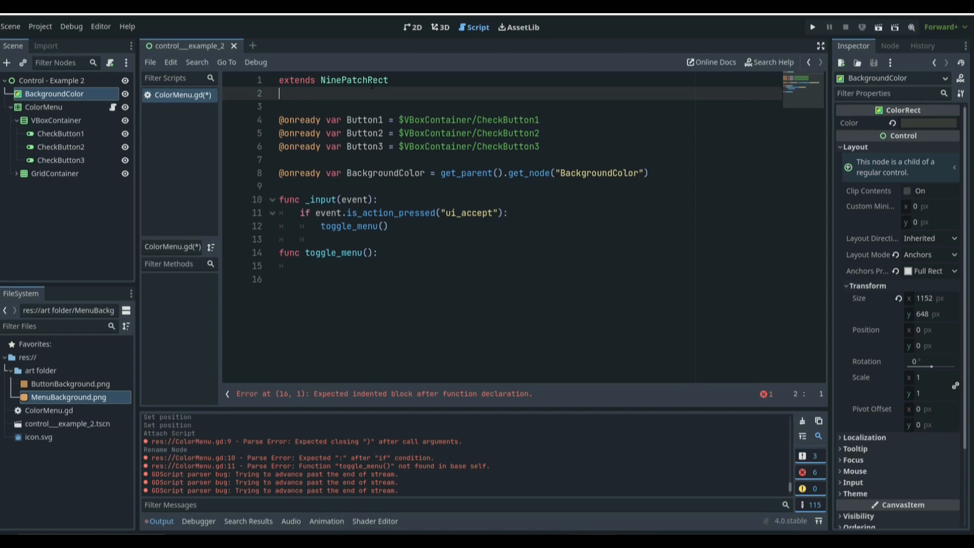
type("a")
key("BackSpace")
type("var ")
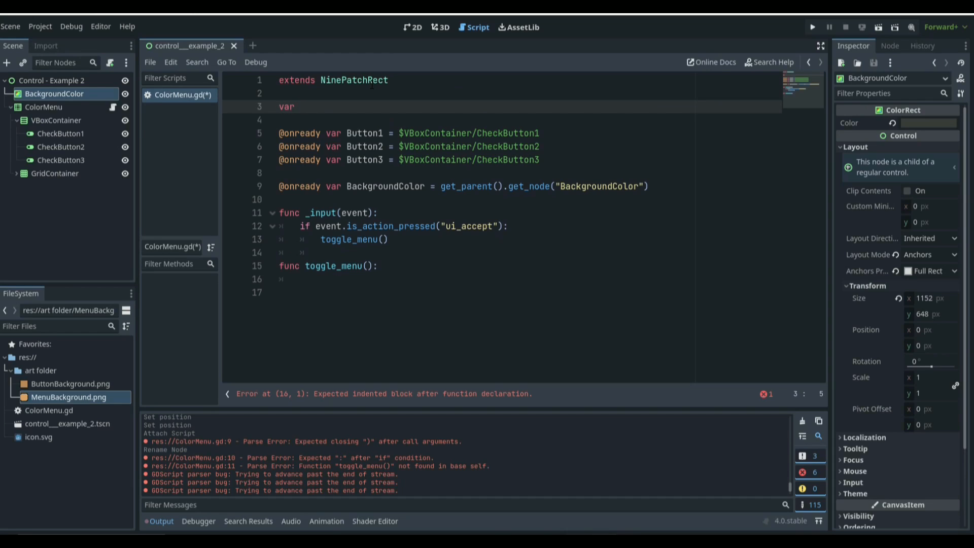
type("self_")
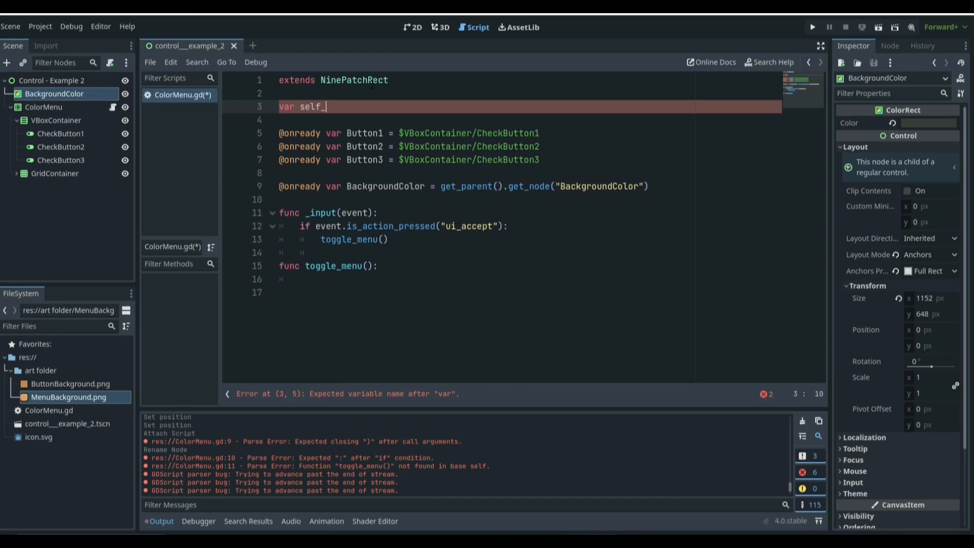
type("opened")
key("ctrl+s")
type("= false")
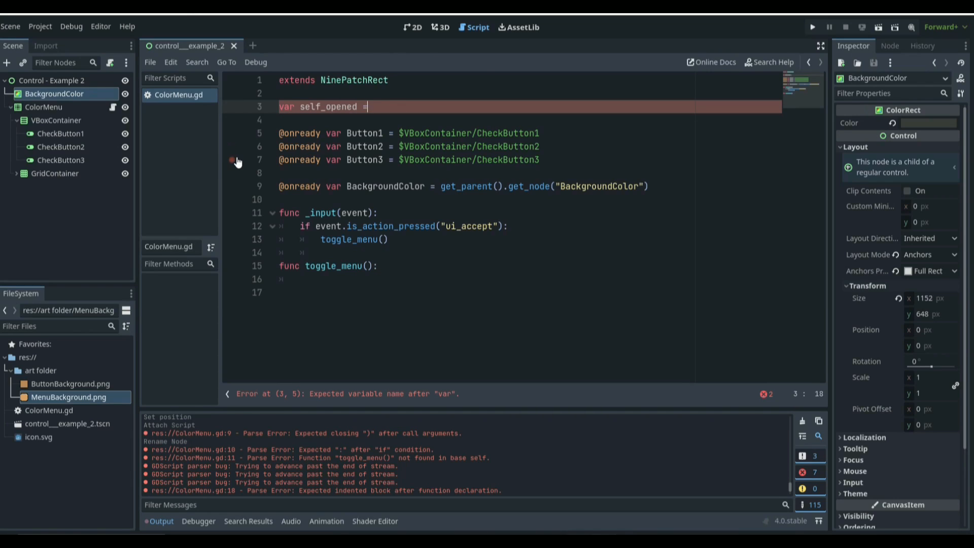
Step: Make toggle_menu() flip the flag with self_opened = !self_opened
left_click(399, 275)
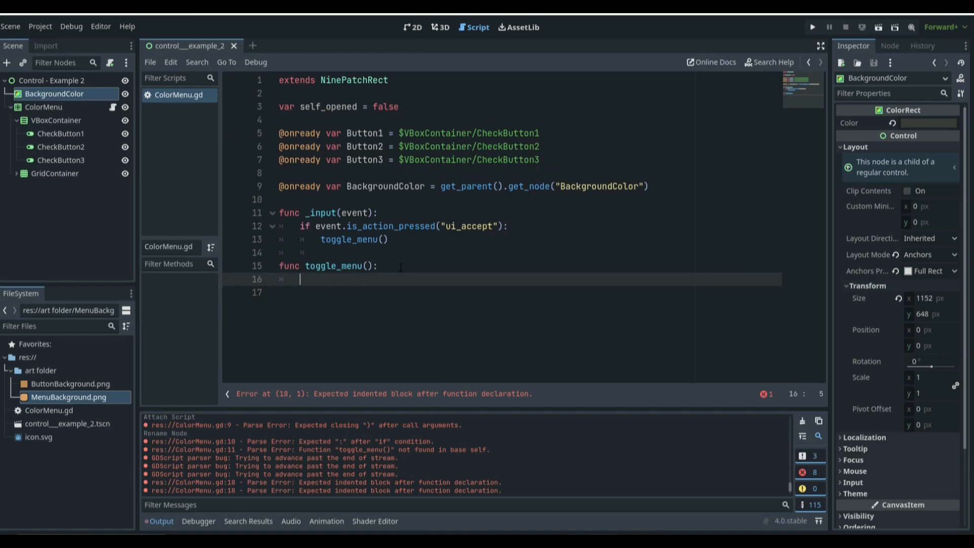
type("self_opened = !self")
key("Return")
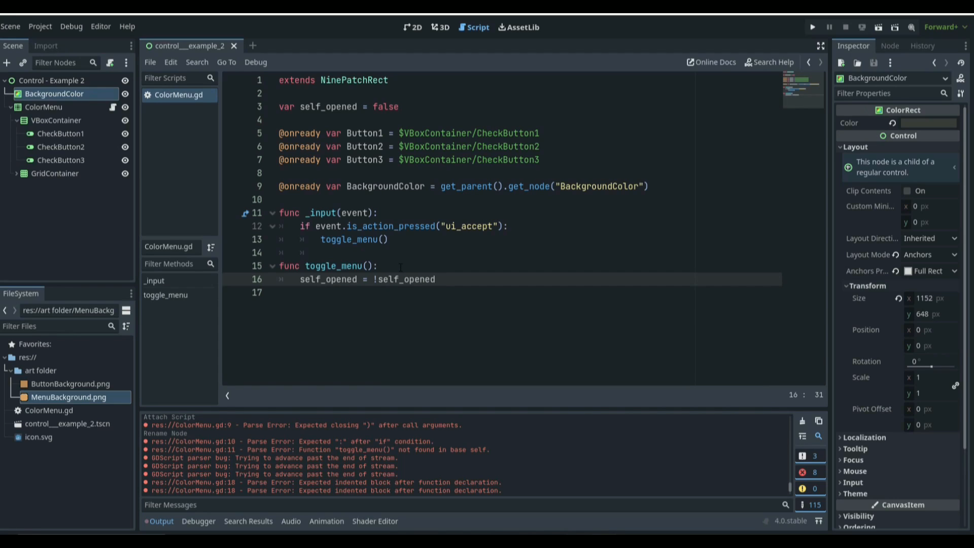
Step: Add an if/else to toggle_menu() setting self.visible to true when self_opened, otherwise false
key("Return")
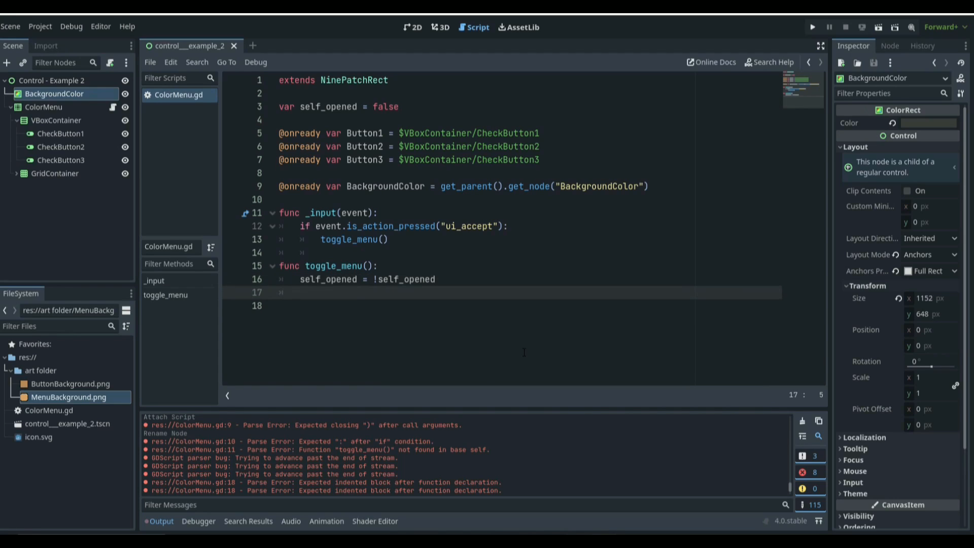
type("if self_opened:")
key("Return")
type("self.visibl")
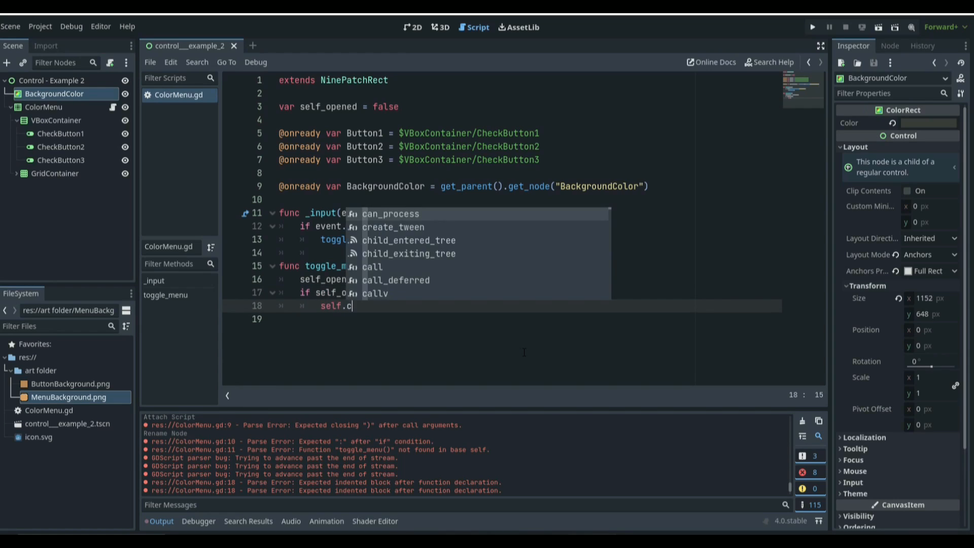
type("e")
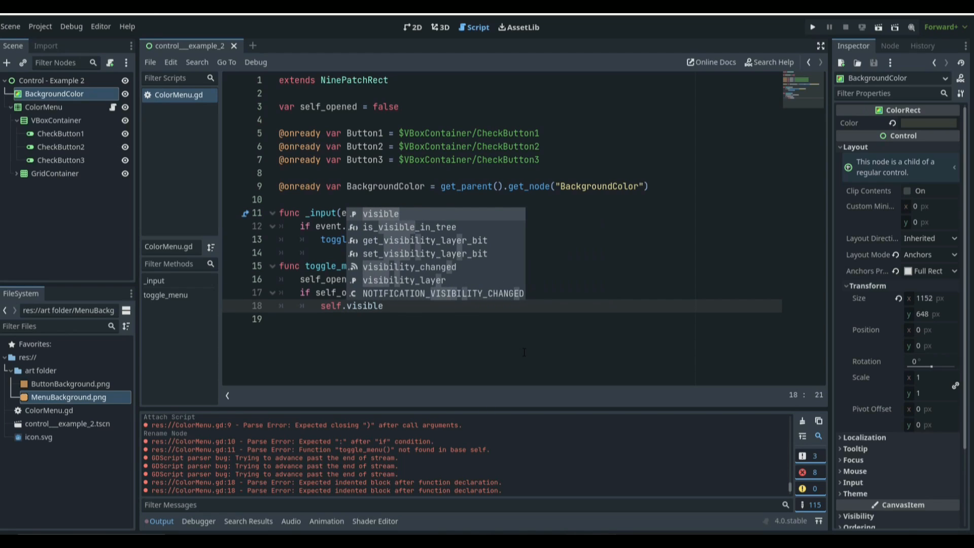
type(" = true")
key("Return")
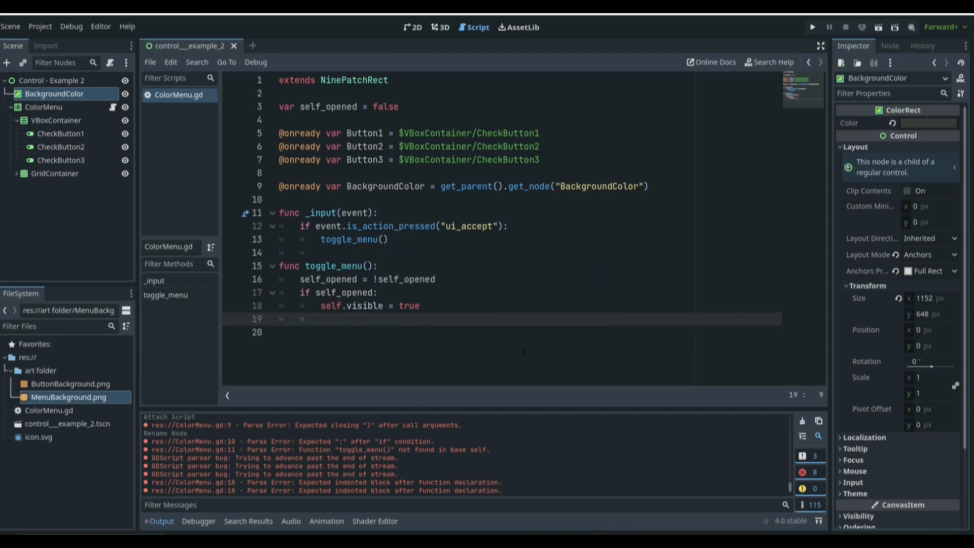
key("BackSpace")
type("else:")
key("Return")
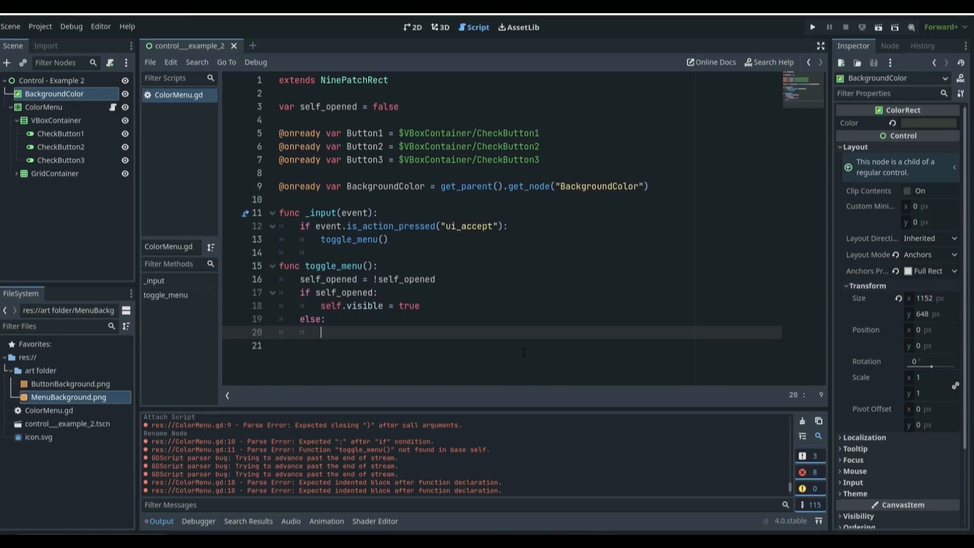
type("self.visible")
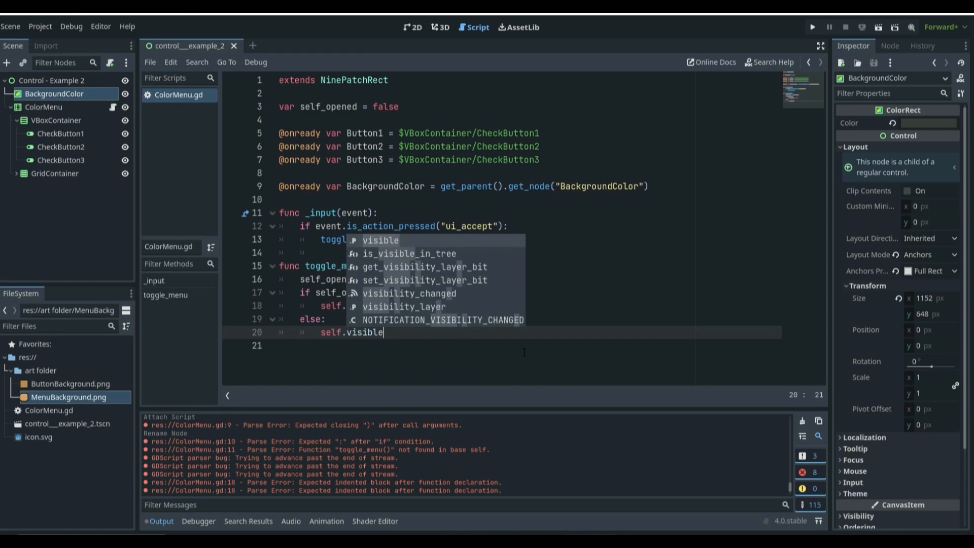
type(" = f")
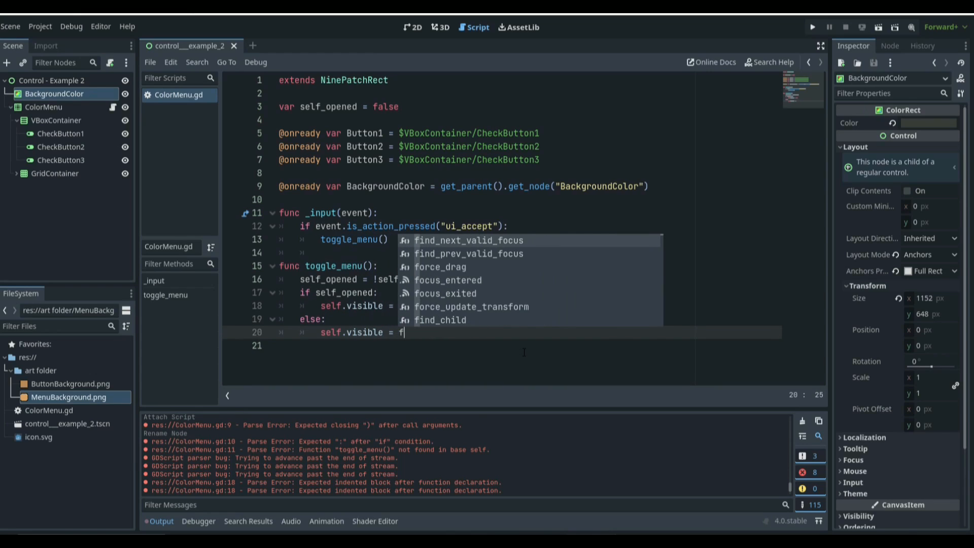
type("alse")
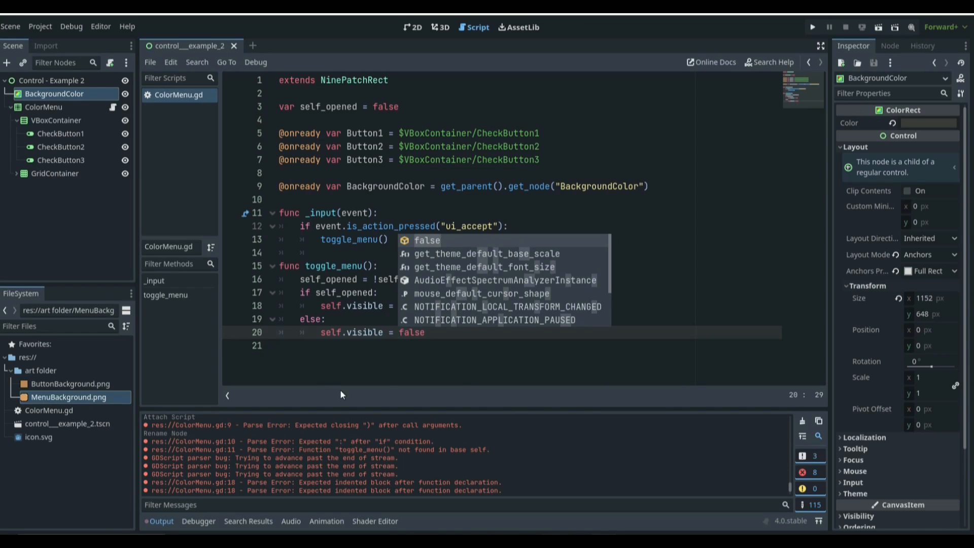
left_click(472, 335)
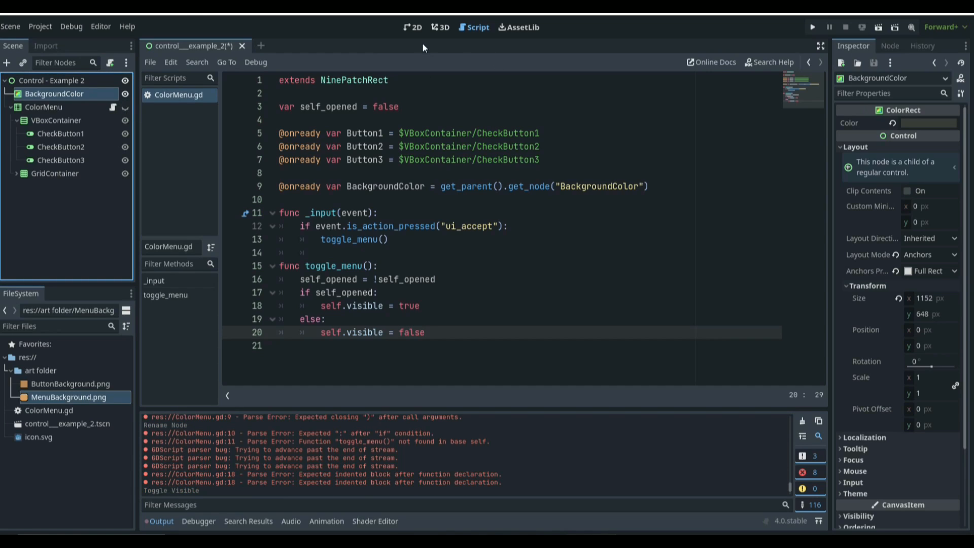
Step: Switch to the 2D view and hide the ColorMenu node in the scene
left_click(413, 27)
left_click(125, 107)
left_click(125, 107)
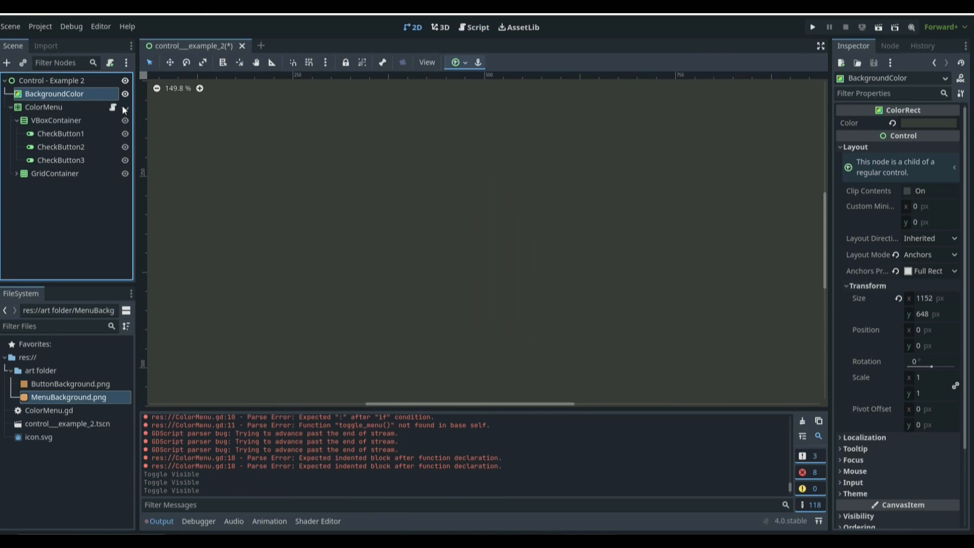
Step: Run the project, test opening the color menu and switching its check buttons, then close the game window
key("F5")
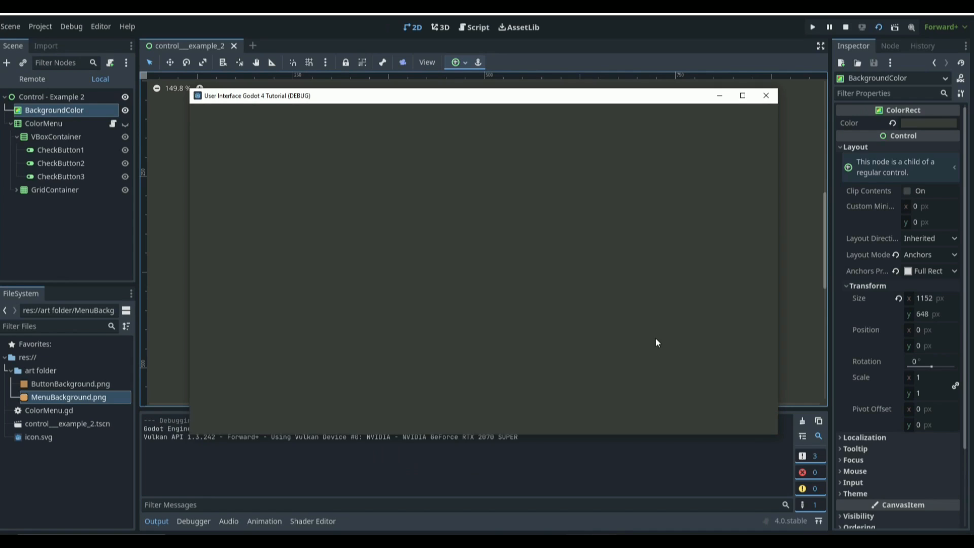
key("Escape")
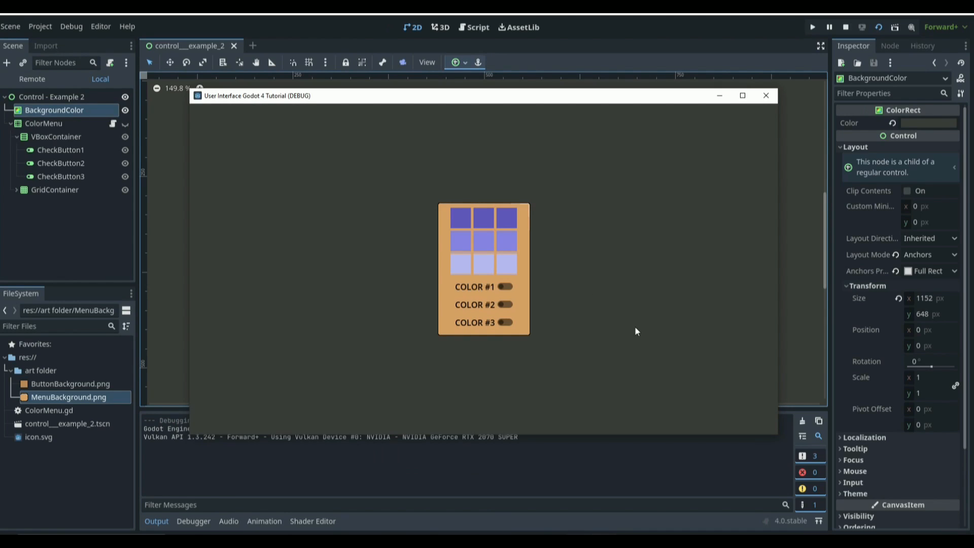
key("Escape")
key("Escape")
key("Escape")
key("Escape")
left_click(509, 304)
key("Escape")
key("Escape")
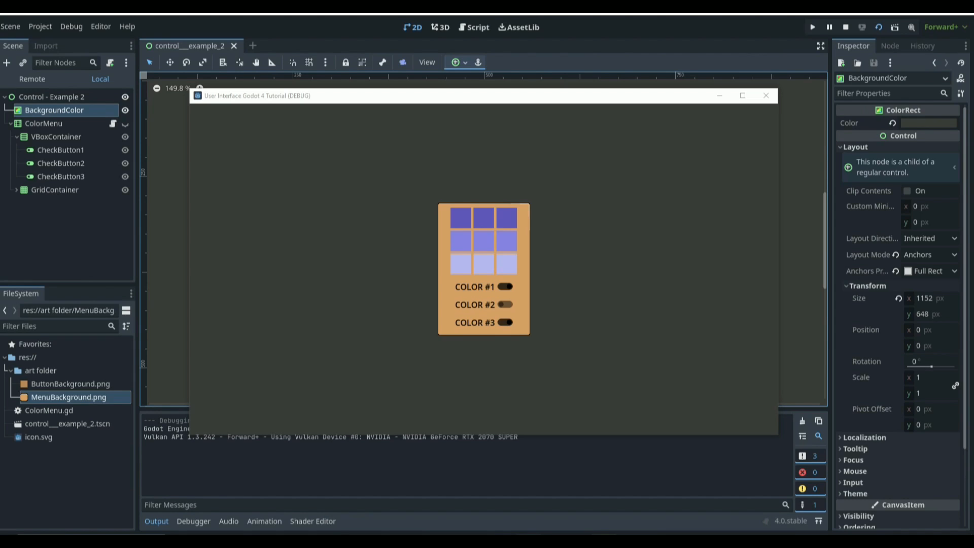
left_click(506, 305)
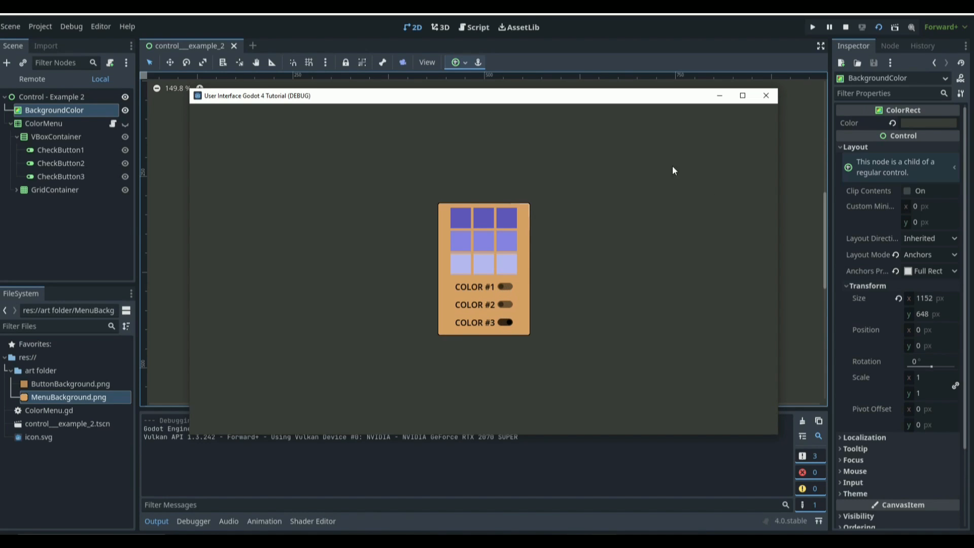
left_click(765, 95)
Step: Connect CheckButton1's pressed signal to the ColorMenu script with the method _on_check_button_1_pressed
left_click(60, 133)
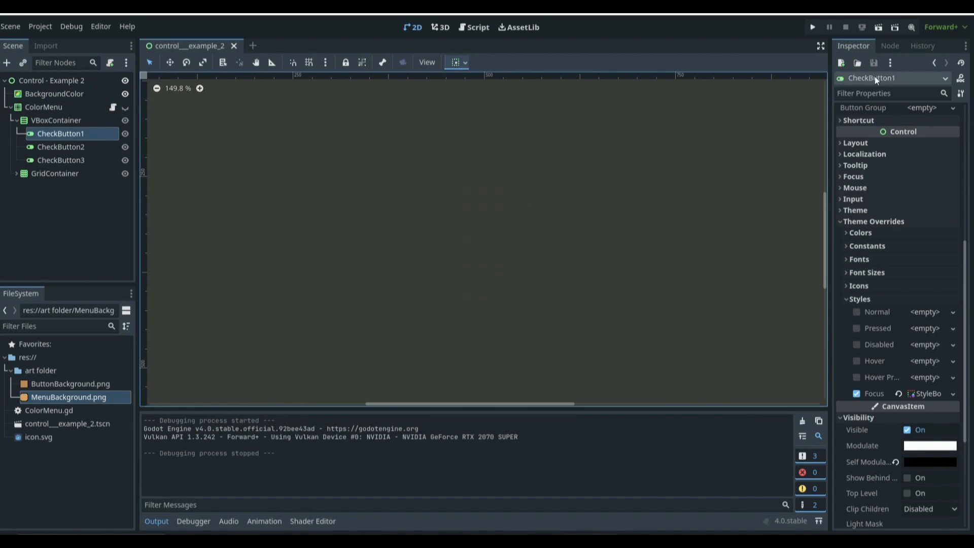
left_click(890, 45)
double_click(870, 137)
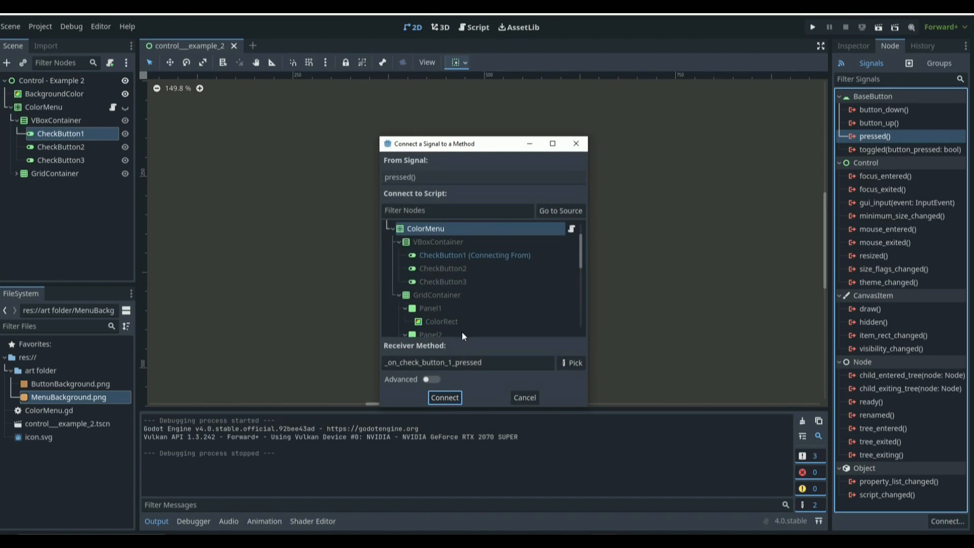
left_click(445, 398)
Step: Connect CheckButton2's pressed signal to the ColorMenu script with the method _on_check_button_2_pressed
left_click(60, 147)
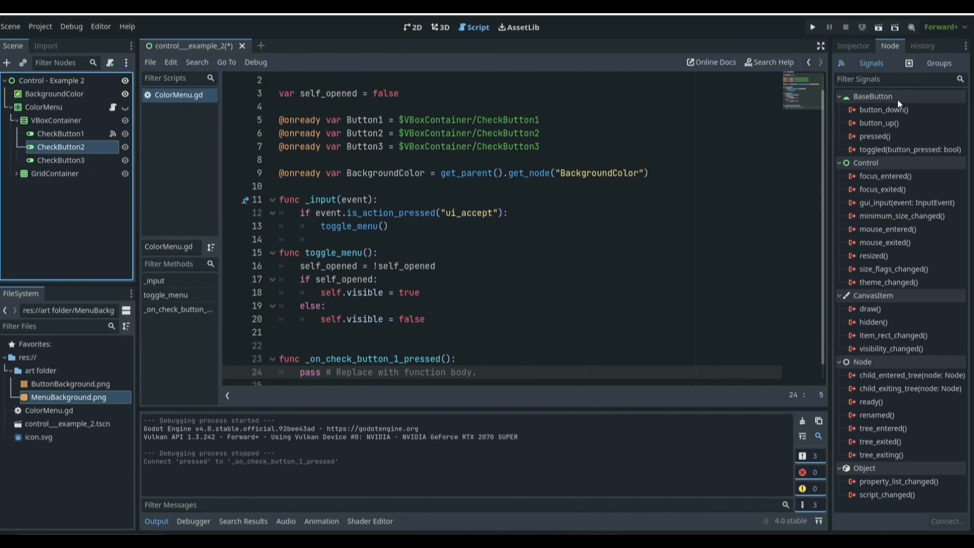
double_click(887, 137)
left_click(449, 397)
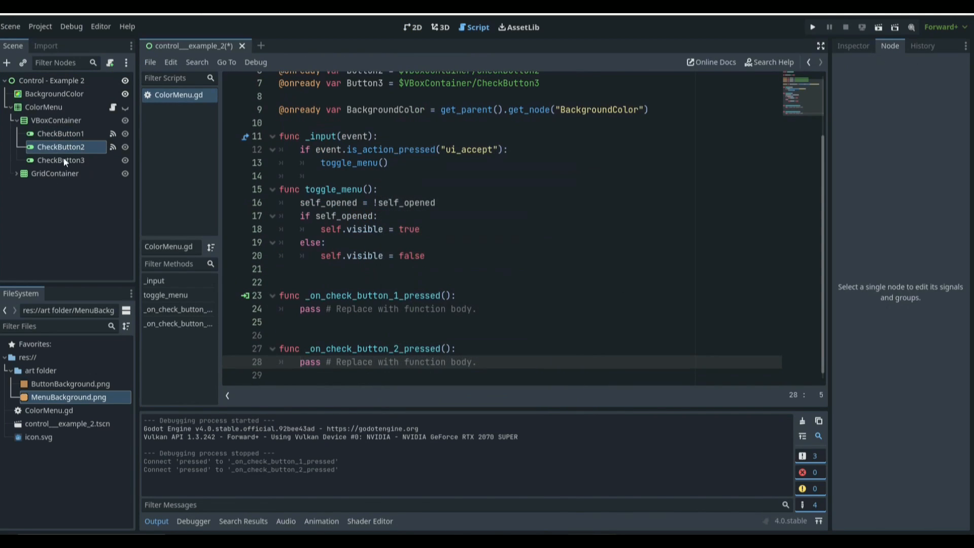
Step: Connect CheckButton3's pressed signal to the ColorMenu script with the method _on_check_button_3_pressed
left_click(62, 159)
left_click(869, 136)
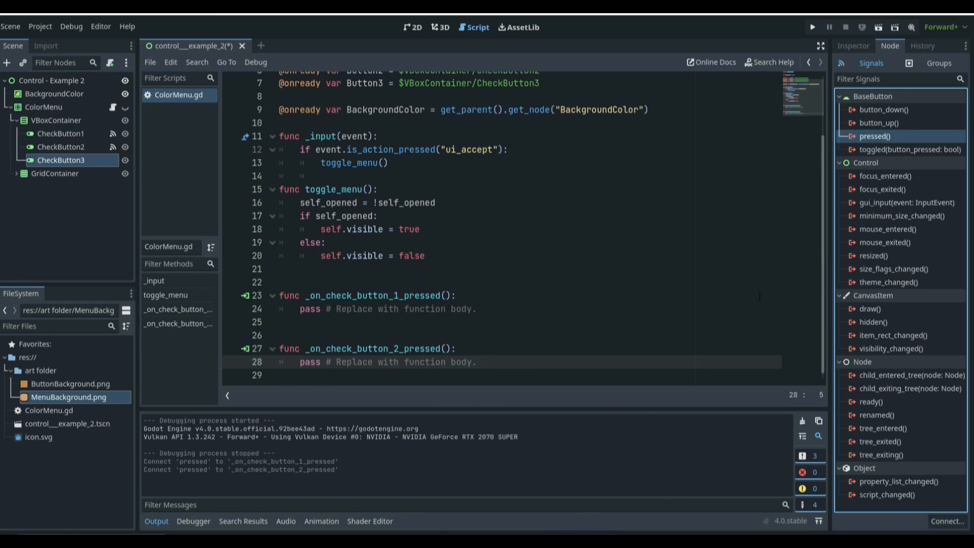
double_click(887, 136)
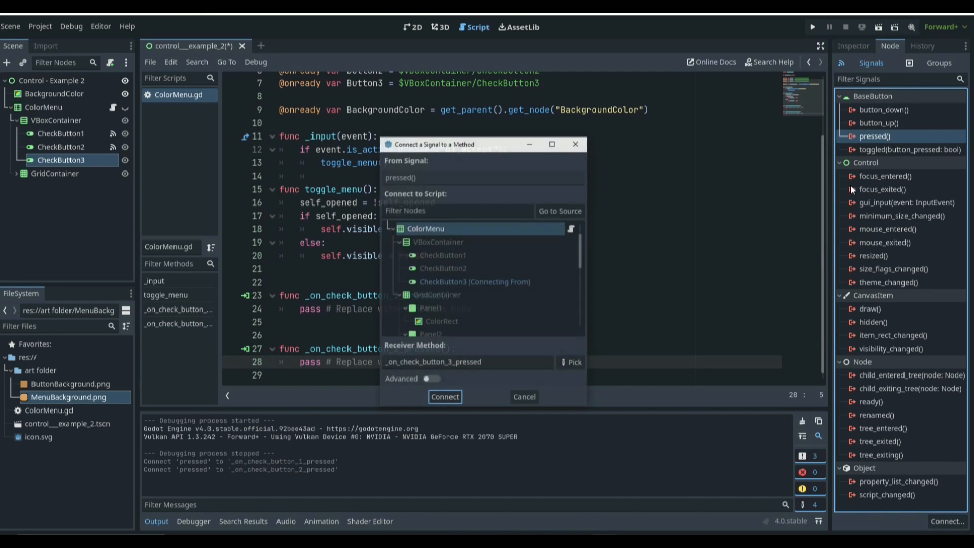
left_click(448, 397)
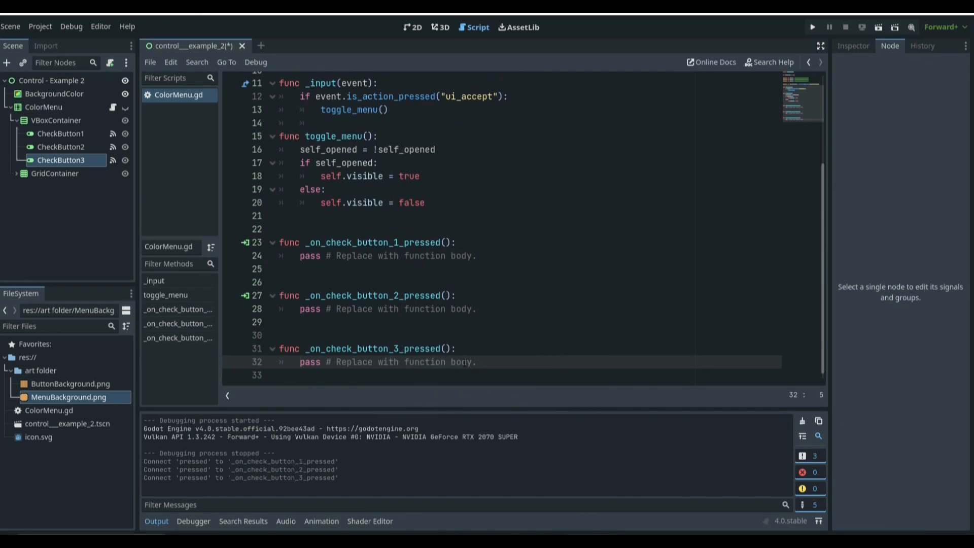
Step: Add a new function handleButtonPress(button) at the end of the script and save
left_click_drag(477, 256, 301, 256)
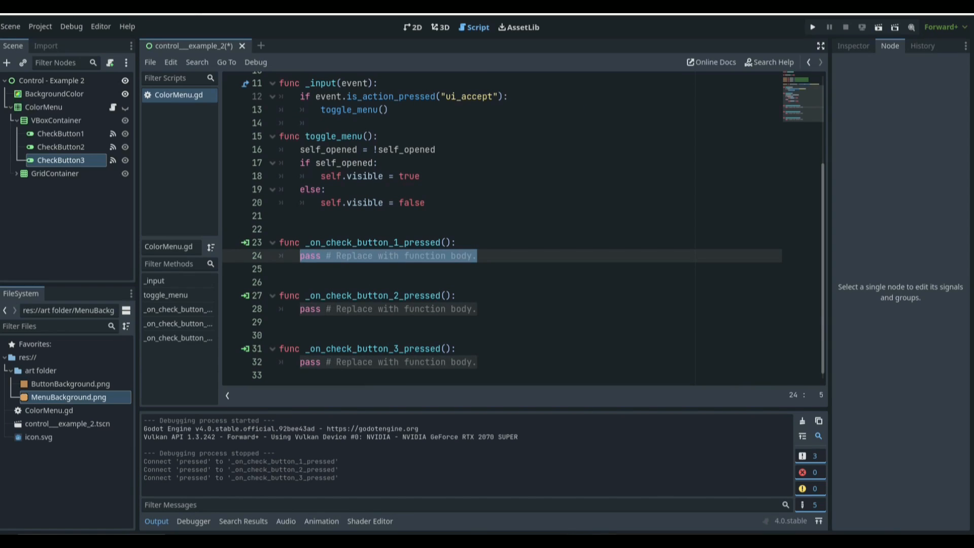
left_click(476, 256)
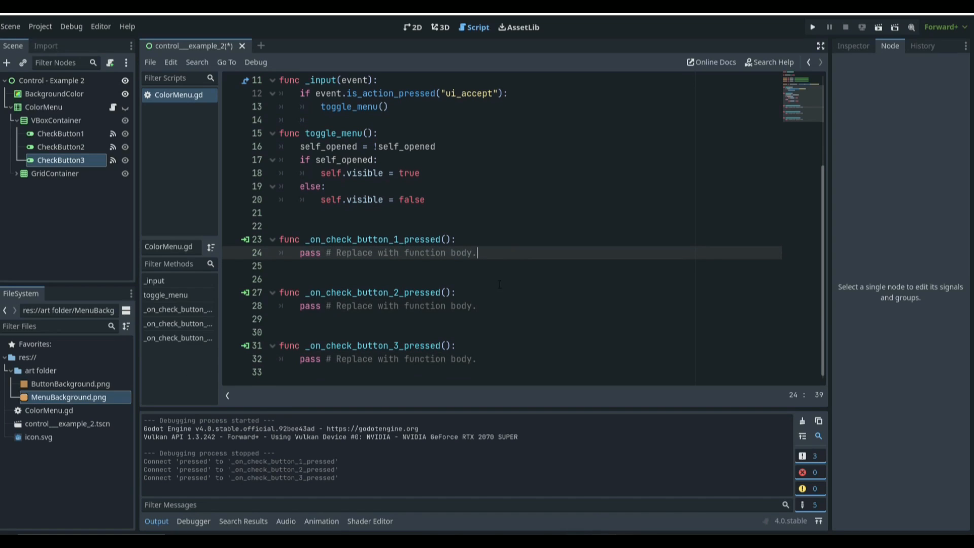
left_click(483, 361)
key("Down")
key("Return")
type("func")
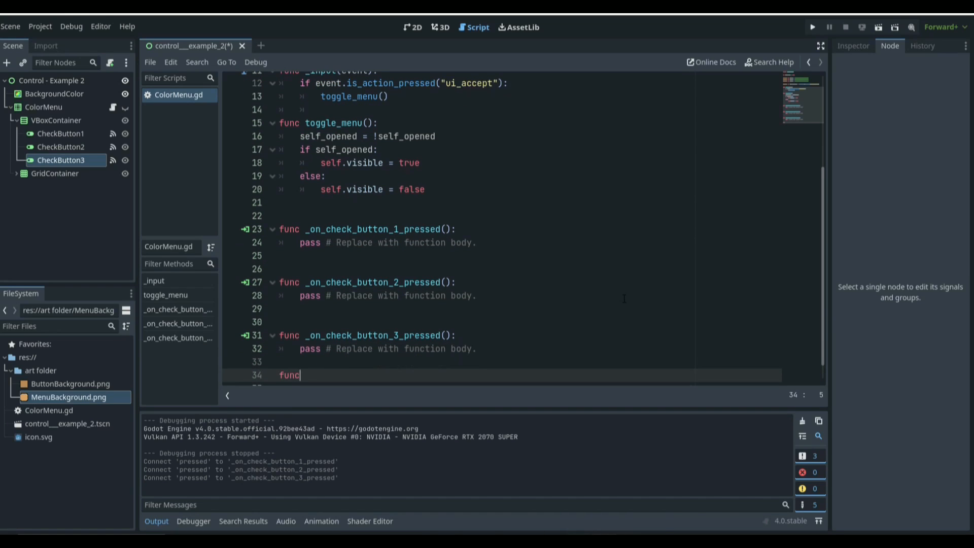
type(" handleu")
key("BackSpace")
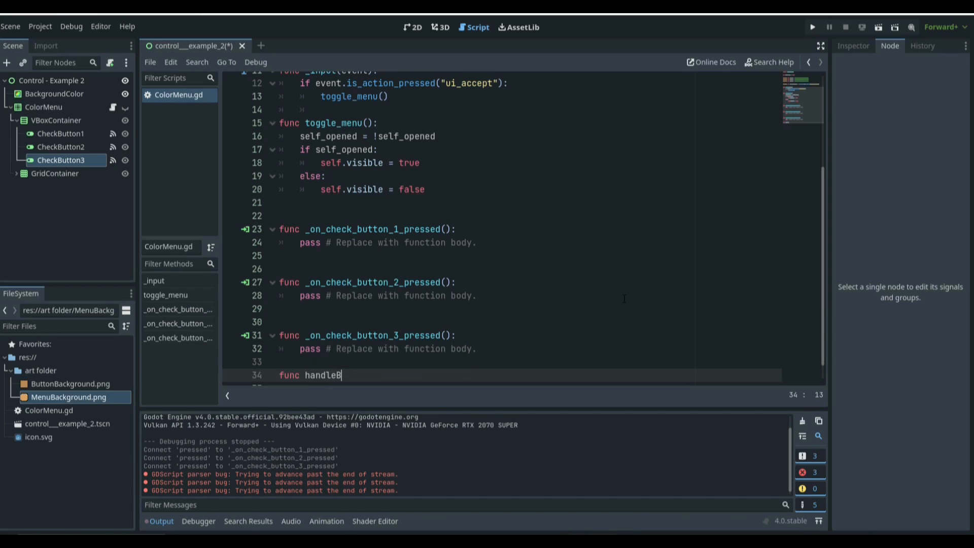
type("ButtonPress")
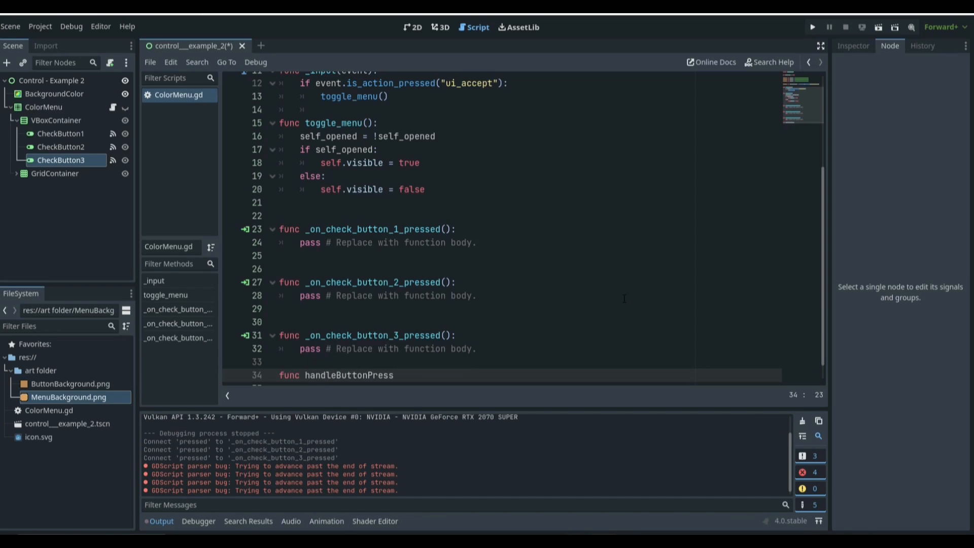
type(")")
key("BackSpace")
type("(button)")
key("ctrl+s")
type(":")
key("Return")
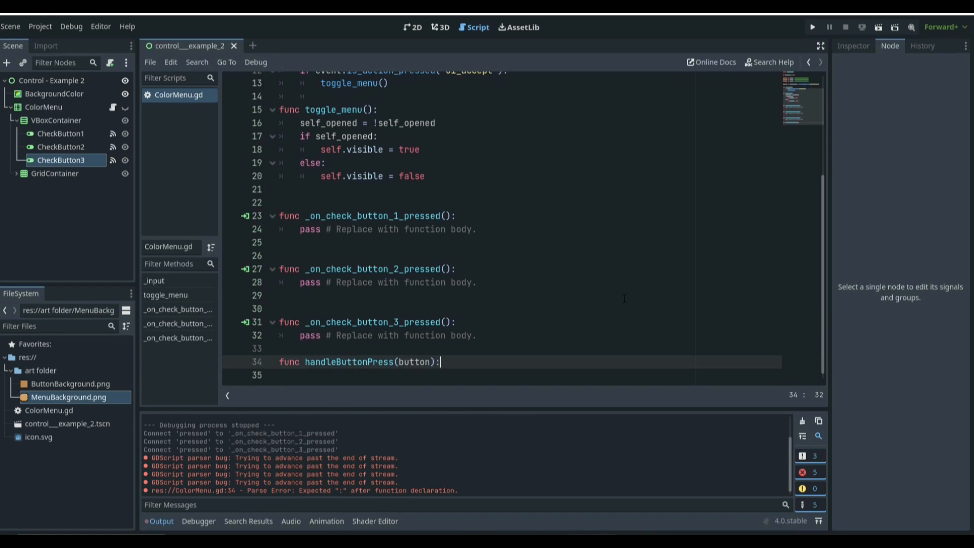
Step: In handleButtonPress, declare var Color1 = $GridContainer/Panel1/ColorRect.color
type("var C")
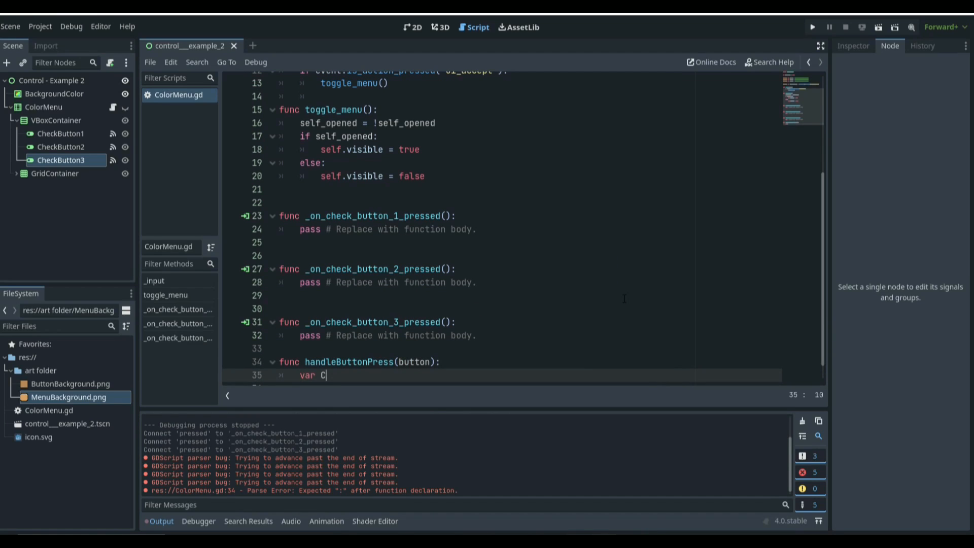
type("olor1 = $")
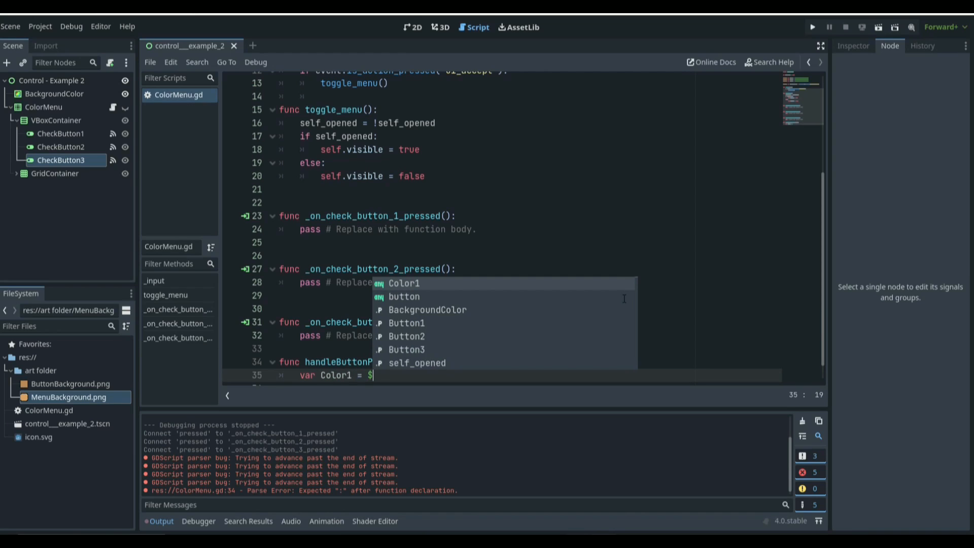
type("Gr")
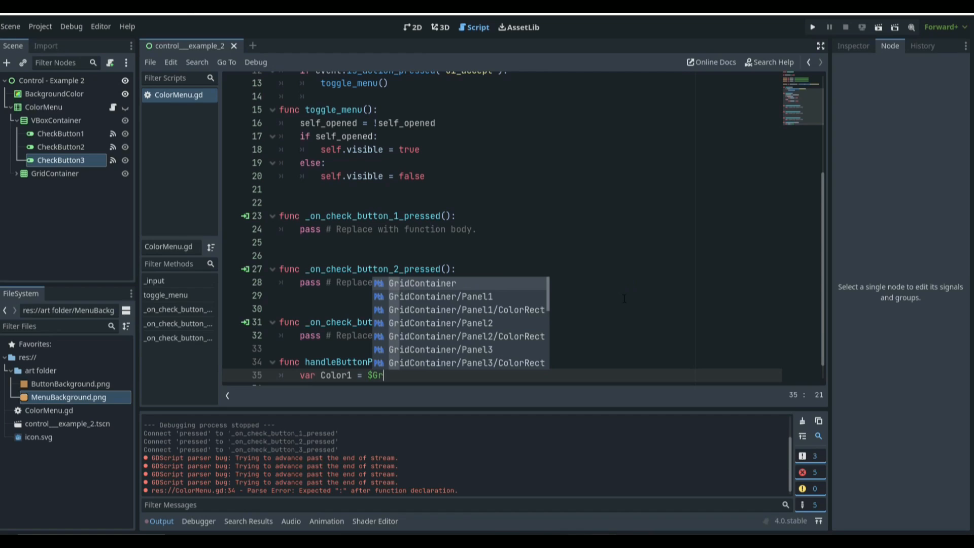
key("Down")
key("Down")
key("Return")
type(".")
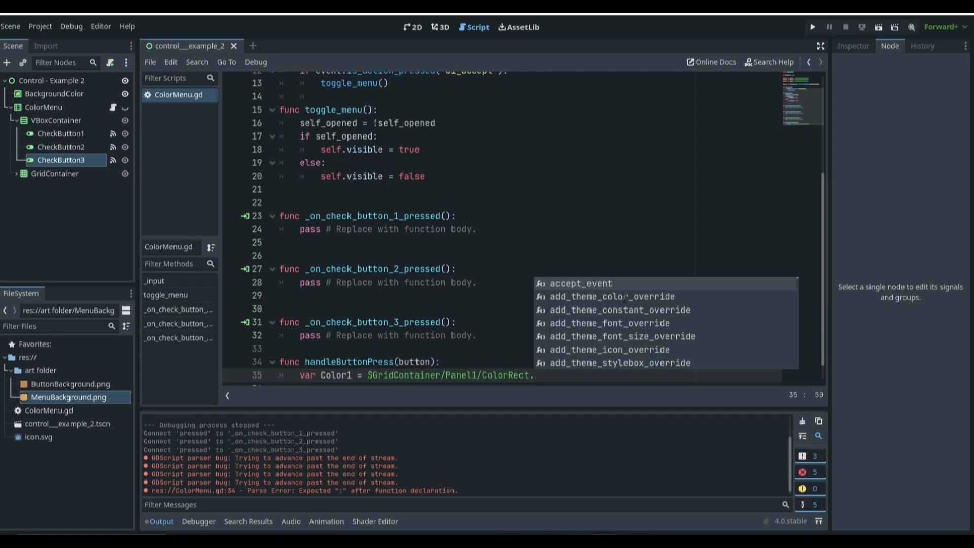
type("color")
key("Return")
key("Return")
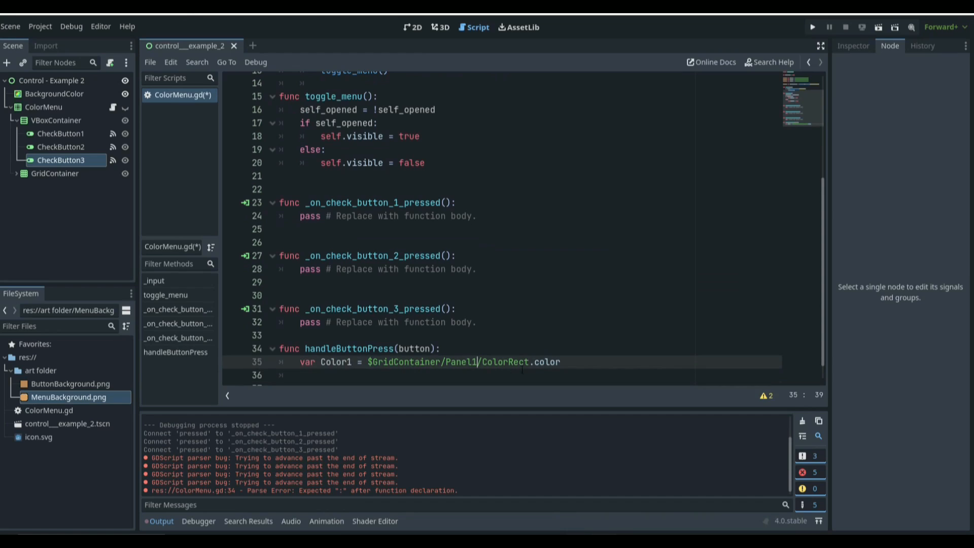
Step: Duplicate that line as var Color2 = $GridContainer/Panel4/ColorRect.color and save the script
left_click_drag(560, 361, 300, 365)
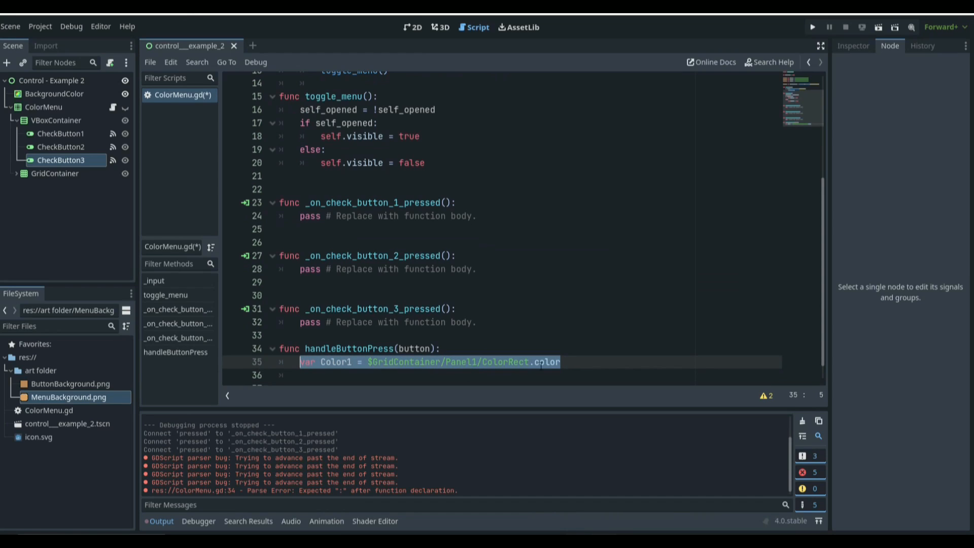
key("ctrl+c")
key("Down")
key("ctrl+v")
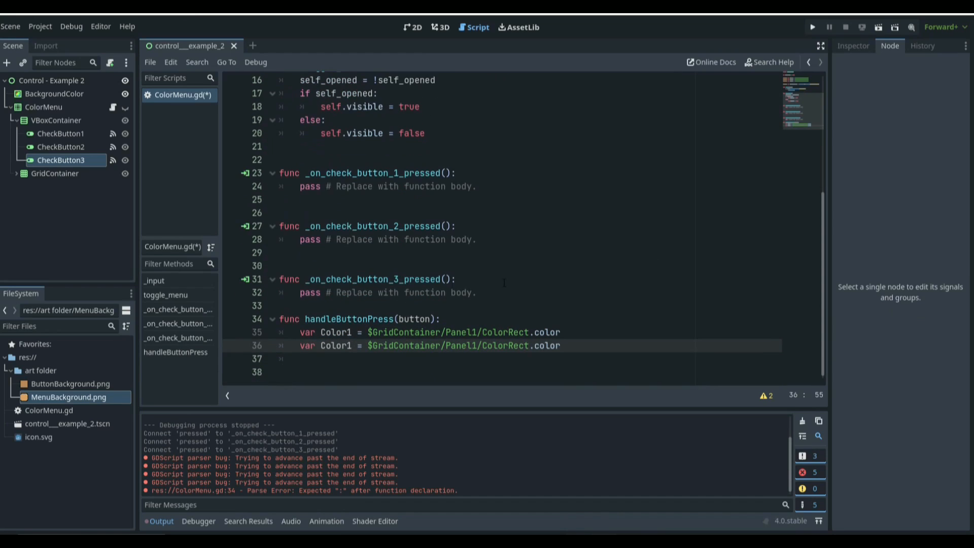
left_click(352, 345)
key("BackSpace")
type("2")
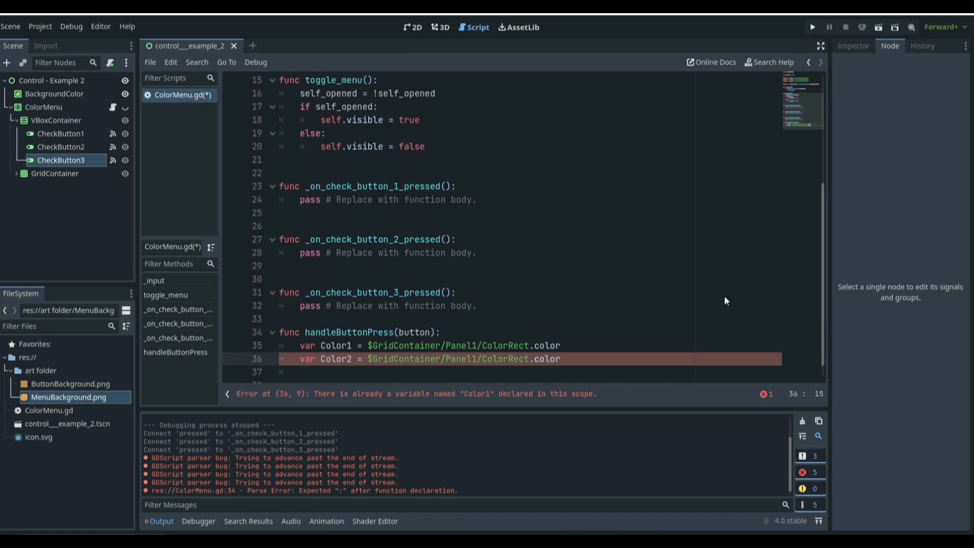
left_click(480, 359)
key("BackSpace")
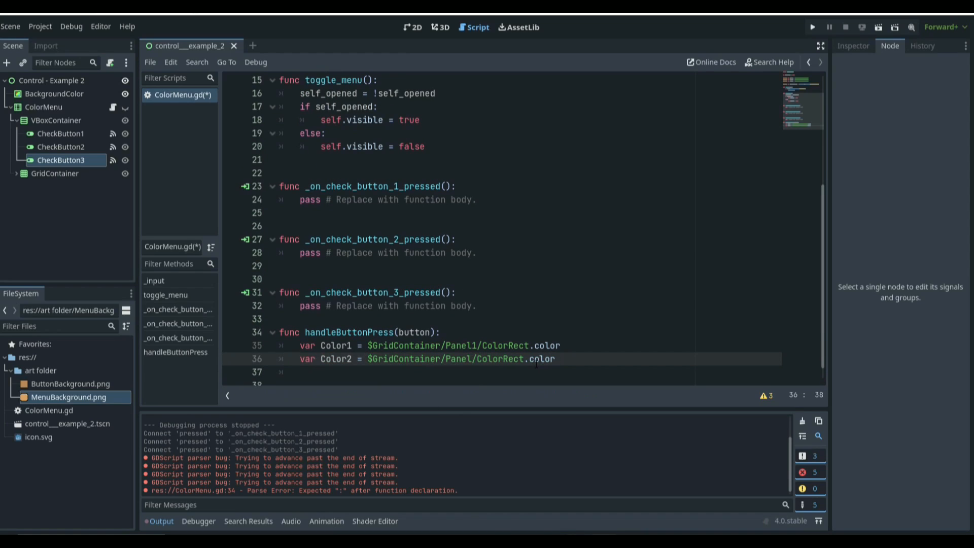
type("4")
key("ctrl+s")
Step: In the 2D view, make ColorMenu and its VBoxContainer visible to inspect the color panels, then reopen the ColorMenu script
left_click(413, 28)
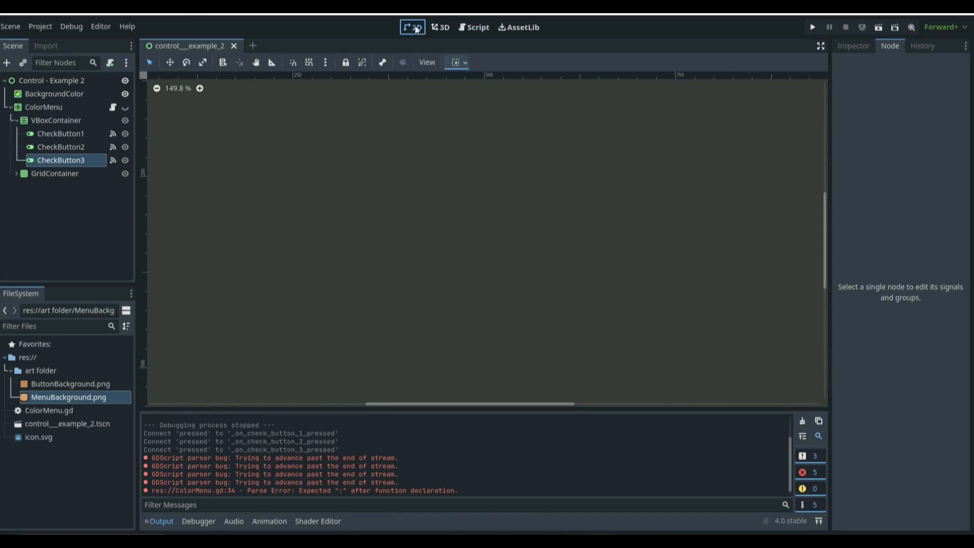
left_click(124, 119)
left_click(125, 119)
left_click(125, 107)
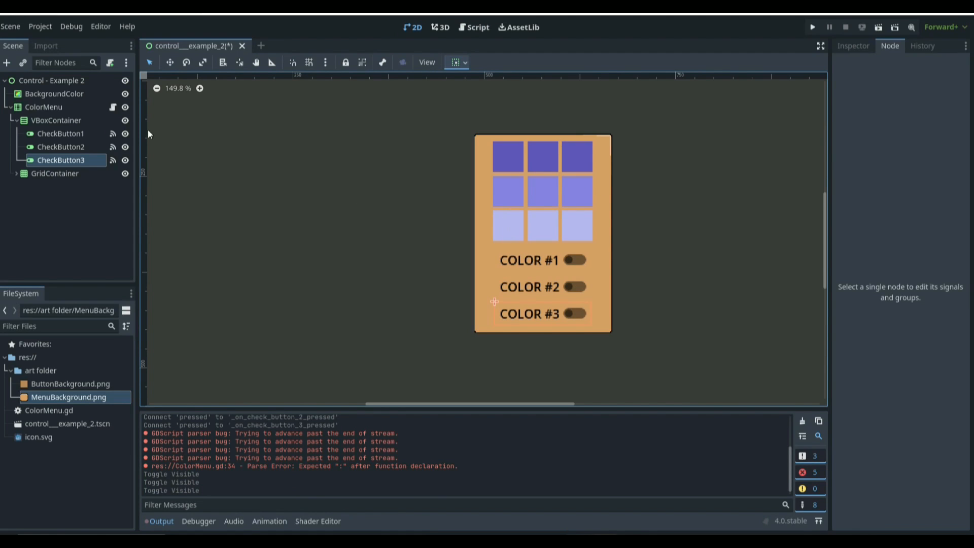
left_click(112, 107)
Step: Add a third line var Color3 = $GridContainer/Panel7/ColorRect.color and save
left_click_drag(576, 357, 299, 360)
key("ctrl+c")
left_click(577, 358)
key("Return")
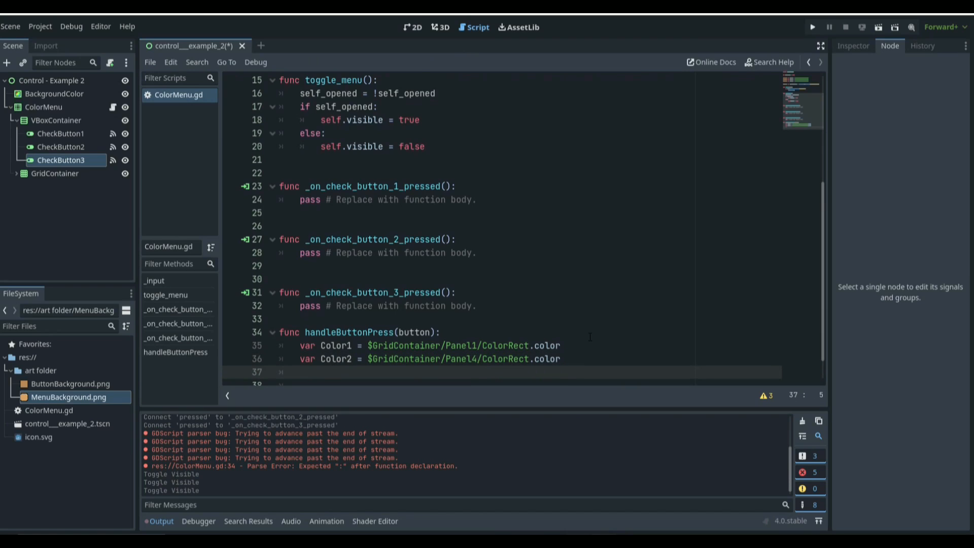
key("ctrl+v")
scroll(392, 358, "down", 1)
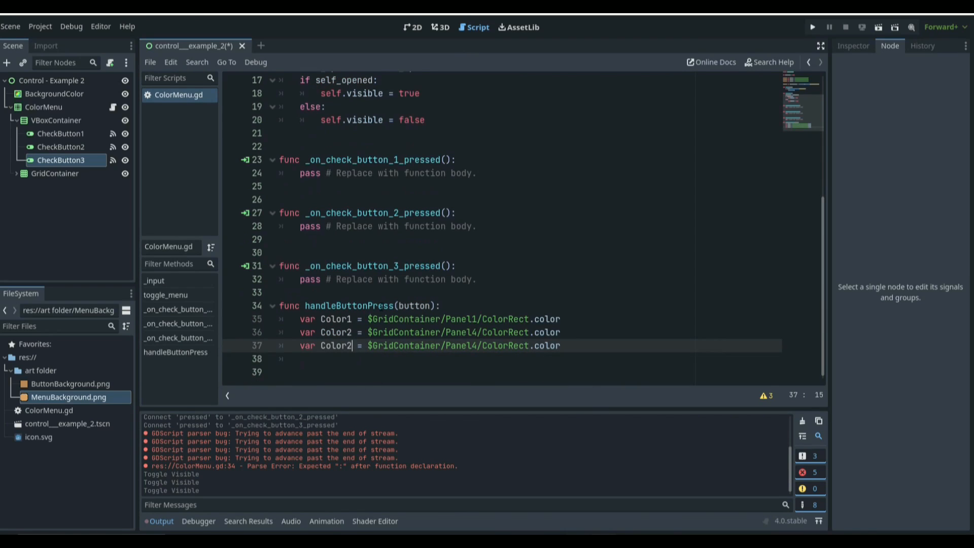
scroll(381, 307, "up", 1)
key("BackSpace")
type("3")
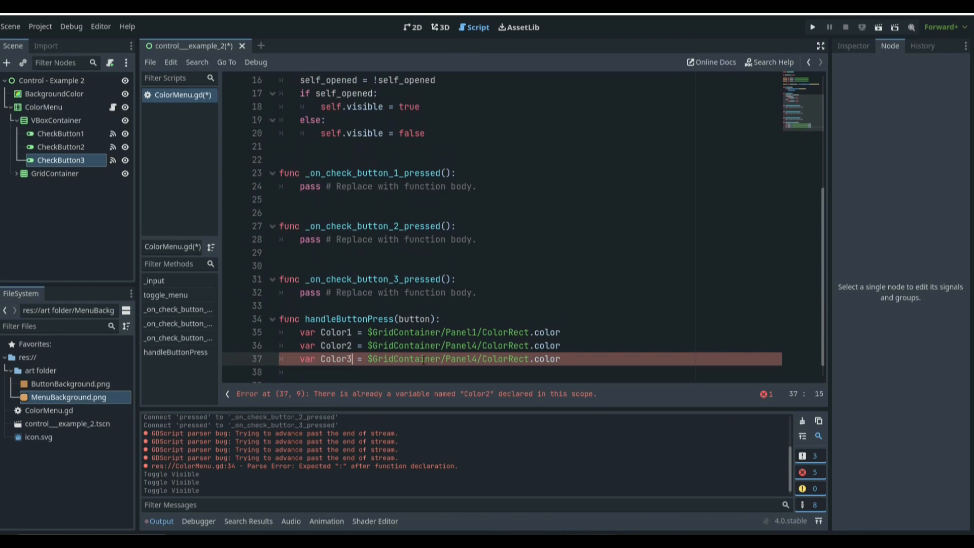
left_click(477, 358)
key("BackSpace")
type("7")
key("ctrl+s")
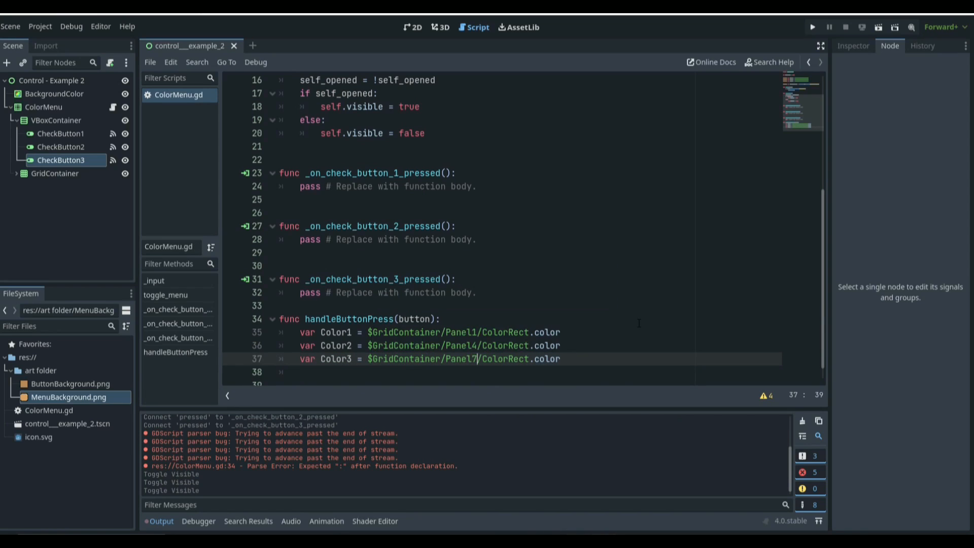
Step: Add a condition: if button == "1": set BackgroundColor.color = Color1
key("Return")
key("Return")
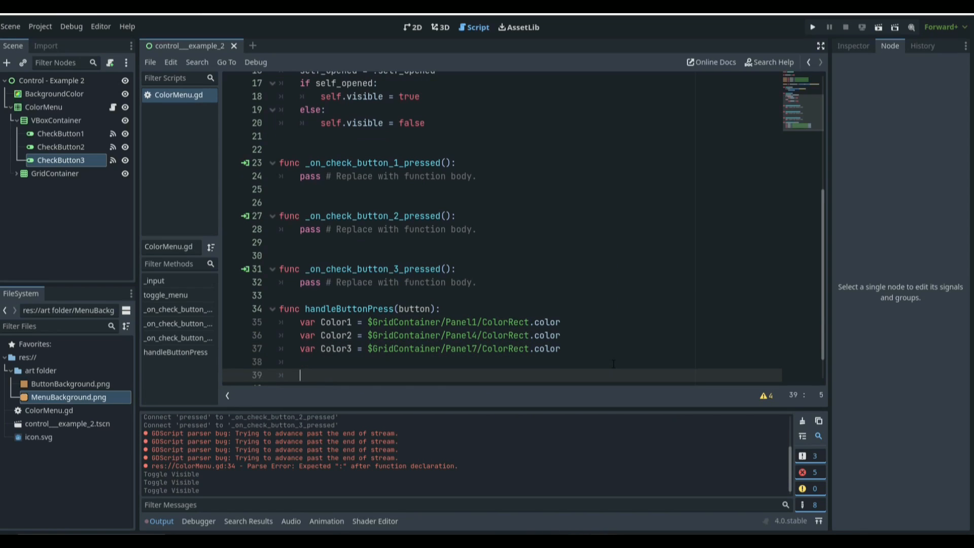
type("if button == \"1")
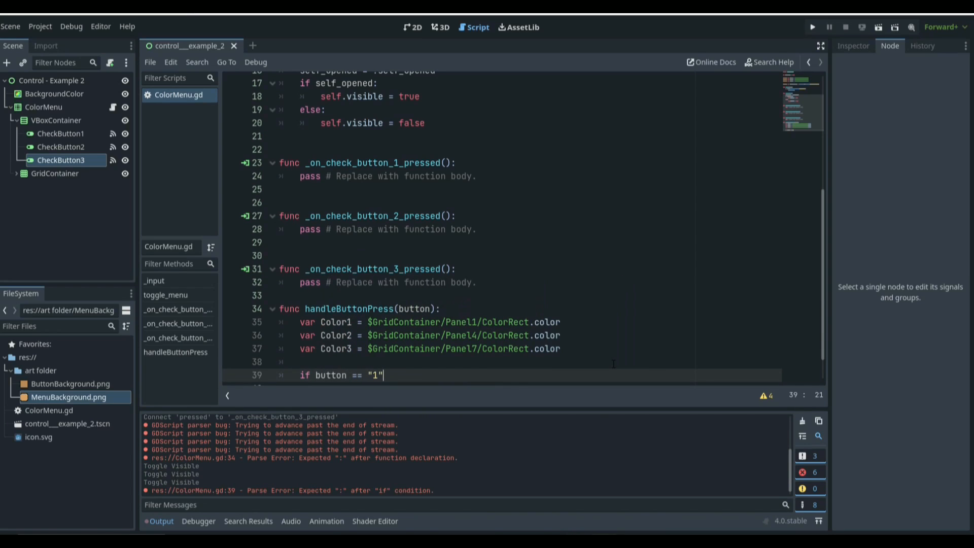
type("\":")
key("Return")
type("BackgroundCO")
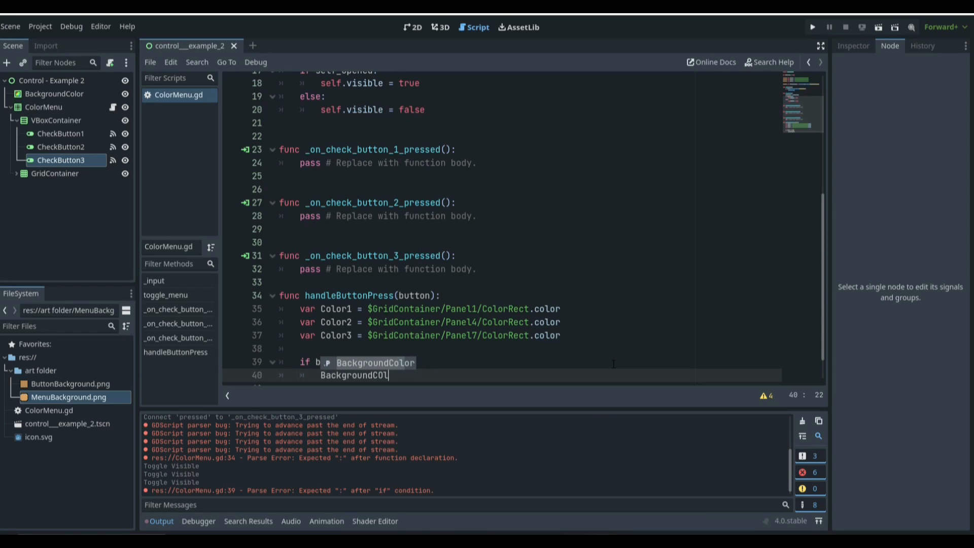
key("Return")
type(".")
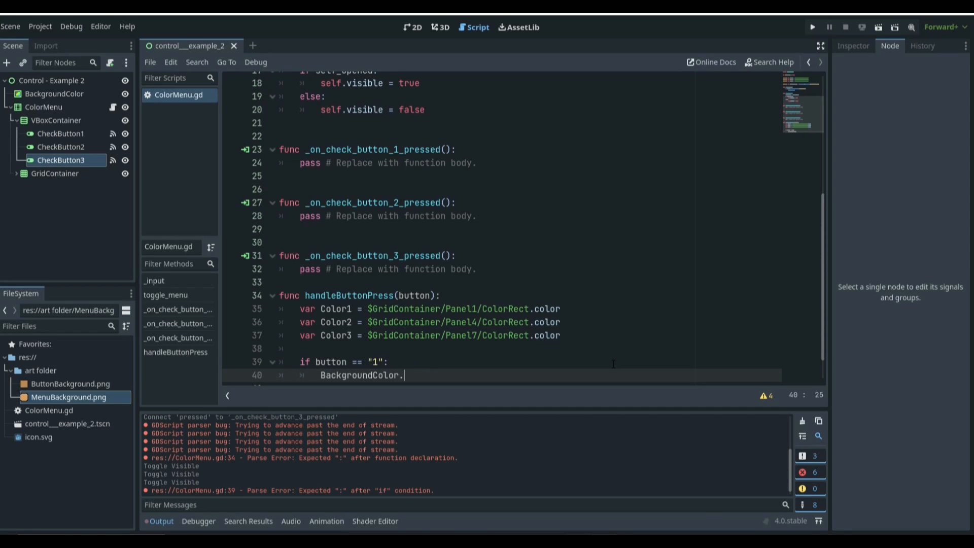
type("color = COlor")
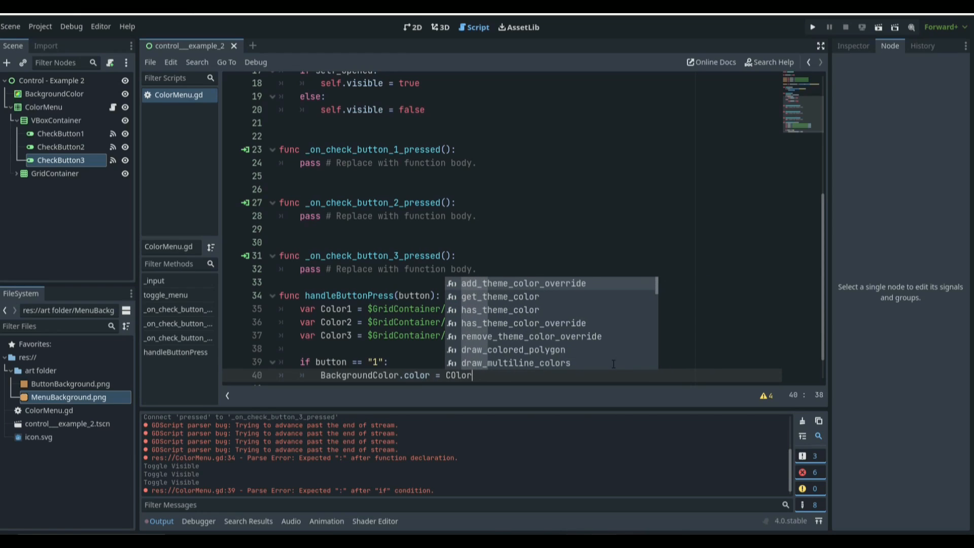
key("BackSpace")
key("BackSpace")
key("BackSpace")
key("BackSpace")
type("olor")
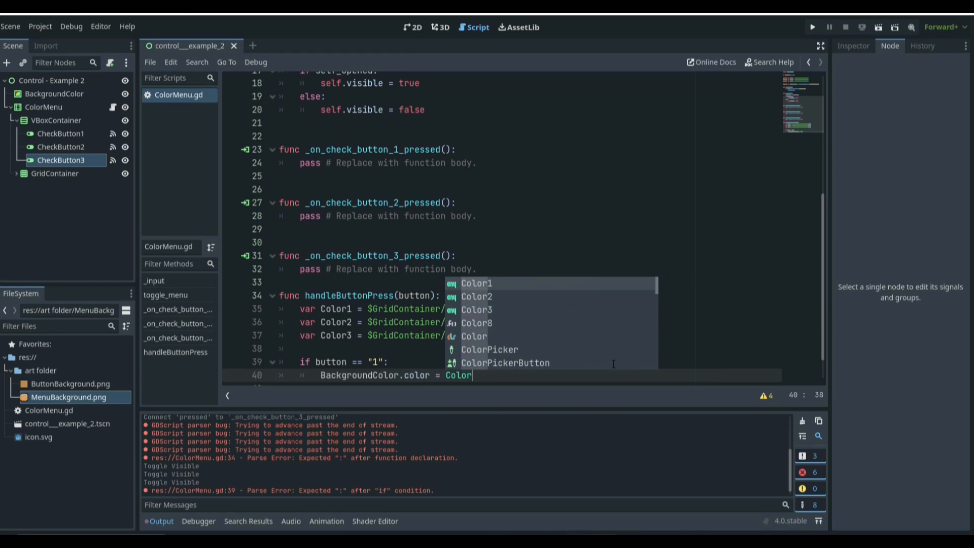
key("Return")
key("Return")
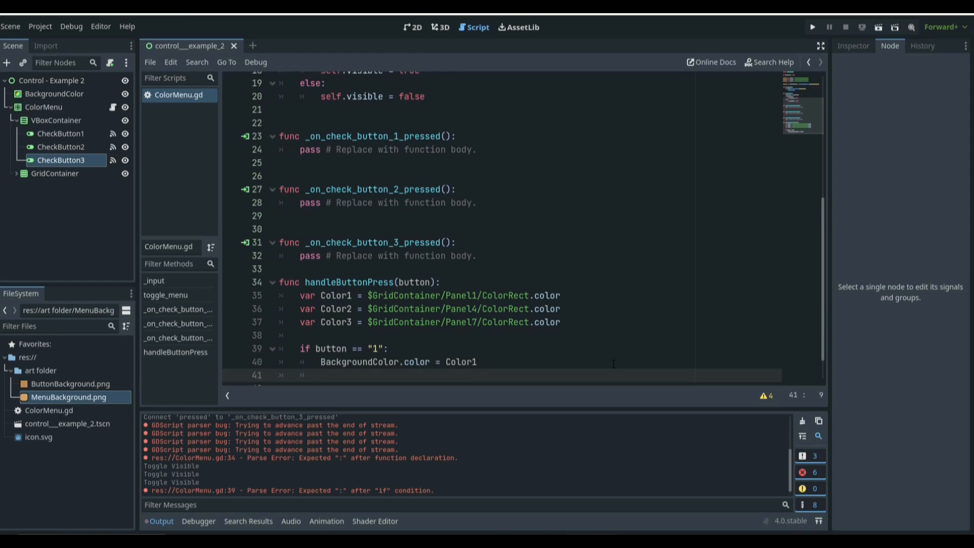
Step: Add a second condition: if button == "2": set BackgroundColor.color = Color2
key("BackSpace")
type("if button ==\"")
key("BackSpace")
type("\"2")
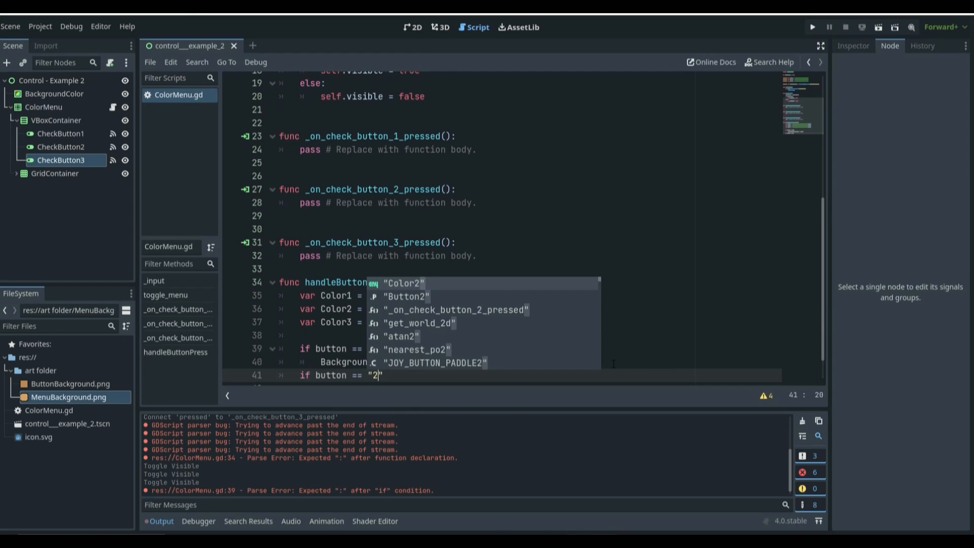
type("\":")
key("Return")
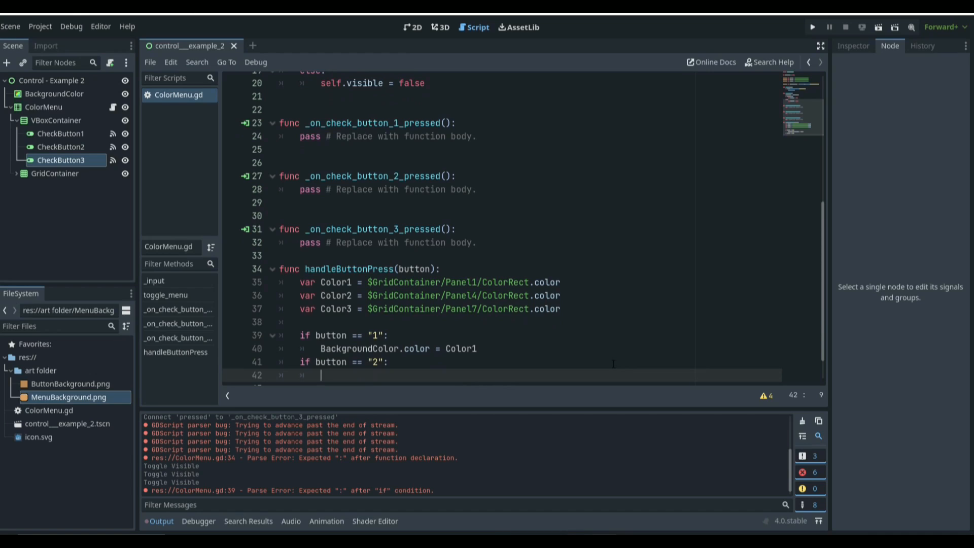
type("Background")
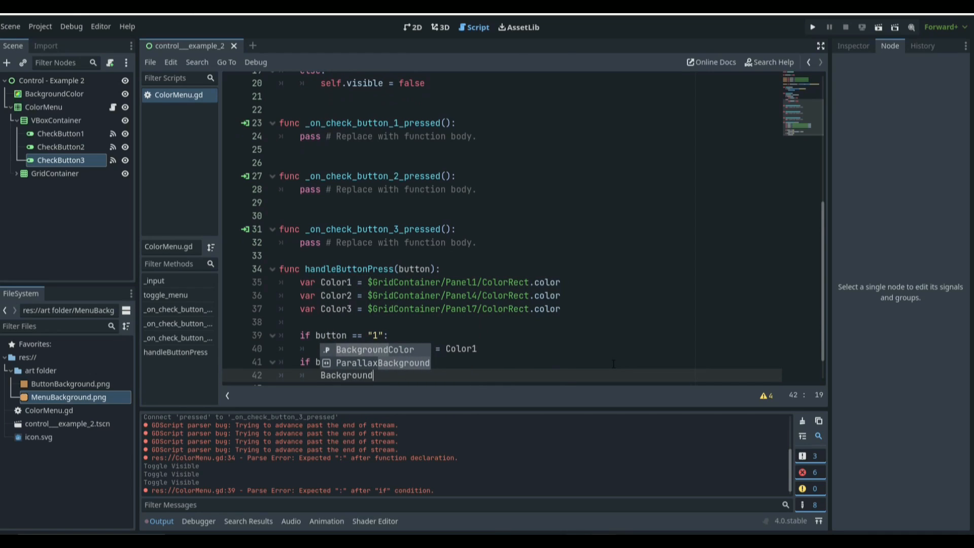
key("Return")
type(".cool")
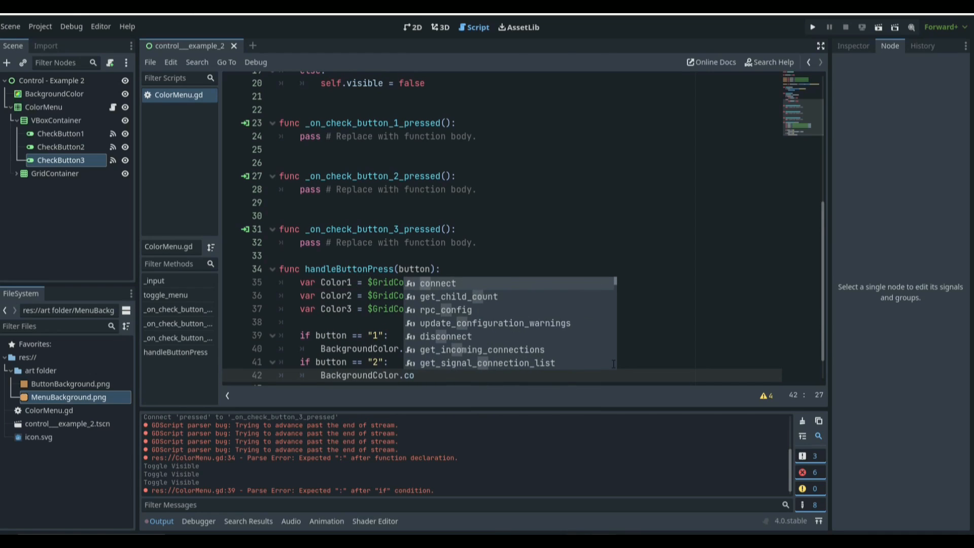
key("BackSpace")
key("BackSpace")
type("lor = ")
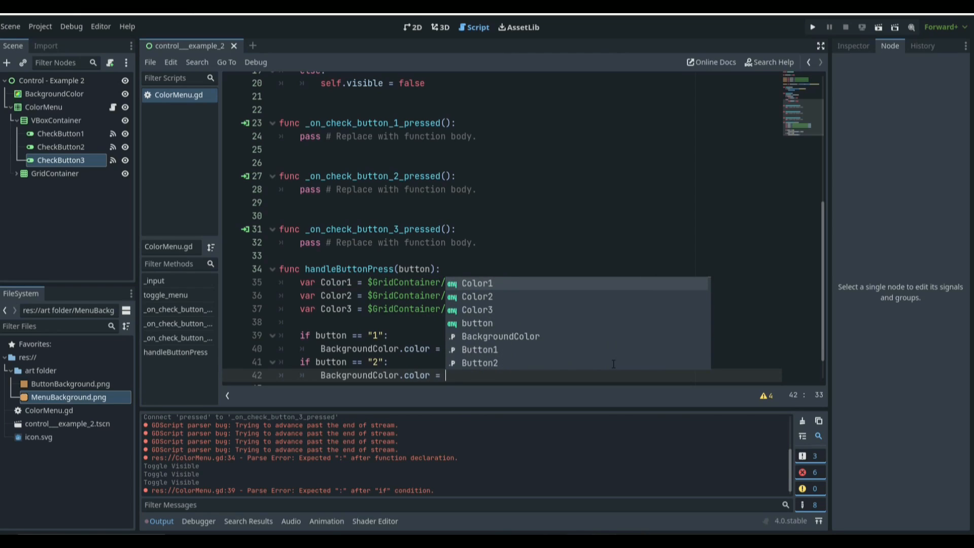
type("Colo")
key("Down")
key("Return")
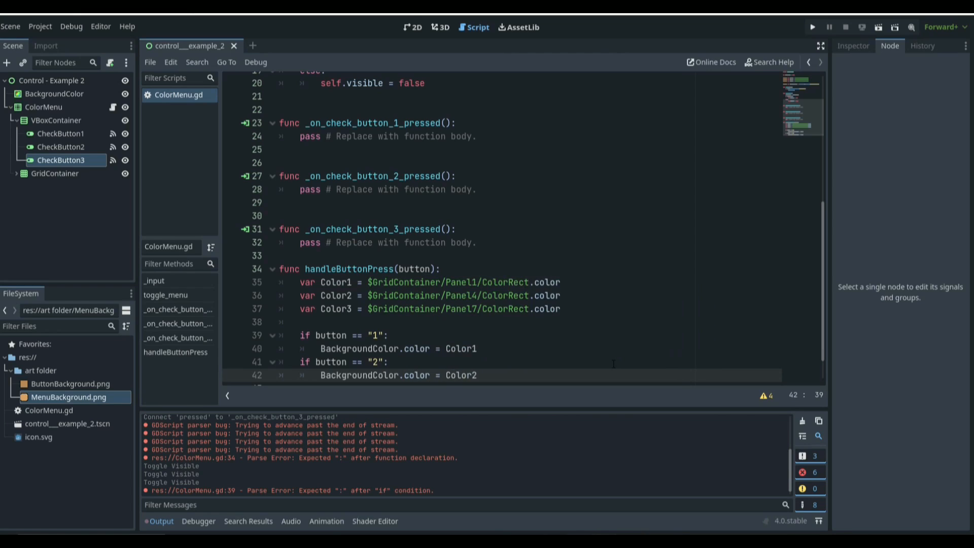
Step: Duplicate that condition as if button == "3": BackgroundColor.color = Color3 and save
left_click_drag(490, 377, 286, 369)
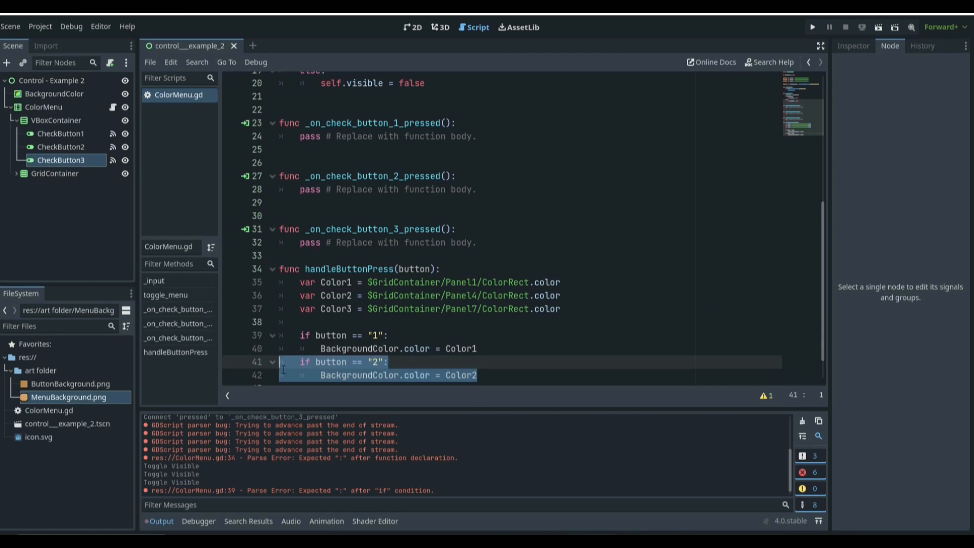
key("ctrl+shift+d")
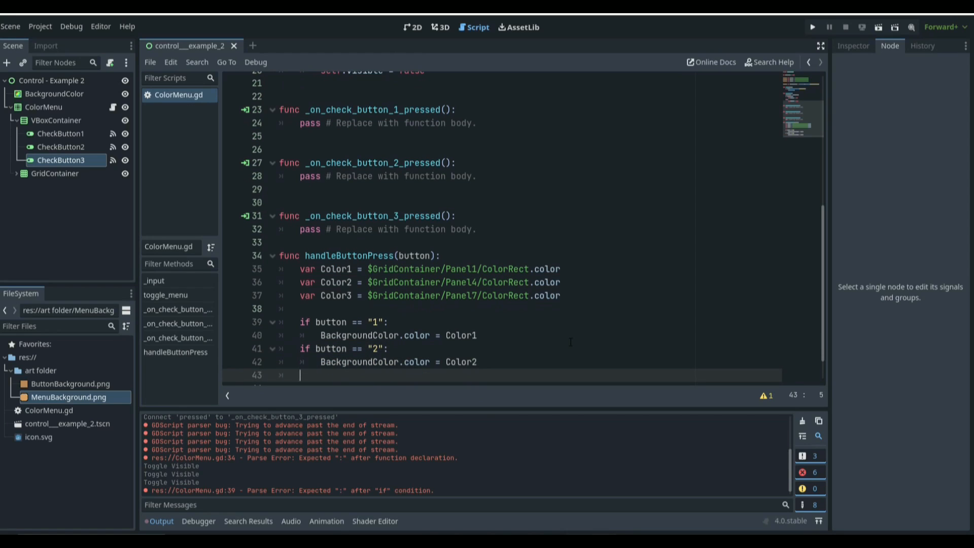
double_click(376, 362)
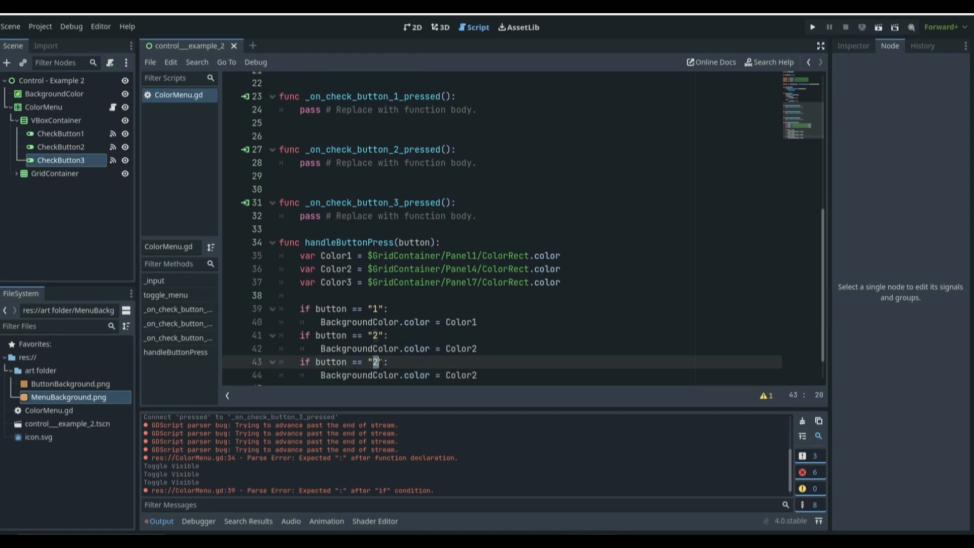
type("3")
key("Escape")
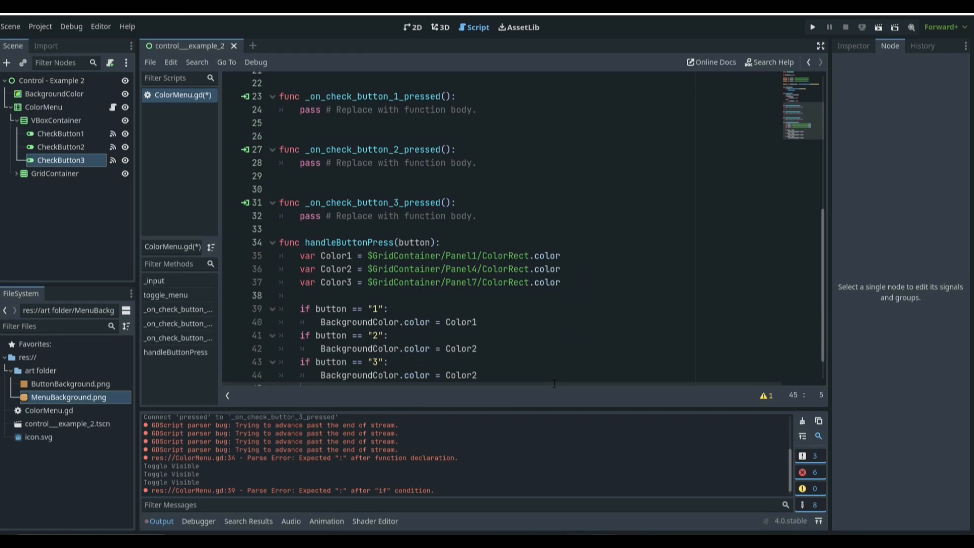
left_click(558, 376)
key("BackSpace")
type("3")
key("ctrl+s")
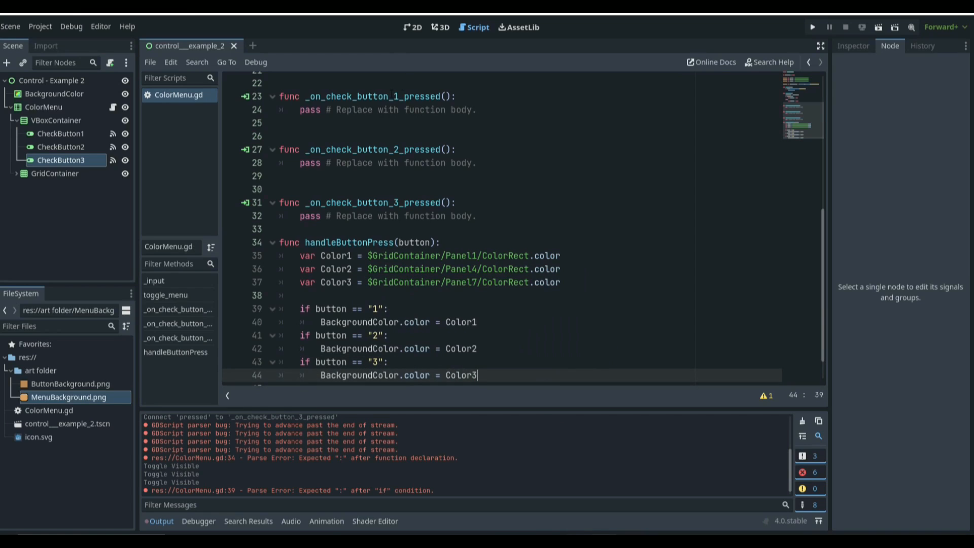
Step: Replace the pass in _on_check_button_1_pressed with handleButtonPress("1")
scroll(442, 248, "up", 1)
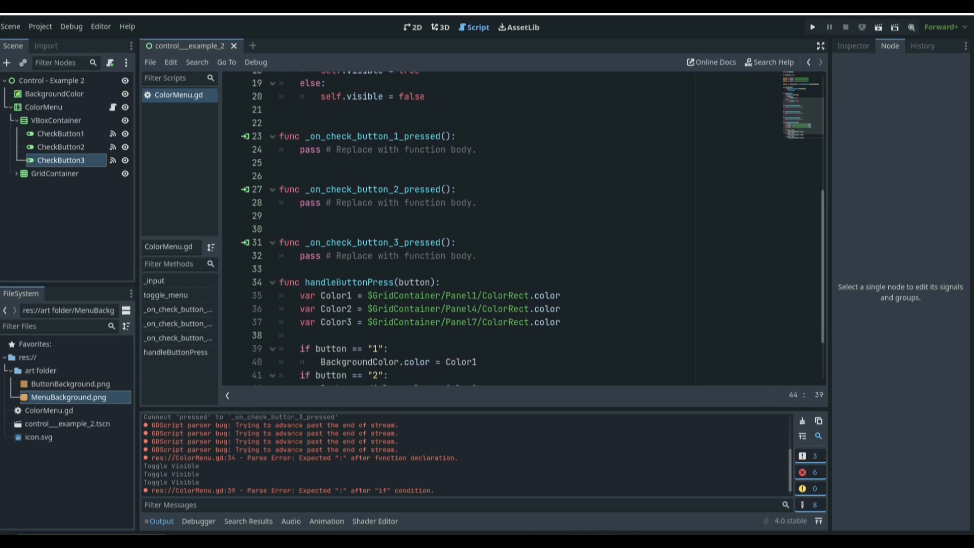
left_click_drag(479, 148, 300, 149)
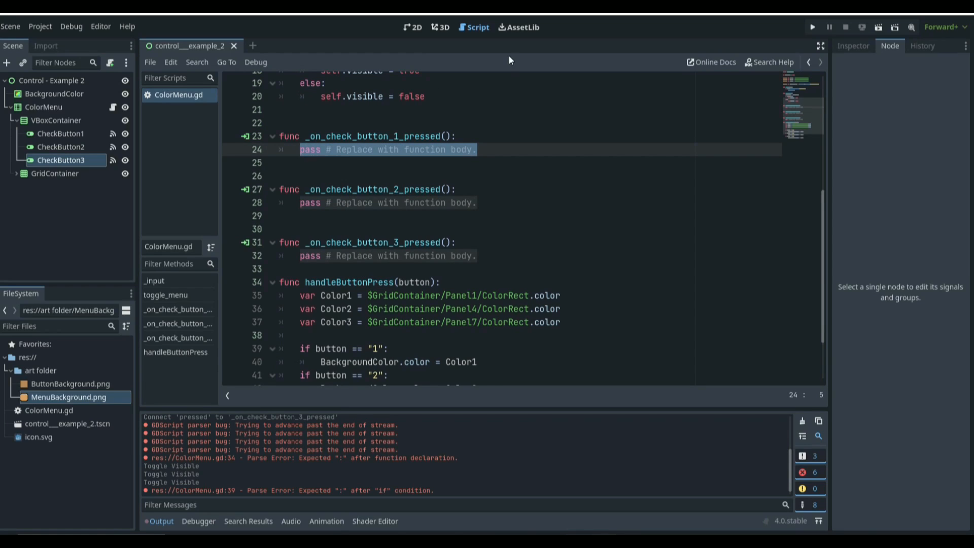
type("hand")
key("Return")
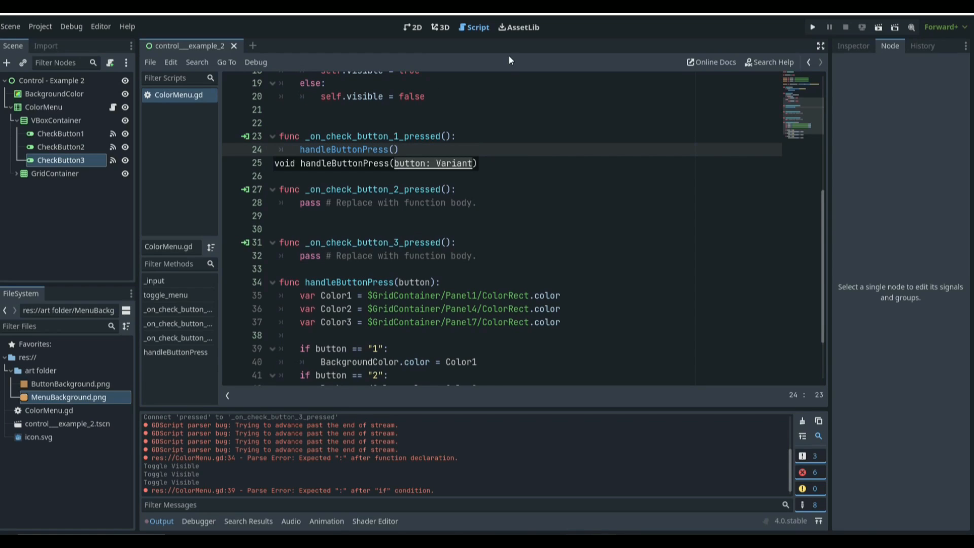
type("\"1")
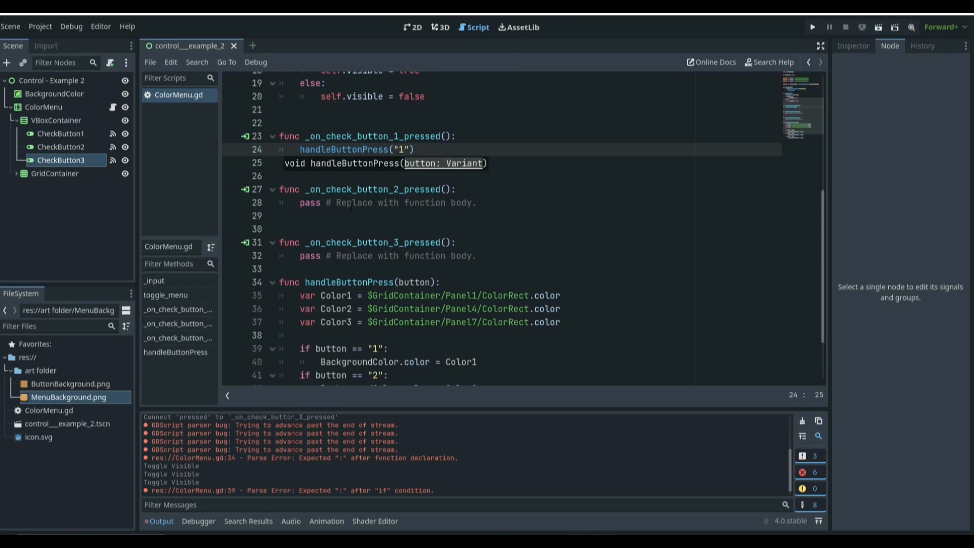
Step: Replace the pass in _on_check_button_2_pressed with handleButtonPress("2")
left_click_drag(410, 149, 300, 149)
left_click(358, 149)
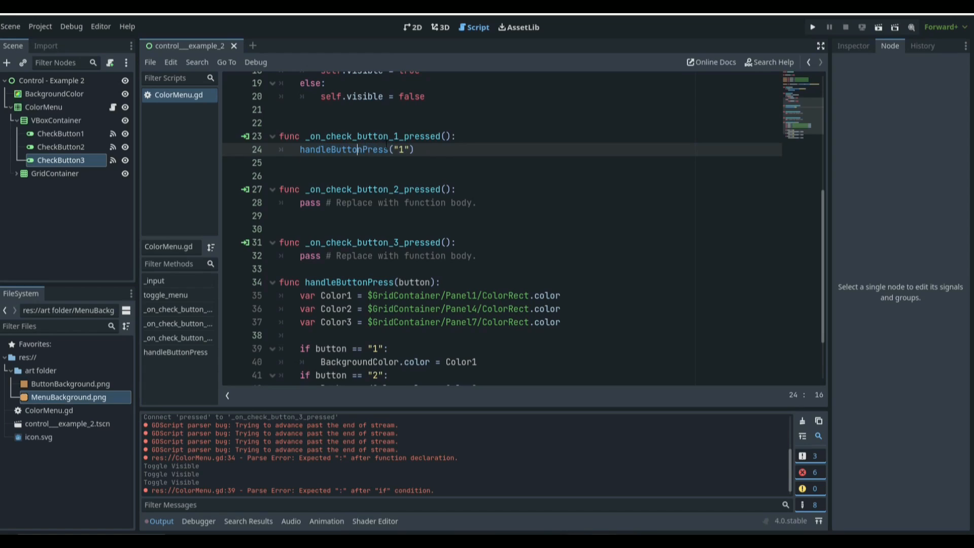
left_click_drag(415, 149, 299, 150)
key("ctrl+c")
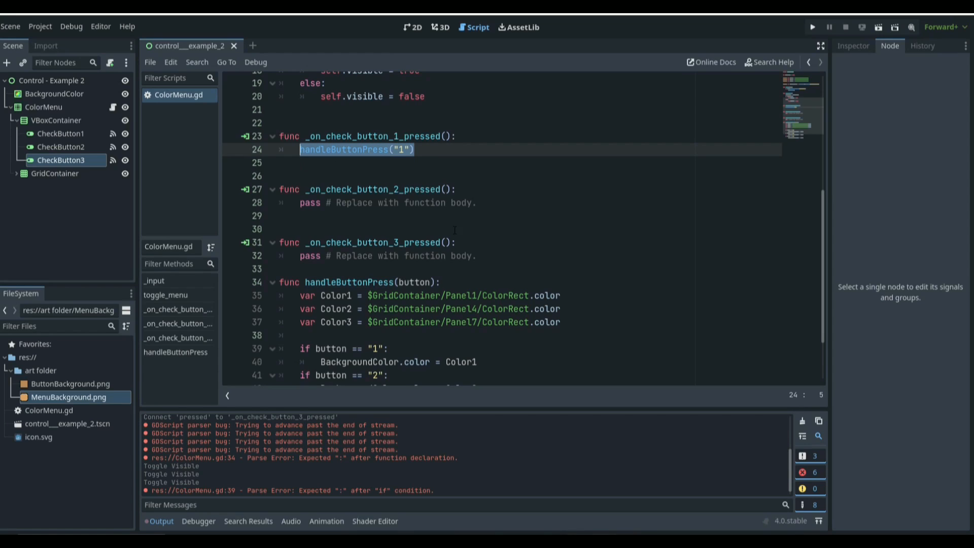
left_click_drag(476, 203, 300, 203)
key("ctrl+v")
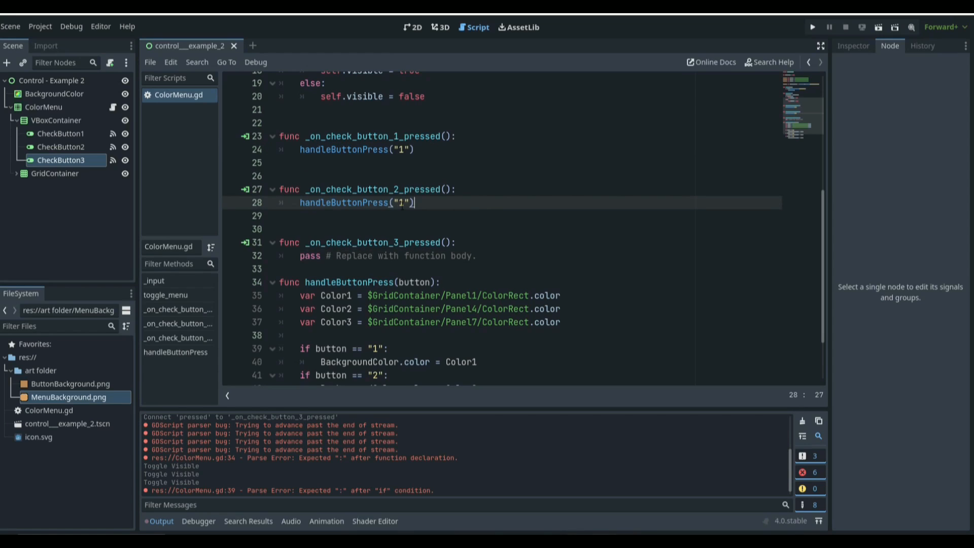
key("Left")
key("Left")
key("BackSpace")
type("2")
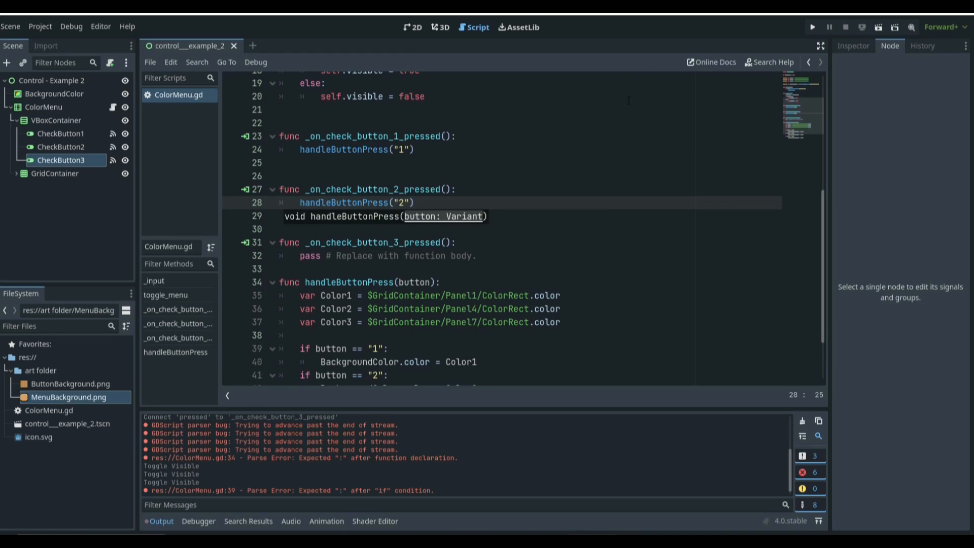
Step: Replace the pass in _on_check_button_3_pressed with handleButtonPress("3")
left_click_drag(477, 255, 279, 257)
key("ctrl+v")
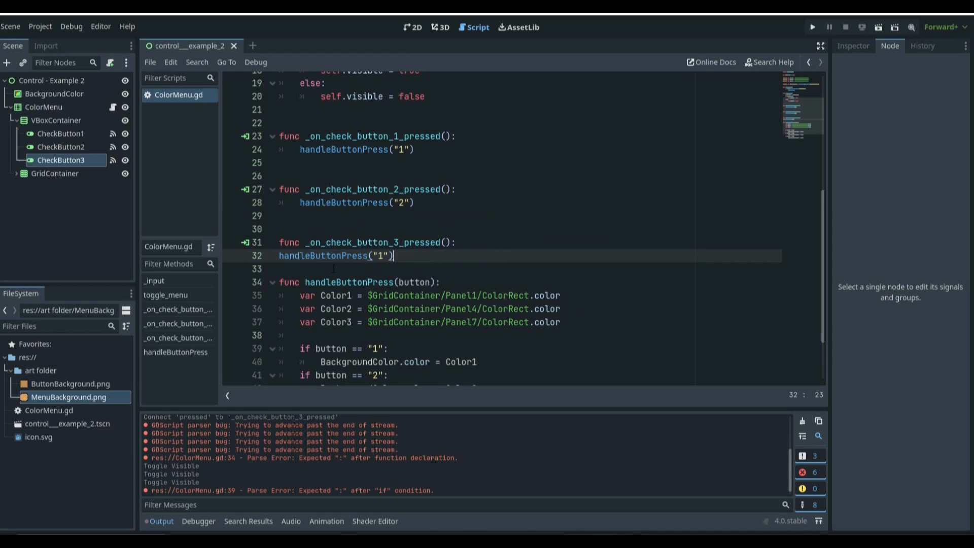
left_click(280, 258)
key("Tab")
left_click(404, 255)
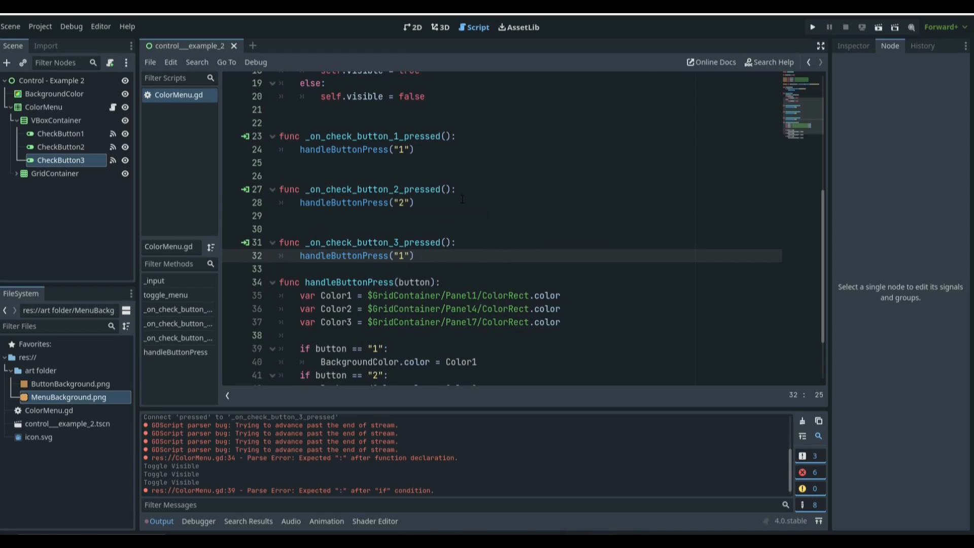
key("BackSpace")
type("3")
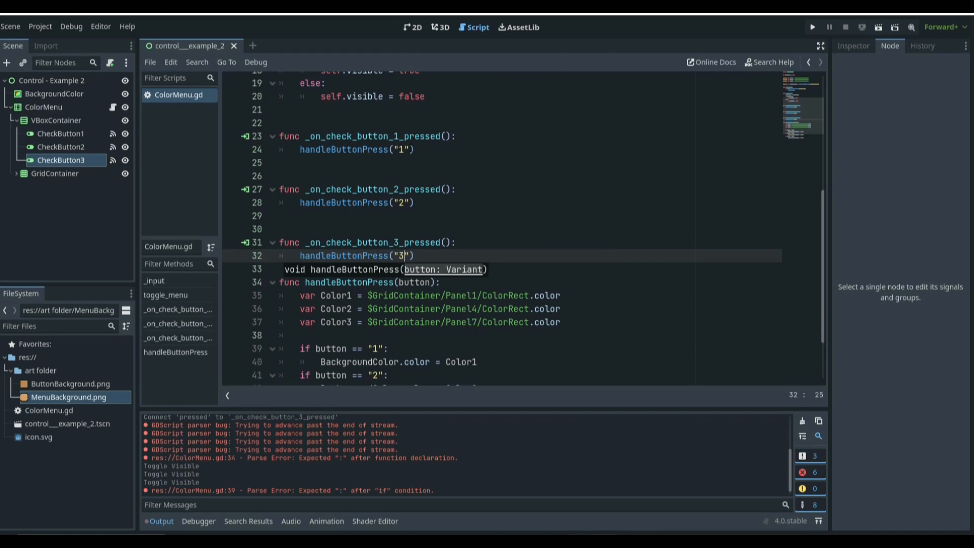
scroll(411, 162, "down", 2)
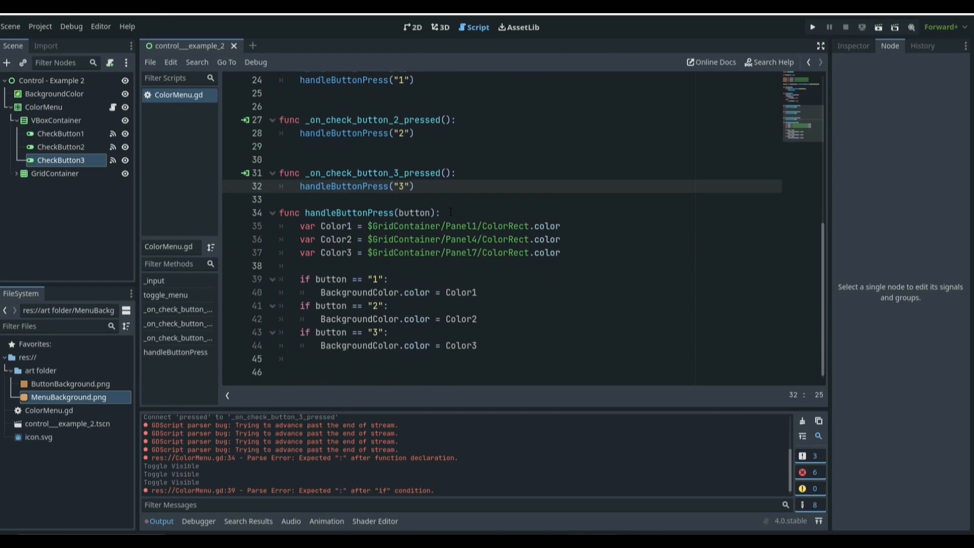
scroll(444, 213, "up", 2)
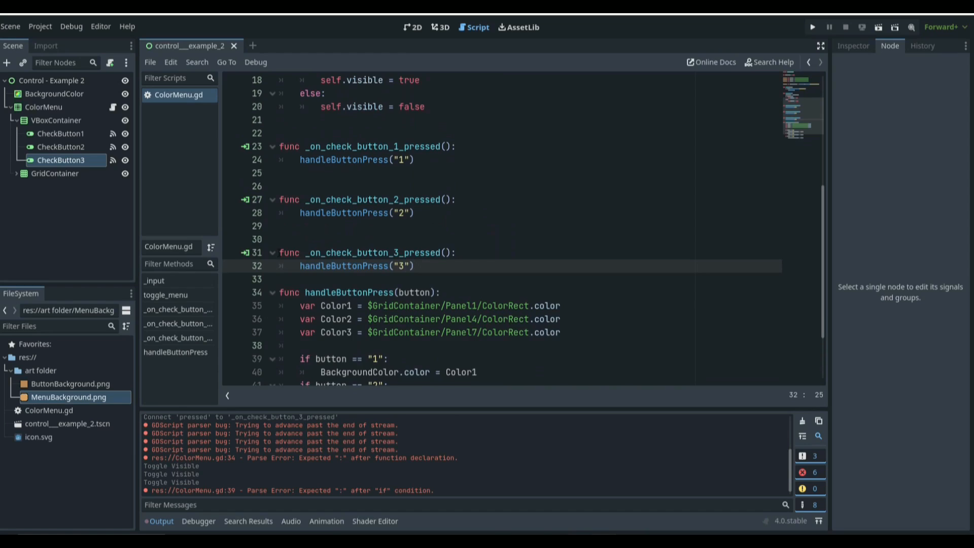
left_click(273, 253)
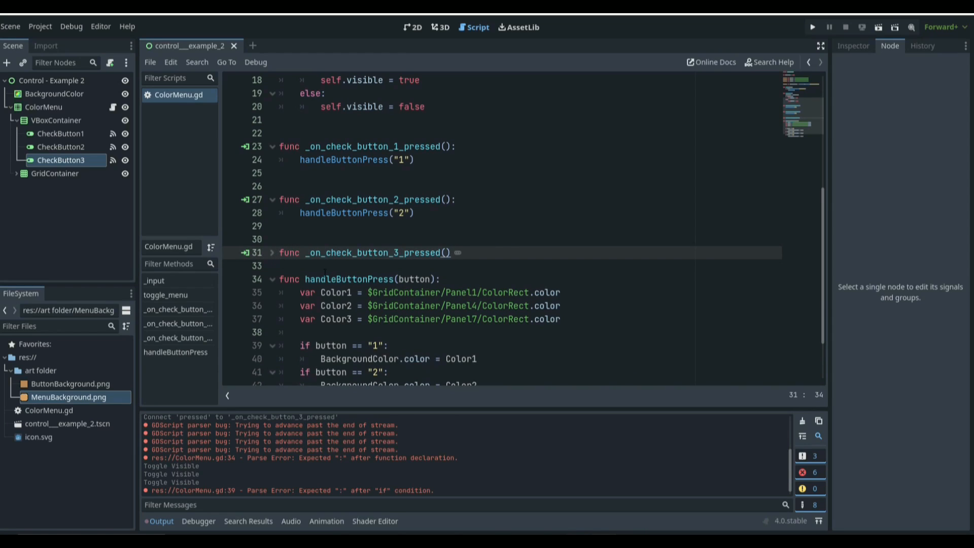
type(":")
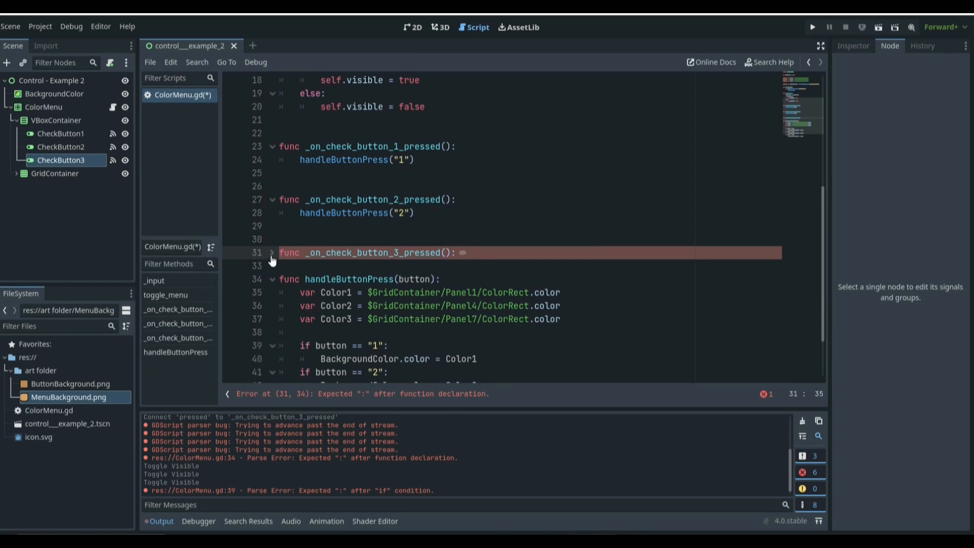
left_click(439, 265)
scroll(377, 204, "down", 2)
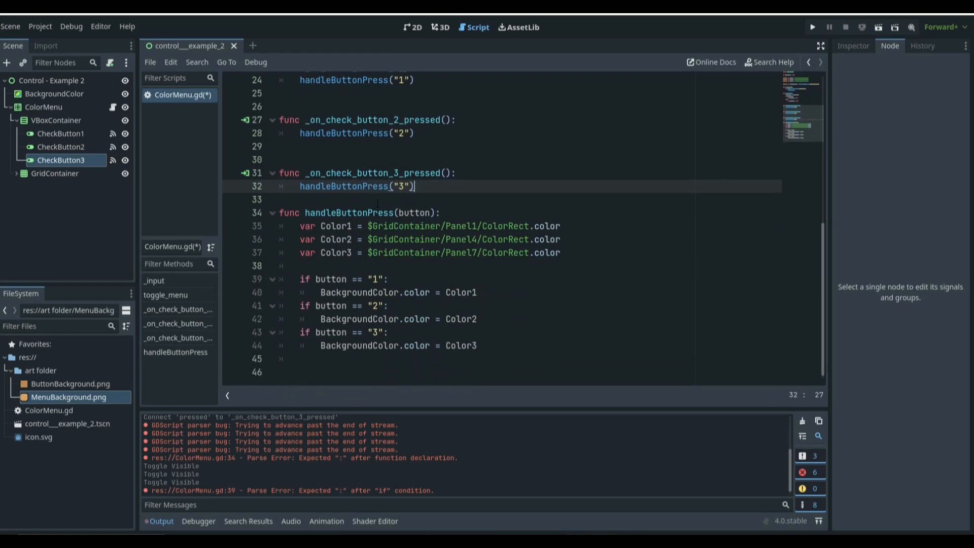
Step: Under the button == "1" condition, add Button2.set_pressed_no_signal(false) and save
left_click(488, 297)
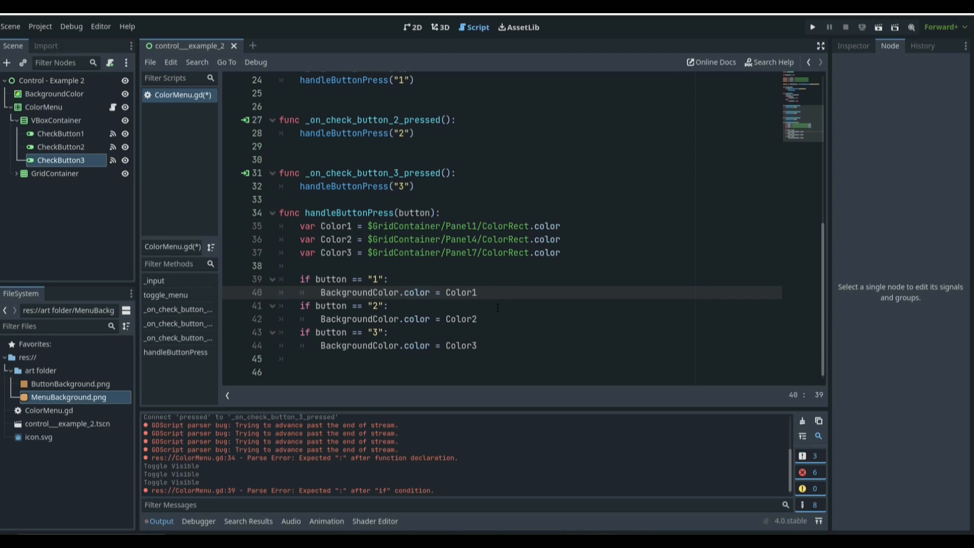
key("Return")
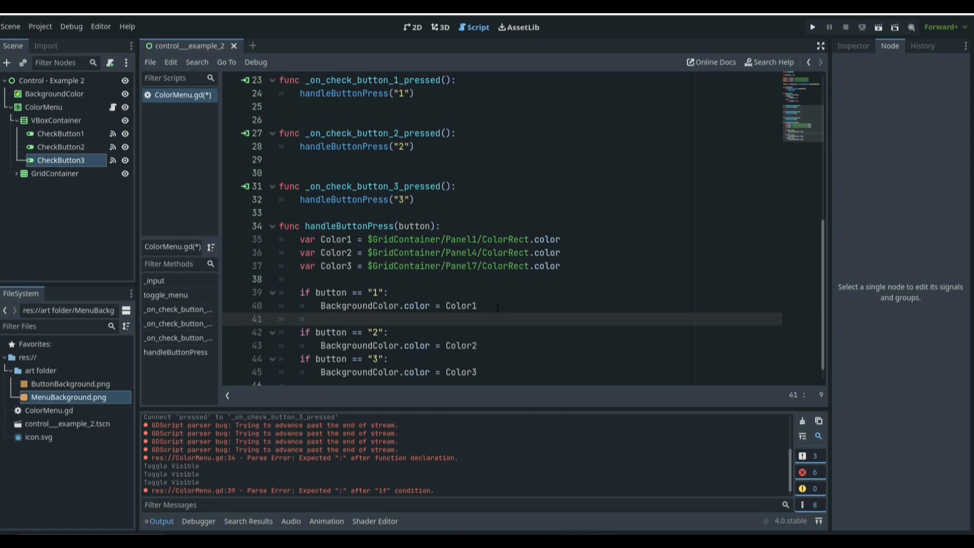
type("Button2")
type(".set_pre")
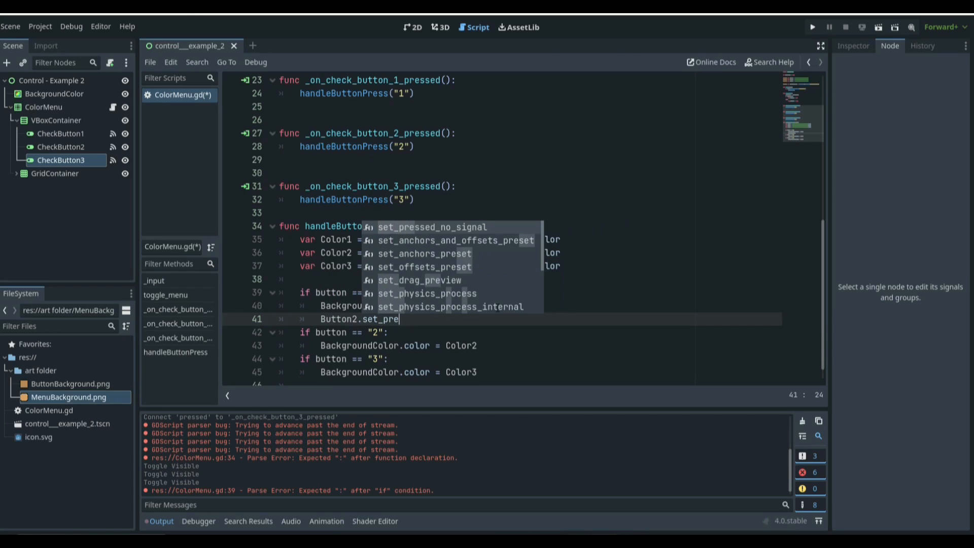
key("Return")
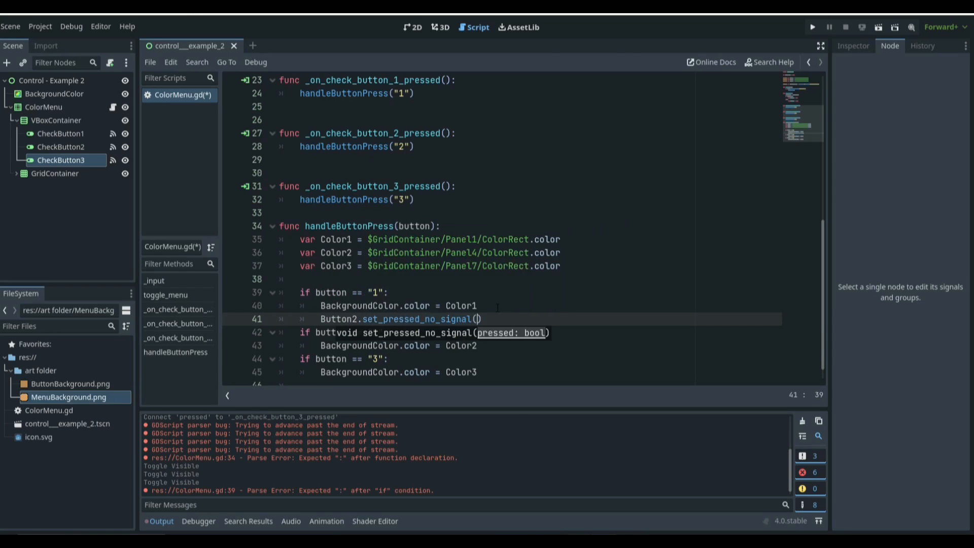
type("false")
key("ctrl+s")
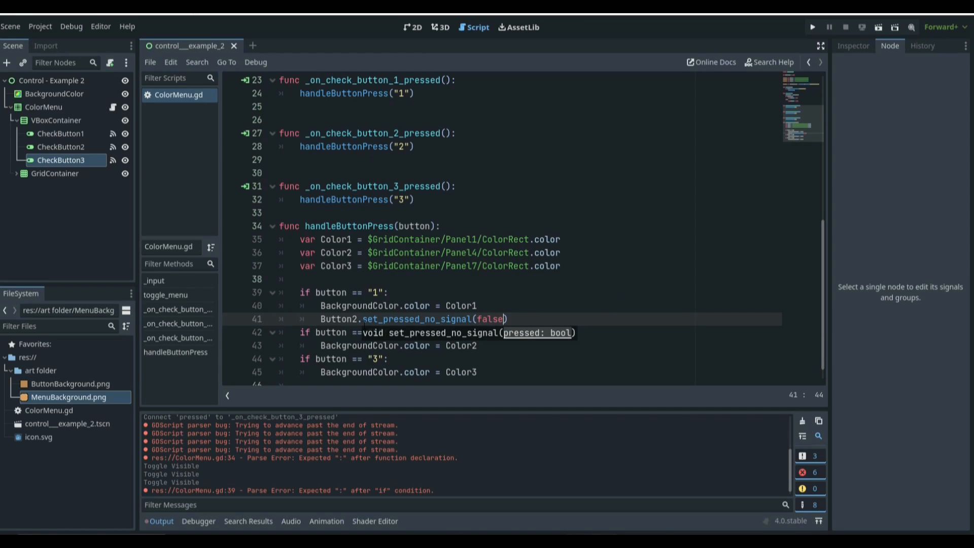
Step: Duplicate that line as Button3.set_pressed_no_signal(false) under the same condition and save
left_click_drag(518, 317, 320, 321)
key("ctrl+c")
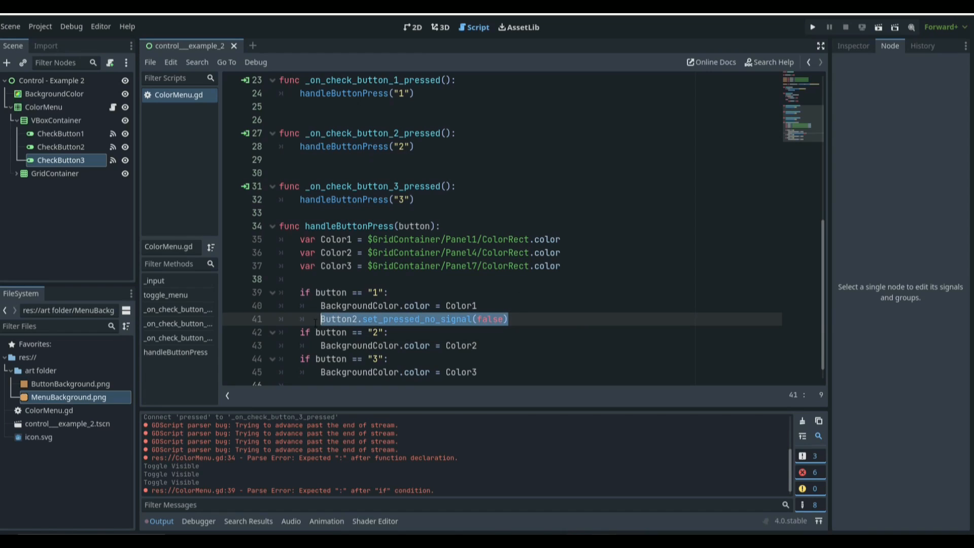
left_click(535, 323)
key("Return")
key("ctrl+v")
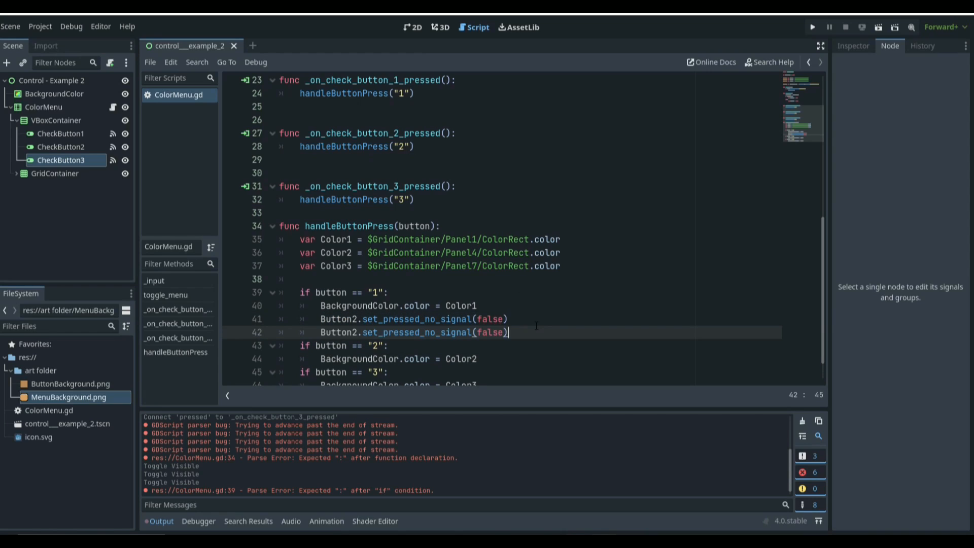
left_click_drag(352, 321, 358, 322)
left_click(358, 333)
key("BackSpace")
type("3")
key("ctrl+s")
Step: Under the button == "2" condition, add Button1 and Button3 set_pressed_no_signal(false) lines and save
scroll(474, 301, "down", 1)
left_click(485, 317)
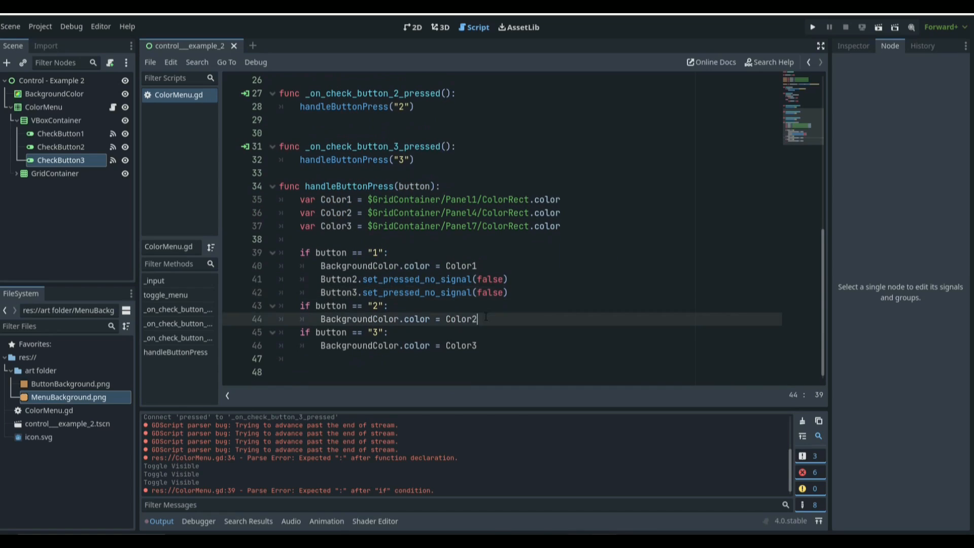
key("Return")
key("ctrl+v")
key("Return")
key("ctrl+v")
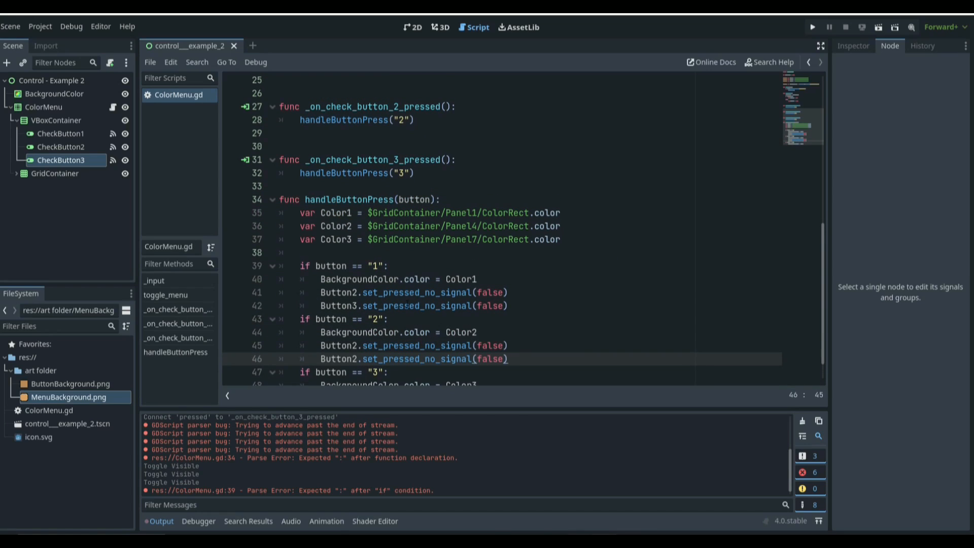
left_click(358, 346)
key("BackSpace")
type("1")
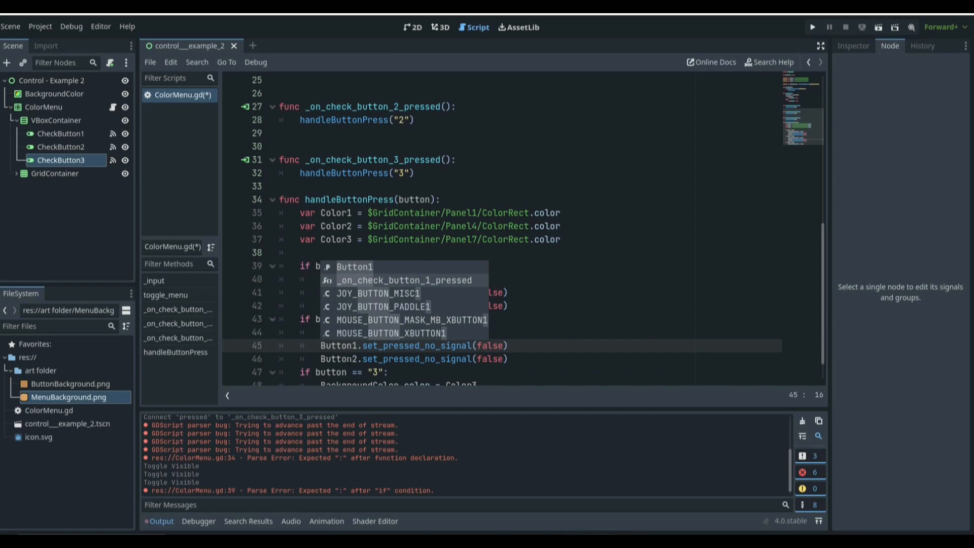
left_click(358, 358)
key("BackSpace")
type("3")
key("ctrl+s")
Step: Under the button == "3" condition, add Button2 and Button1 set_pressed_no_signal(false) lines and save
scroll(605, 262, "down", 1)
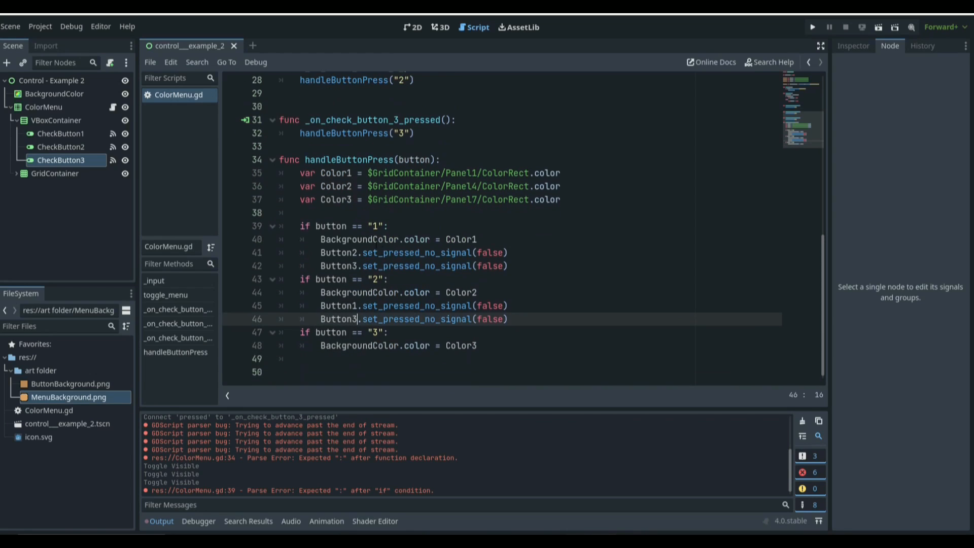
left_click(504, 346)
key("Return")
key("ctrl+v")
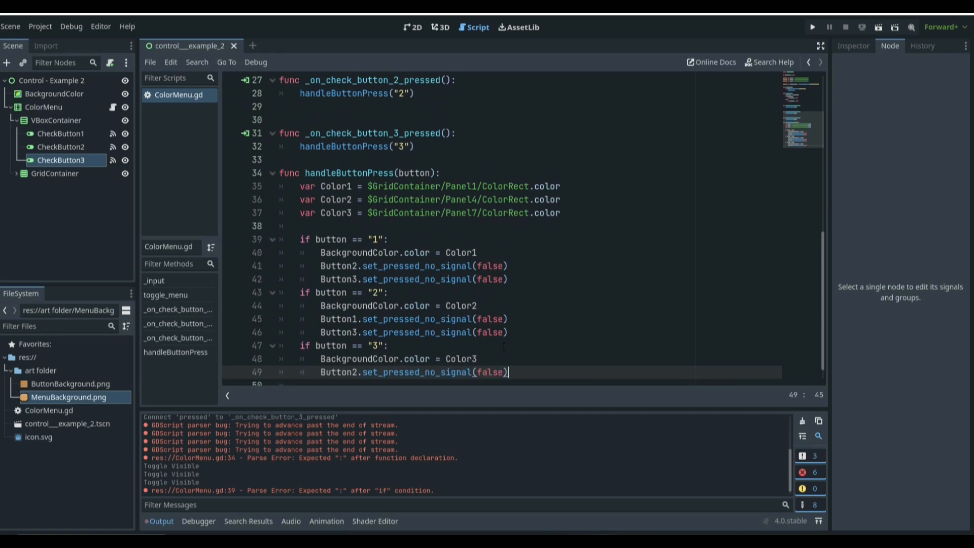
key("Return")
key("ctrl+v")
left_click(354, 375)
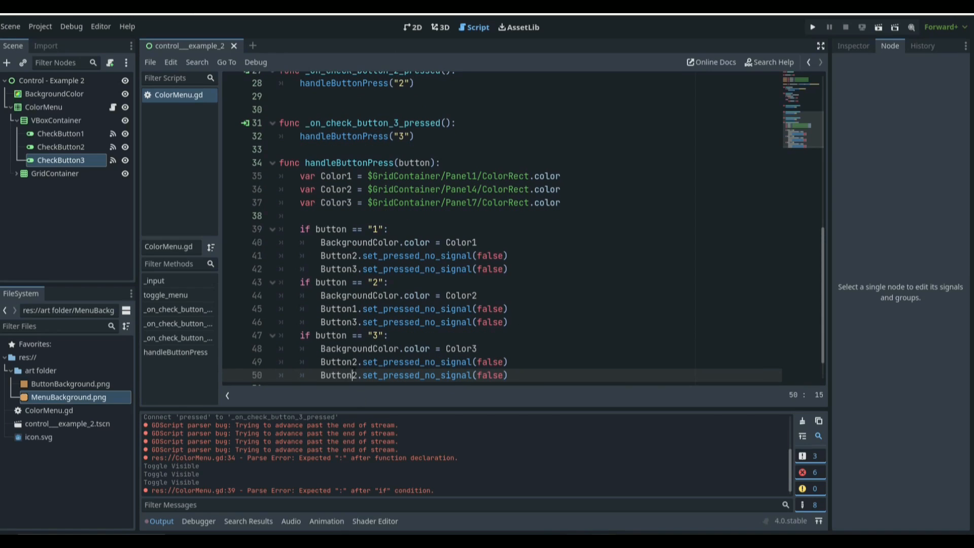
key("Delete")
type("1")
key("ctrl+s")
Step: Run the project, toggle the menu off and on with Escape, and switch on COLOR #2 to test the background
key("F5")
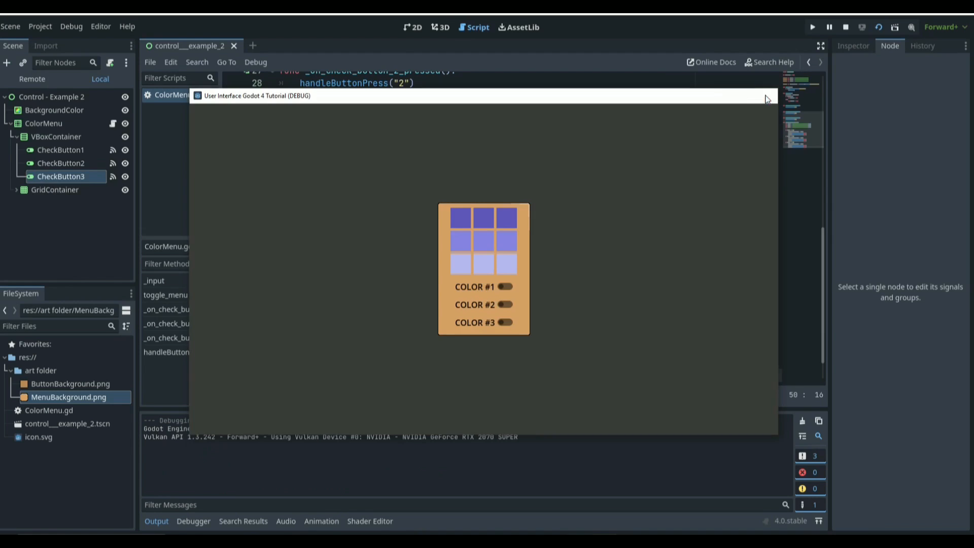
left_click(766, 99)
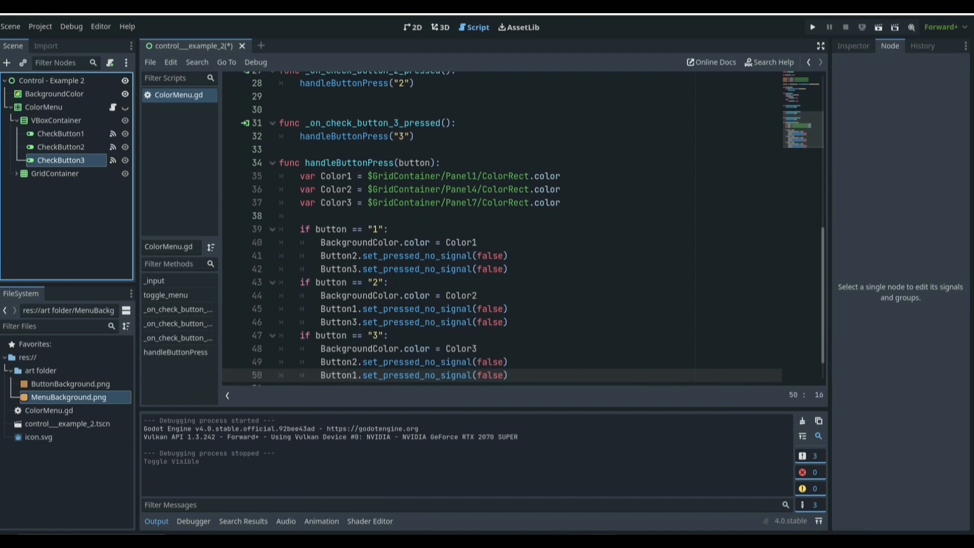
key("F5")
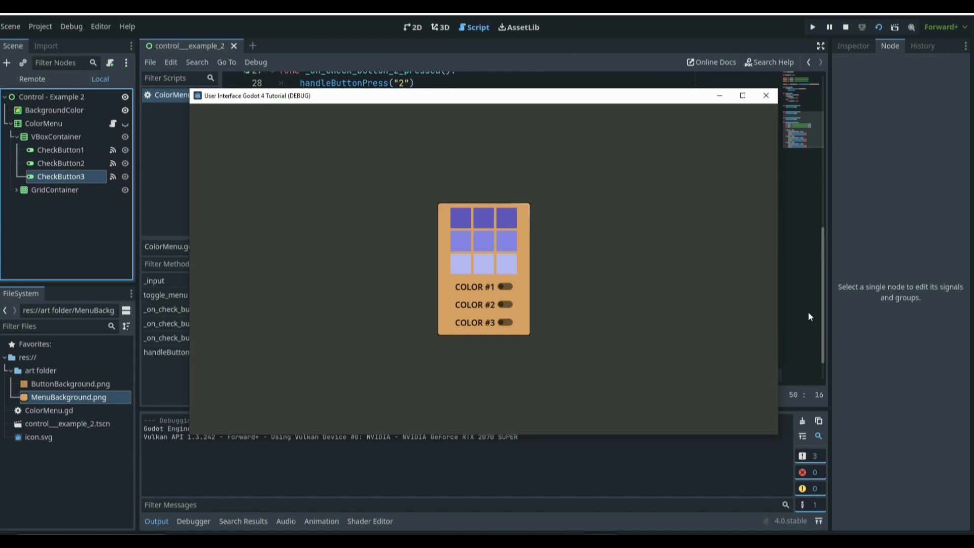
key("Escape")
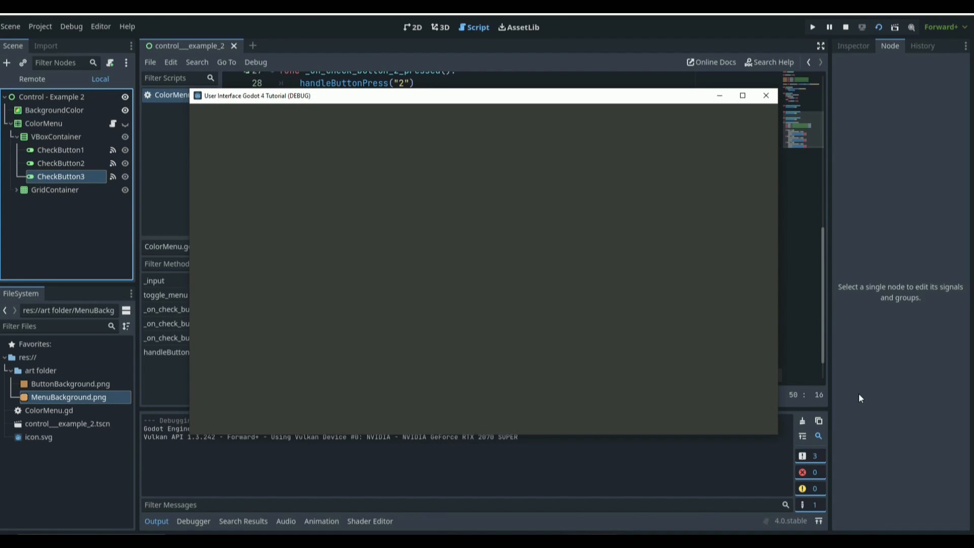
key("Escape")
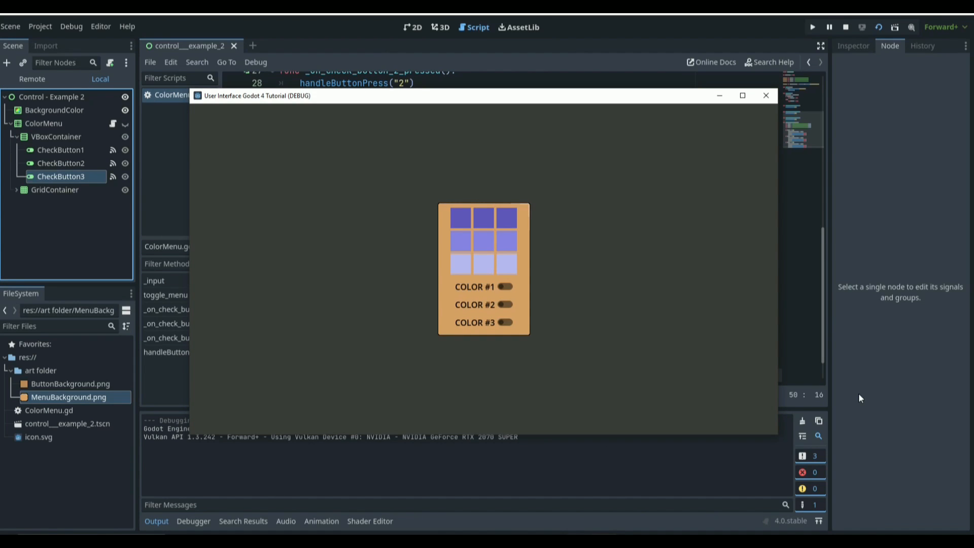
left_click(502, 305)
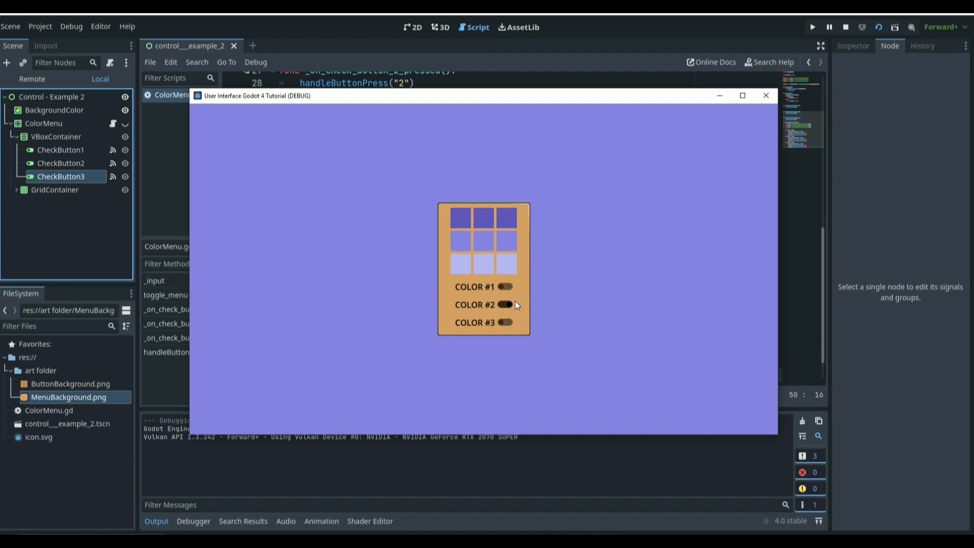
Step: Toggle the menu off and on with Escape, then switch between COLOR #1, COLOR #2 and COLOR #3 repeatedly to test exclusivity
key("Escape")
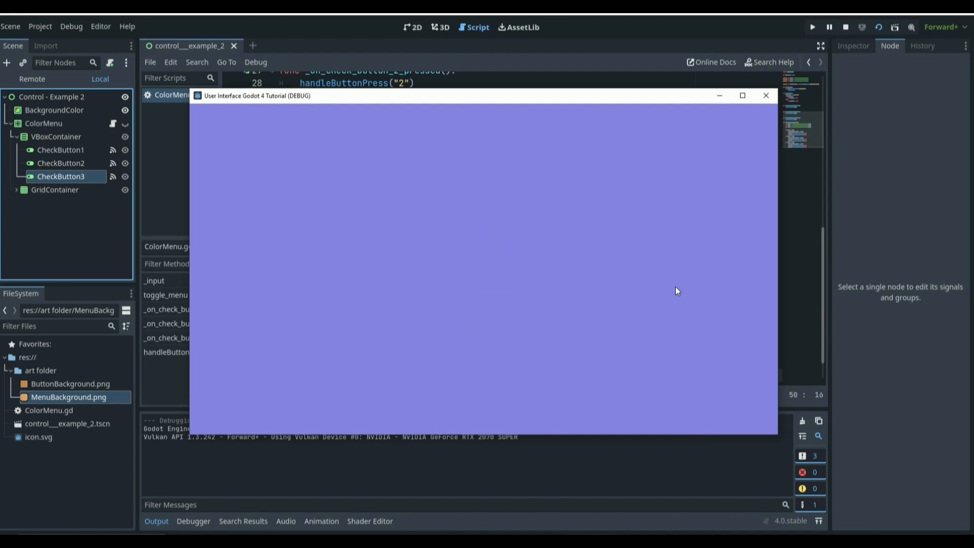
key("Escape")
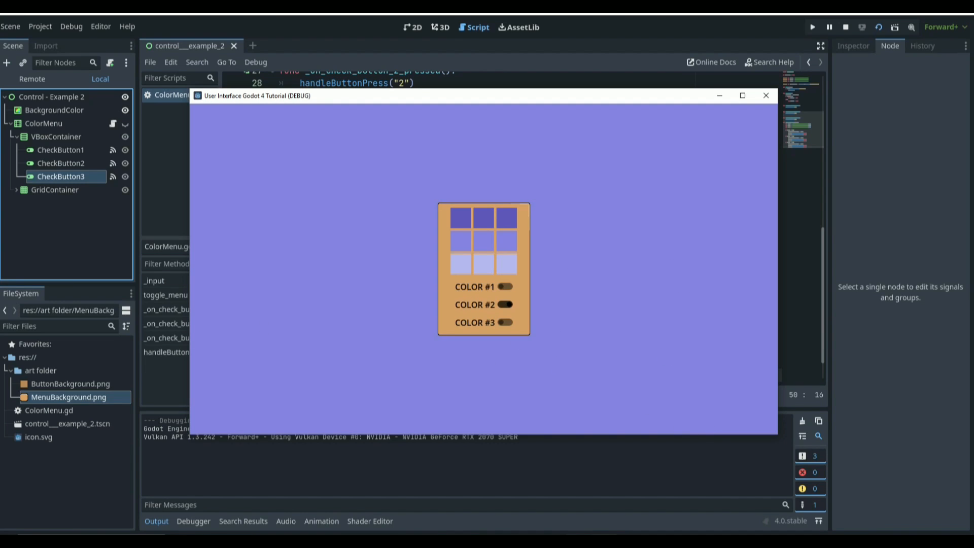
left_click(506, 320)
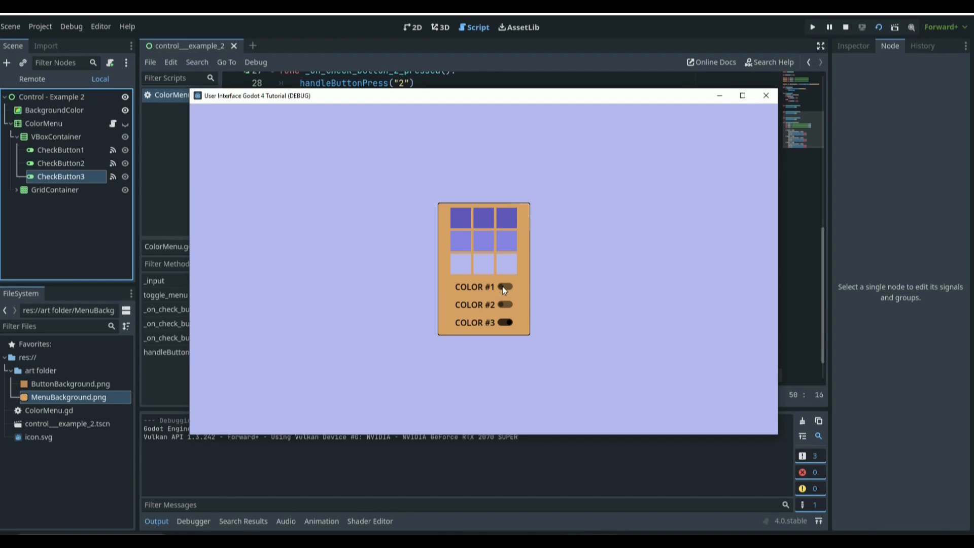
left_click(504, 287)
left_click(505, 305)
left_click(505, 322)
left_click(505, 286)
left_click(504, 304)
left_click(505, 289)
left_click(504, 306)
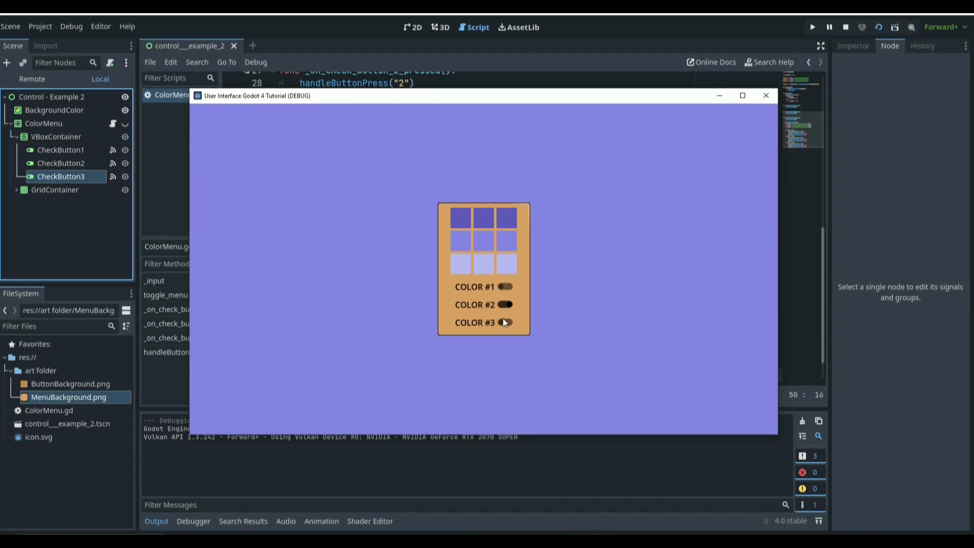
left_click(504, 322)
left_click(509, 290)
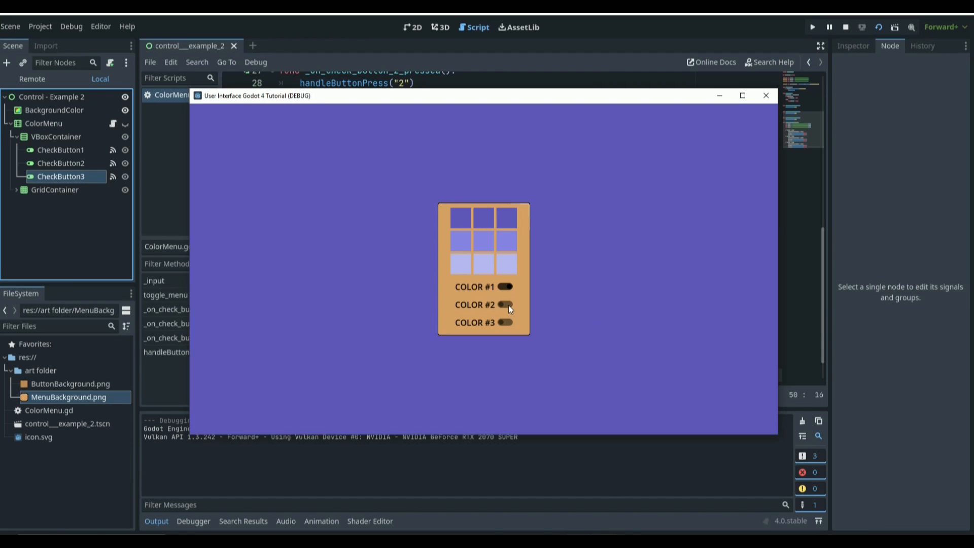
left_click(509, 305)
left_click(508, 319)
left_click(507, 286)
Step: Test hiding and showing the menu with Escape around switching on COLOR #3, then close the game window
key("Escape")
key("Escape")
left_click(506, 322)
key("Escape")
key("Escape")
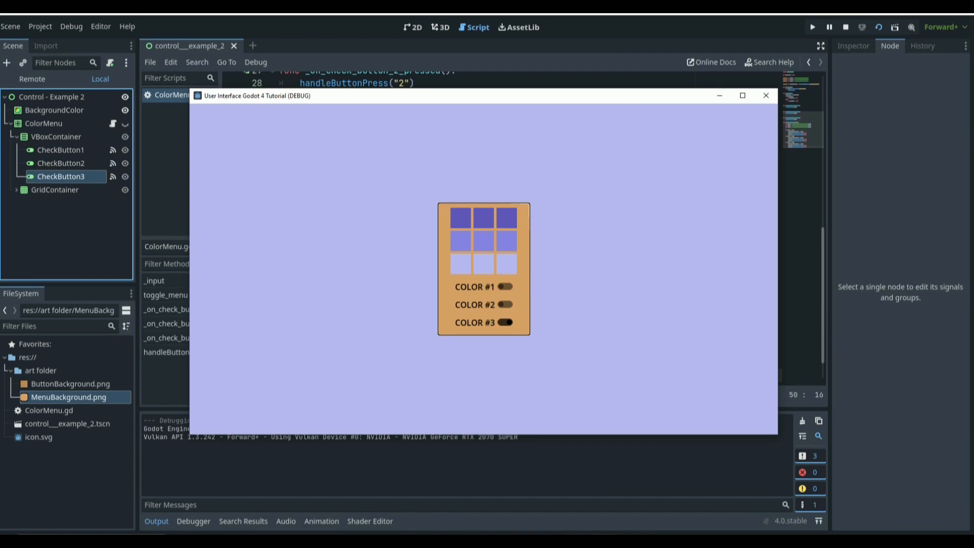
key("Escape")
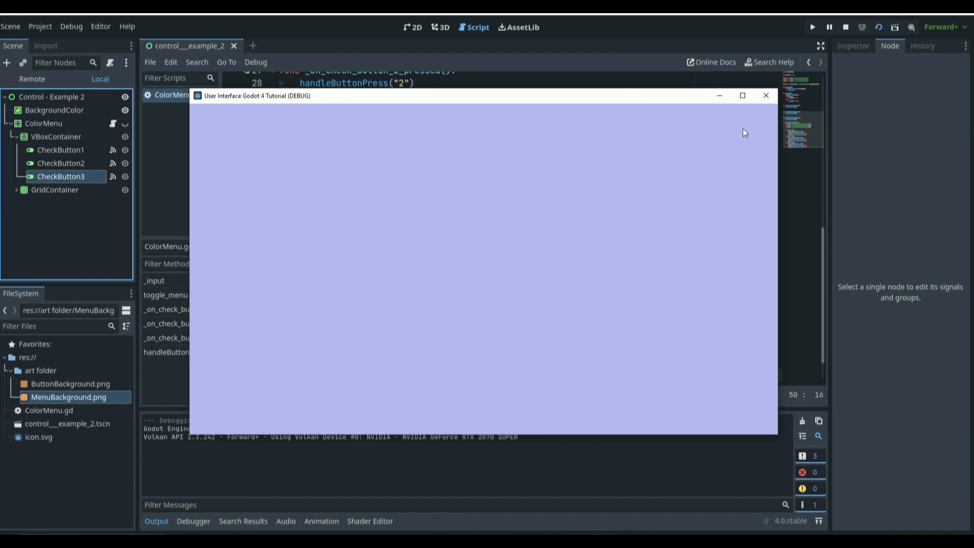
key("Escape")
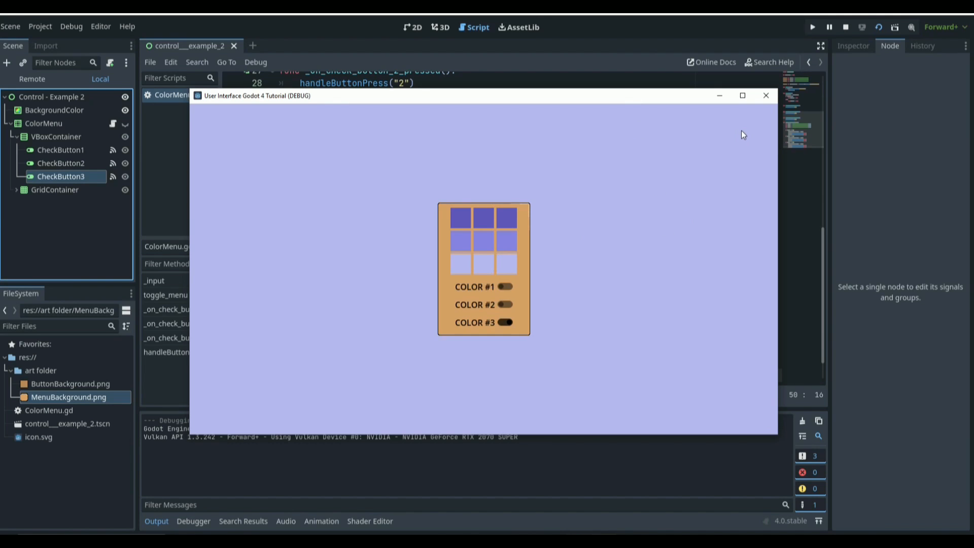
left_click(756, 95)
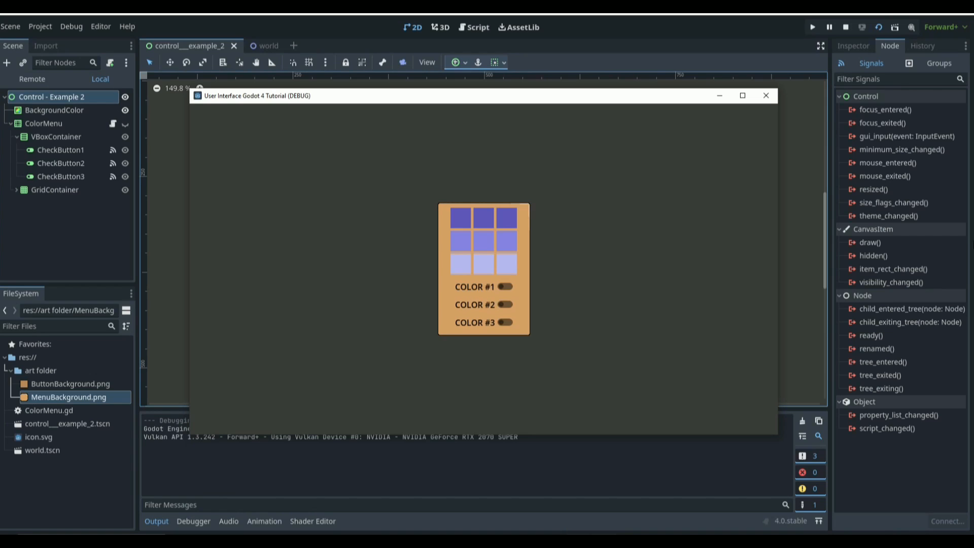
Step: In the running game, toggle the menu with Escape and switch on each color check button to test the background
key("Escape")
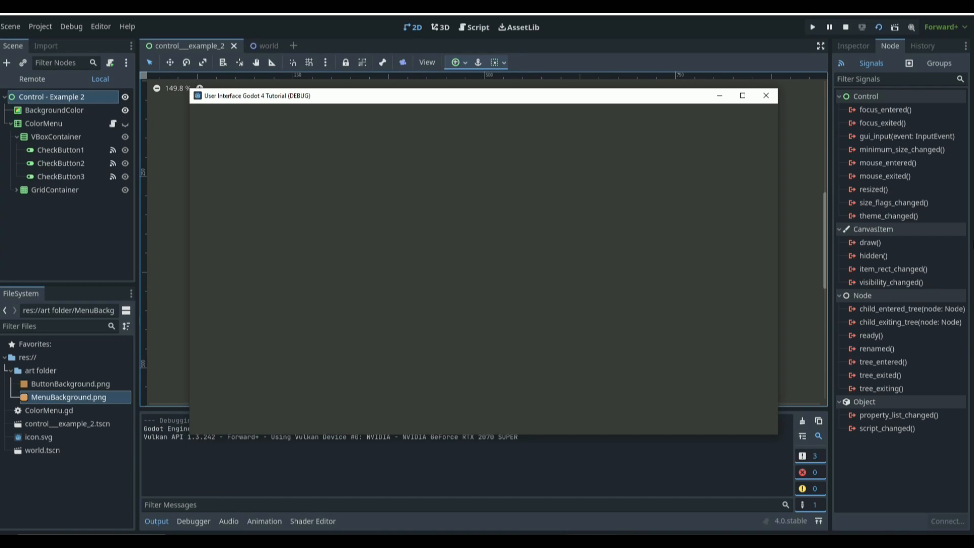
key("Escape")
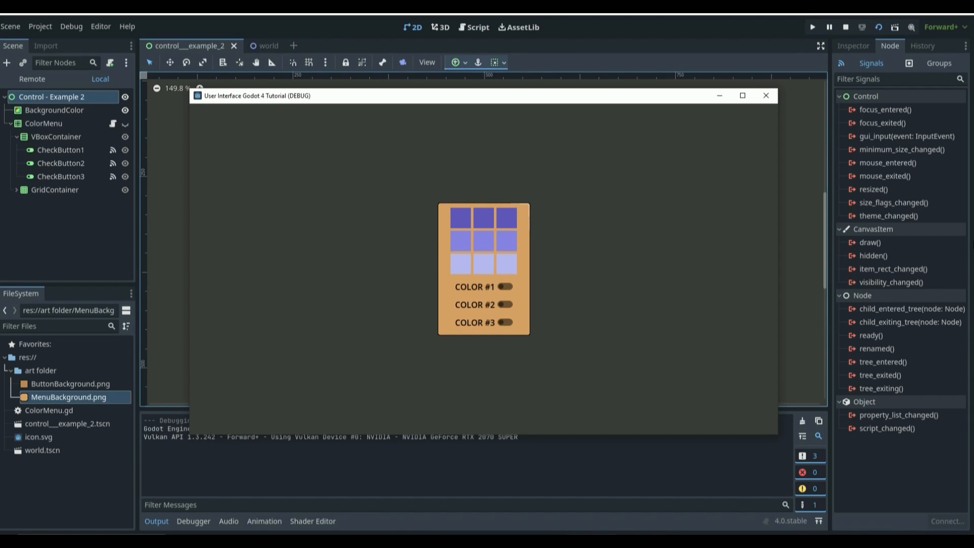
left_click(506, 306)
left_click(504, 287)
left_click(504, 320)
left_click(505, 305)
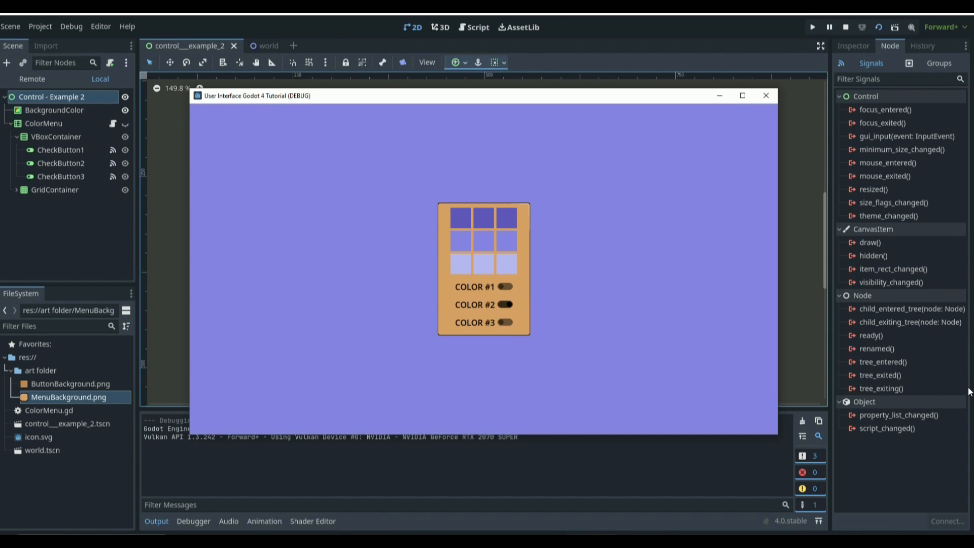
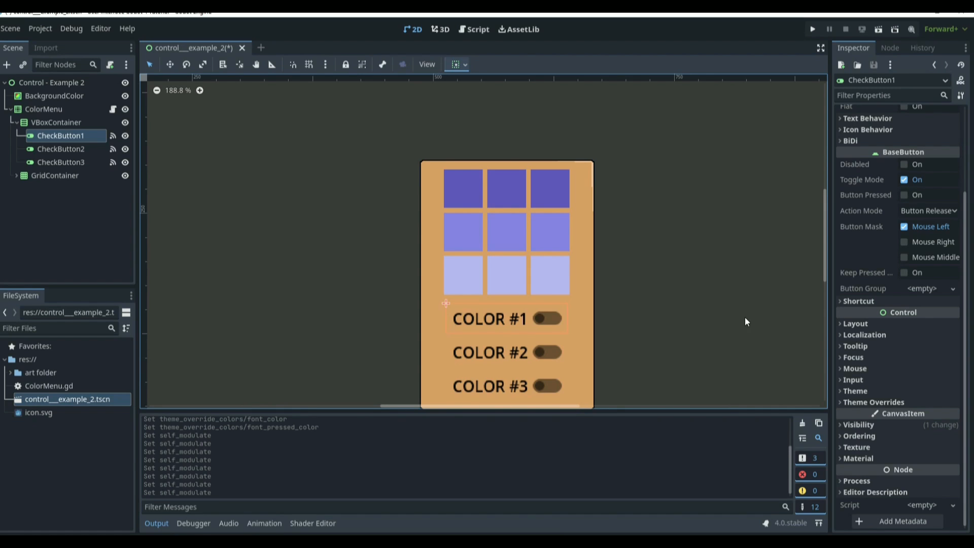
Step: Reset CheckButton1's Self Modulate to its default white
scroll(792, 350, "down", 7)
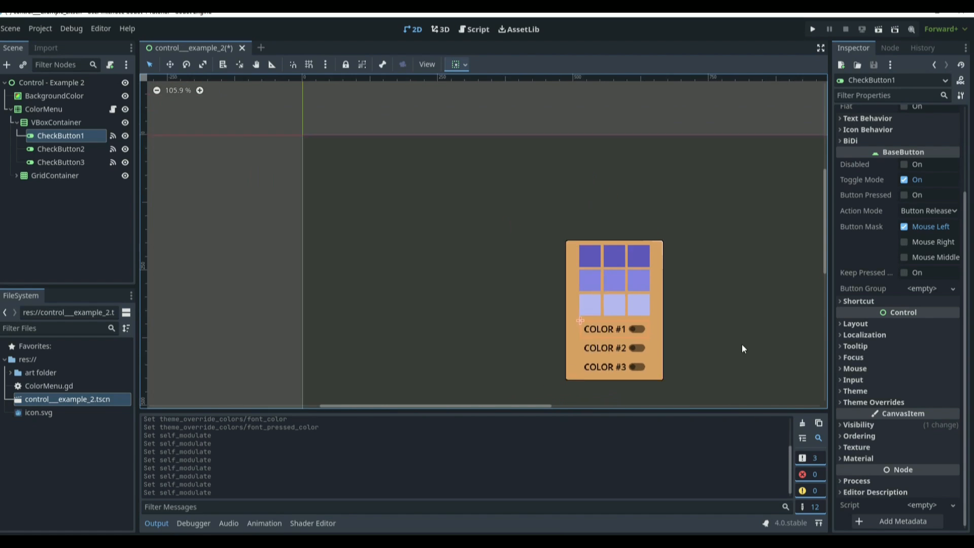
scroll(731, 387, "up", 1)
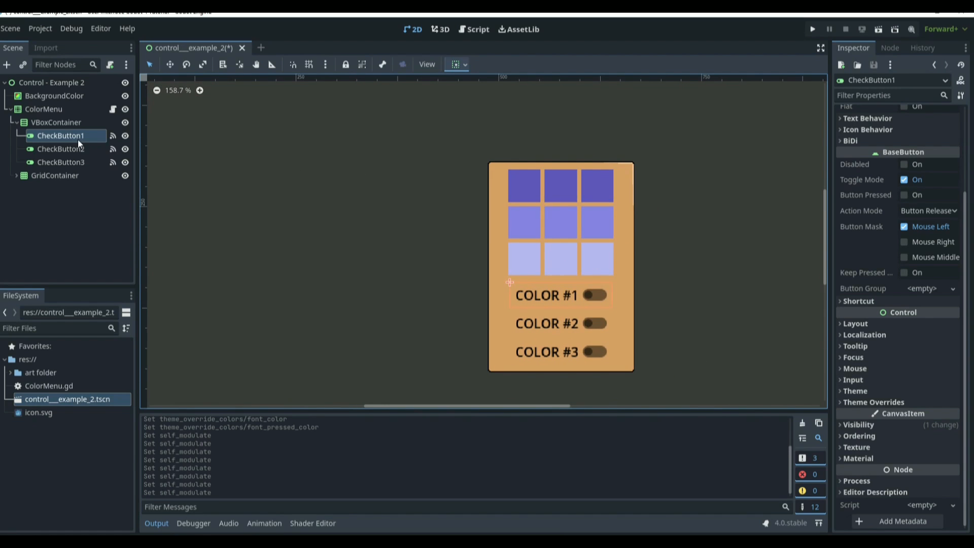
left_click(859, 401)
scroll(860, 400, "down", 1)
scroll(861, 397, "down", 1)
left_click(877, 337)
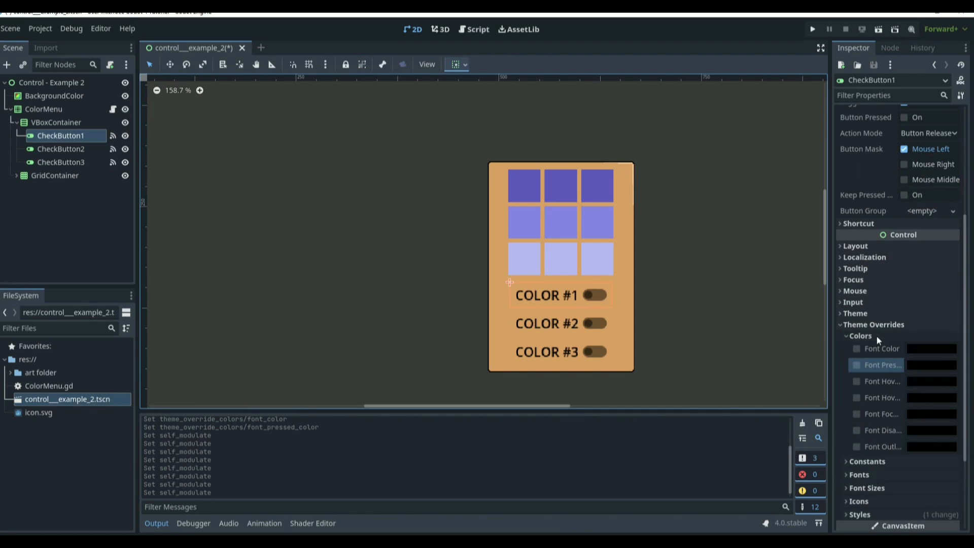
scroll(881, 337, "down", 4)
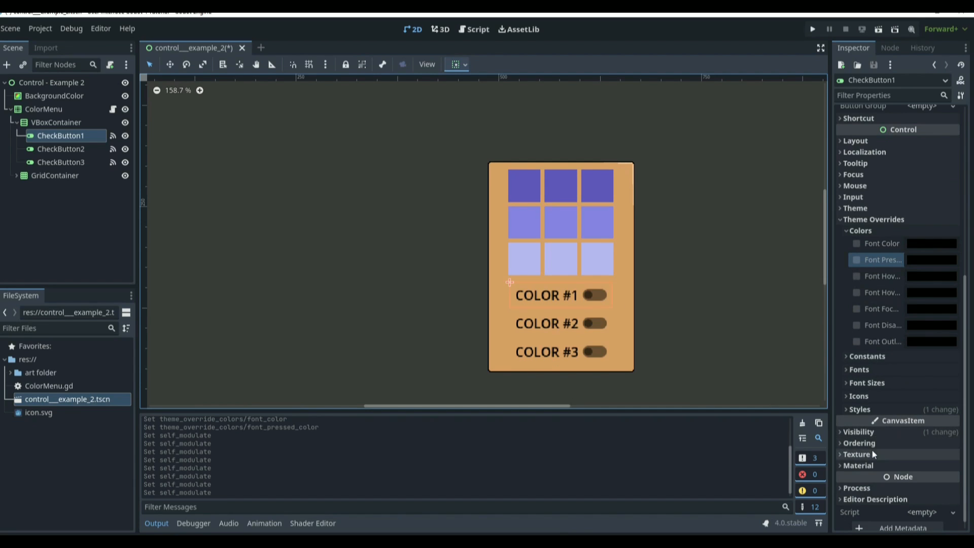
left_click(879, 433)
scroll(903, 401, "down", 6)
left_click(896, 318)
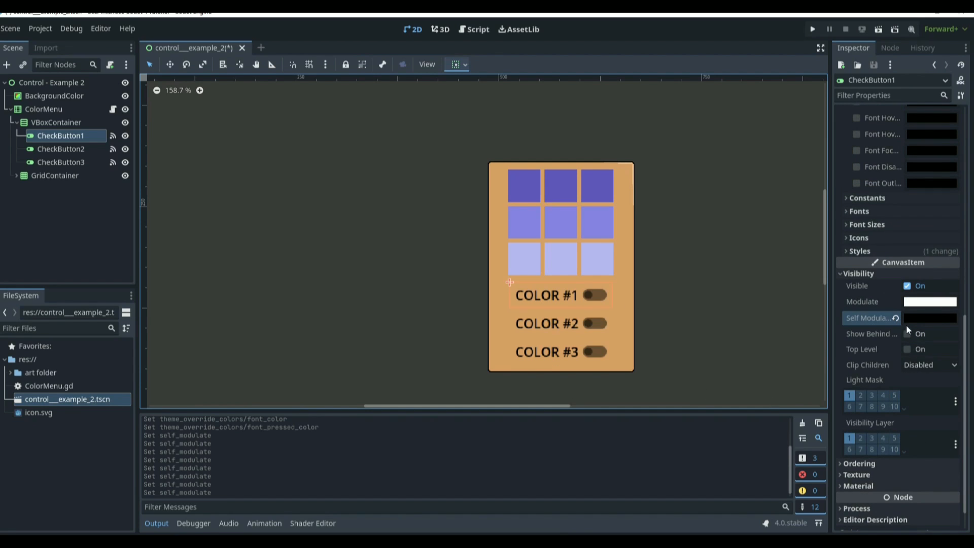
left_click(895, 318)
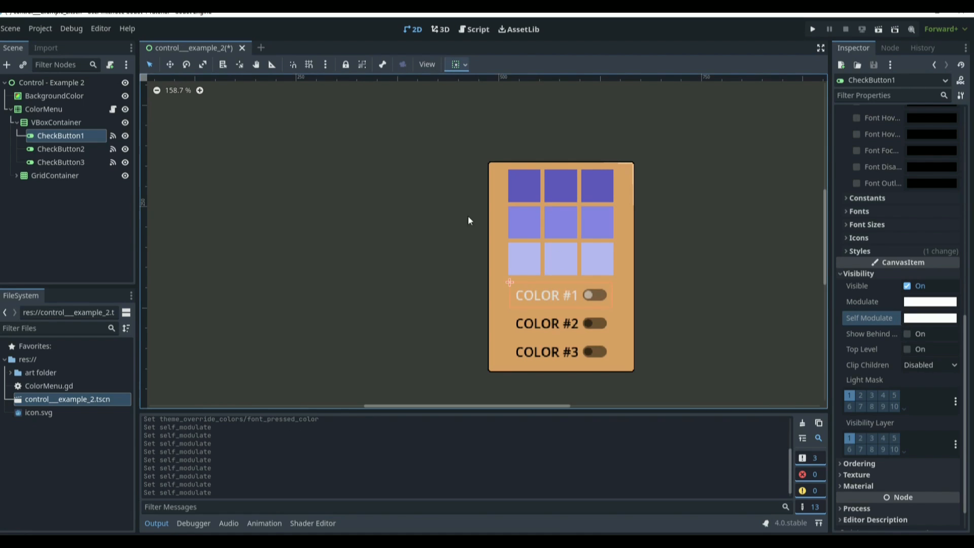
Step: Enable a black Font Color theme override on CheckButton1
scroll(927, 342, "up", 12)
scroll(914, 320, "down", 8)
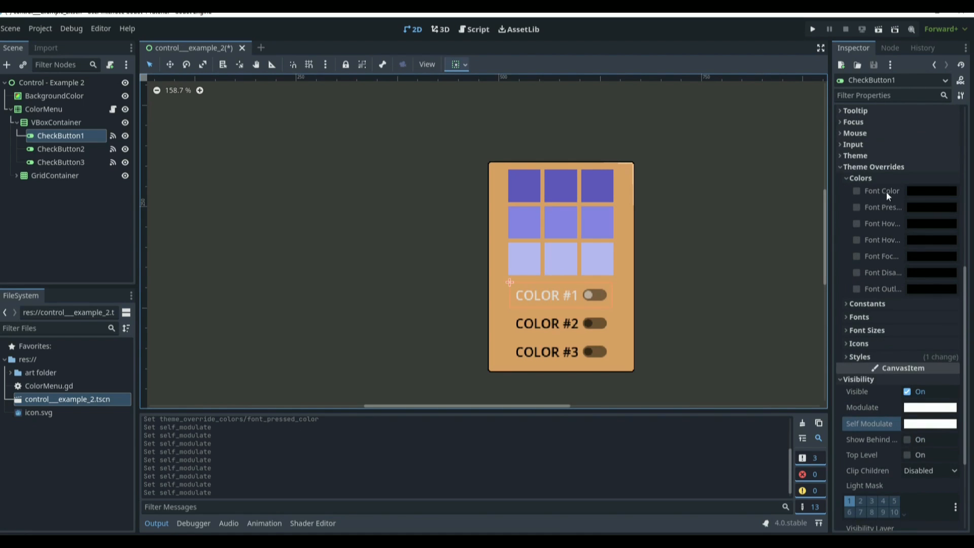
left_click(933, 193)
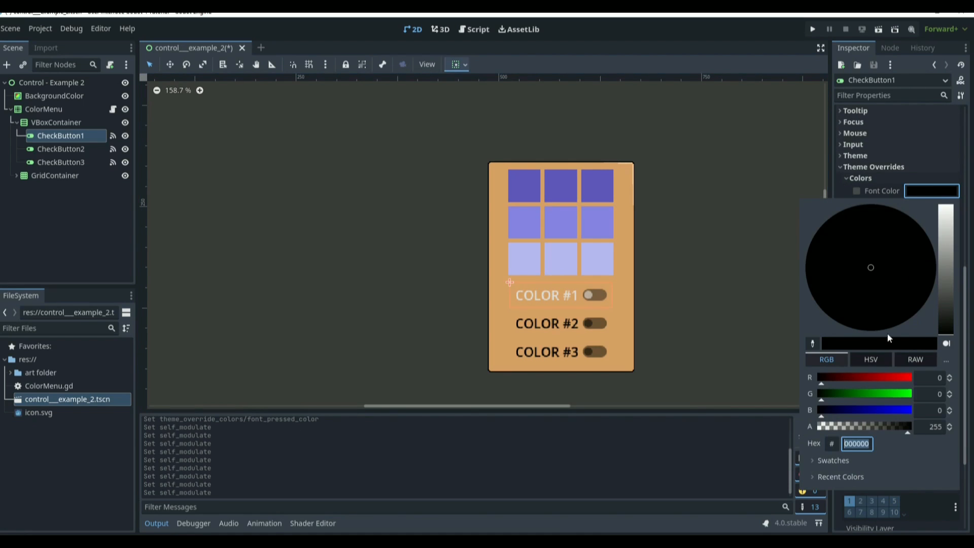
left_click(889, 302)
left_click(712, 229)
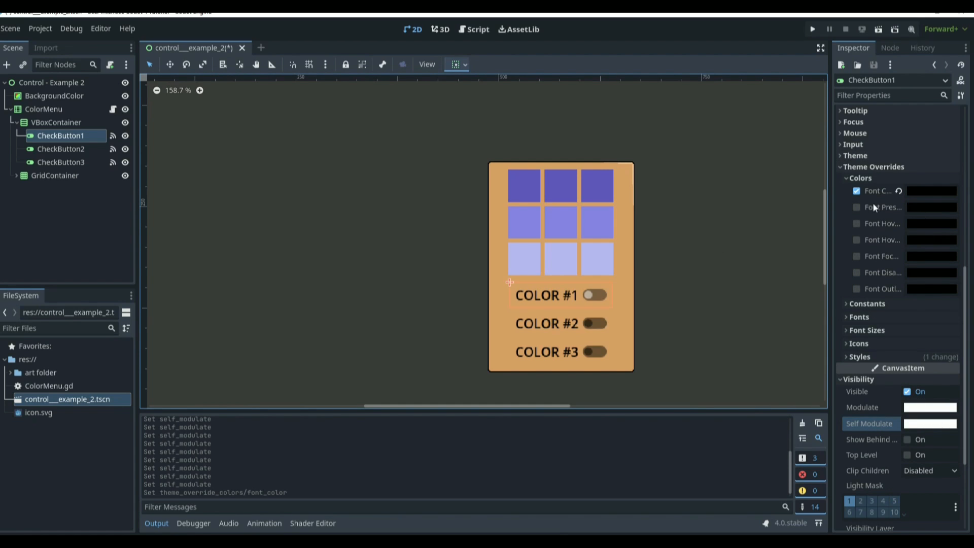
Step: Set the Font Pressed Color override to white ffffff, then run the current scene briefly and close it
left_click(910, 207)
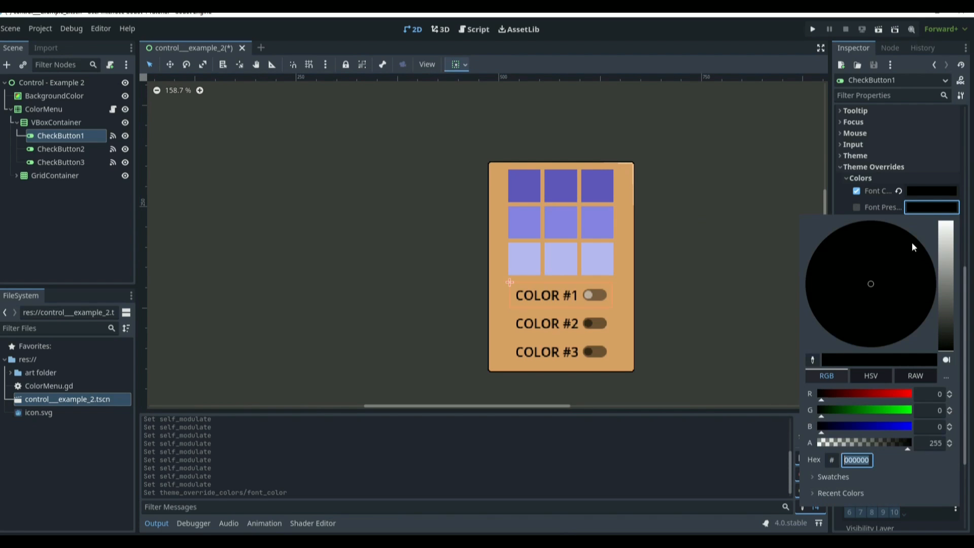
mouse_move(875, 410)
left_mouse_down()
mouse_move(885, 410)
mouse_move(871, 411)
left_mouse_up()
left_click_drag(943, 285, 947, 219)
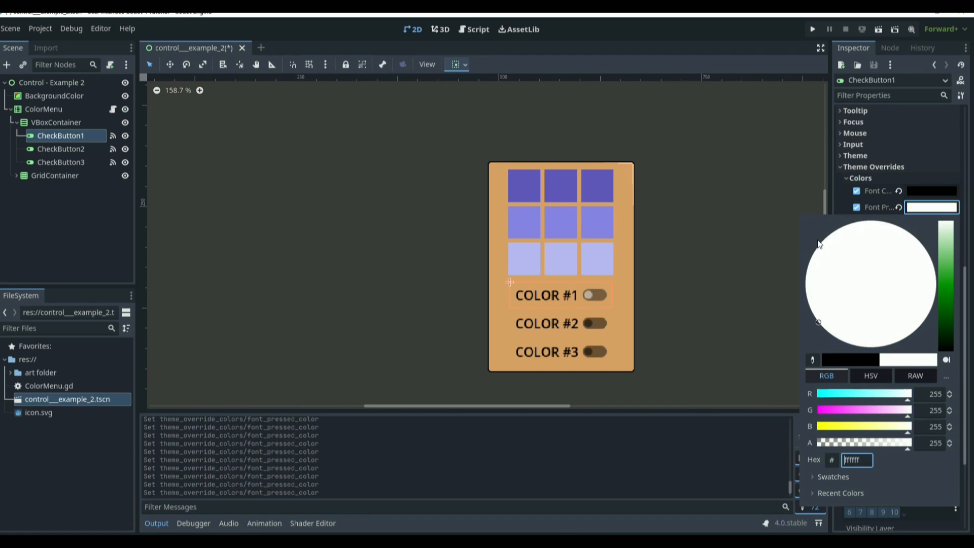
left_click(746, 253)
key("F6")
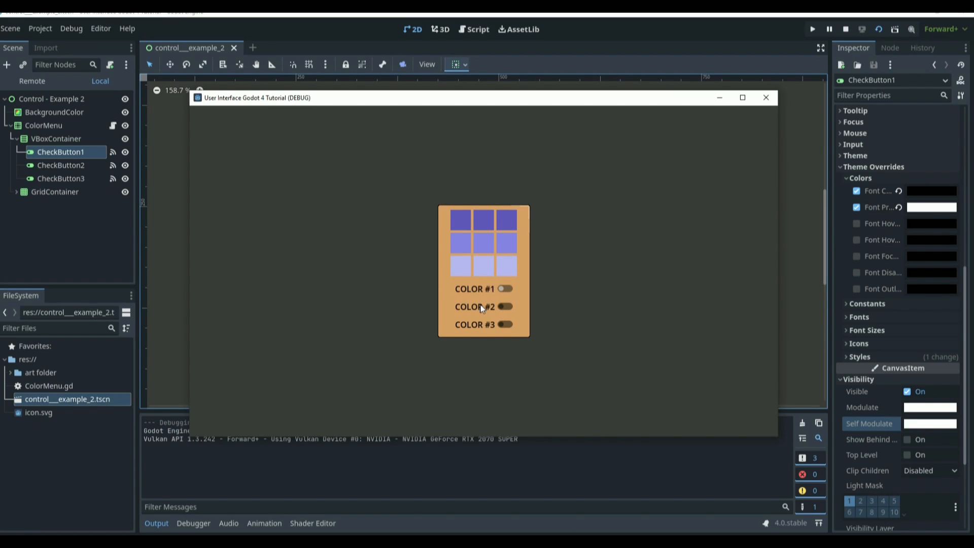
left_click(767, 98)
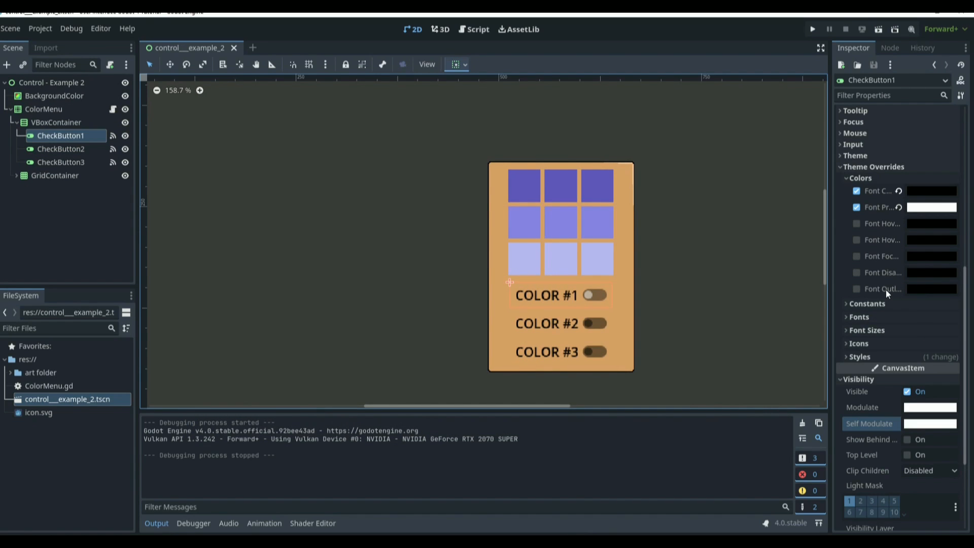
Step: Set CheckButton1's Font Focus Color override to red
left_click(931, 289)
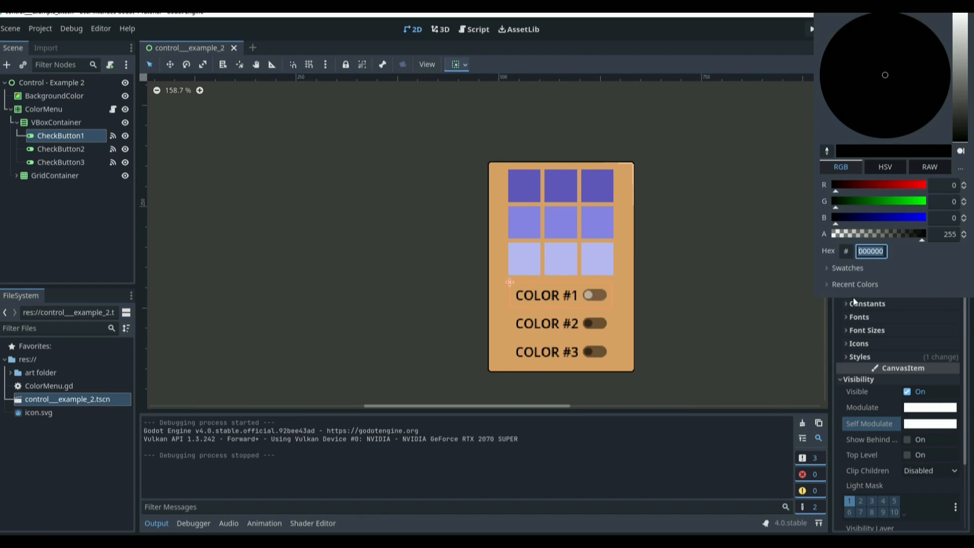
left_click(817, 261)
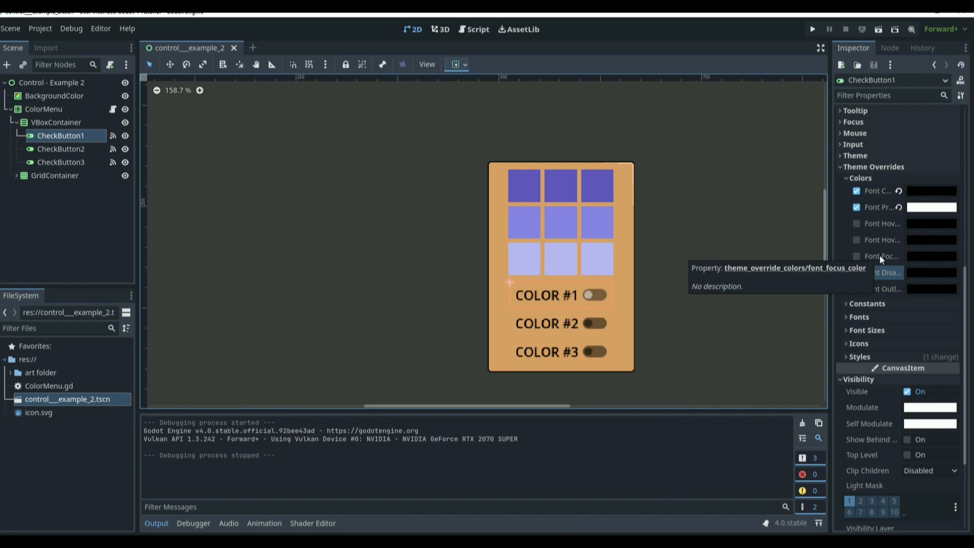
left_click(926, 257)
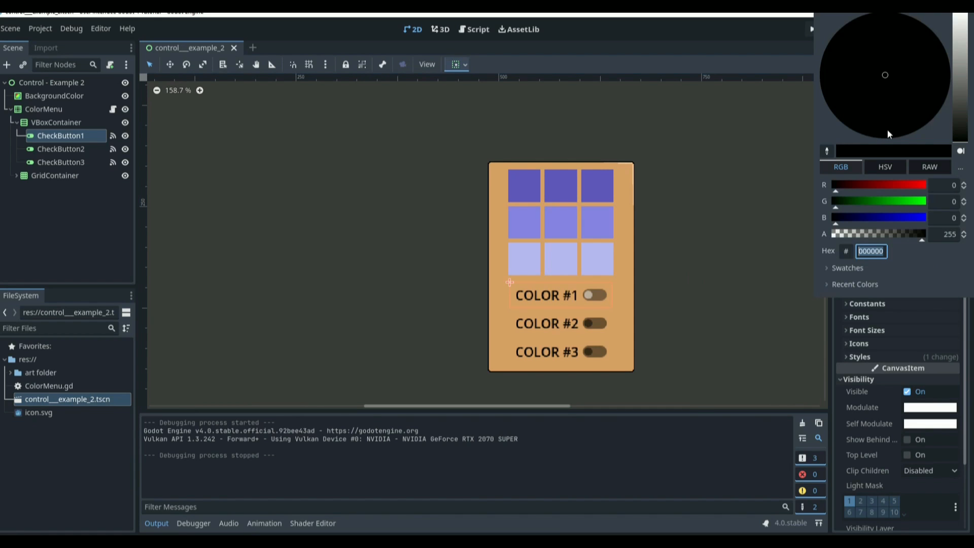
left_click(916, 187)
left_click(630, 241)
Step: Run the current scene, toggle COLOR #1 and COLOR #3 to test the font colors, then close the game window
key("F6")
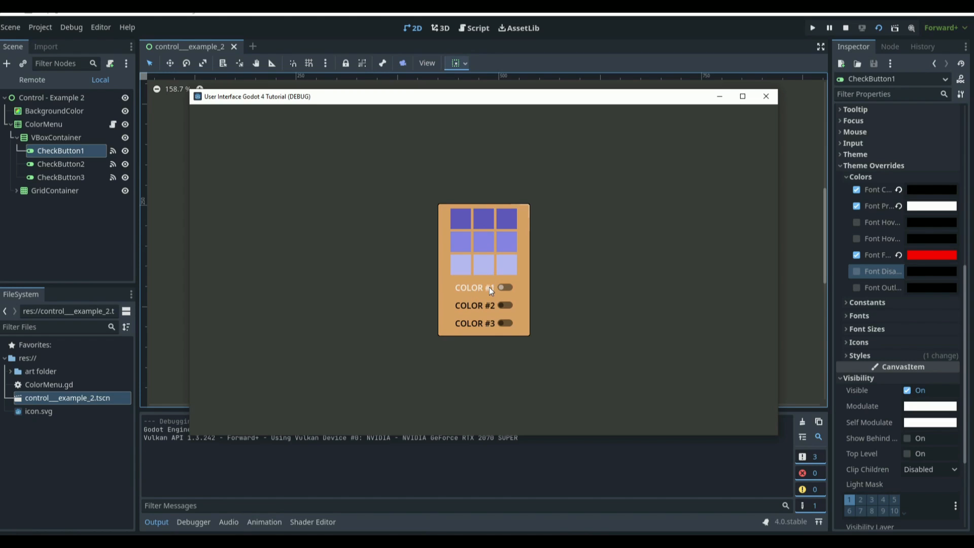
left_click(505, 287)
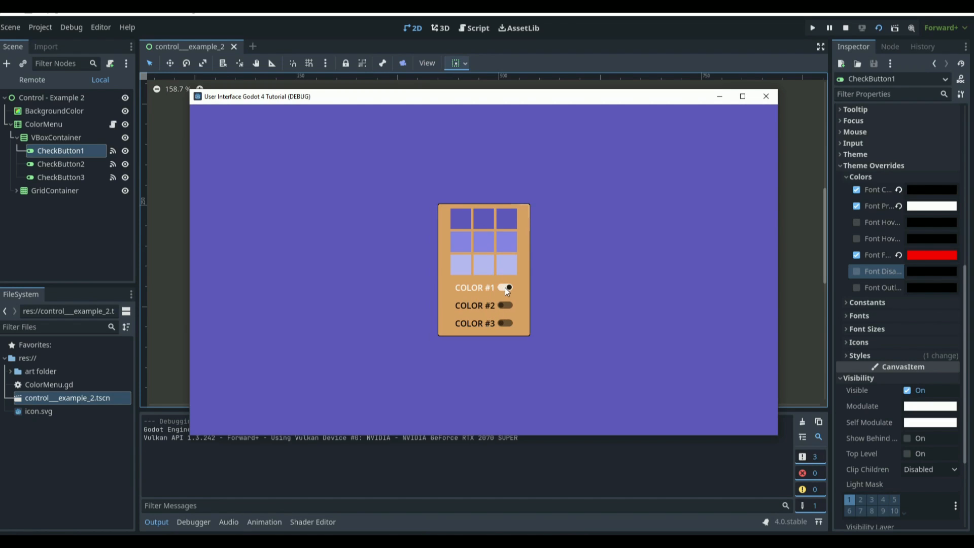
left_click(505, 287)
left_click(505, 323)
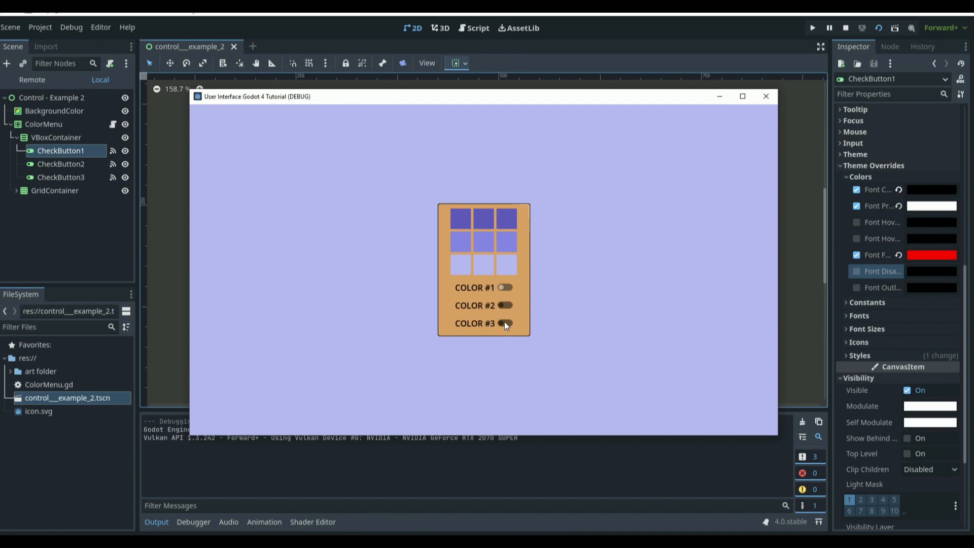
left_click(767, 98)
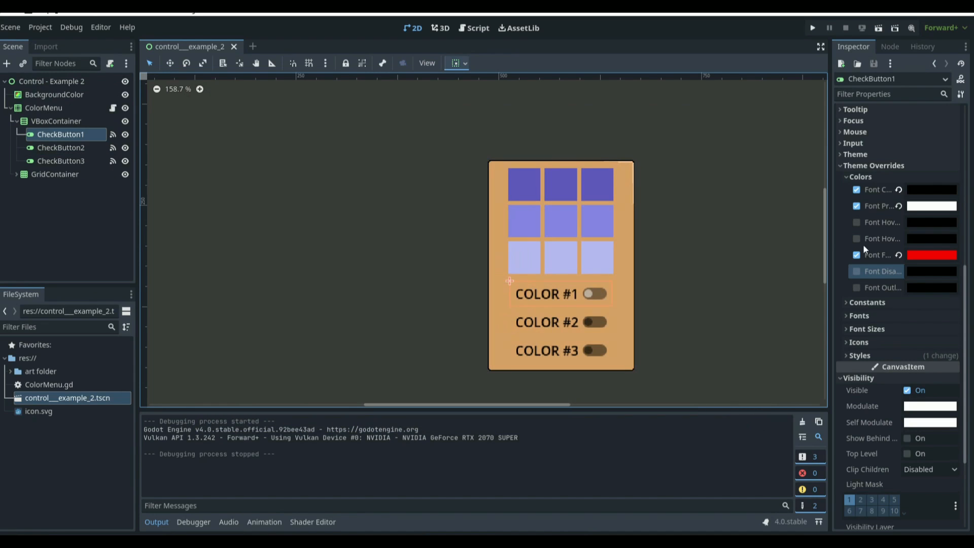
Step: Revert CheckButton1's Font Focus, Font Pressed and Font Color overrides
left_click(899, 256)
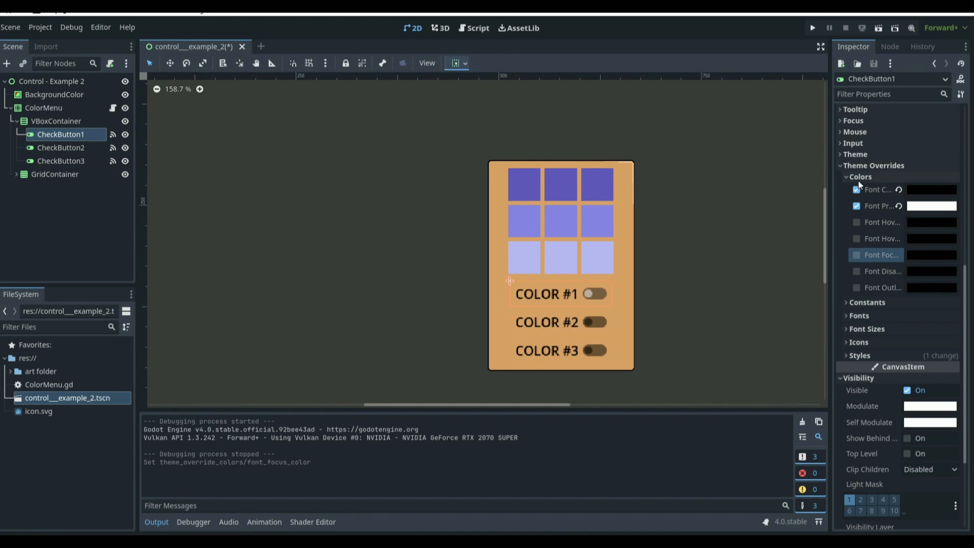
left_click(899, 206)
left_click(898, 189)
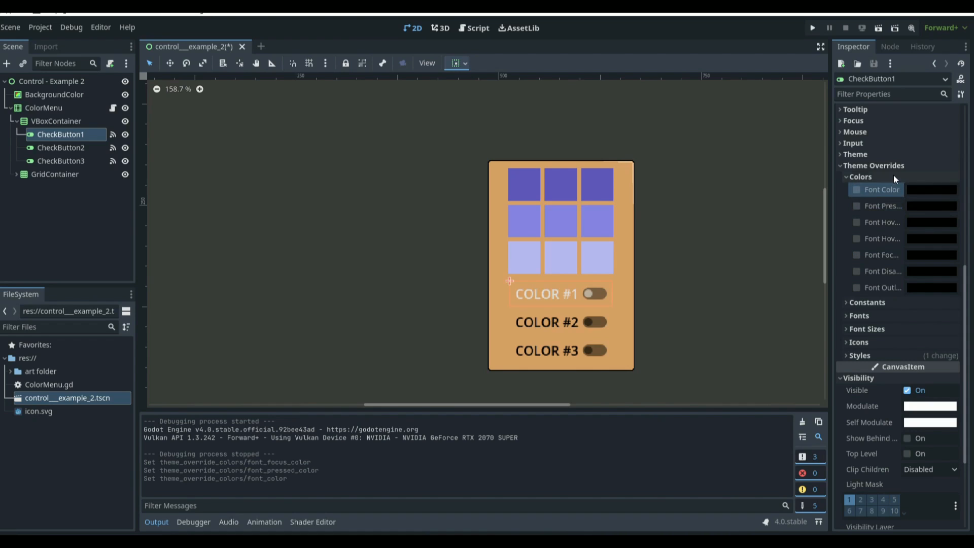
left_click(894, 177)
Step: Browse the Constants and Fonts theme override sections and the Font resource options
left_click(879, 189)
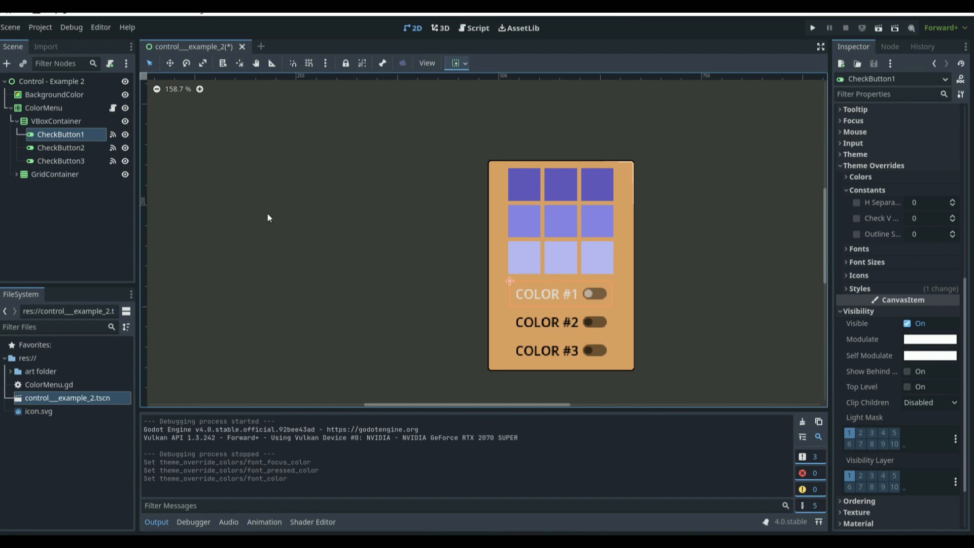
left_click(885, 249)
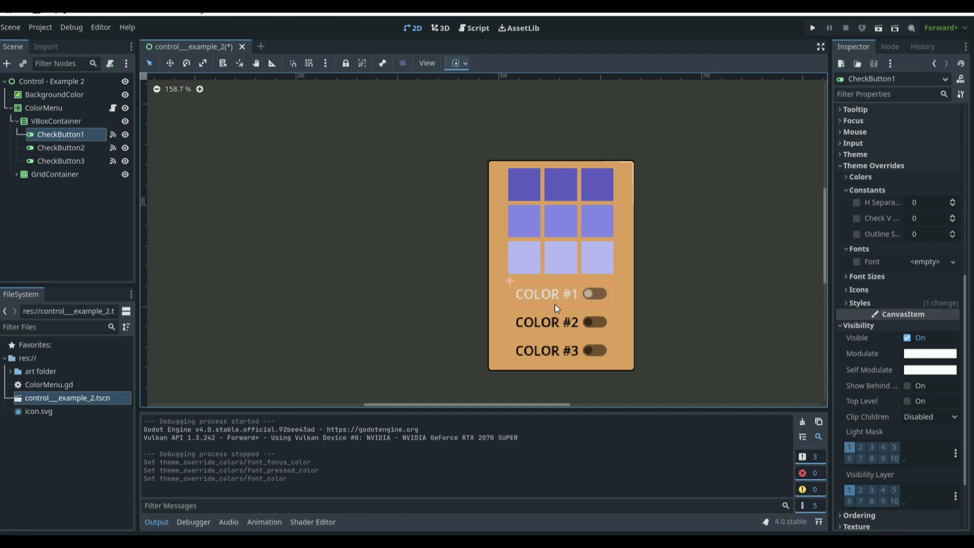
left_click(952, 261)
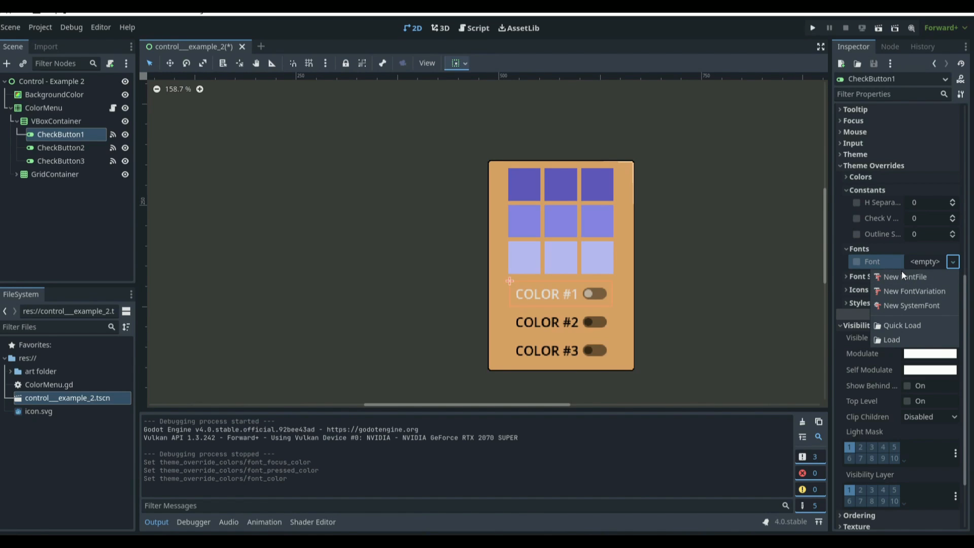
left_click(51, 417)
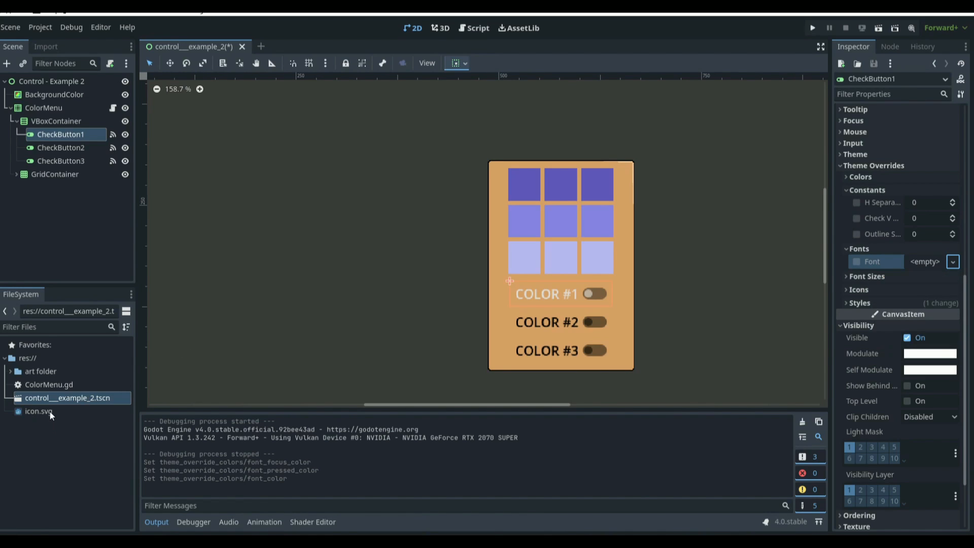
mouse_move(46, 410)
left_mouse_down()
mouse_move(561, 232)
mouse_move(523, 304)
mouse_move(39, 411)
left_mouse_up()
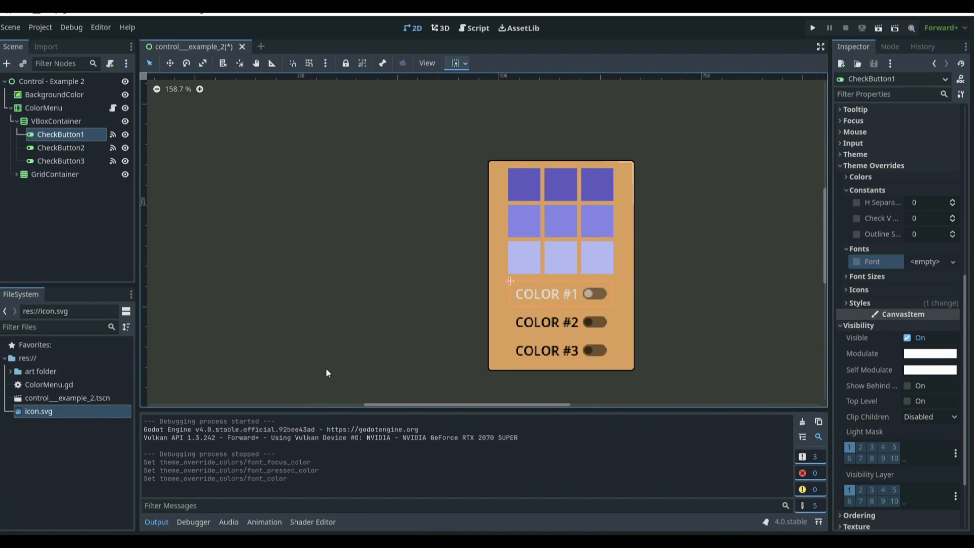
left_click(857, 248)
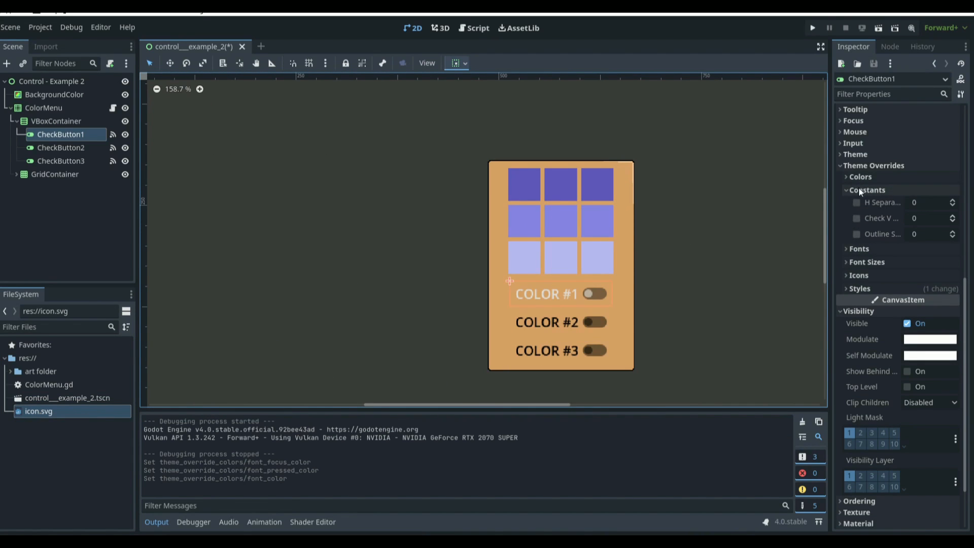
left_click(859, 189)
Step: Try a Font Size override on CheckButton1, stepping it to 11 px and down to 5 px, then switch it off
left_click(860, 221)
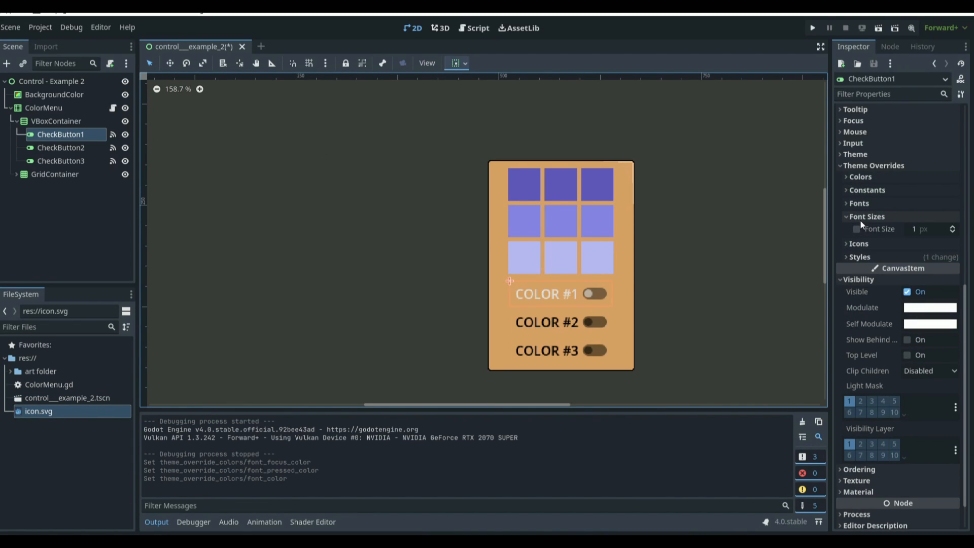
left_click(952, 227)
left_click(953, 227)
double_click(953, 227)
double_click(952, 227)
triple_click(952, 227)
left_click(953, 227)
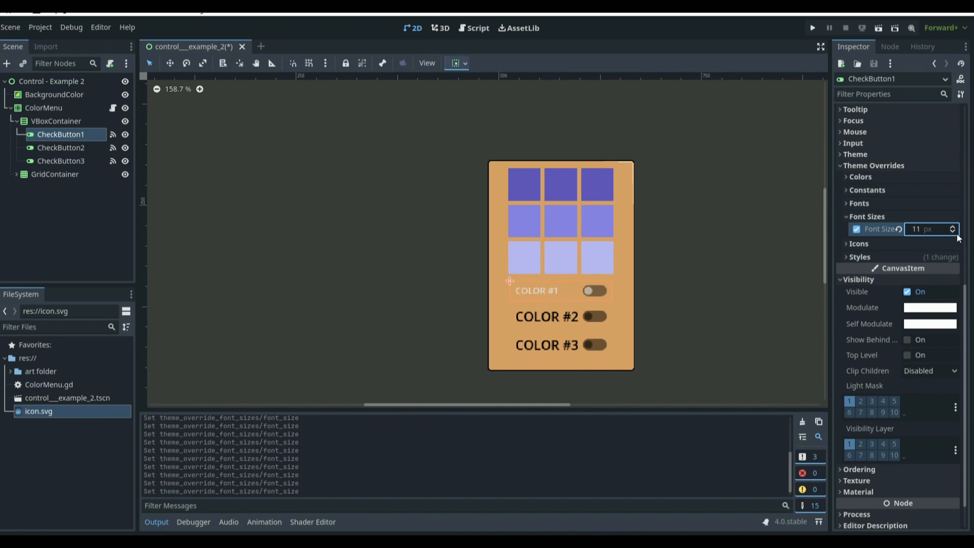
triple_click(955, 232)
left_click(955, 232)
left_click(954, 232)
left_click(955, 232)
left_click(869, 217)
left_click(877, 216)
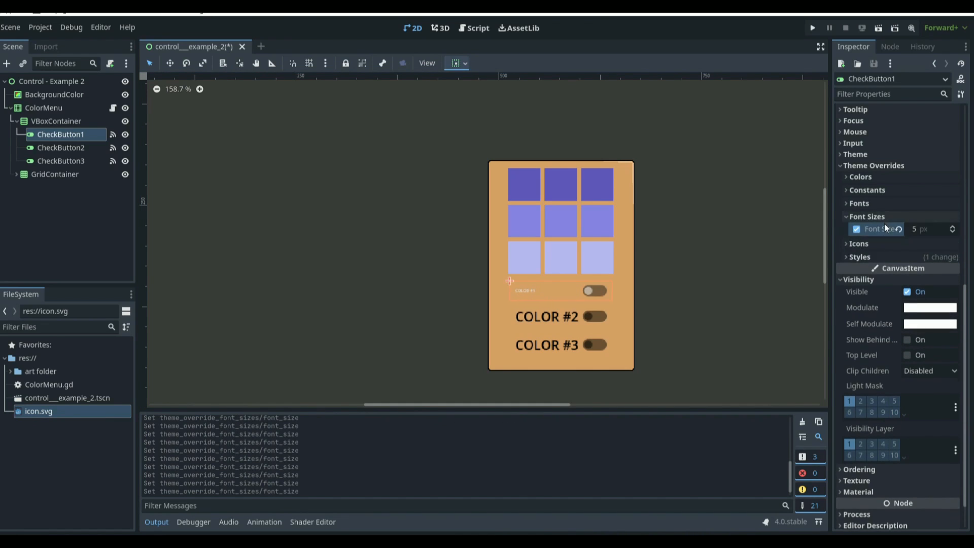
left_click(856, 229)
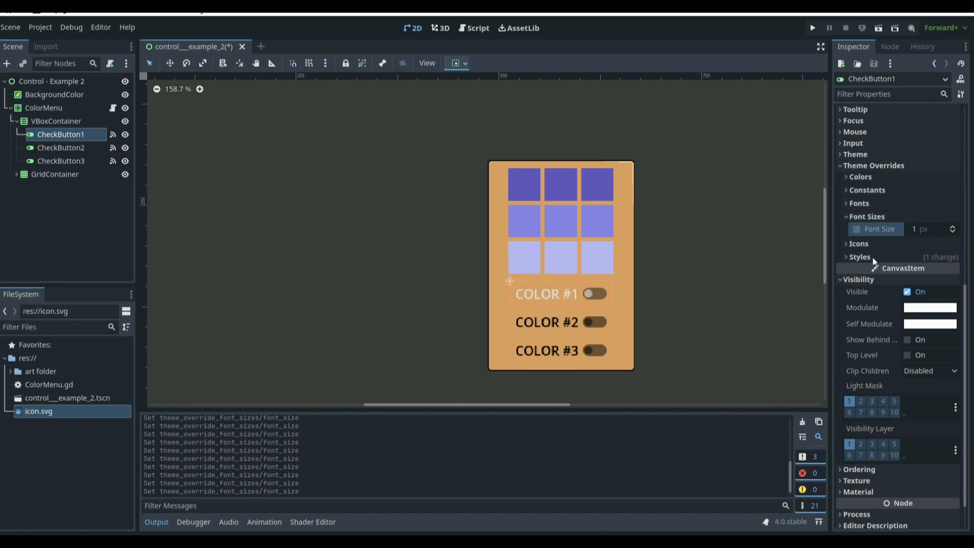
left_click(897, 216)
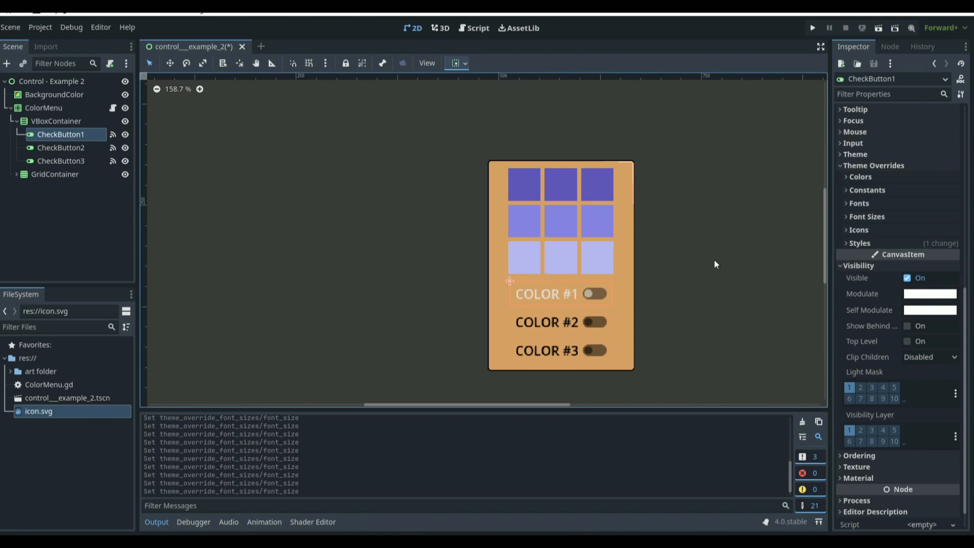
Step: Assign icon.svg as CheckButton1's Unchecked icon theme override
left_click(861, 230)
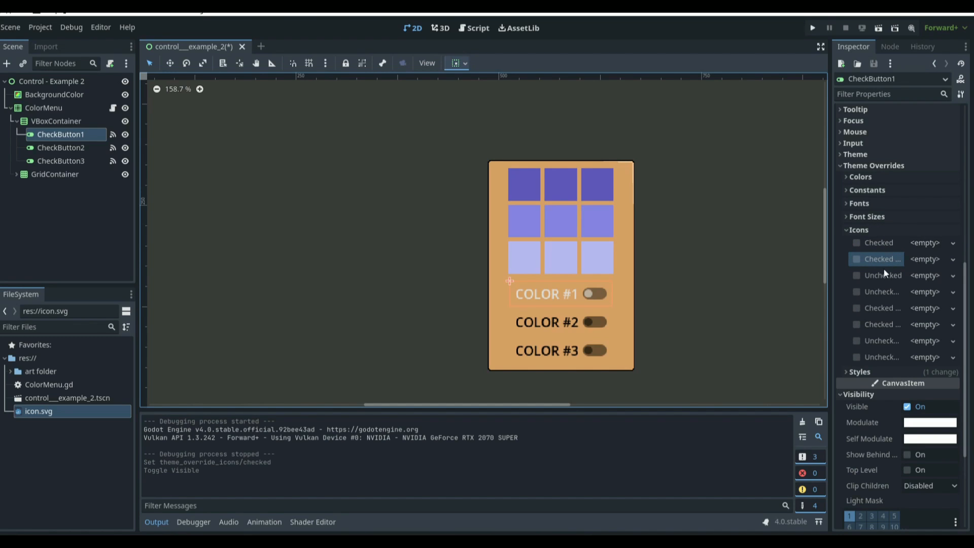
left_click(924, 276)
left_click(827, 527)
double_click(381, 165)
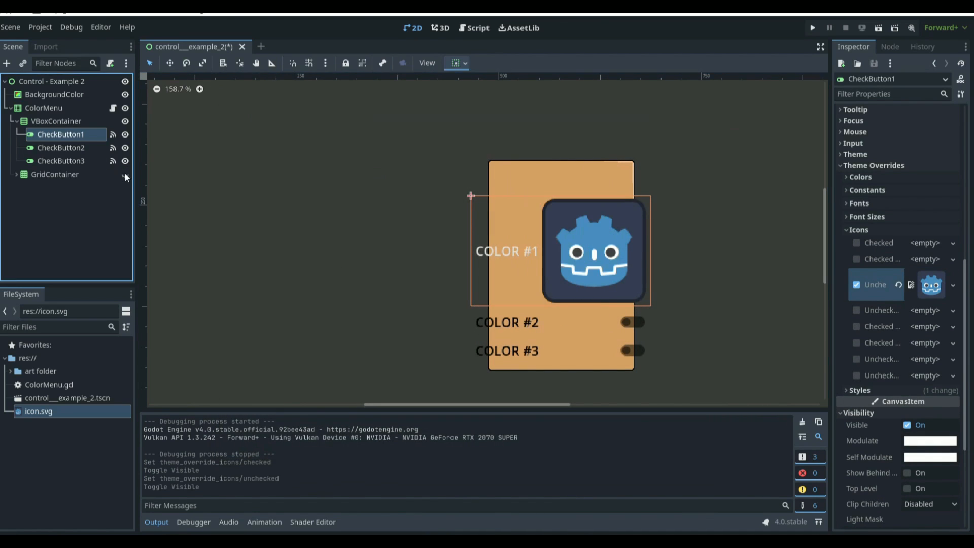
Step: Run the project and toggle the COLOR #1 check button to test its Unchecked icon
key("F5")
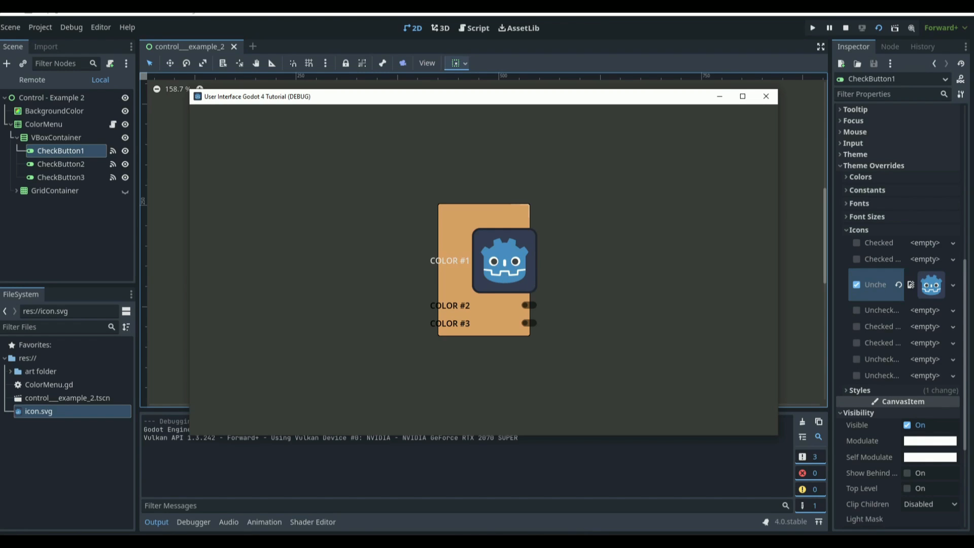
left_click(506, 260)
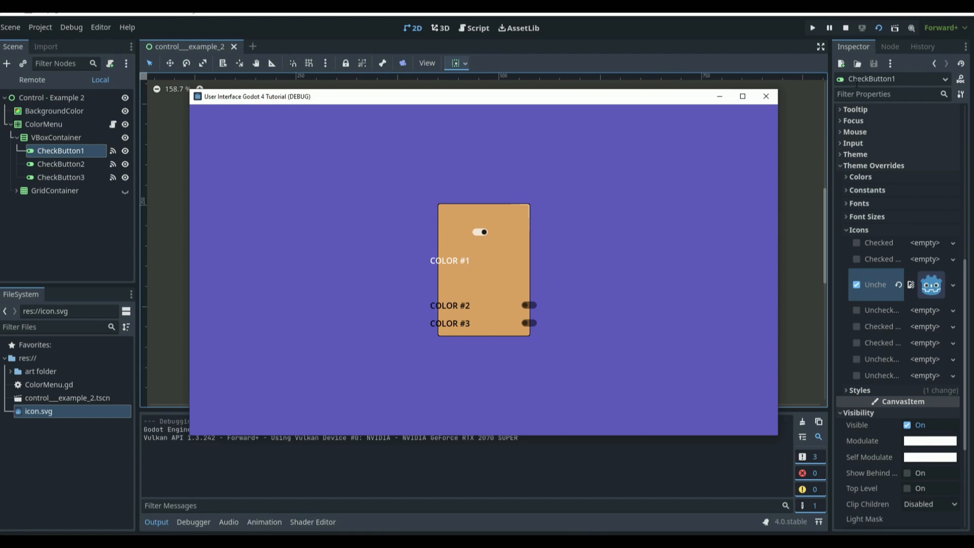
left_click(480, 244)
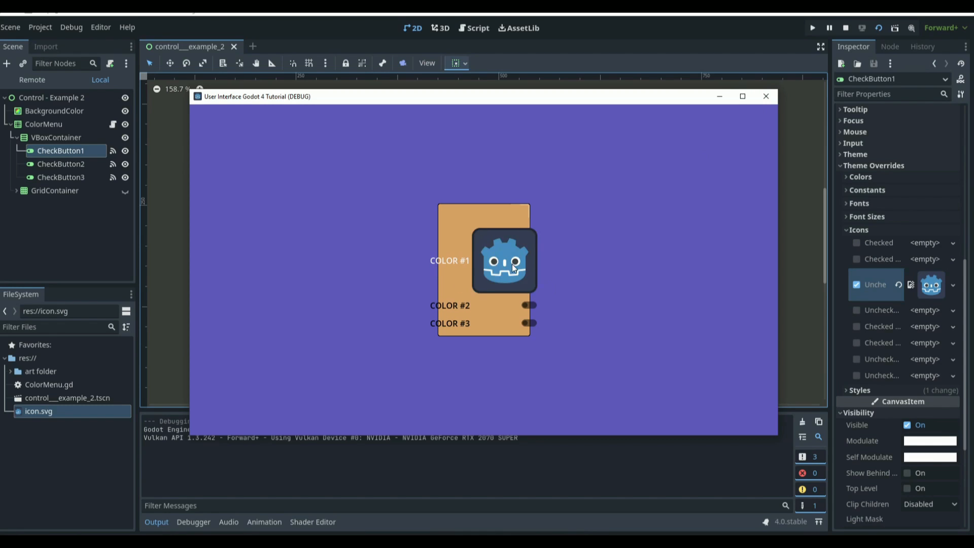
left_click(512, 263)
left_click(508, 260)
left_click(496, 325)
left_click(504, 261)
left_click(502, 260)
left_click(501, 258)
left_click(503, 259)
left_click(505, 263)
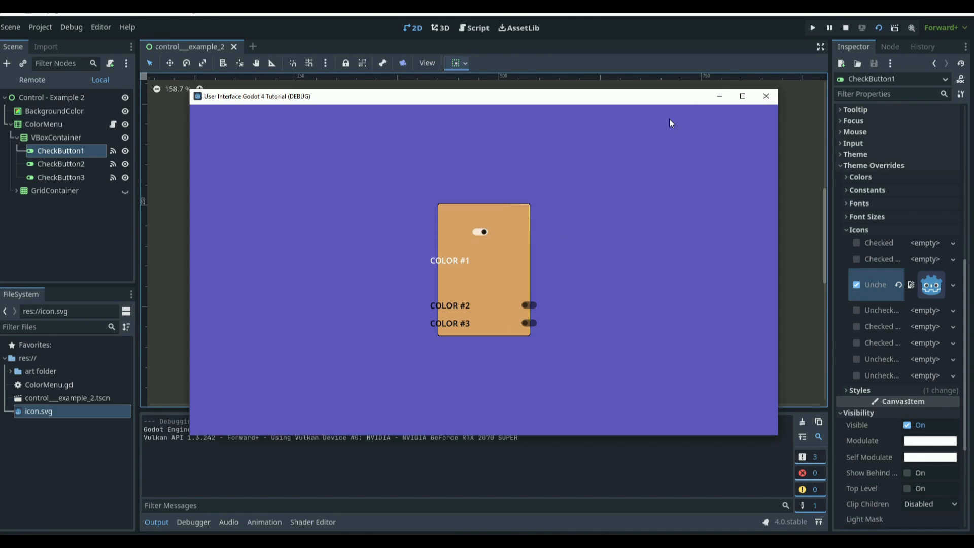
left_click(765, 97)
Step: Revert CheckButton1's Unchecked icon override and expand its Focus style override StyleBox
left_click(897, 286)
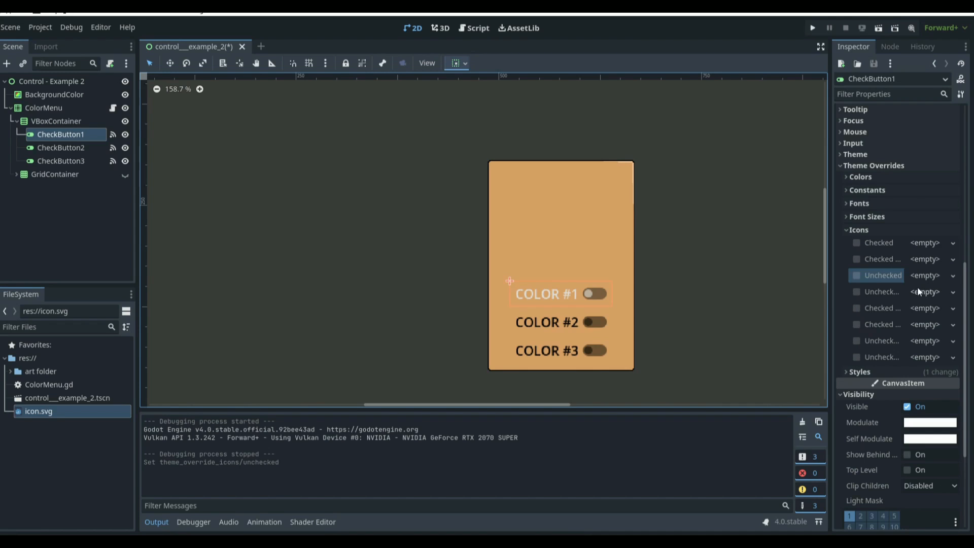
left_click(868, 230)
left_click(850, 243)
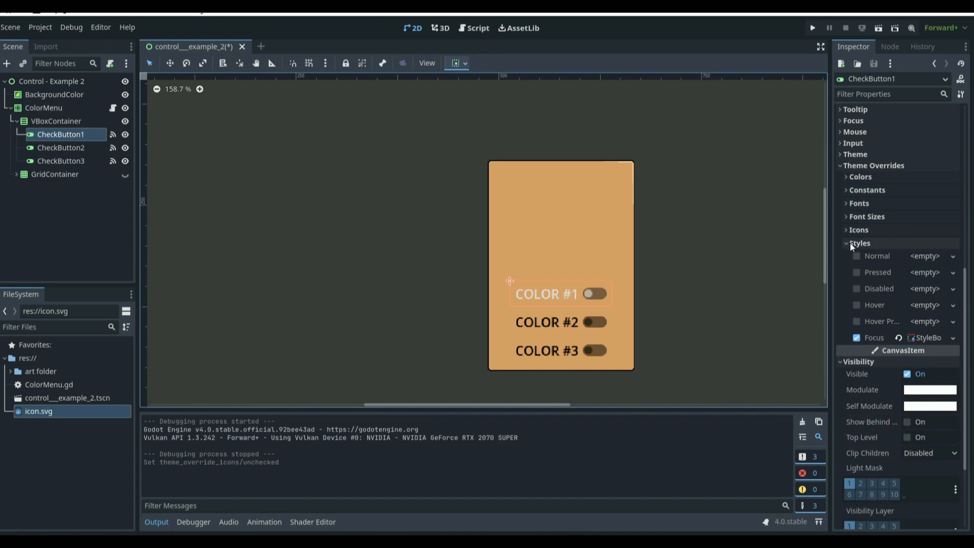
left_click(928, 337)
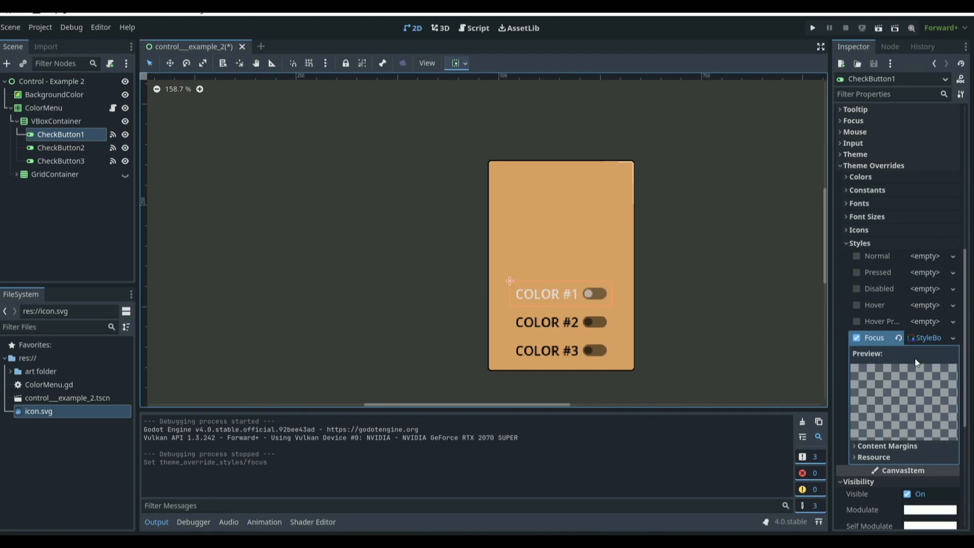
Step: Set CheckButton1's Self Modulate color to black
scroll(909, 353, "down", 5)
left_click(930, 367)
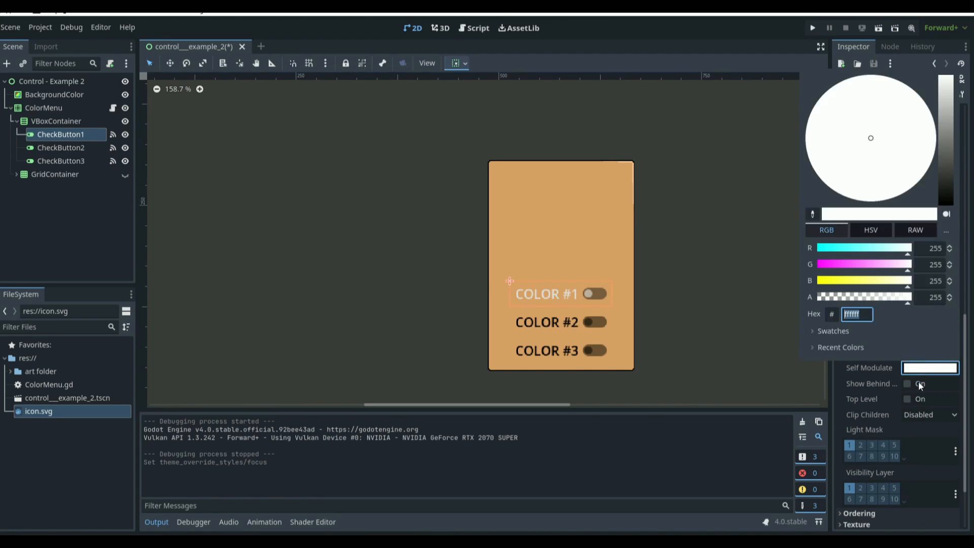
left_click_drag(932, 203, 939, 208)
left_click(208, 196)
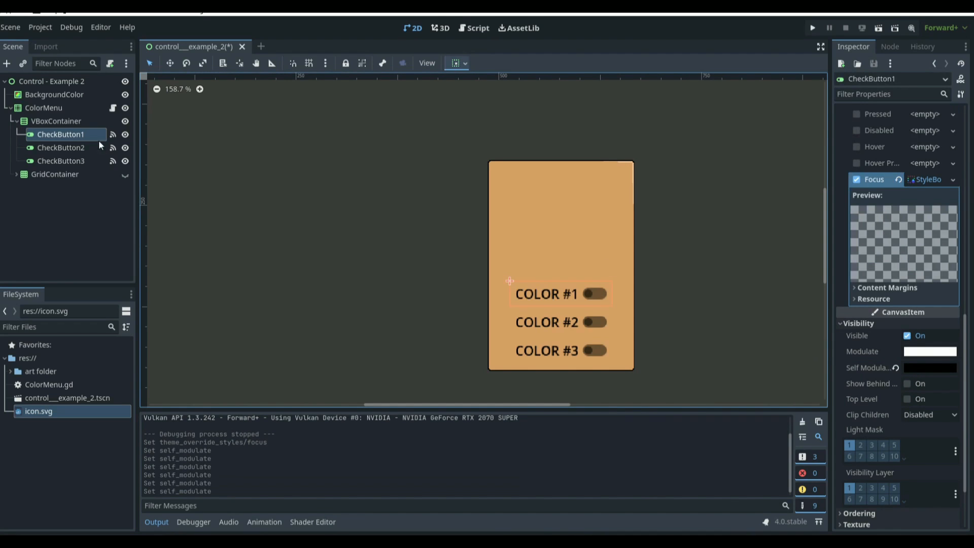
Step: Show the GridContainer again and save the scene
left_click(124, 174)
key("ctrl+s")
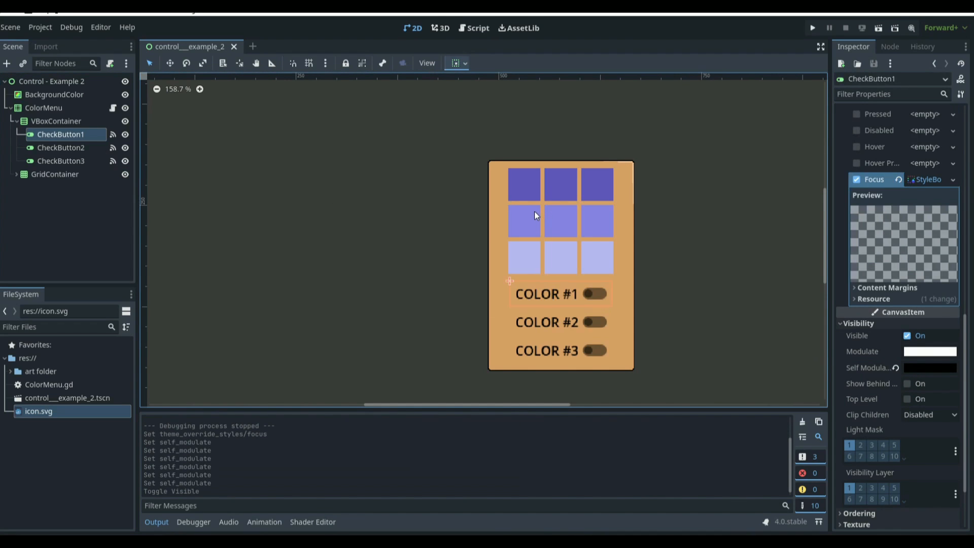
Step: Run the current scene and toggle the color check buttons to test them
key("F6")
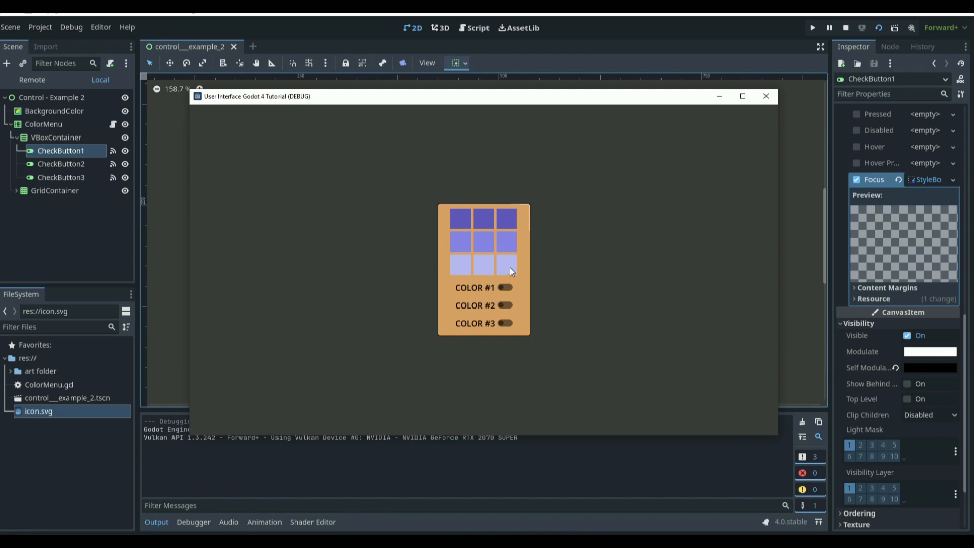
left_click(504, 305)
left_click(506, 288)
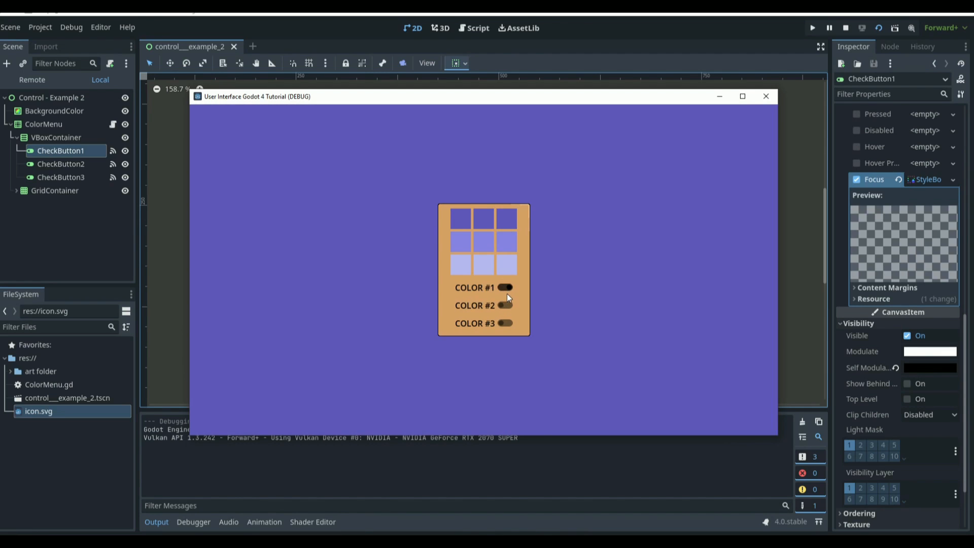
left_click(506, 322)
left_click(766, 96)
Step: Try assigning a new Theme resource to CheckButton1
scroll(899, 269, "up", 5)
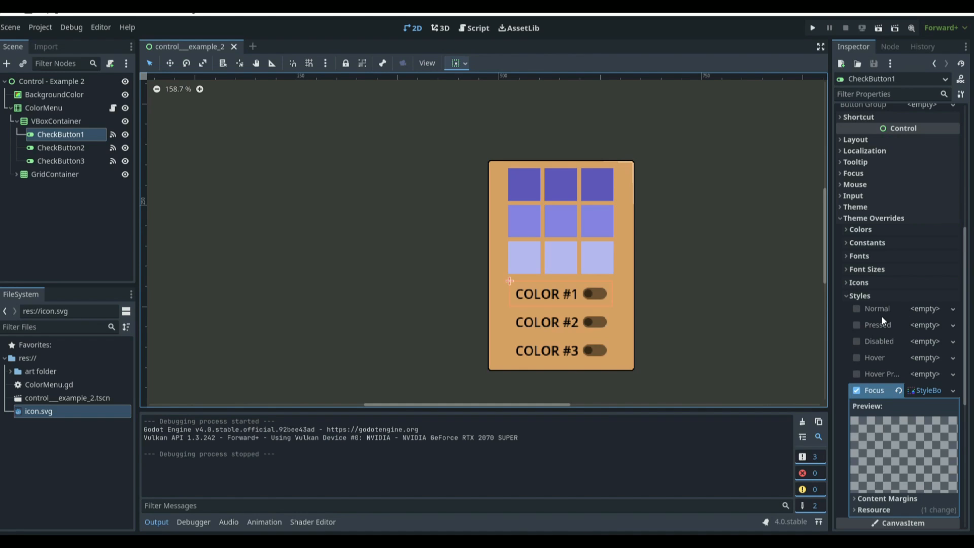
left_click(873, 207)
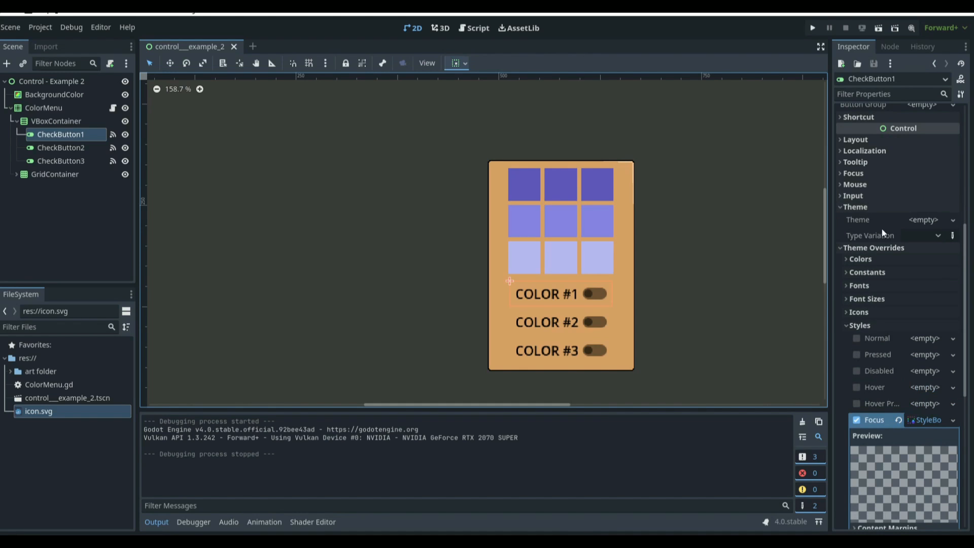
left_click(921, 219)
left_click(932, 239)
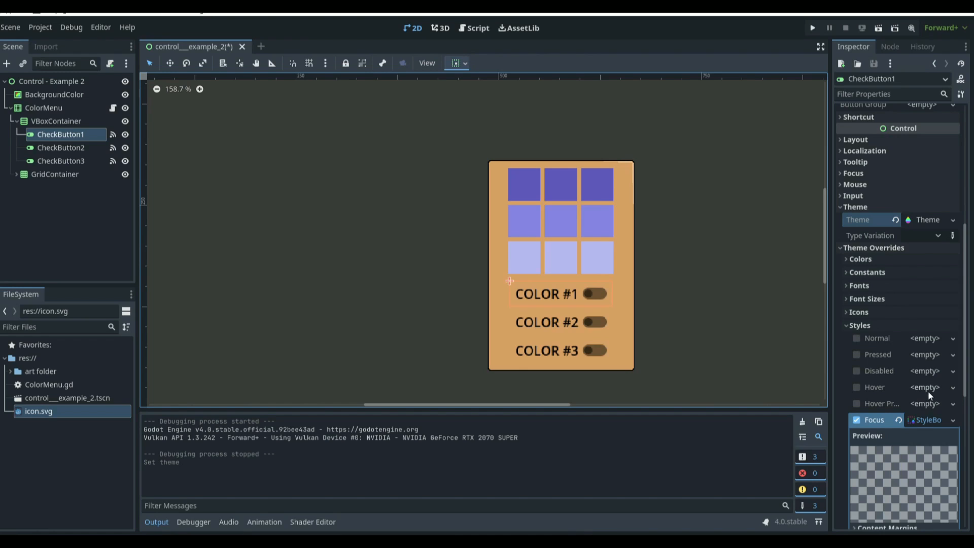
left_click(895, 219)
Step: Resize the GridContainer to 132 by 132 px
scroll(899, 302, "down", 5)
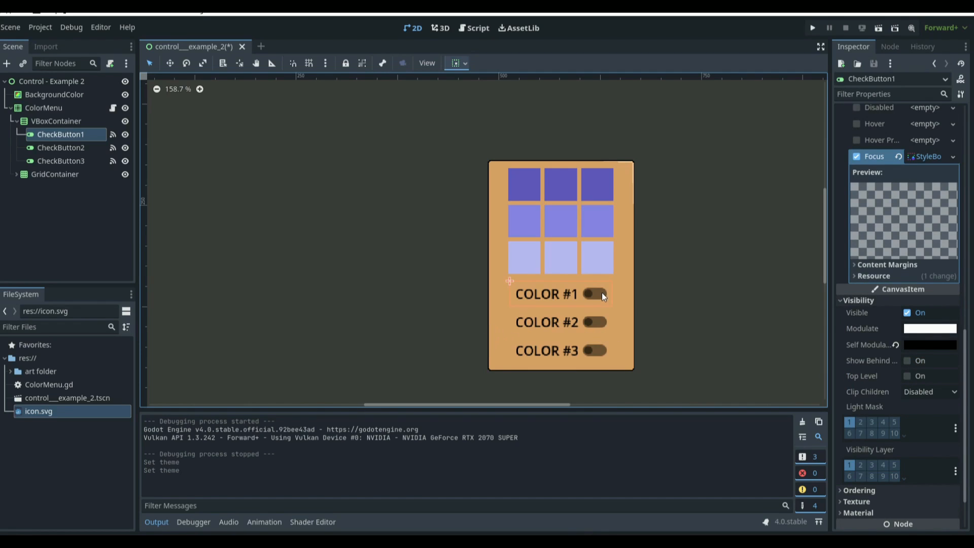
left_click(56, 172)
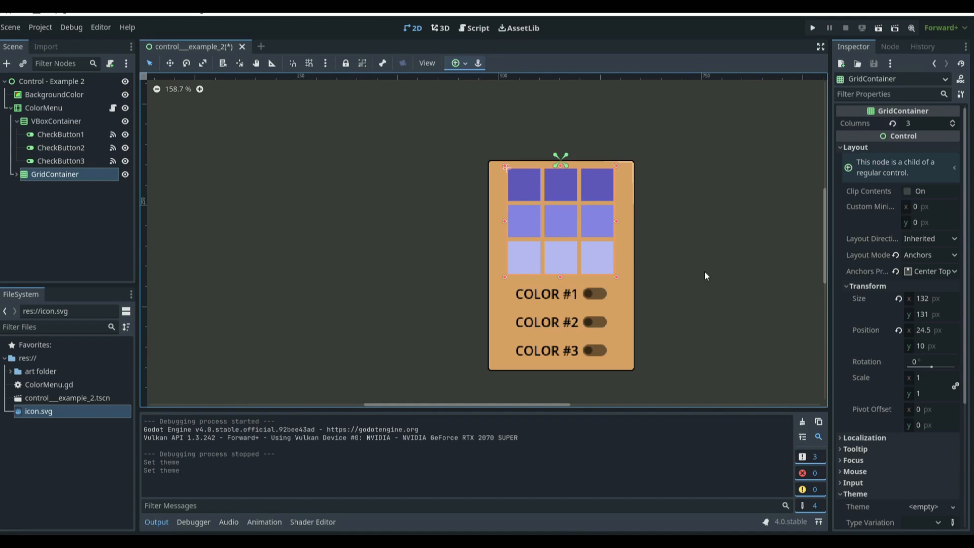
mouse_move(616, 277)
left_mouse_down()
mouse_move(619, 299)
mouse_move(688, 314)
mouse_move(688, 287)
mouse_move(616, 279)
left_mouse_up()
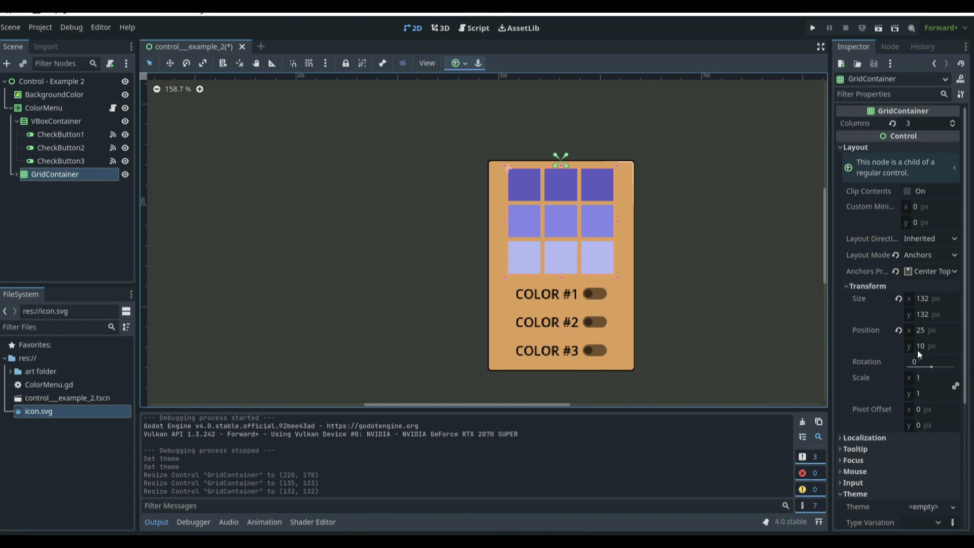
Step: Select the ColorMenu node and collapse its children in the scene tree
scroll(917, 349, "down", 5)
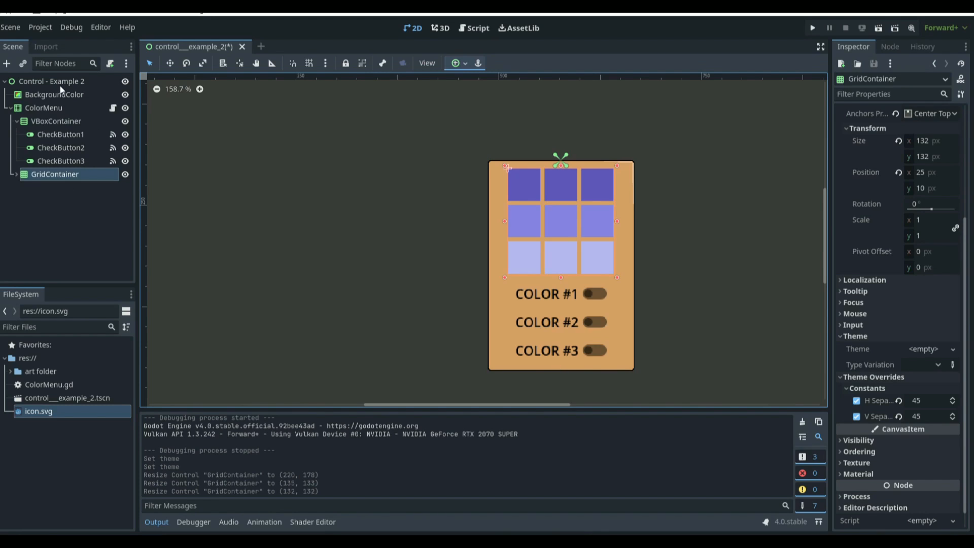
left_click(46, 81)
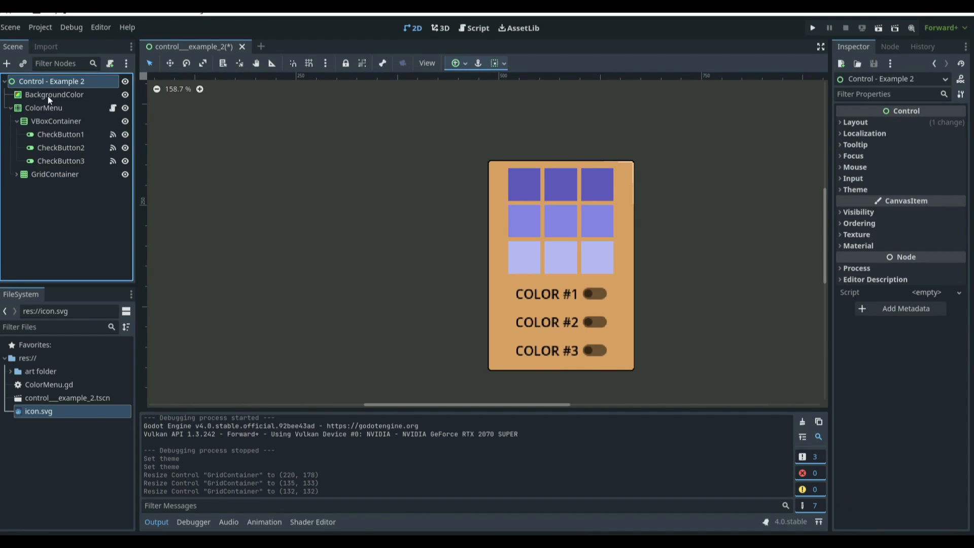
left_click(48, 95)
left_click(57, 109)
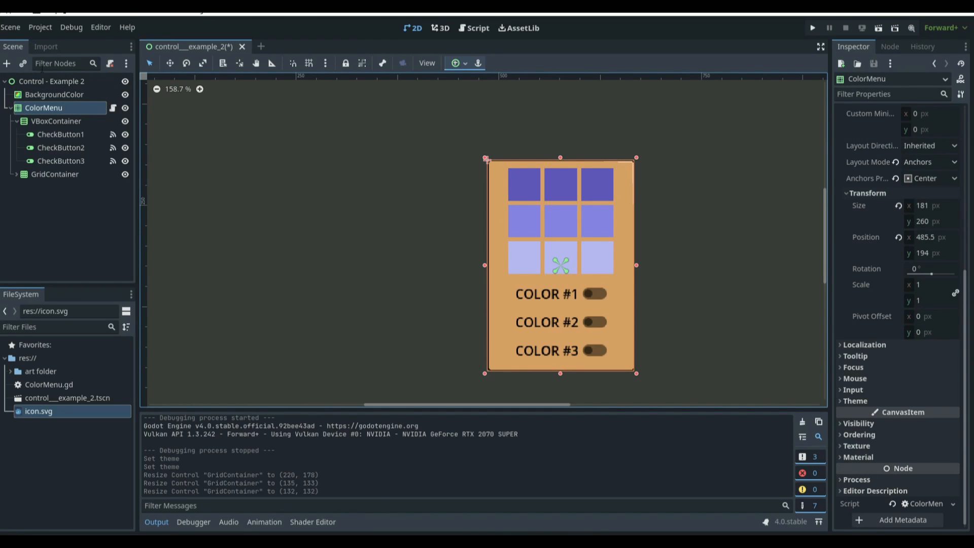
left_click(11, 108)
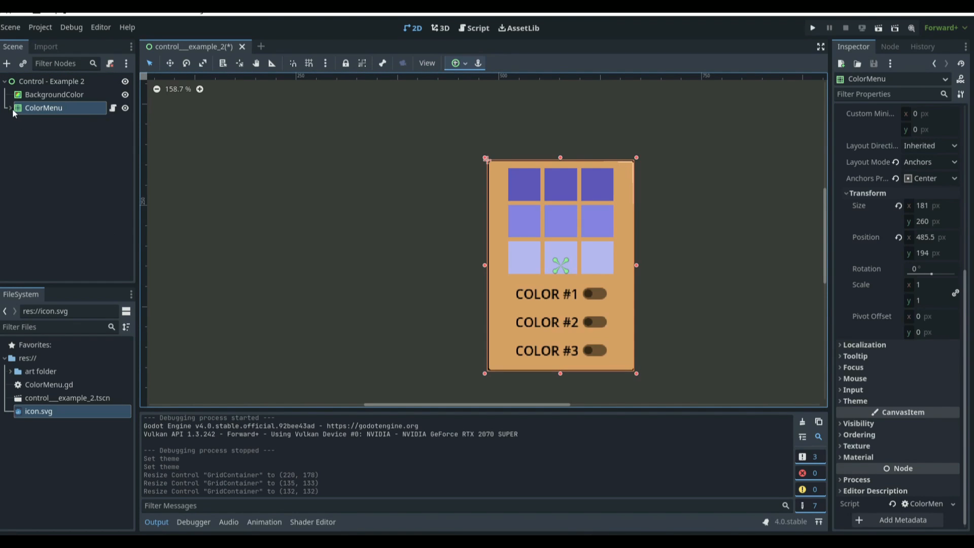
left_click(11, 108)
left_click(11, 108)
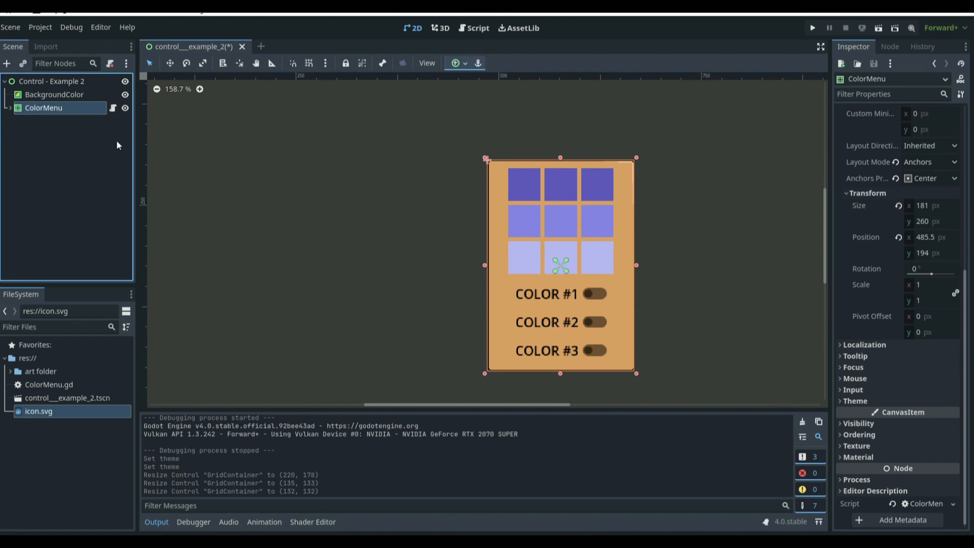
Step: Try resizing the ColorMenu panel to about 331 by 254 px
left_click(125, 108)
left_click(125, 108)
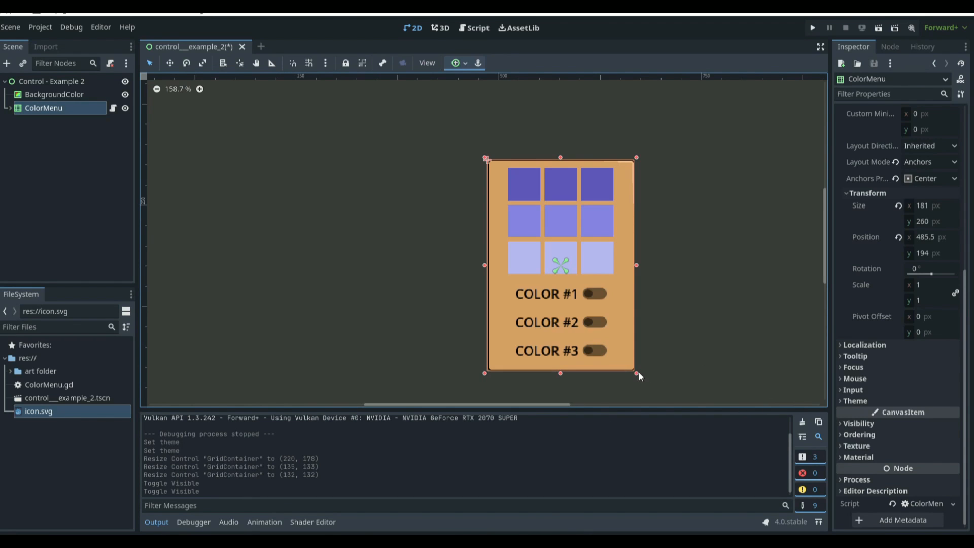
left_click_drag(637, 374, 766, 405)
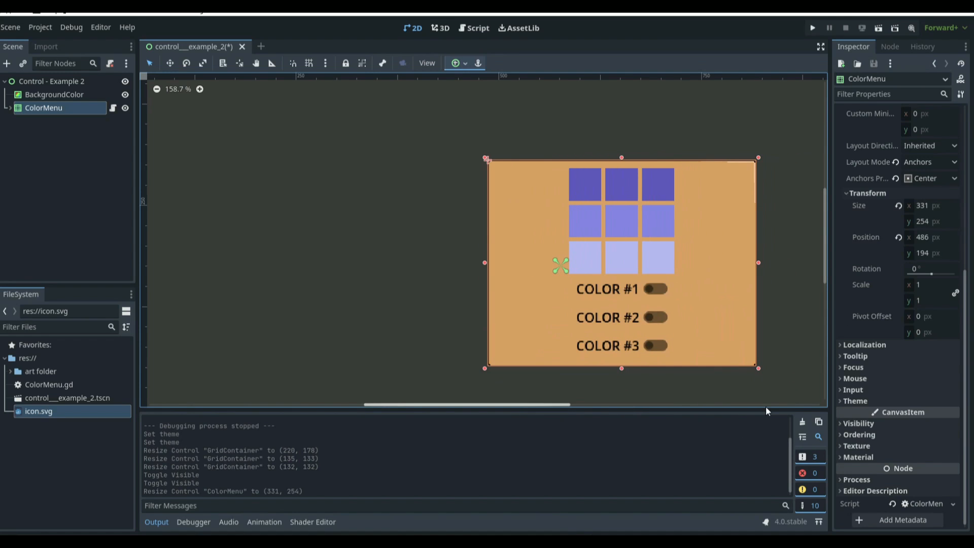
key("ctrl+z")
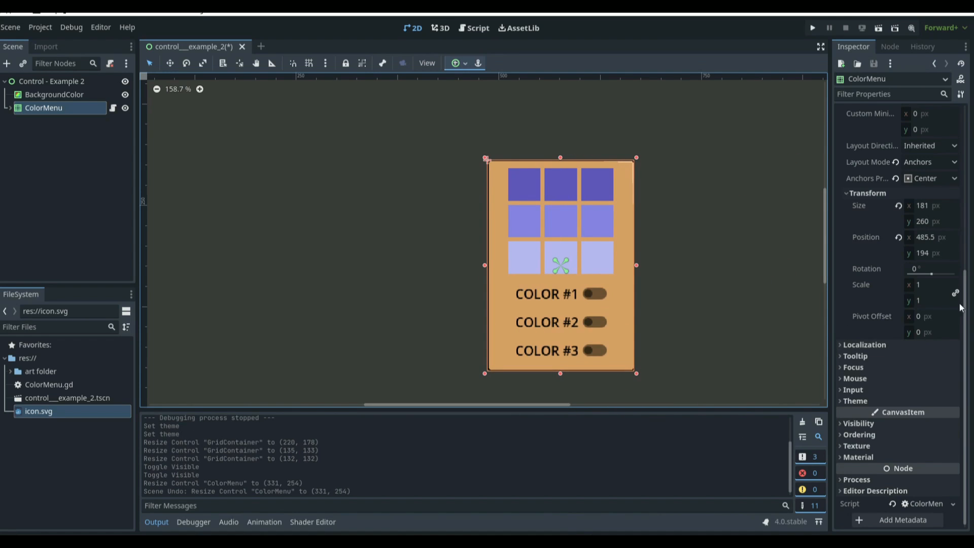